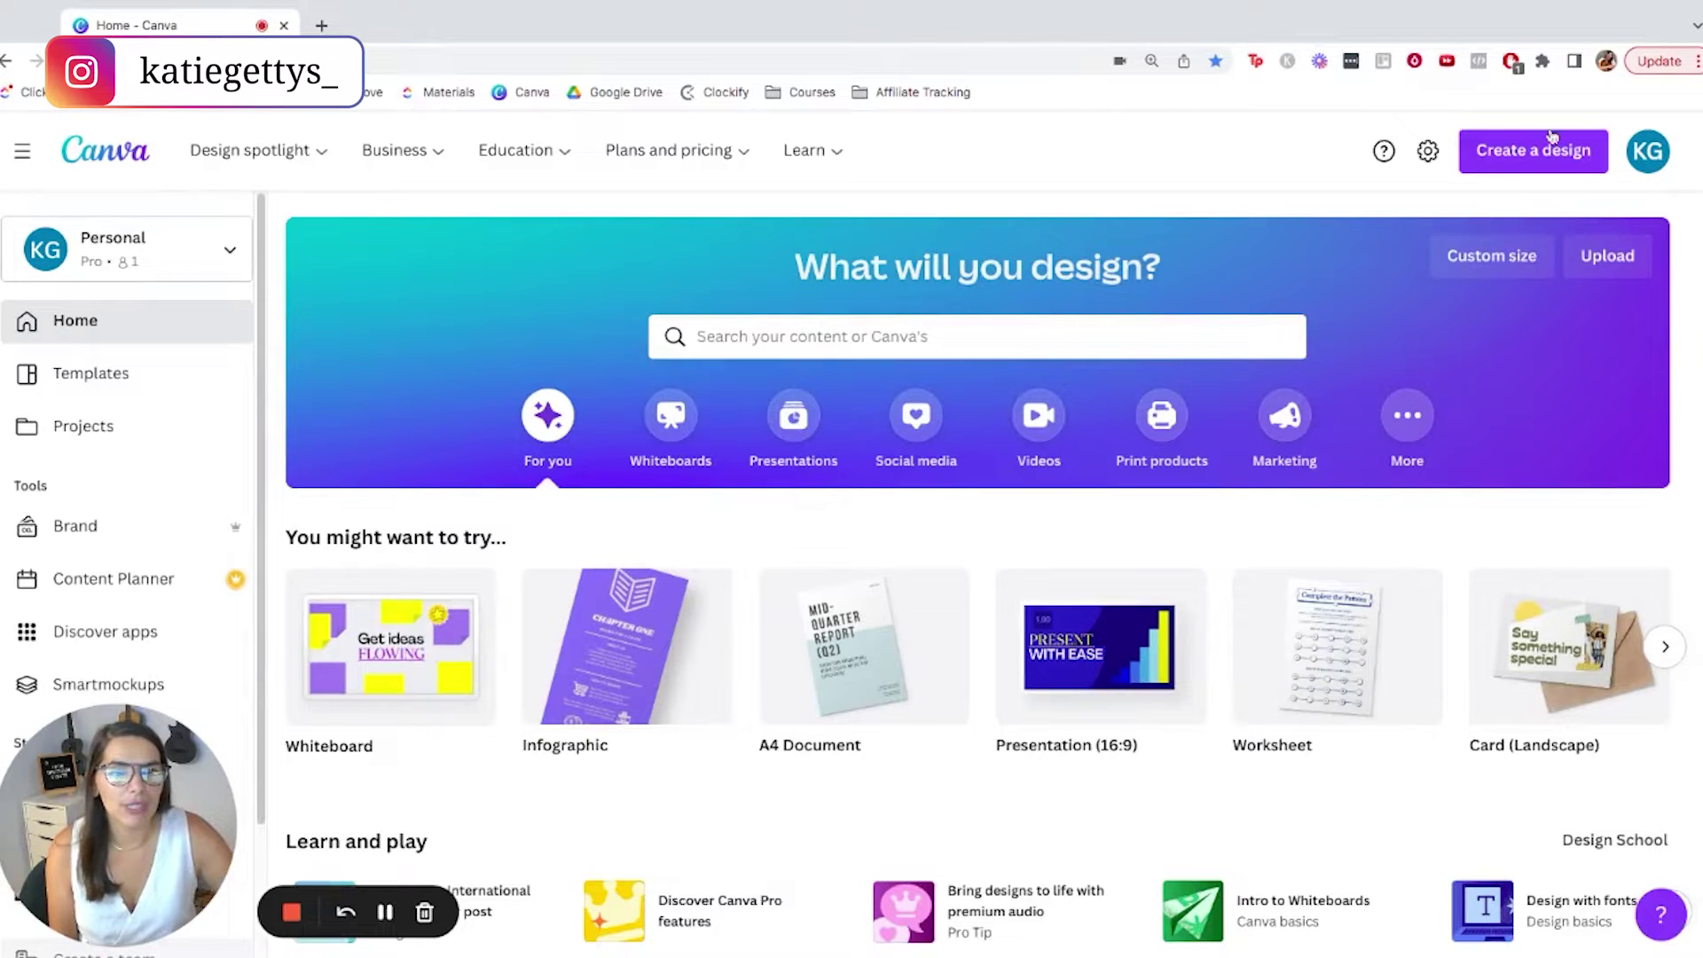
Step: Create a blank 16:9 presentation and rename it 'Course Listings Photo'
{"action": "left_click", "coordinate": [1552, 142]}
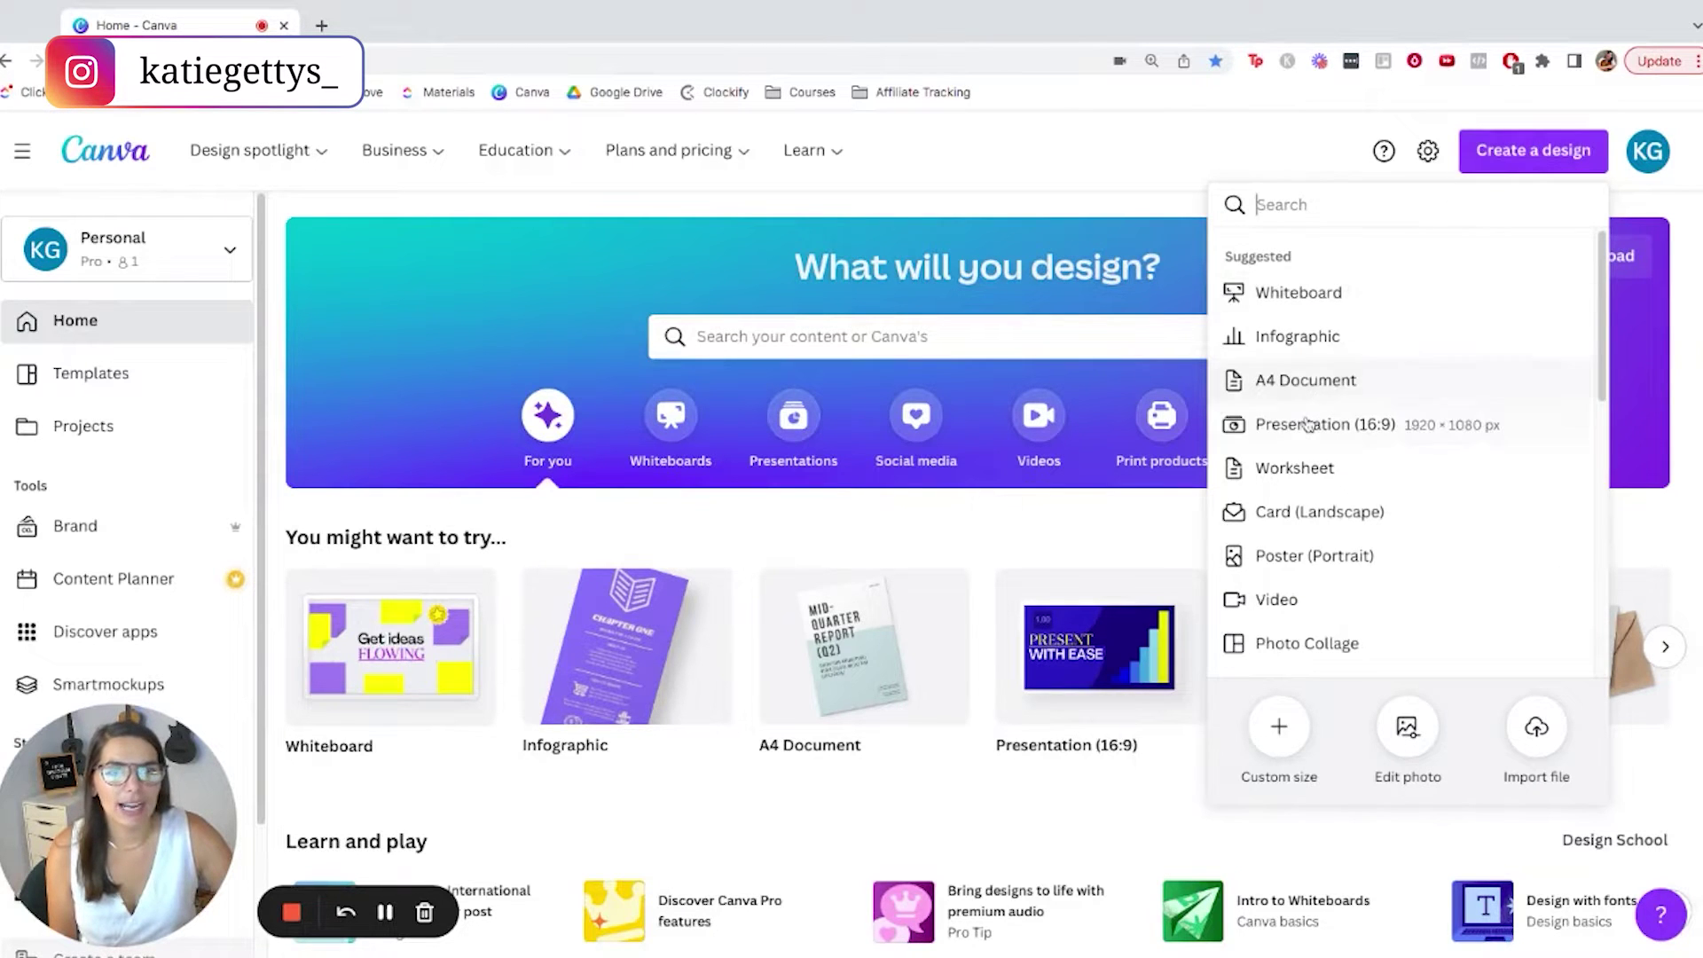
{"action": "left_click", "coordinate": [1308, 424]}
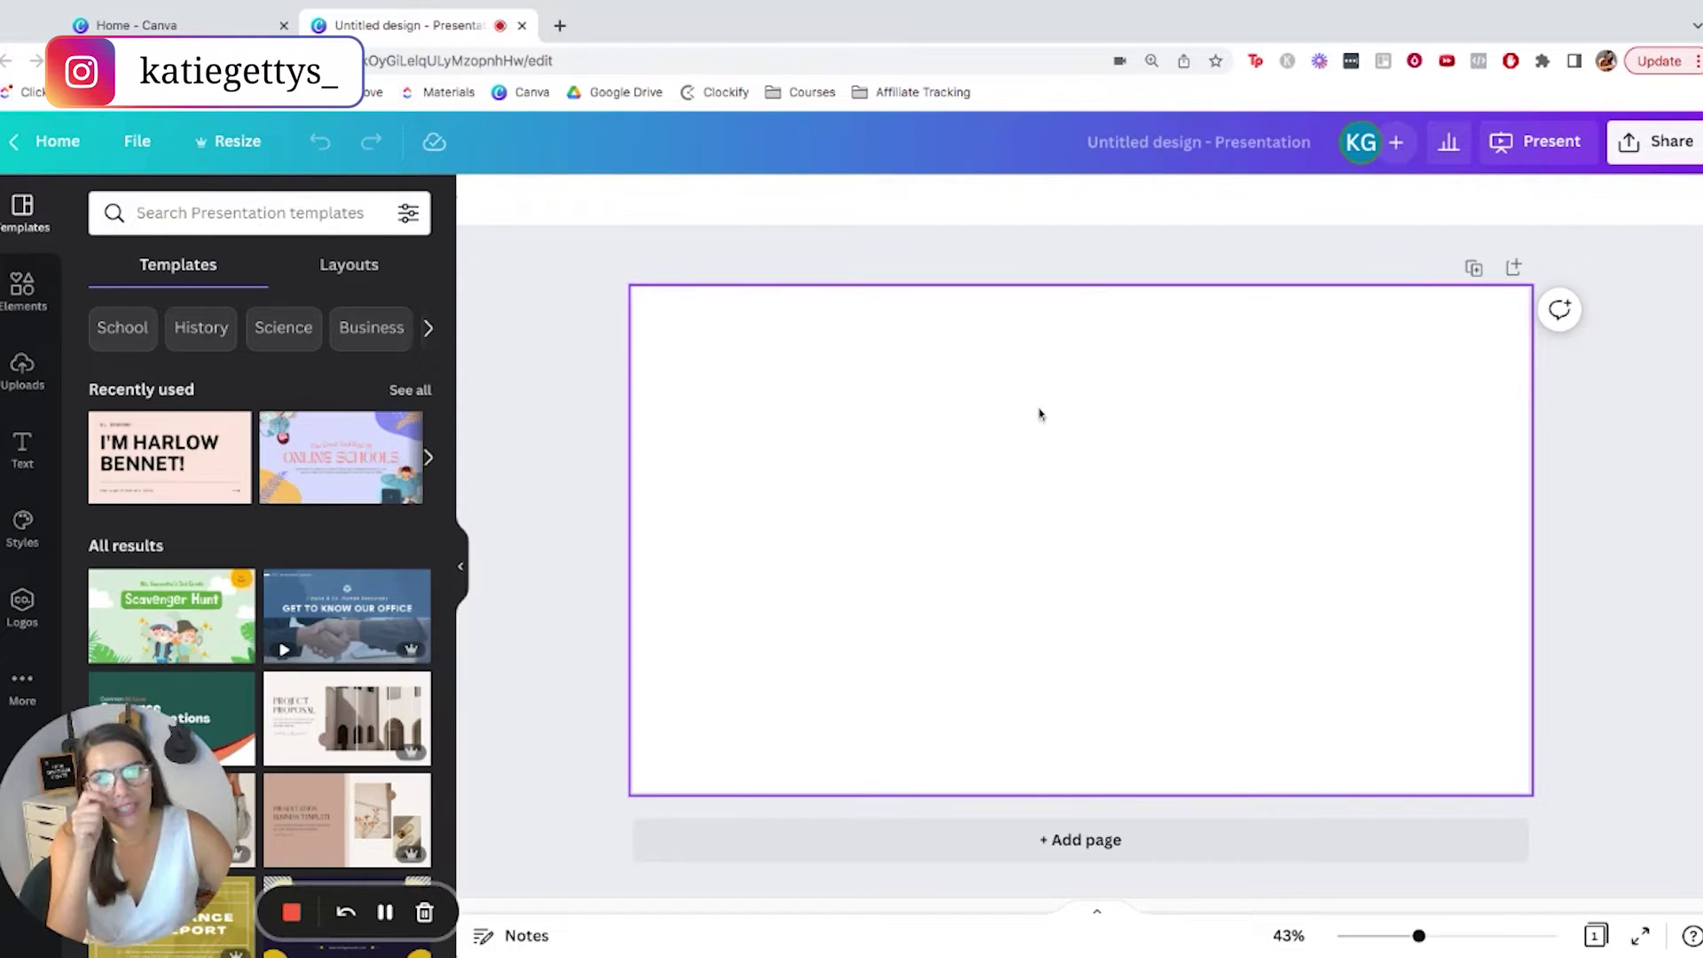
{"action": "left_click", "coordinate": [1131, 153]}
{"action": "key", "text": "BackSpace"}
{"action": "type", "text": "Co"}
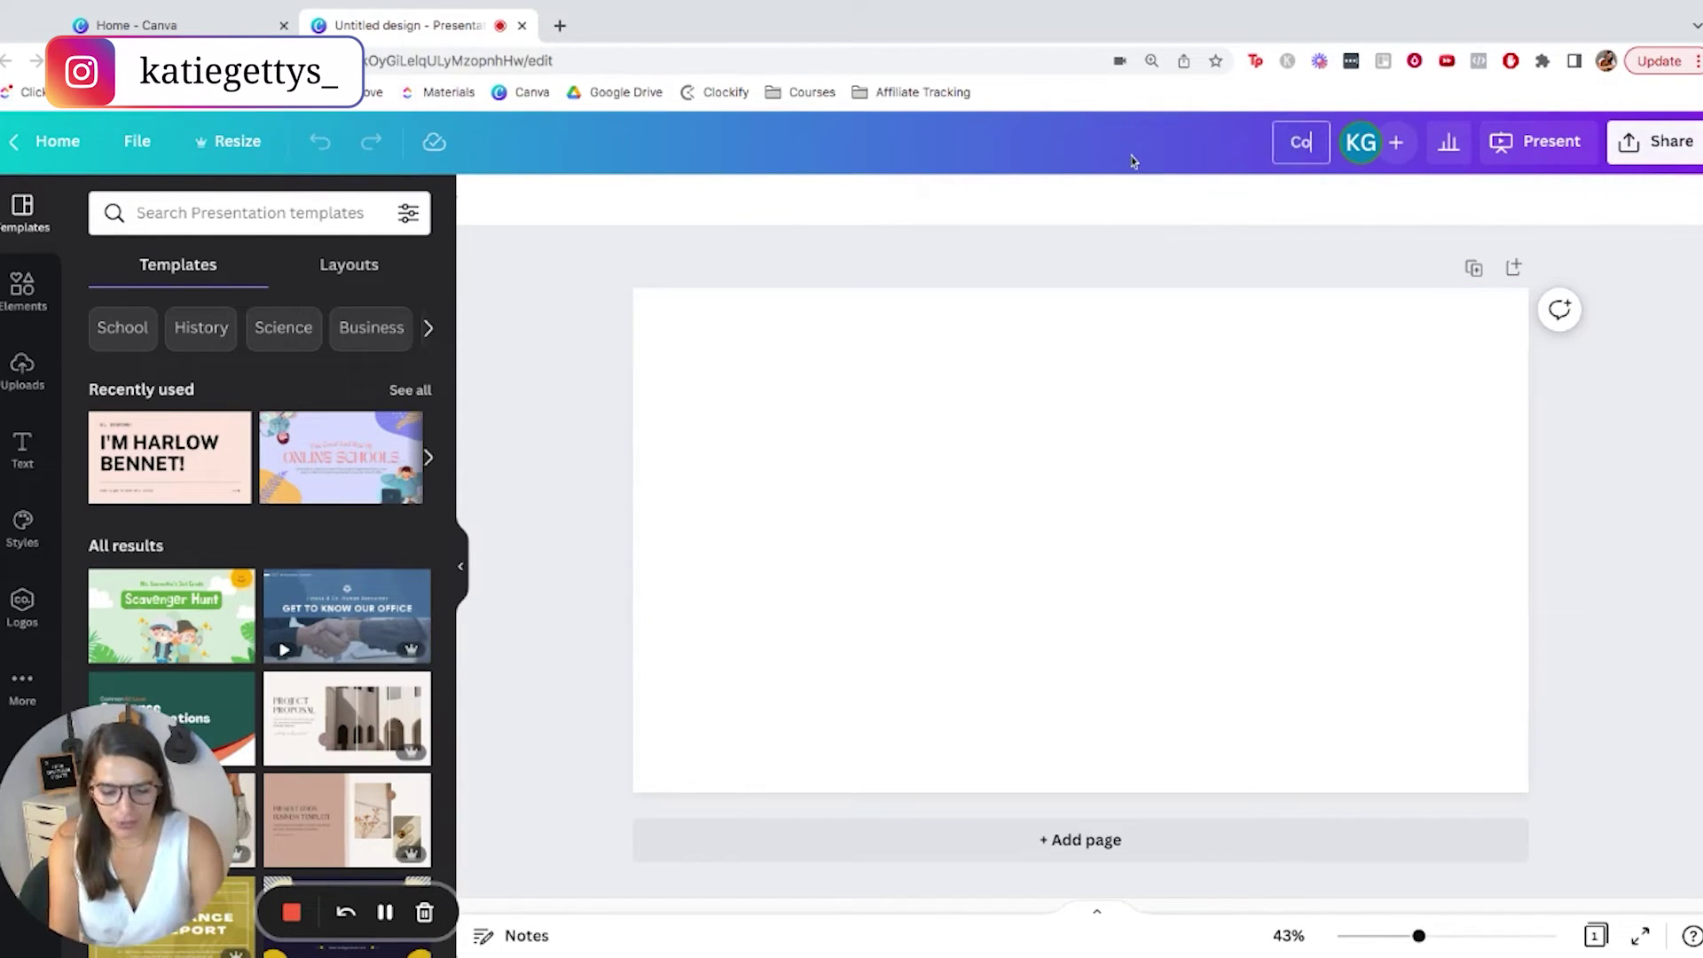
{"action": "type", "text": "urse Listings Phot"}
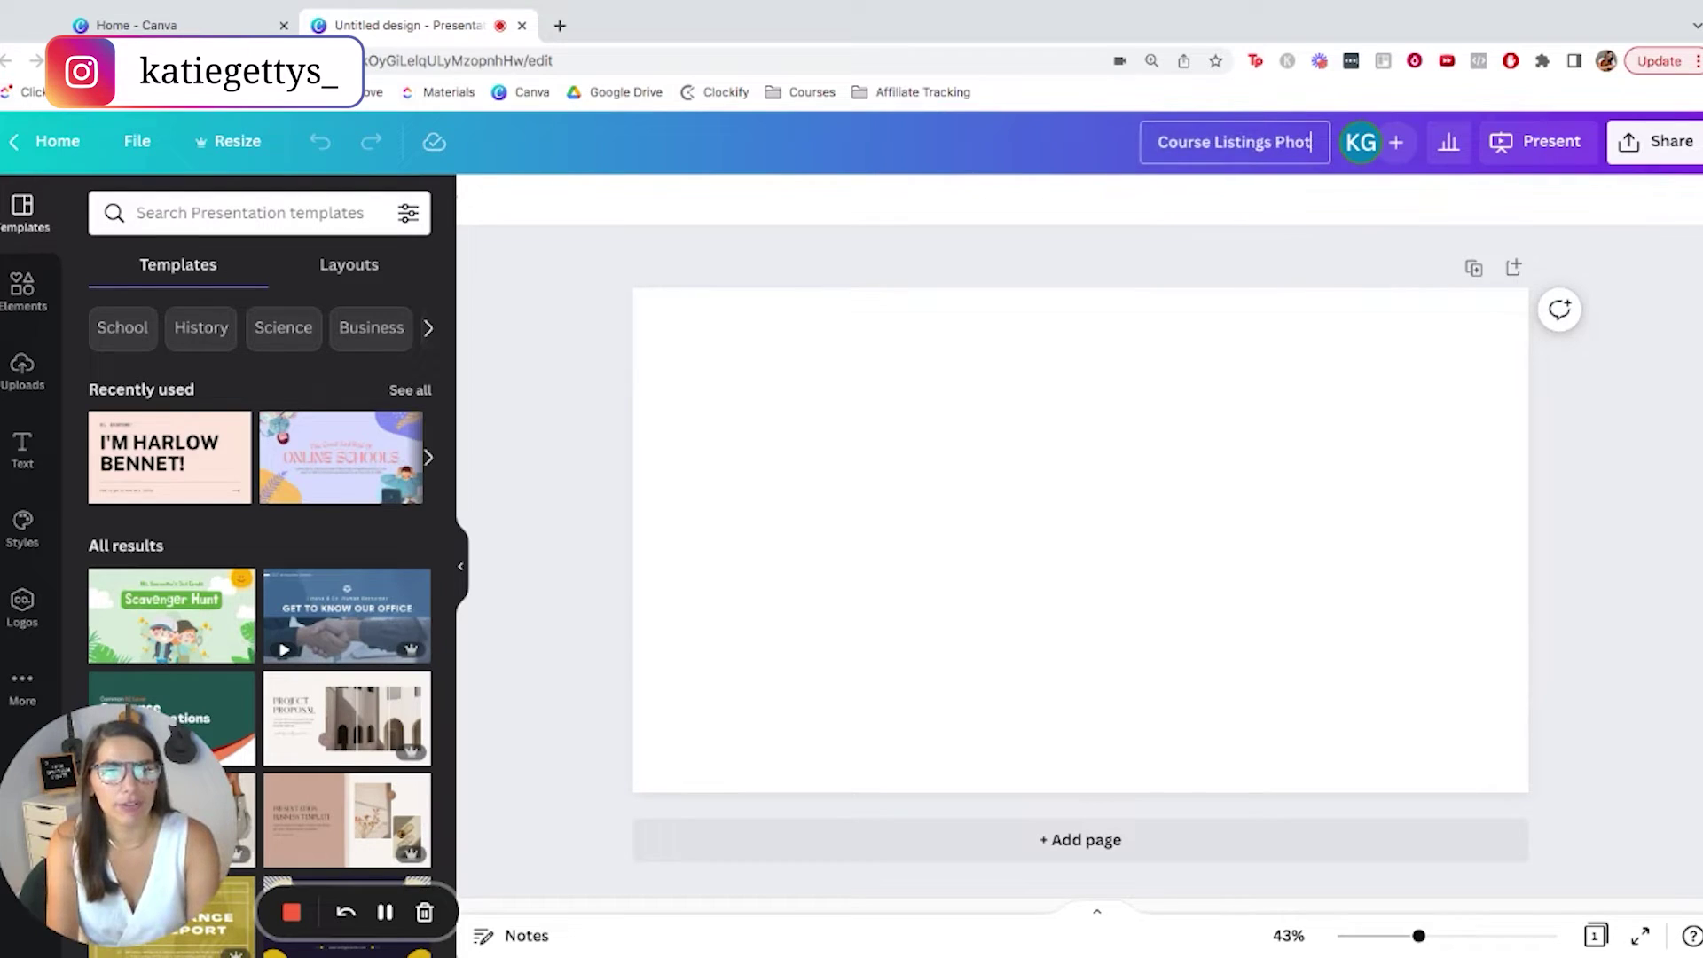
{"action": "type", "text": "o"}
{"action": "key", "text": "Return"}
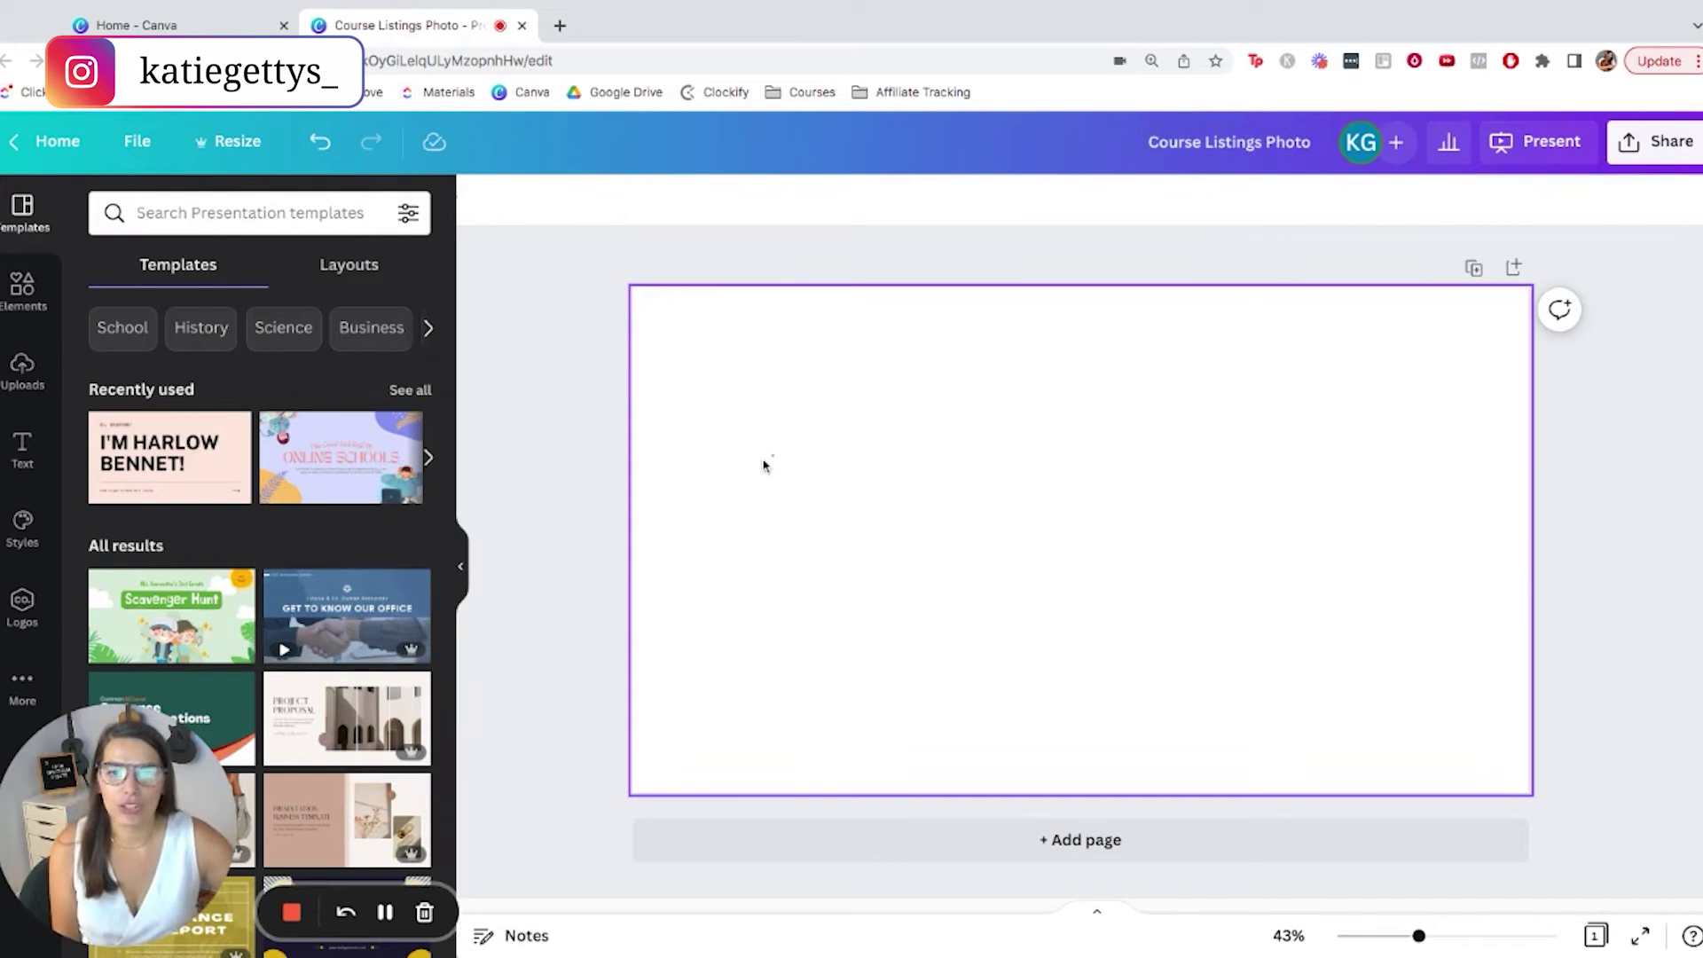
{"action": "left_click", "coordinate": [769, 435]}
Step: Make the slide background light blue from the default colours, after briefly trying pink
{"action": "left_click", "coordinate": [484, 202]}
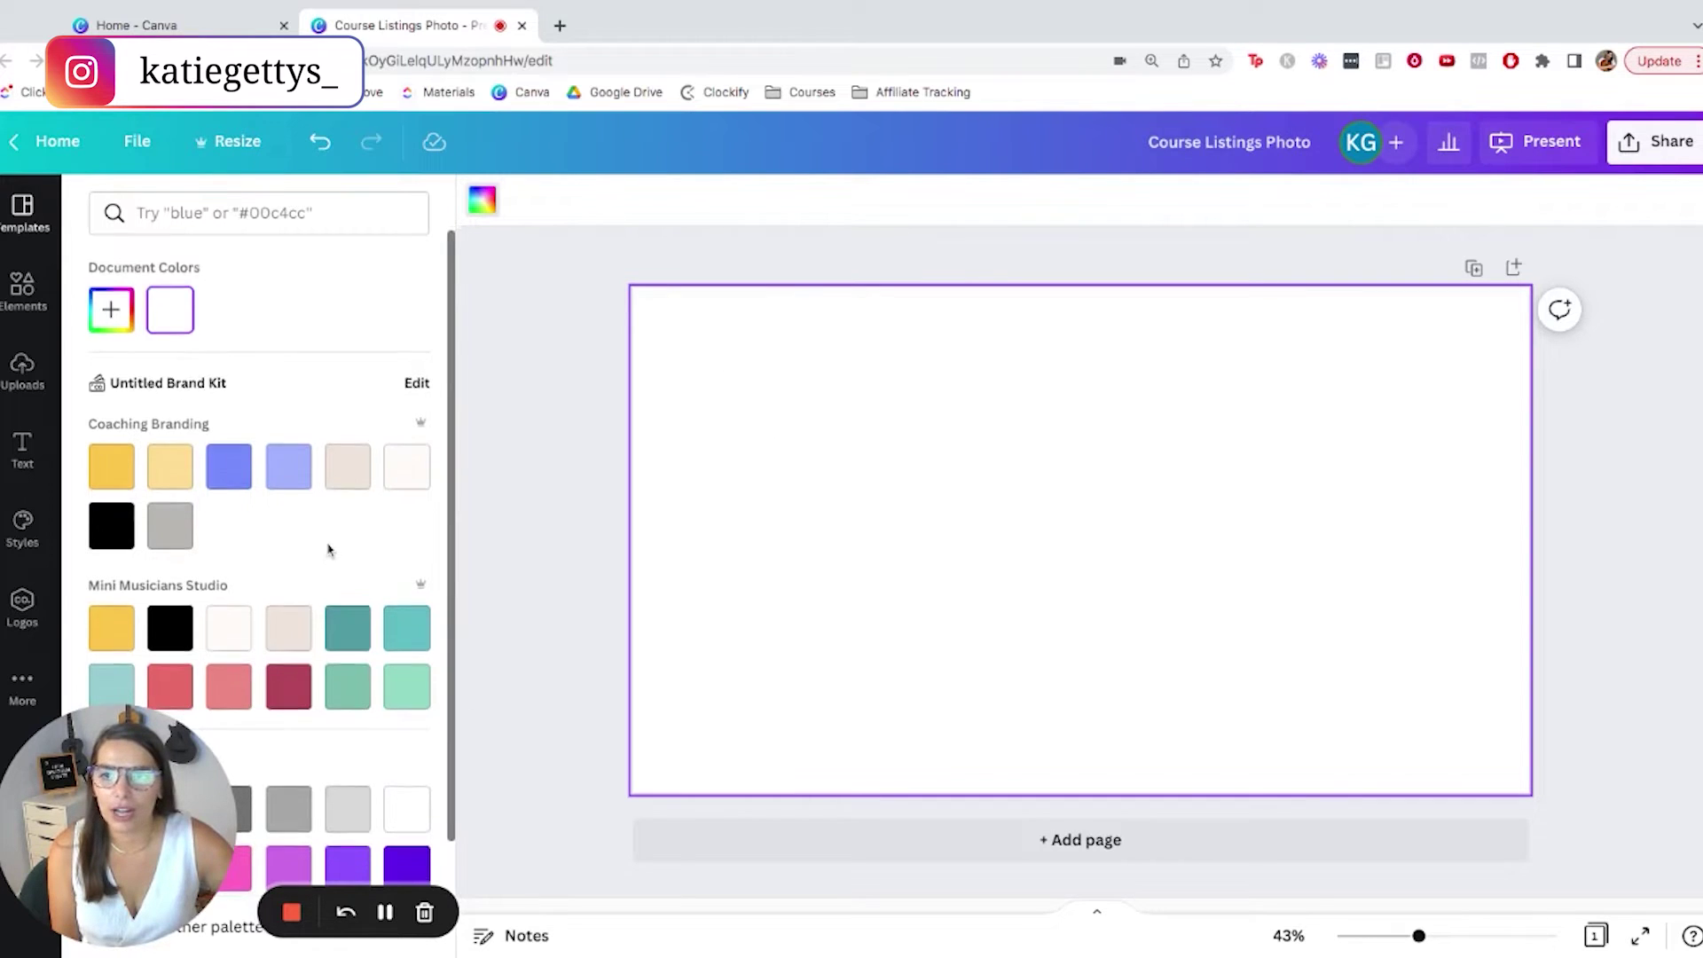
{"action": "scroll", "coordinate": [333, 545], "scroll_direction": "down", "scroll_amount": 2}
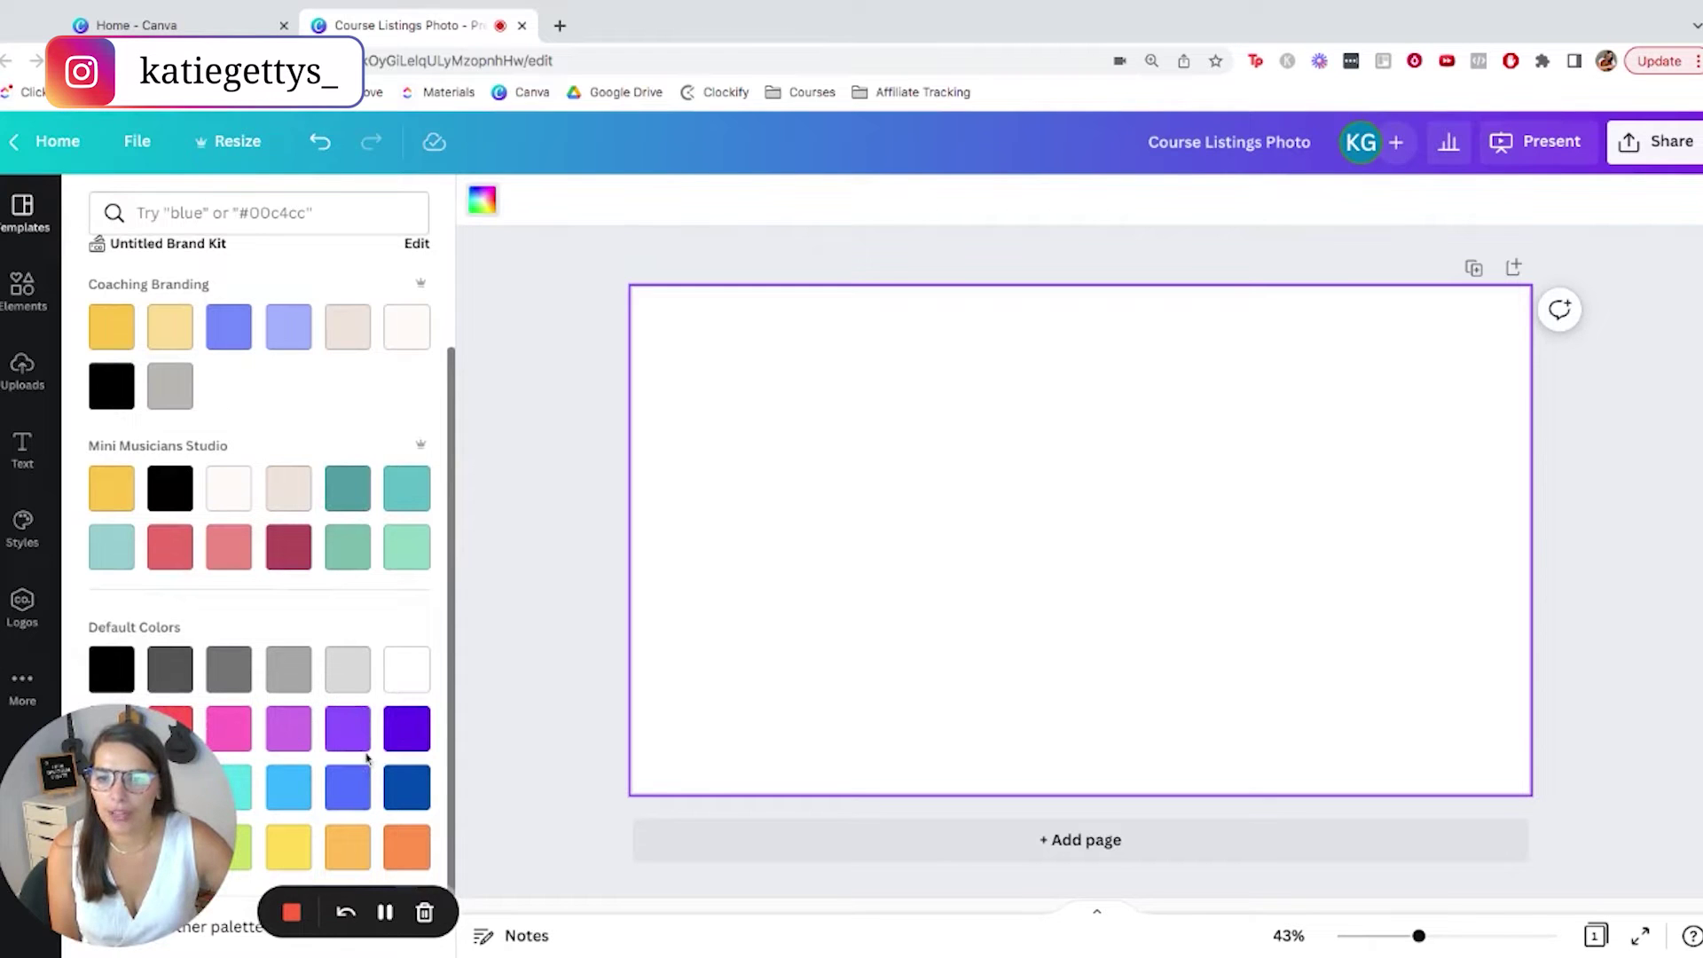
{"action": "left_click", "coordinate": [302, 797]}
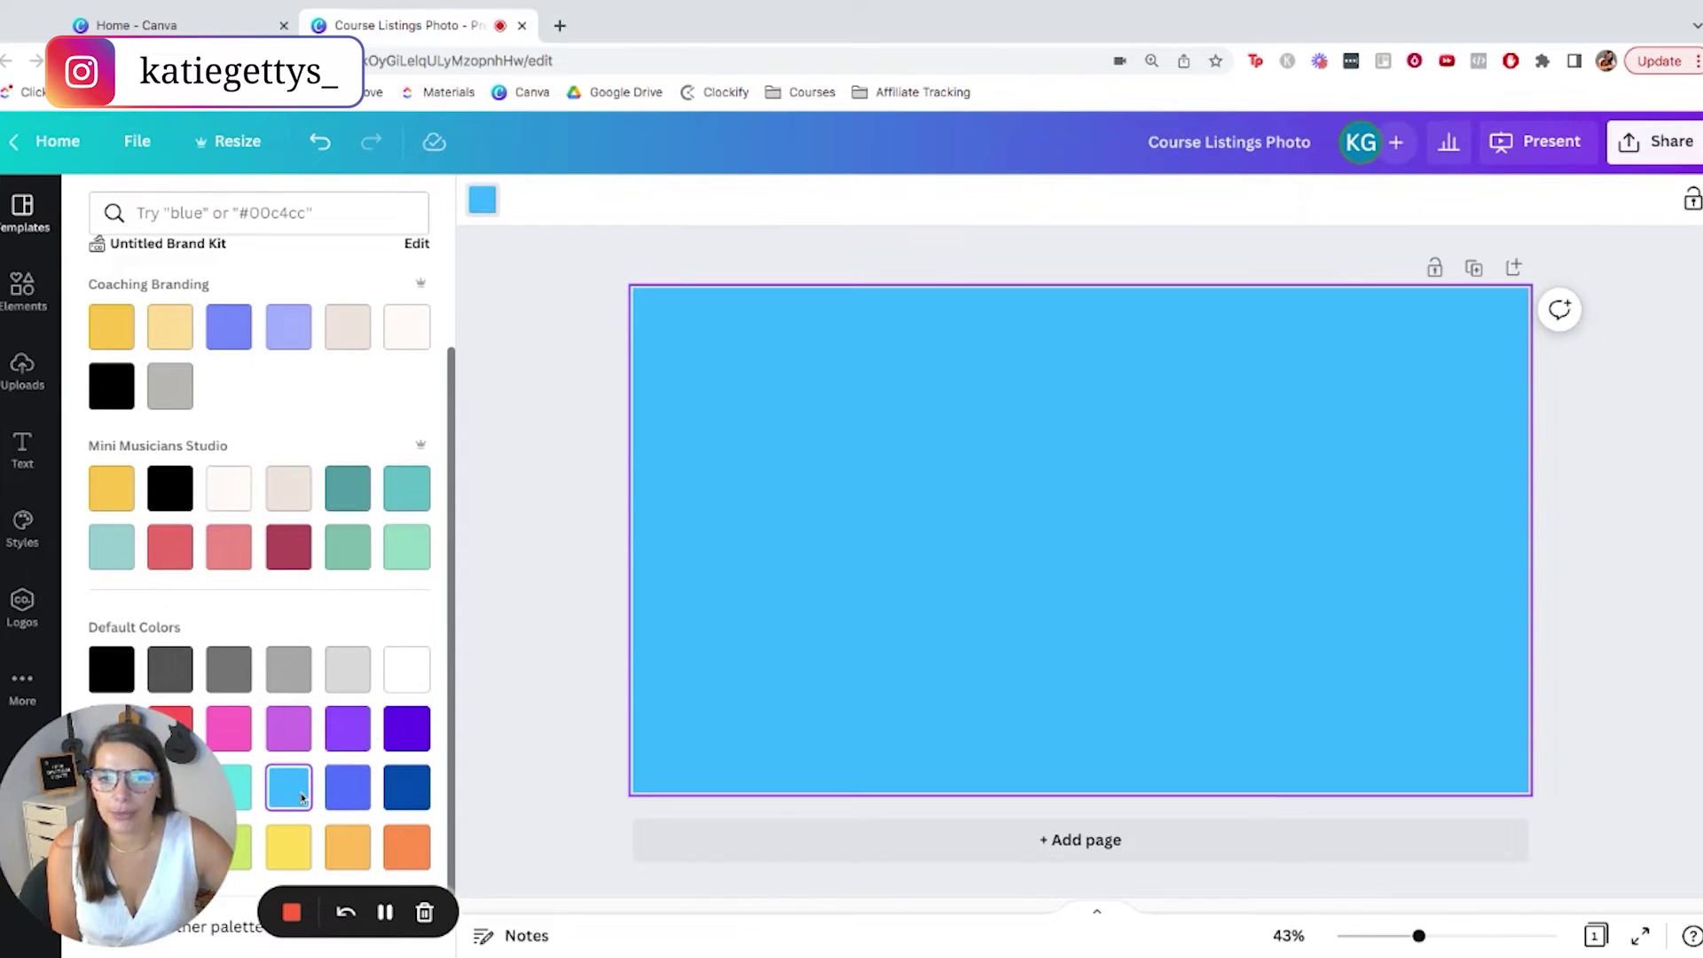
{"action": "left_click", "coordinate": [241, 735]}
{"action": "left_click", "coordinate": [298, 796]}
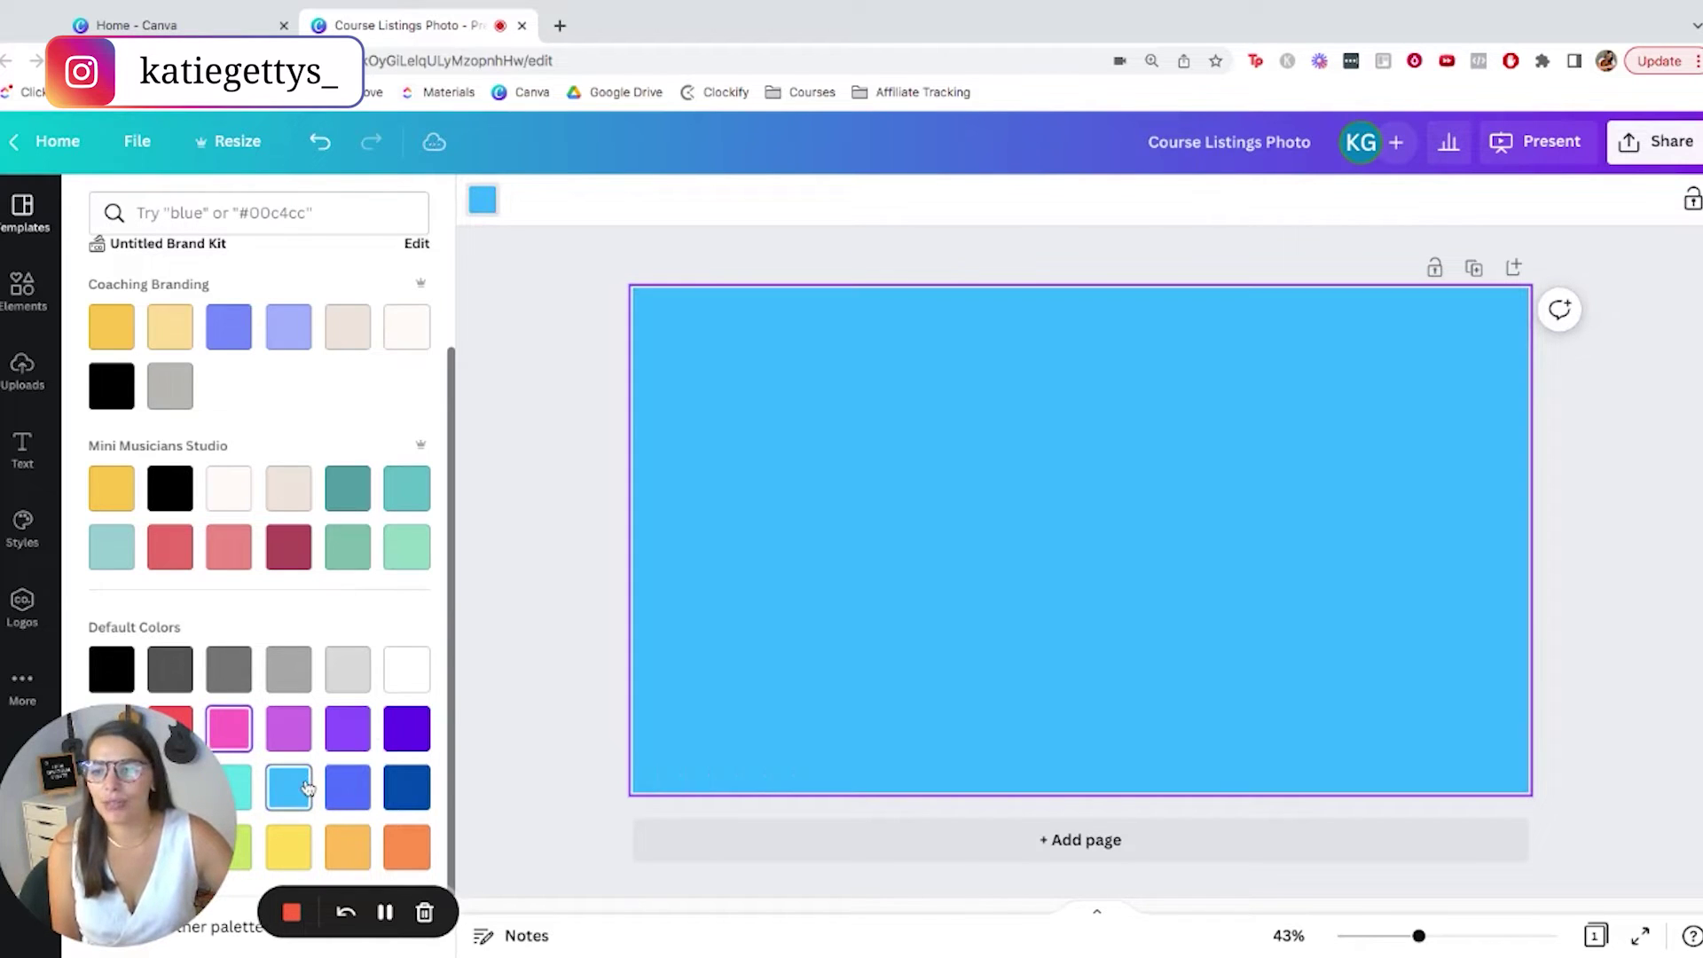
{"action": "left_click", "coordinate": [605, 404]}
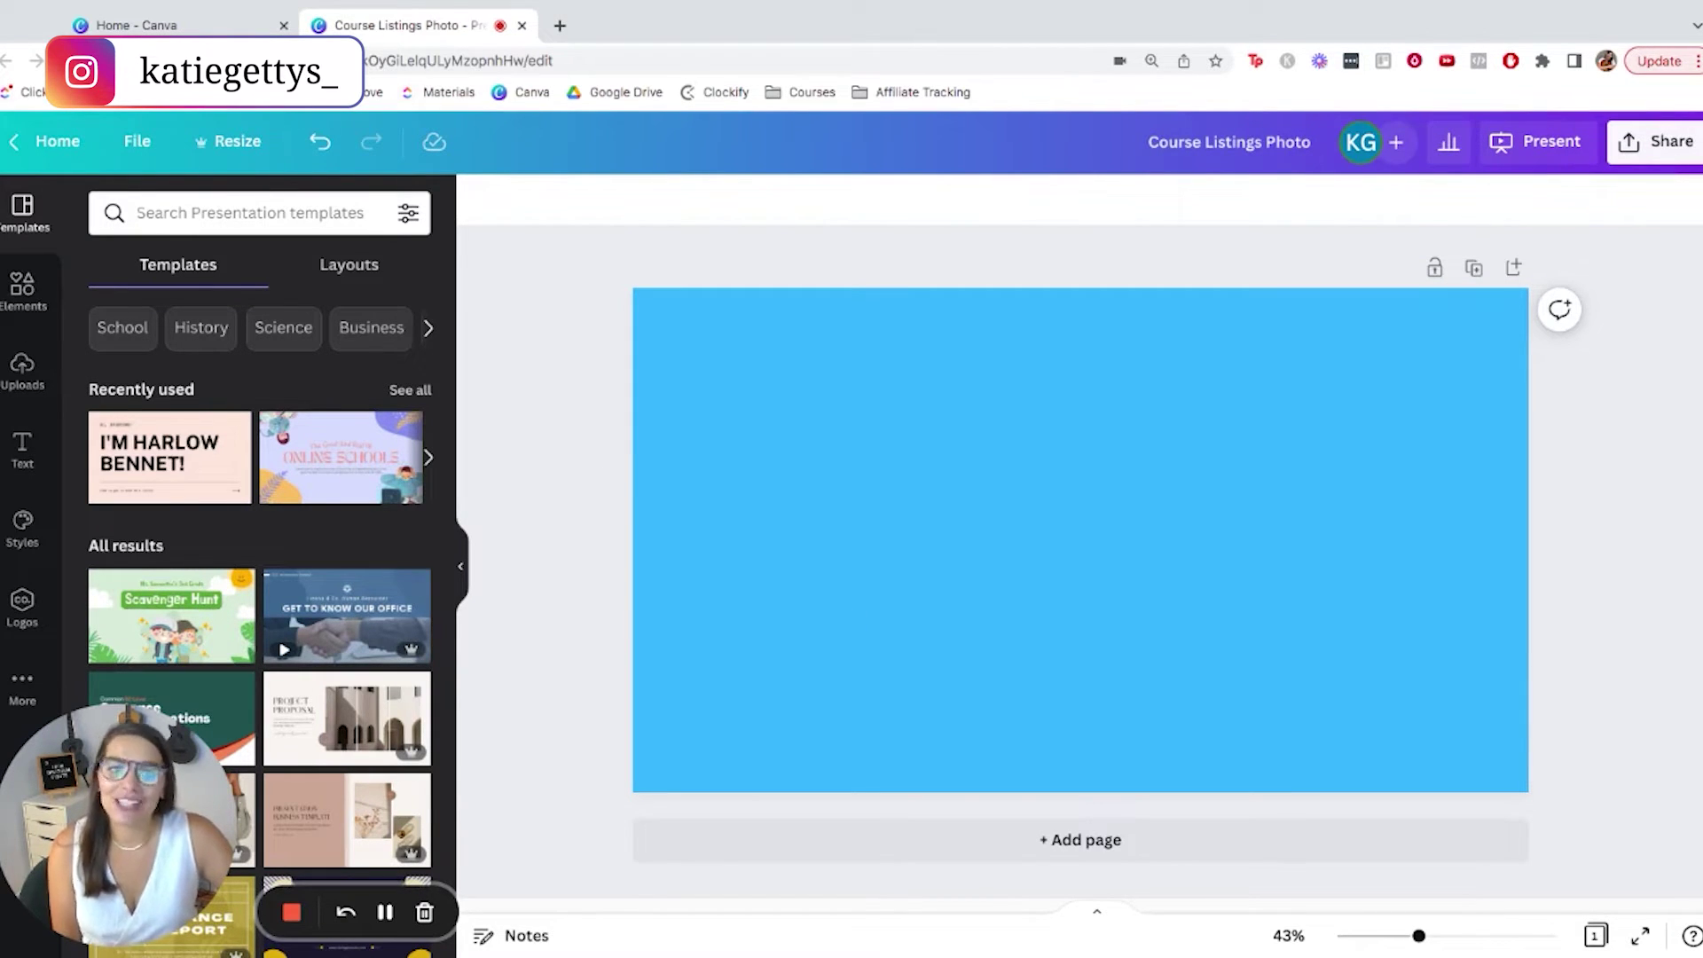
{"action": "left_click", "coordinate": [23, 284]}
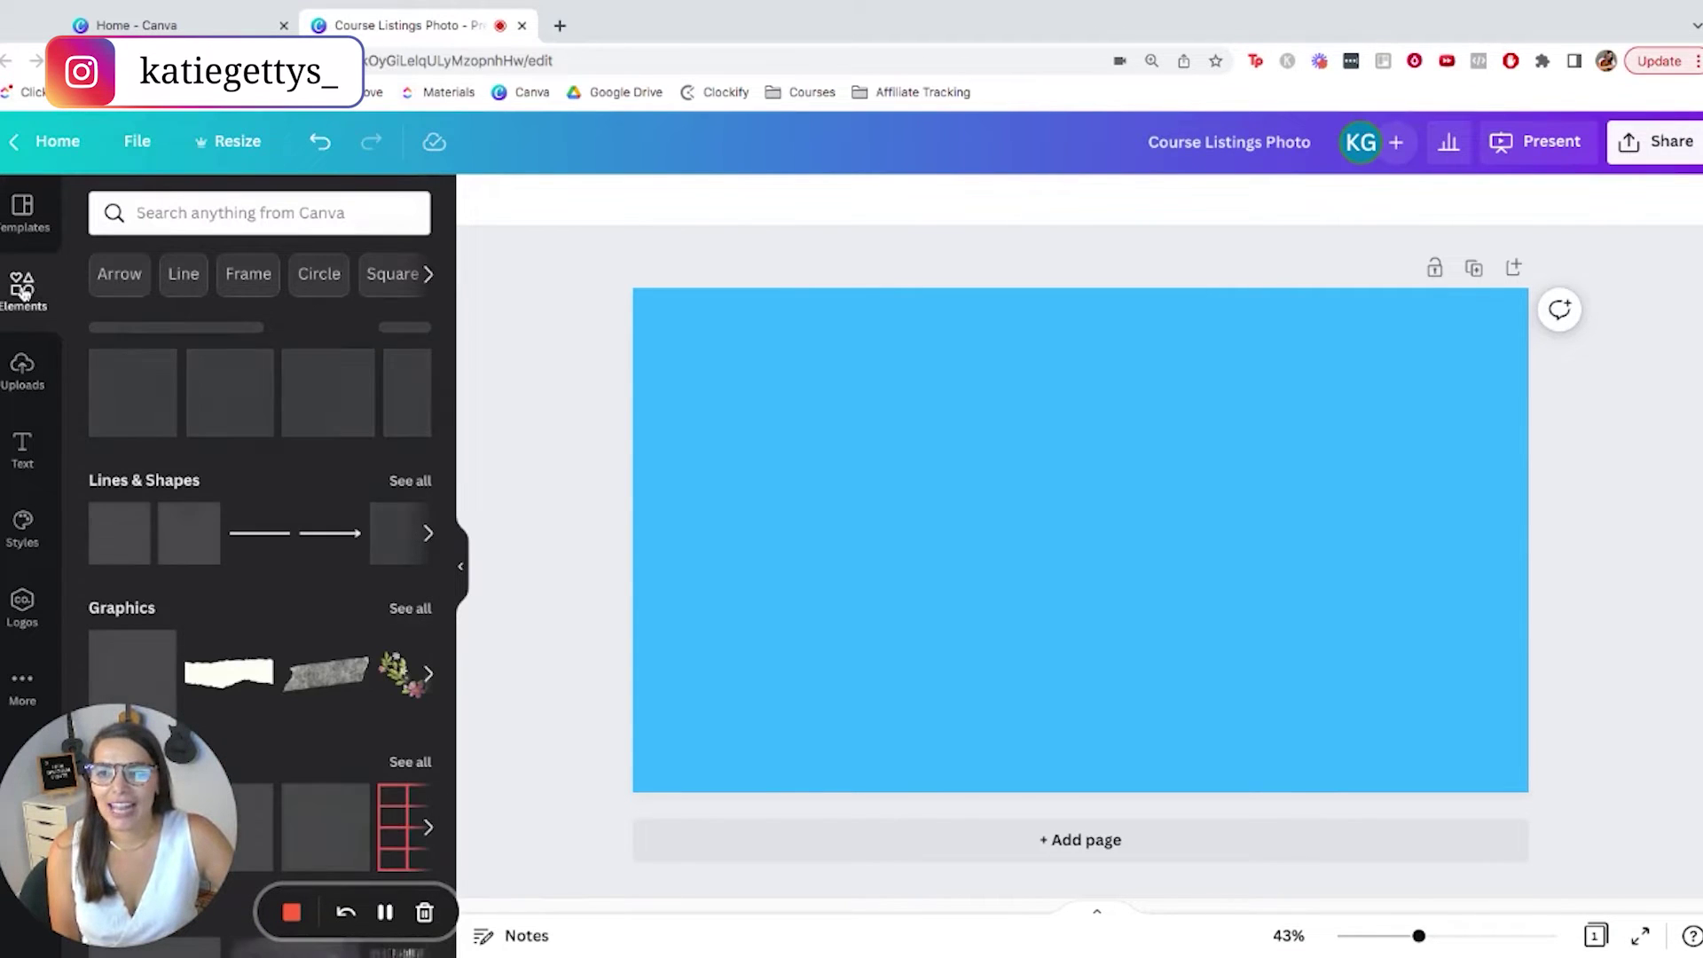
Step: Search the elements library for 'piano' and browse the results
{"action": "left_click", "coordinate": [223, 212]}
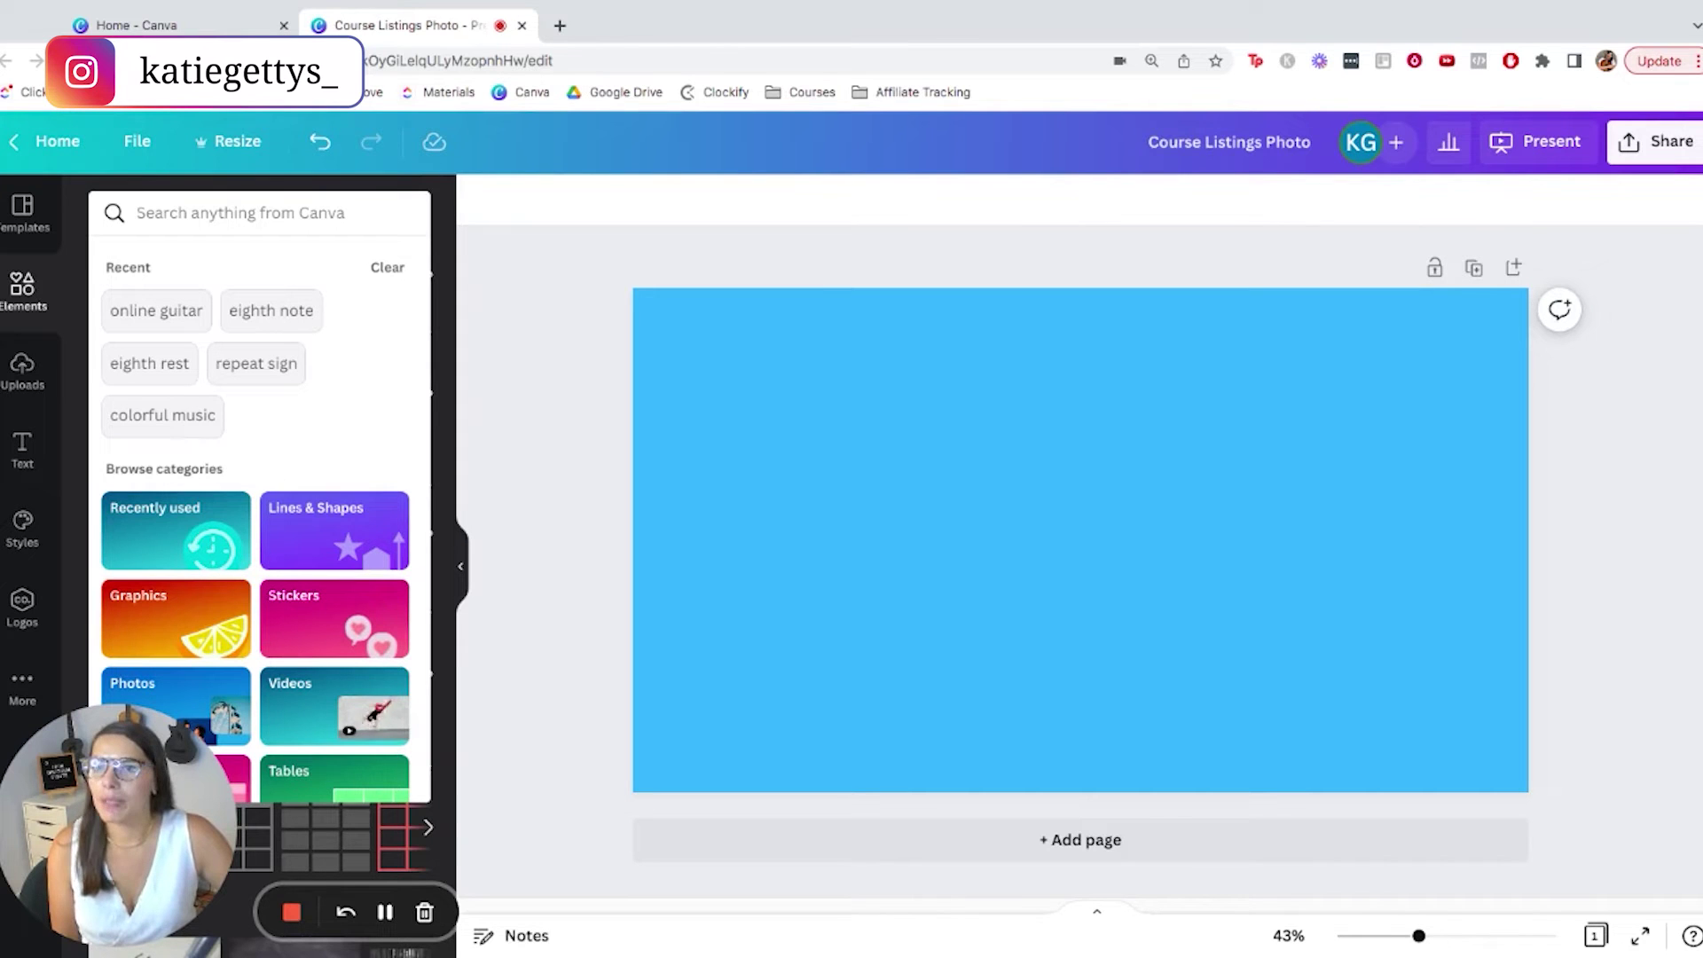
{"action": "type", "text": "pina"}
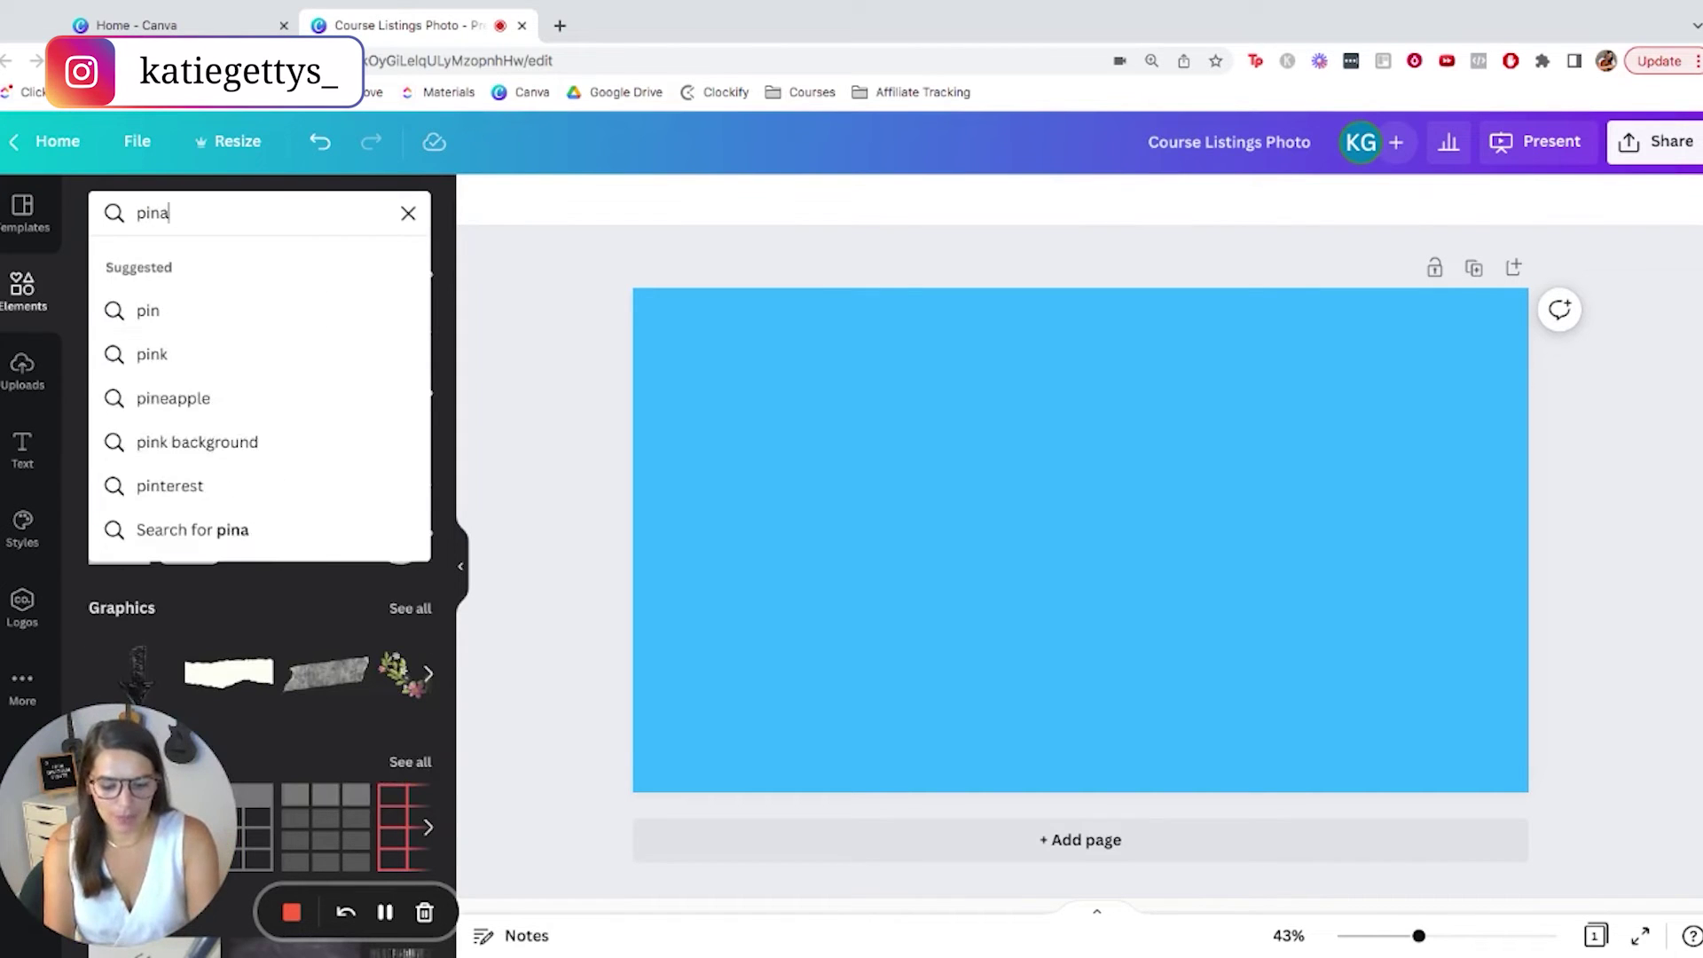
{"action": "type", "text": "es"}
{"action": "key", "text": "BackSpace"}
{"action": "key", "text": "BackSpace"}
{"action": "key", "text": "BackSpace"}
{"action": "type", "text": "ano"}
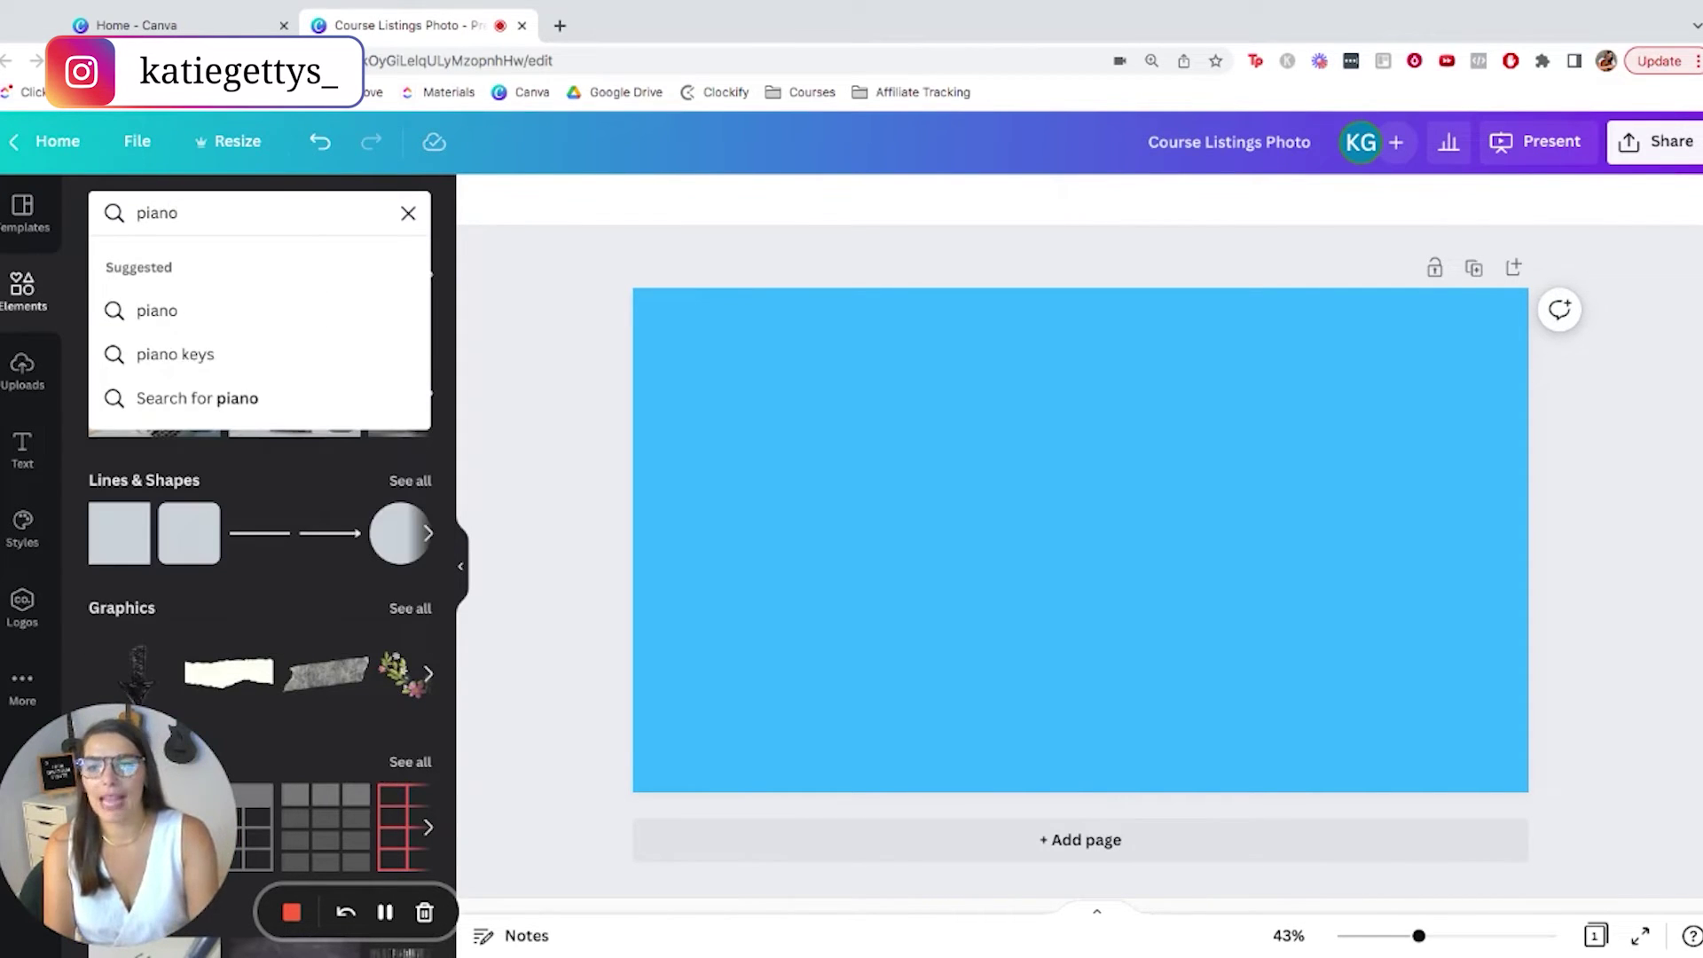
{"action": "key", "text": "Return"}
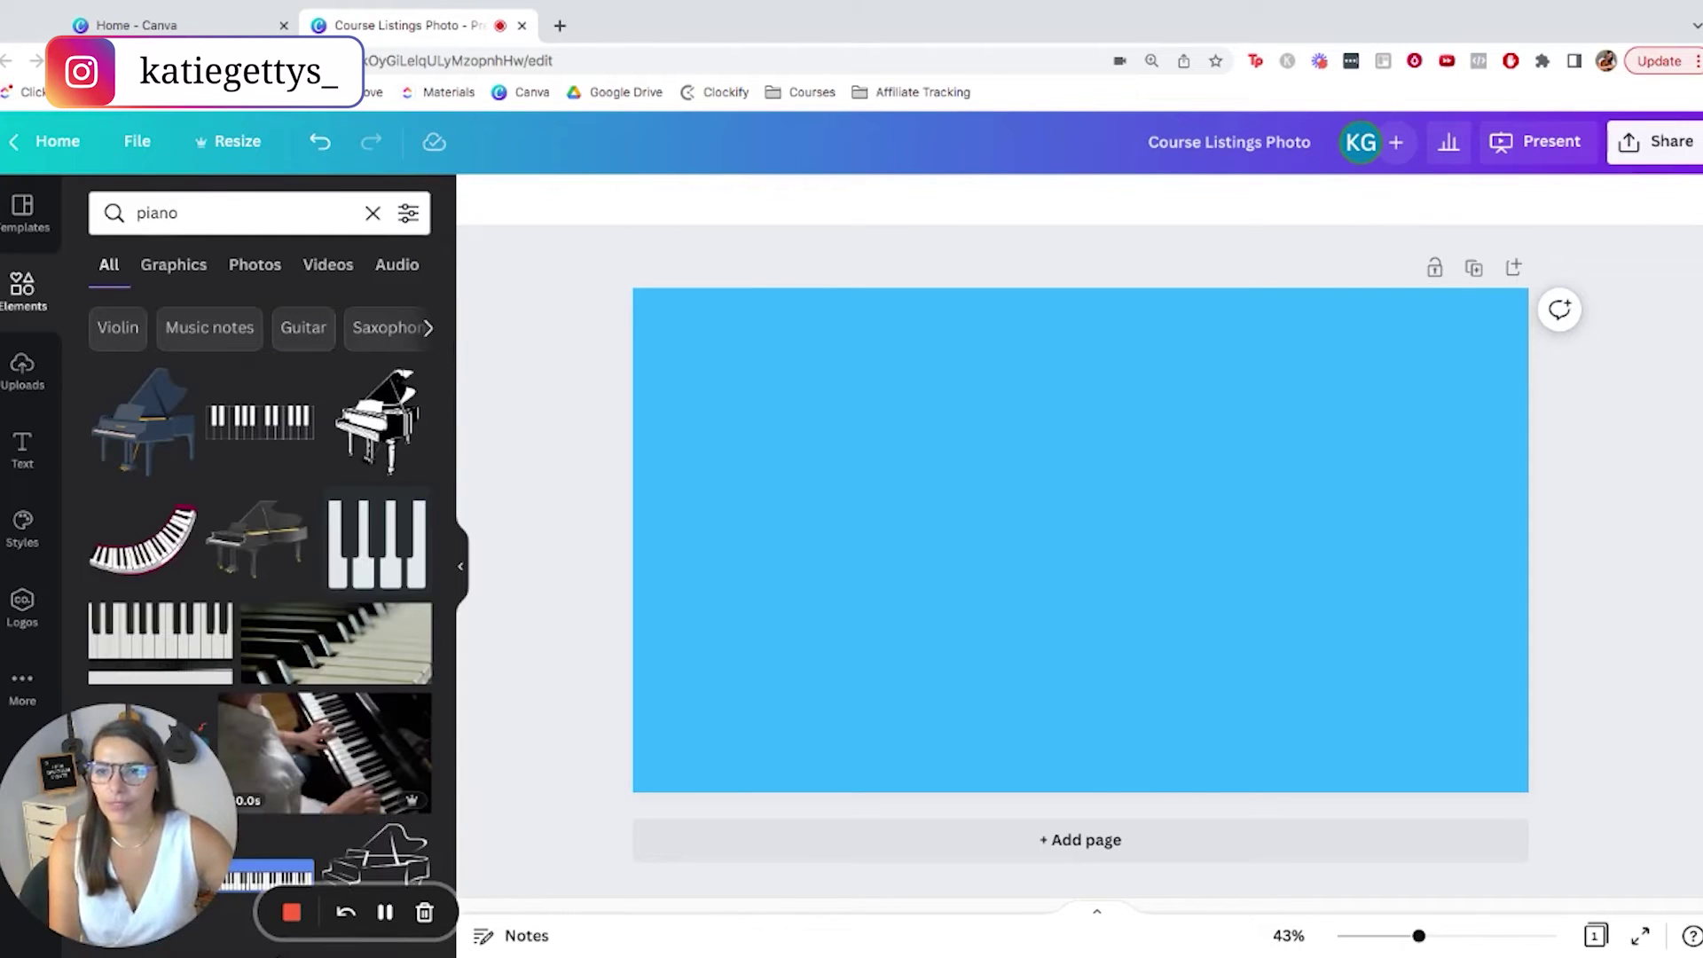
{"action": "mouse_move", "coordinate": [378, 419]}
{"action": "scroll", "coordinate": [219, 570], "scroll_direction": "down", "scroll_amount": 1}
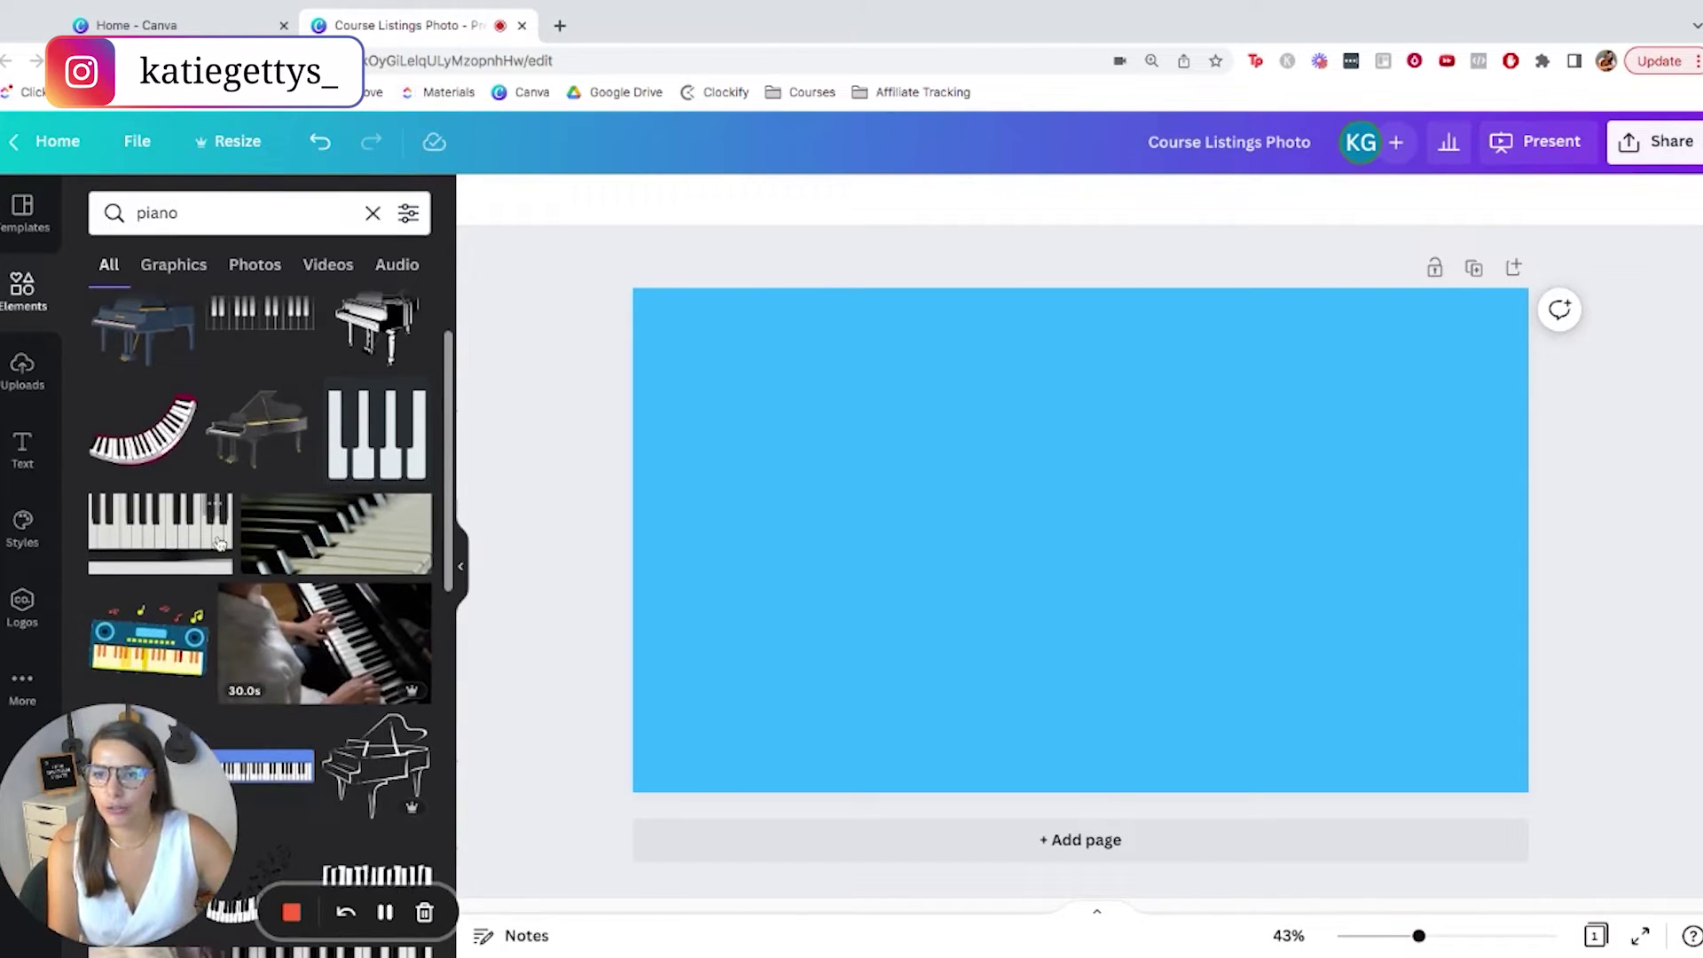
{"action": "scroll", "coordinate": [239, 581], "scroll_direction": "down", "scroll_amount": 3}
{"action": "scroll", "coordinate": [255, 593], "scroll_direction": "up", "scroll_amount": 1}
{"action": "scroll", "coordinate": [254, 592], "scroll_direction": "up", "scroll_amount": 1}
{"action": "scroll", "coordinate": [259, 590], "scroll_direction": "down", "scroll_amount": 2}
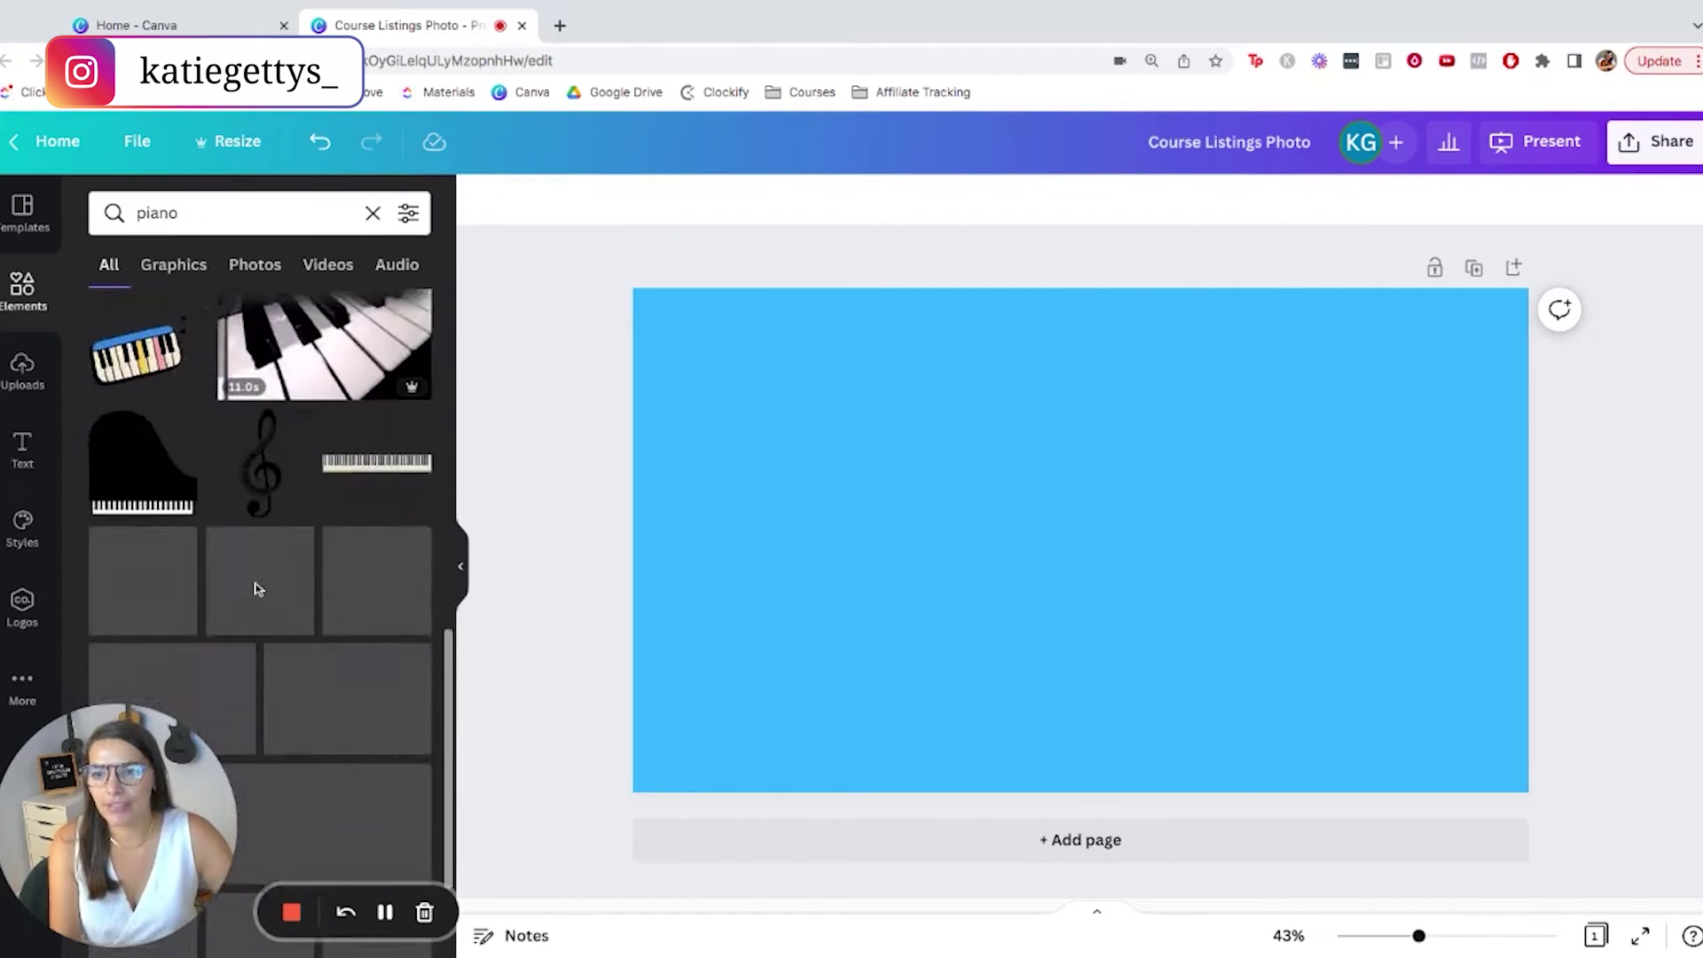
{"action": "scroll", "coordinate": [249, 532], "scroll_direction": "up", "scroll_amount": 5}
Step: Filter the piano results to Photos and scroll through them
{"action": "left_click", "coordinate": [247, 277]}
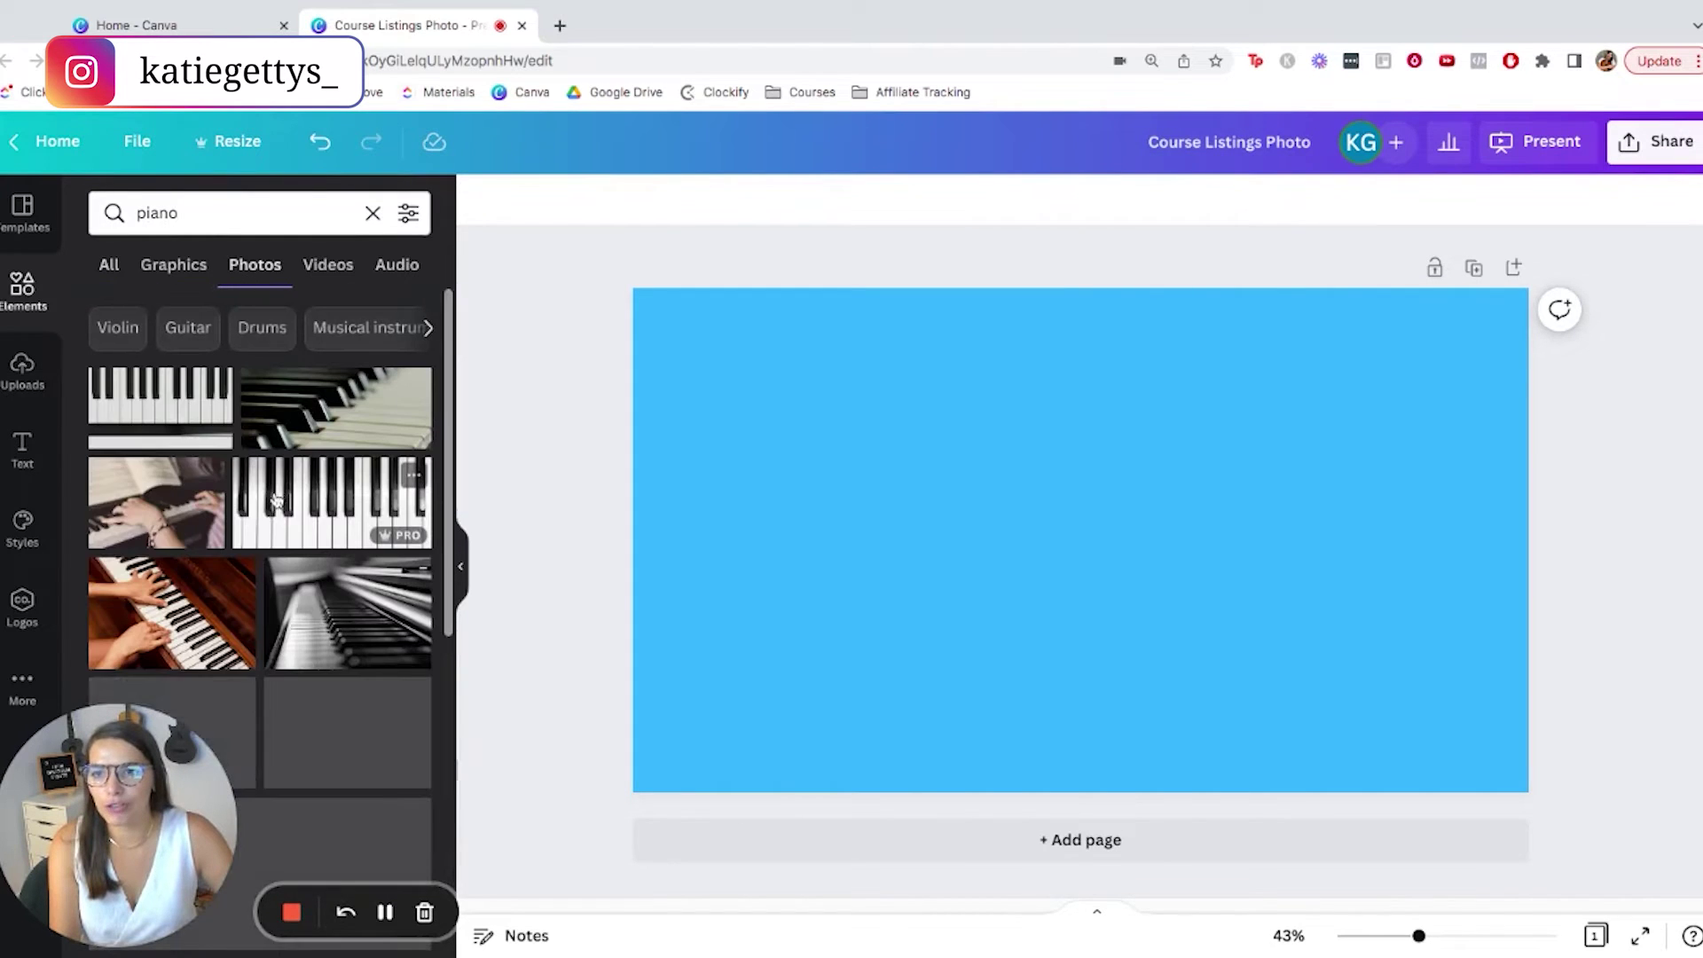
{"action": "scroll", "coordinate": [253, 612], "scroll_direction": "down", "scroll_amount": 3}
{"action": "scroll", "coordinate": [266, 621], "scroll_direction": "down", "scroll_amount": 3}
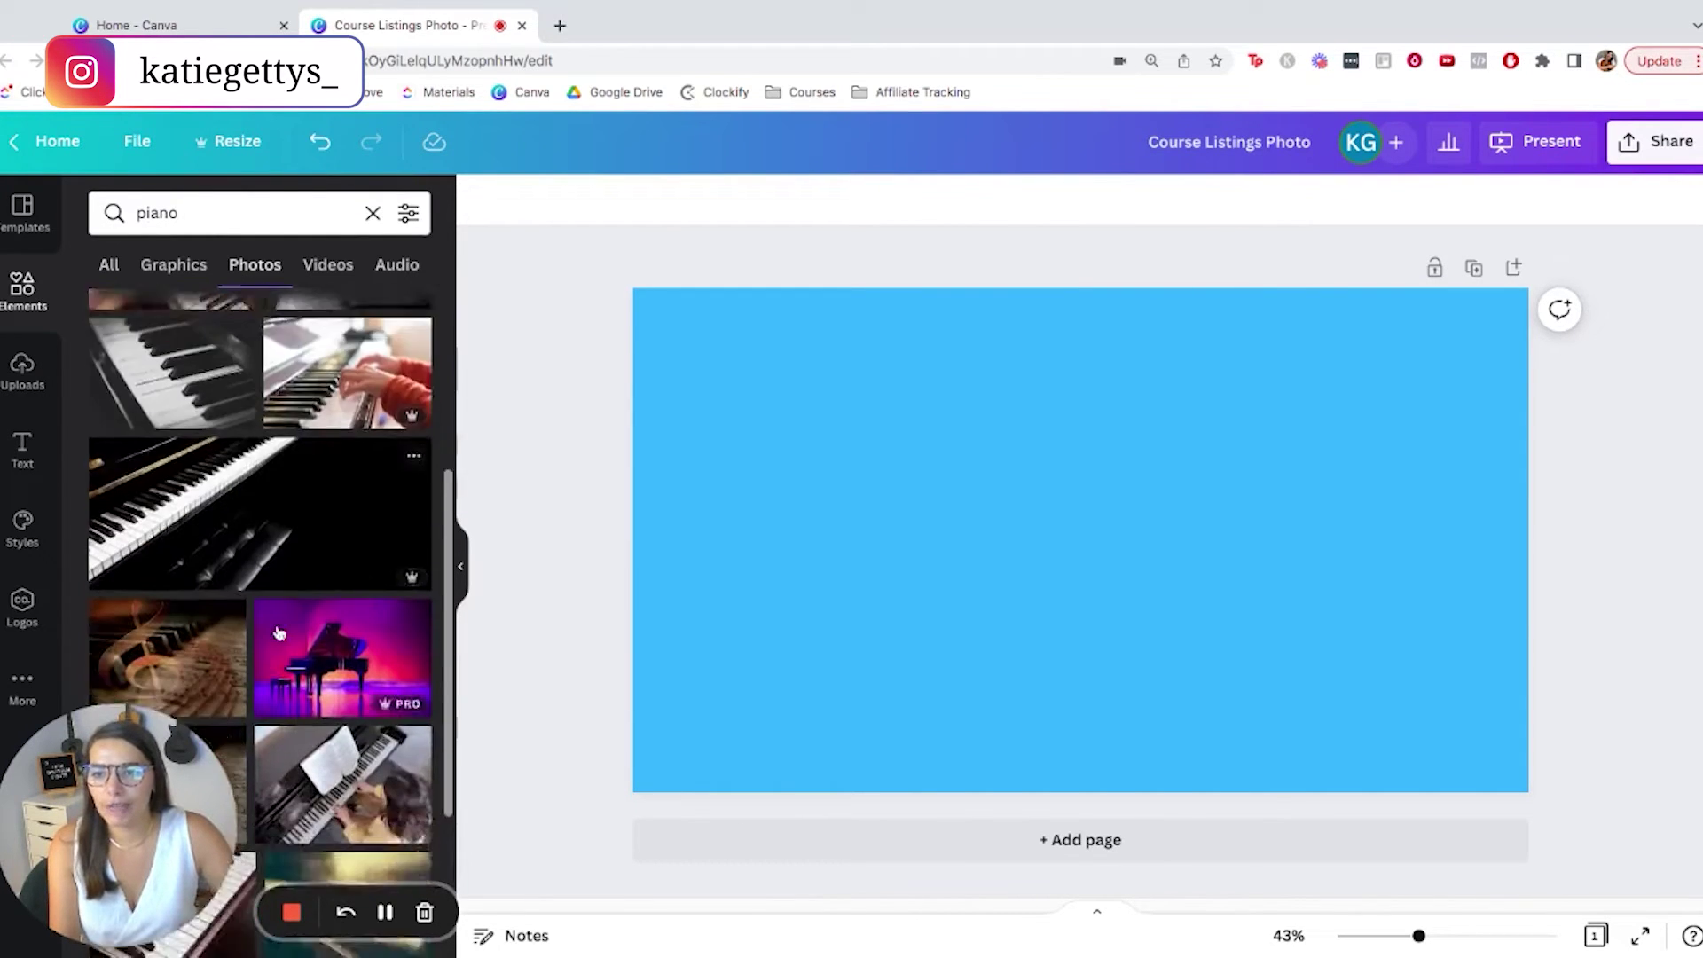
{"action": "scroll", "coordinate": [279, 629], "scroll_direction": "down", "scroll_amount": 3}
{"action": "scroll", "coordinate": [292, 640], "scroll_direction": "down", "scroll_amount": 3}
{"action": "scroll", "coordinate": [293, 641], "scroll_direction": "down", "scroll_amount": 2}
{"action": "scroll", "coordinate": [293, 640], "scroll_direction": "down", "scroll_amount": 2}
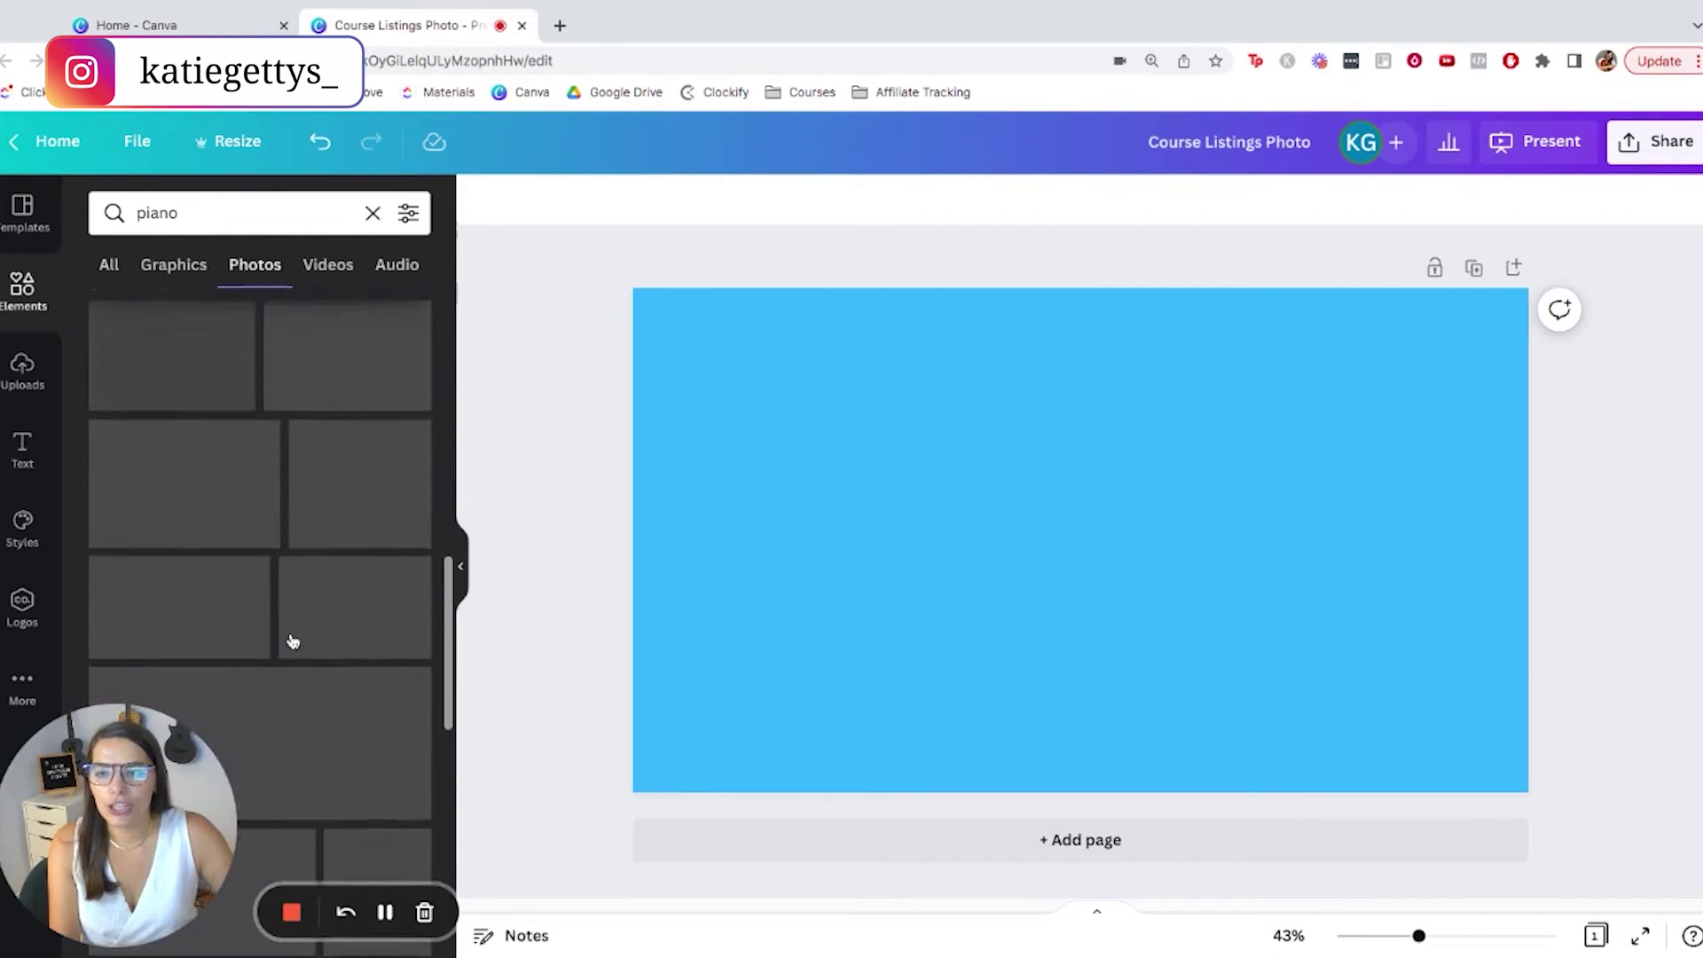
{"action": "scroll", "coordinate": [292, 641], "scroll_direction": "down", "scroll_amount": 2}
{"action": "scroll", "coordinate": [340, 574], "scroll_direction": "up", "scroll_amount": 2}
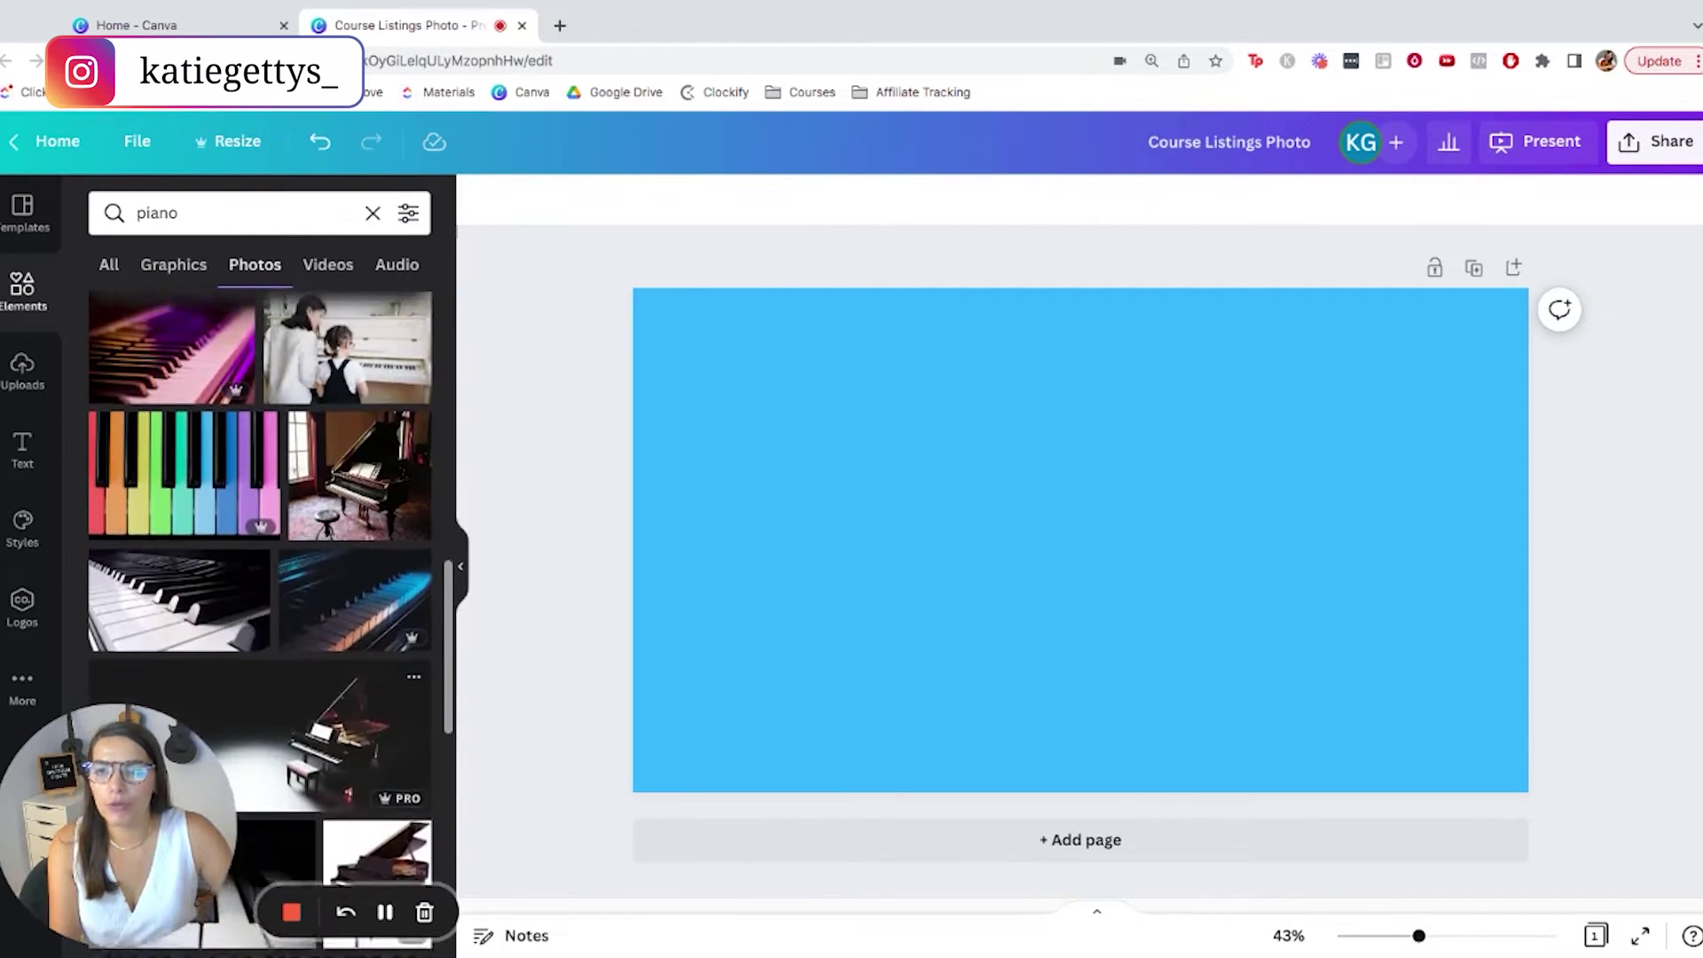
{"action": "scroll", "coordinate": [339, 574], "scroll_direction": "up", "scroll_amount": 2}
{"action": "scroll", "coordinate": [339, 574], "scroll_direction": "up", "scroll_amount": 1}
{"action": "scroll", "coordinate": [340, 573], "scroll_direction": "up", "scroll_amount": 2}
{"action": "scroll", "coordinate": [301, 532], "scroll_direction": "up", "scroll_amount": 3}
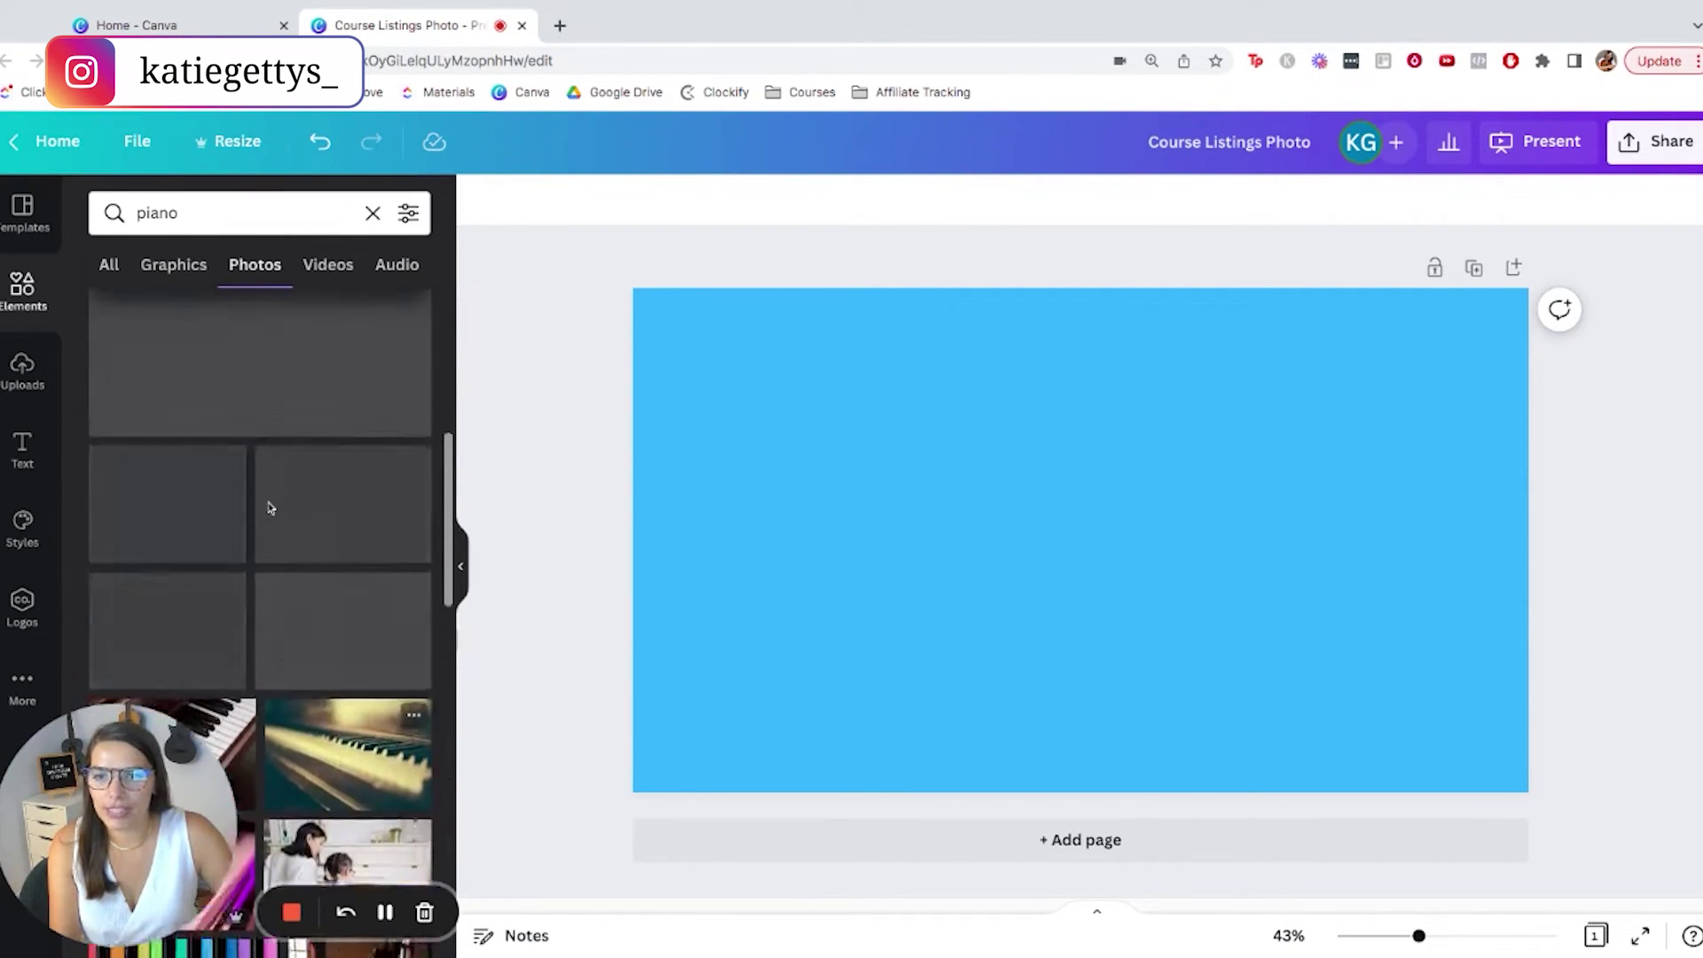
{"action": "scroll", "coordinate": [266, 501], "scroll_direction": "up", "scroll_amount": 3}
{"action": "scroll", "coordinate": [271, 507], "scroll_direction": "up", "scroll_amount": 2}
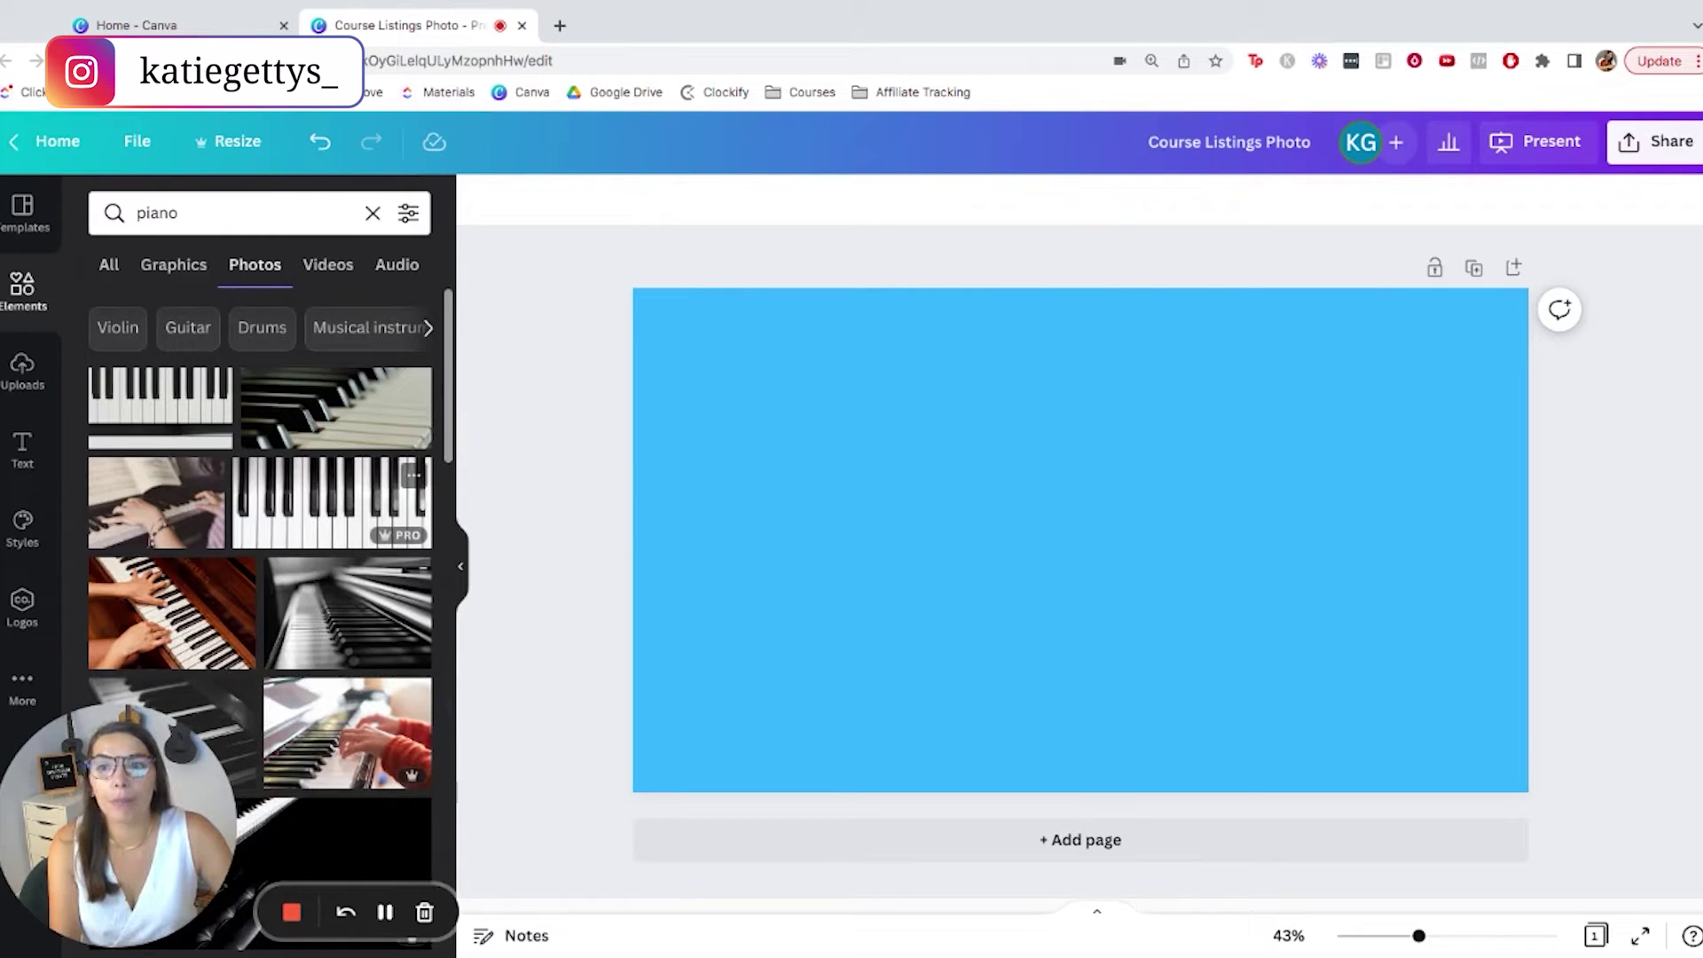
{"action": "mouse_move", "coordinate": [343, 369]}
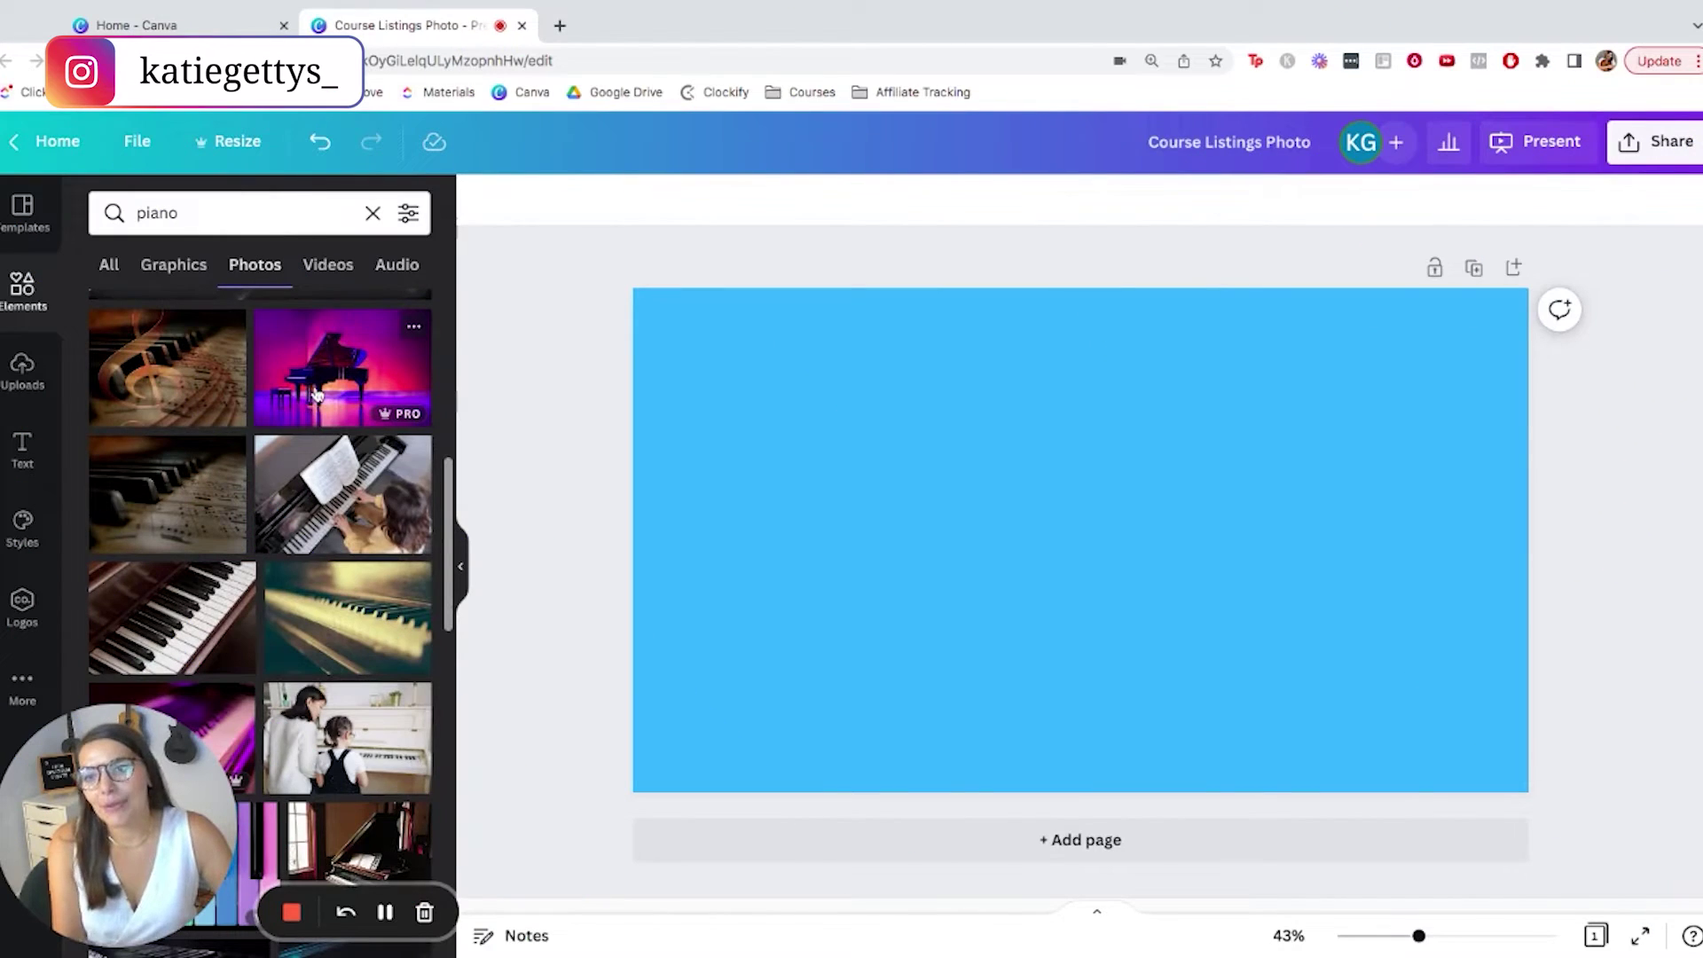
Step: Add the purple grand-piano photo and cut it out with Background Remover
{"action": "left_click", "coordinate": [310, 405]}
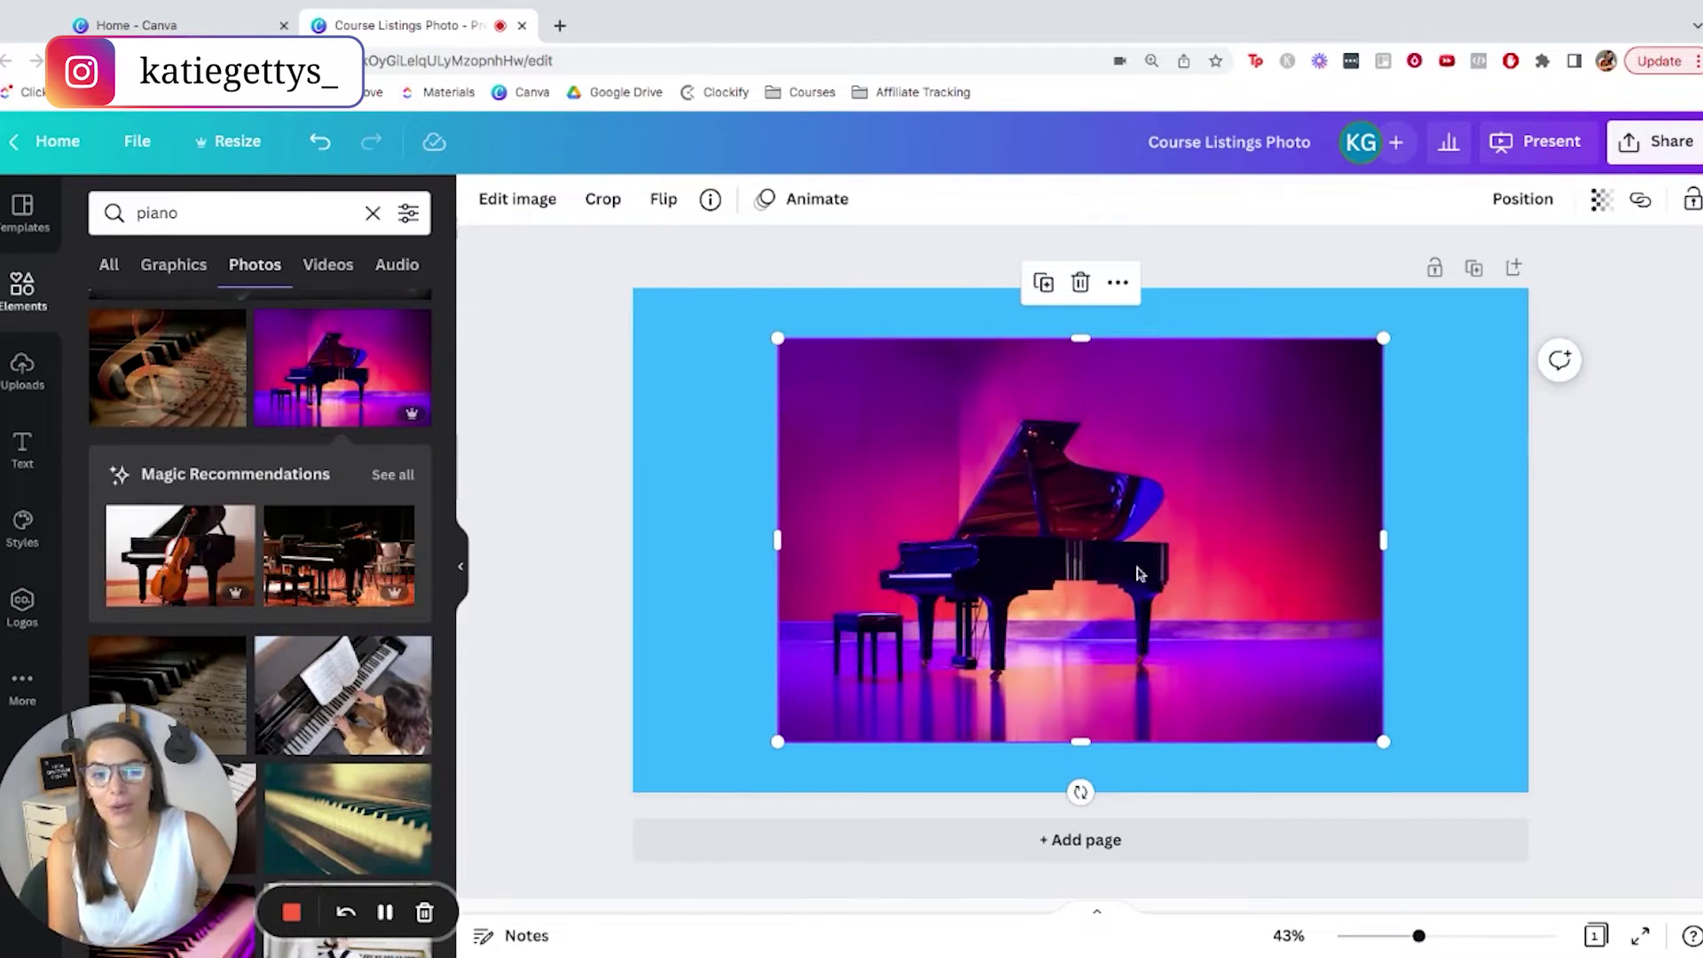
{"action": "left_click", "coordinate": [510, 204]}
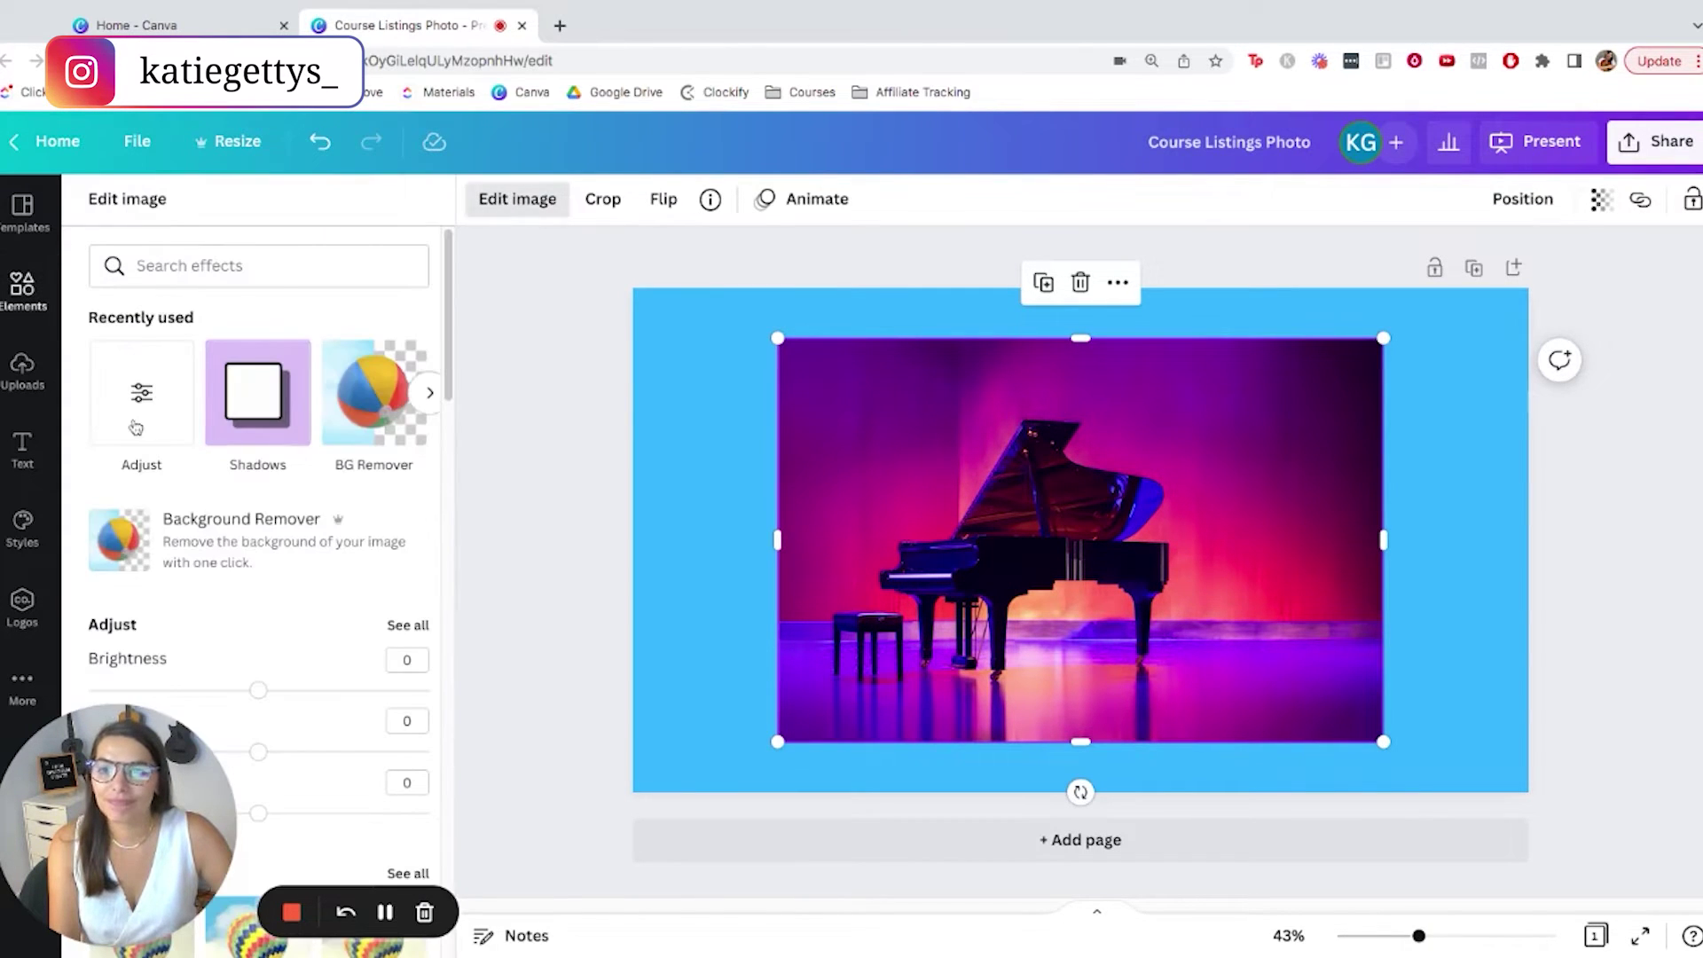
{"action": "left_click", "coordinate": [371, 415]}
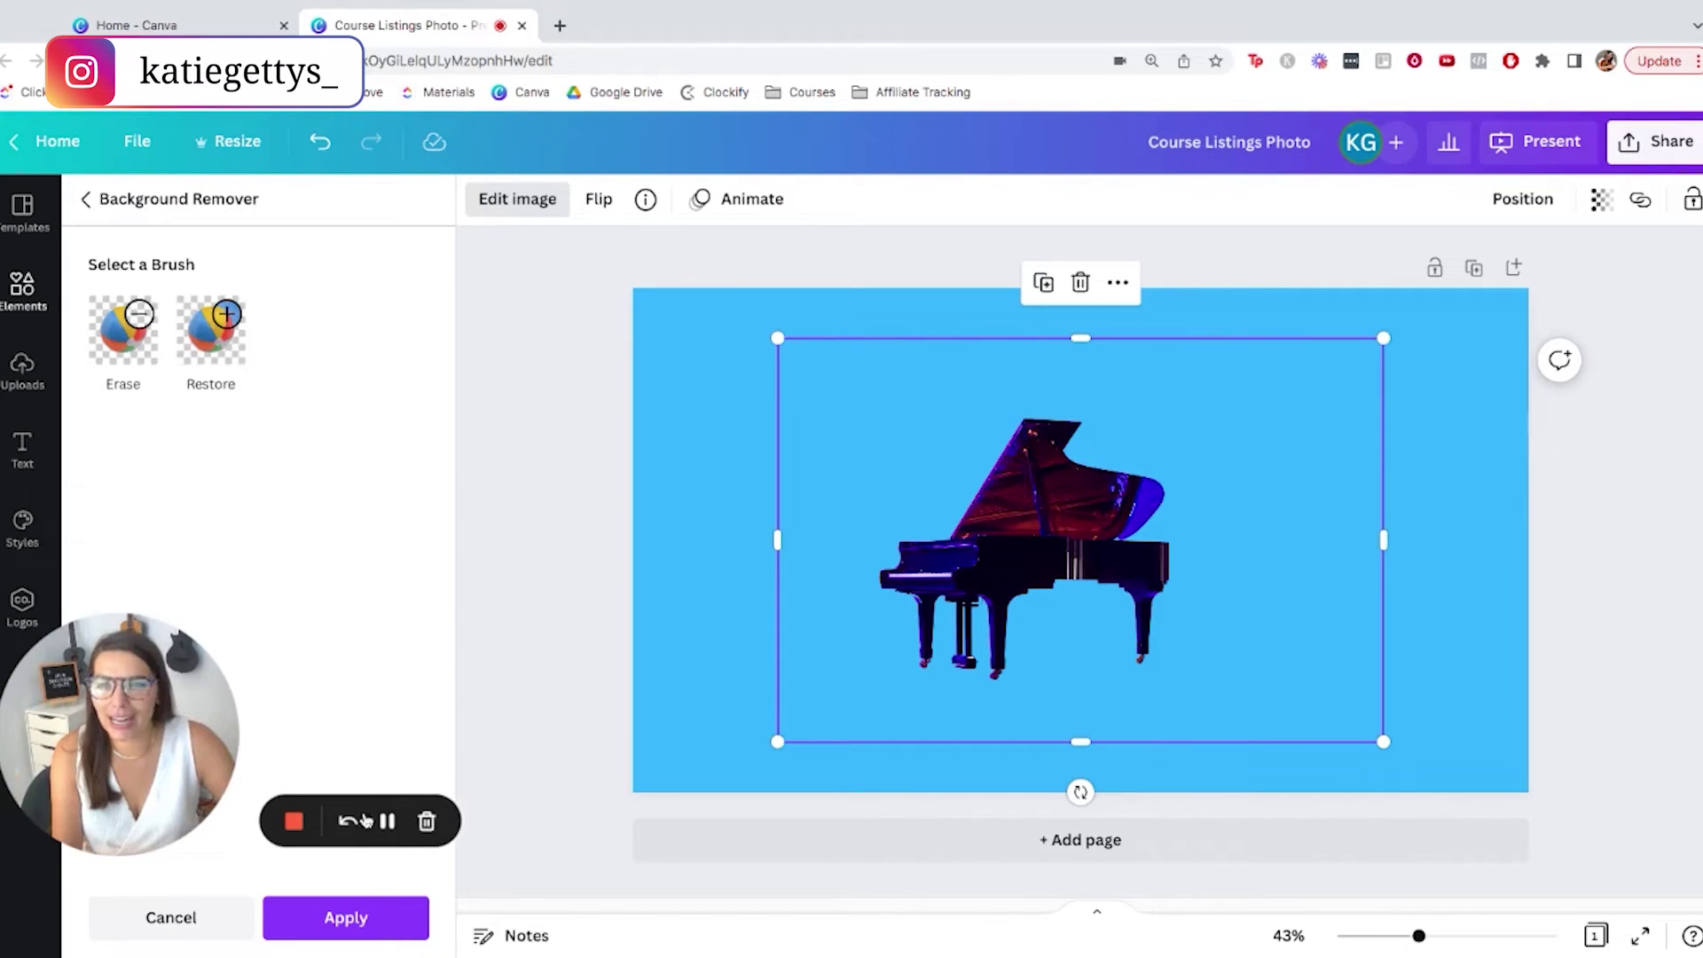
{"action": "left_click", "coordinate": [373, 923]}
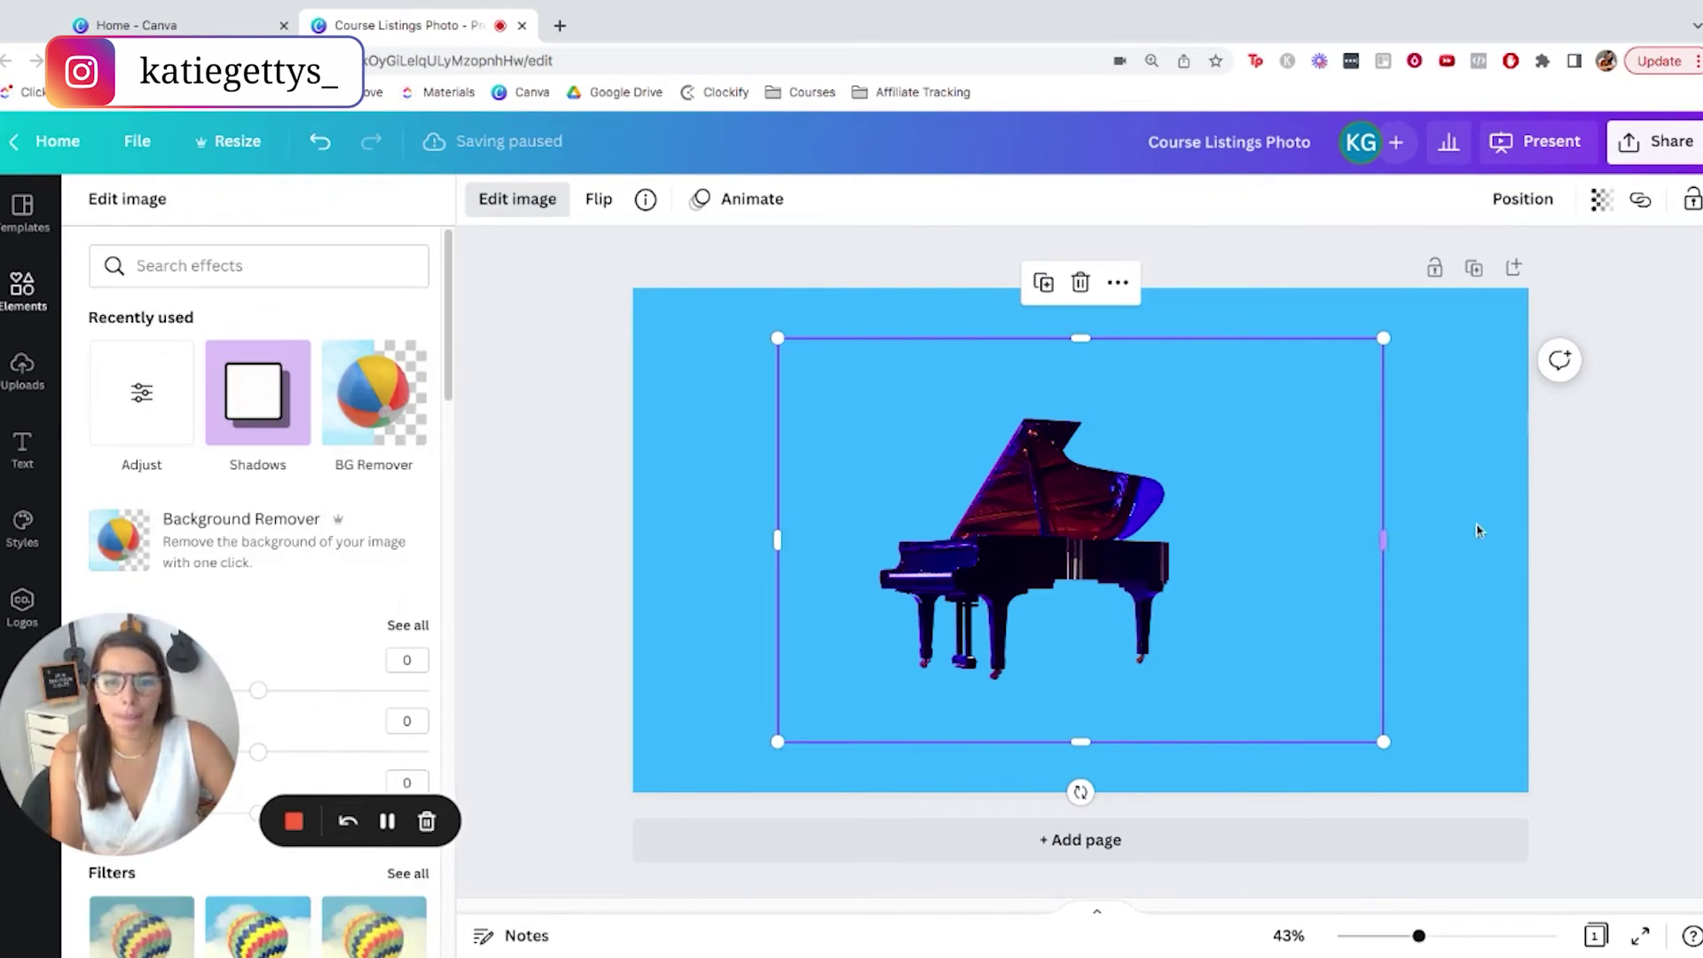
Step: Crop the empty space off the right, top and bottom of the piano image
{"action": "left_click_drag", "start_coordinate": [1384, 537], "coordinate": [1182, 537]}
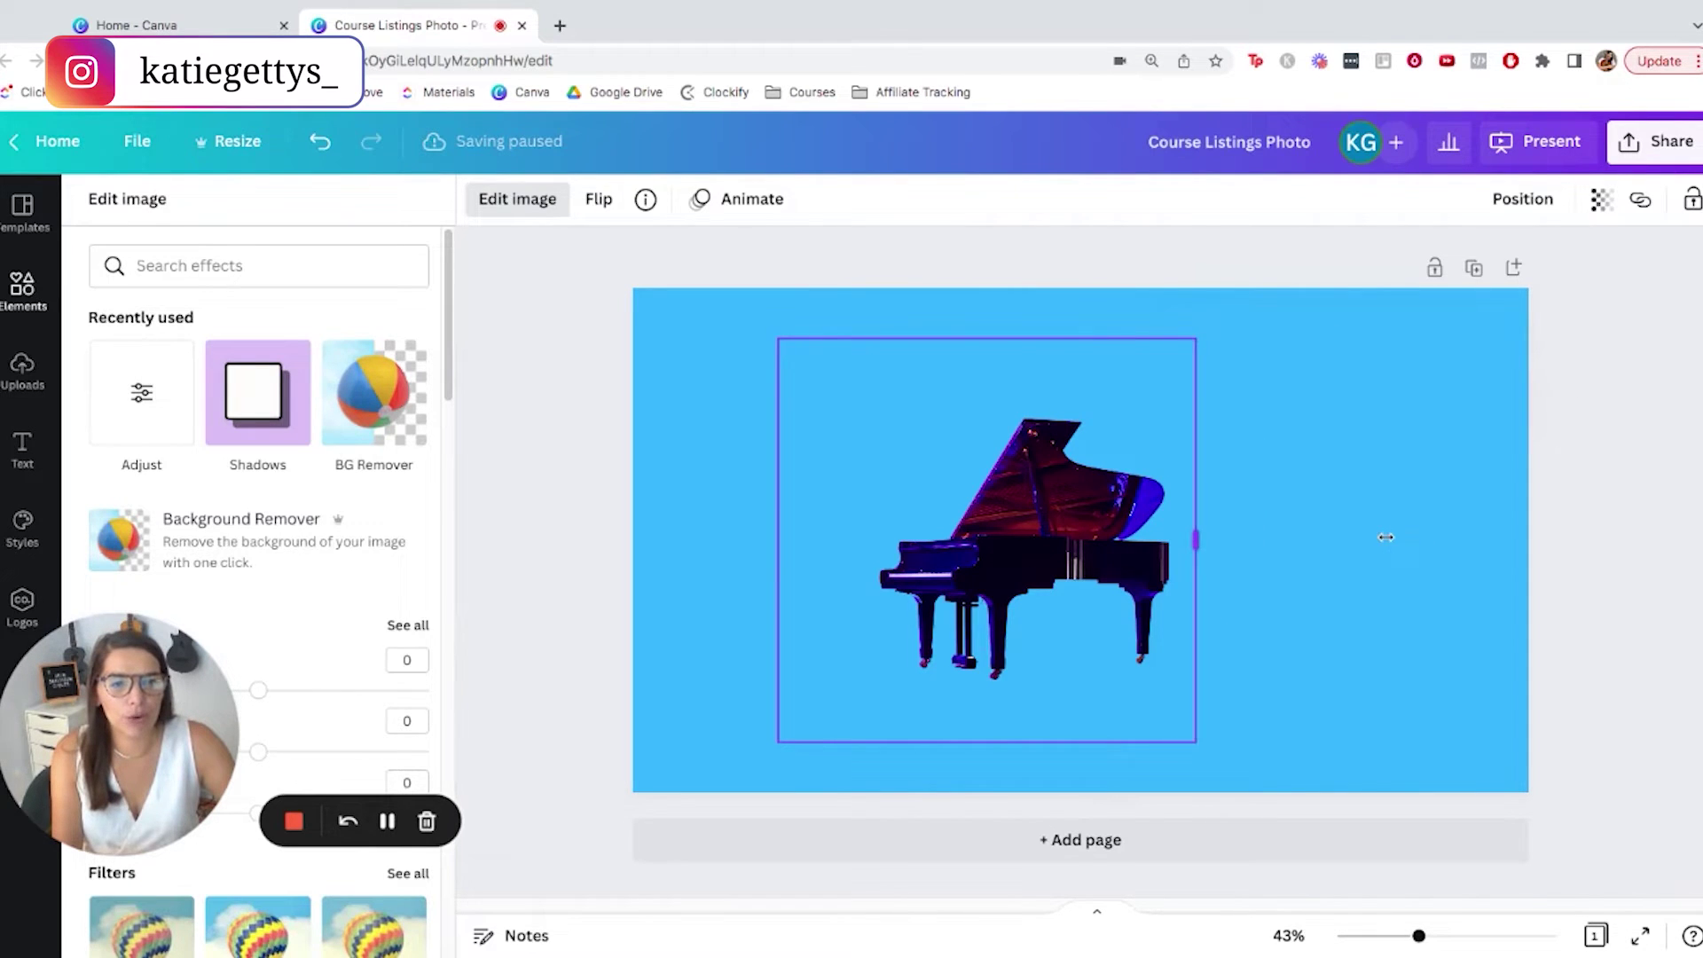
{"action": "left_click_drag", "start_coordinate": [973, 334], "coordinate": [973, 408]}
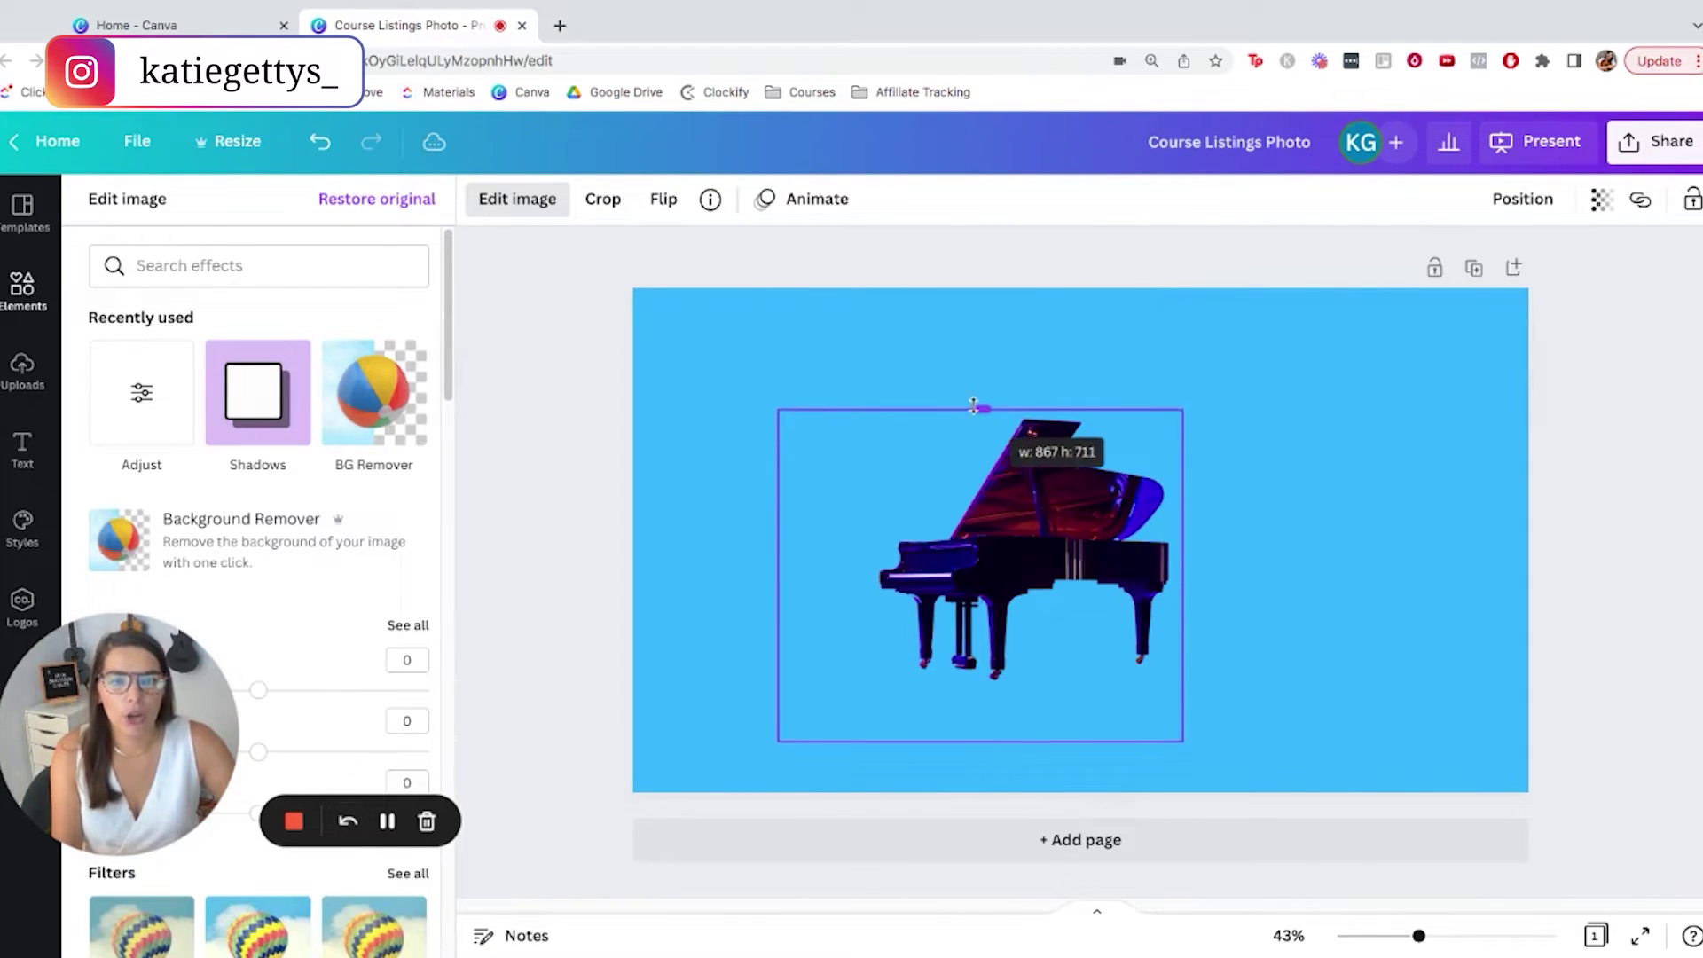
{"action": "left_click_drag", "start_coordinate": [777, 575], "coordinate": [841, 568]}
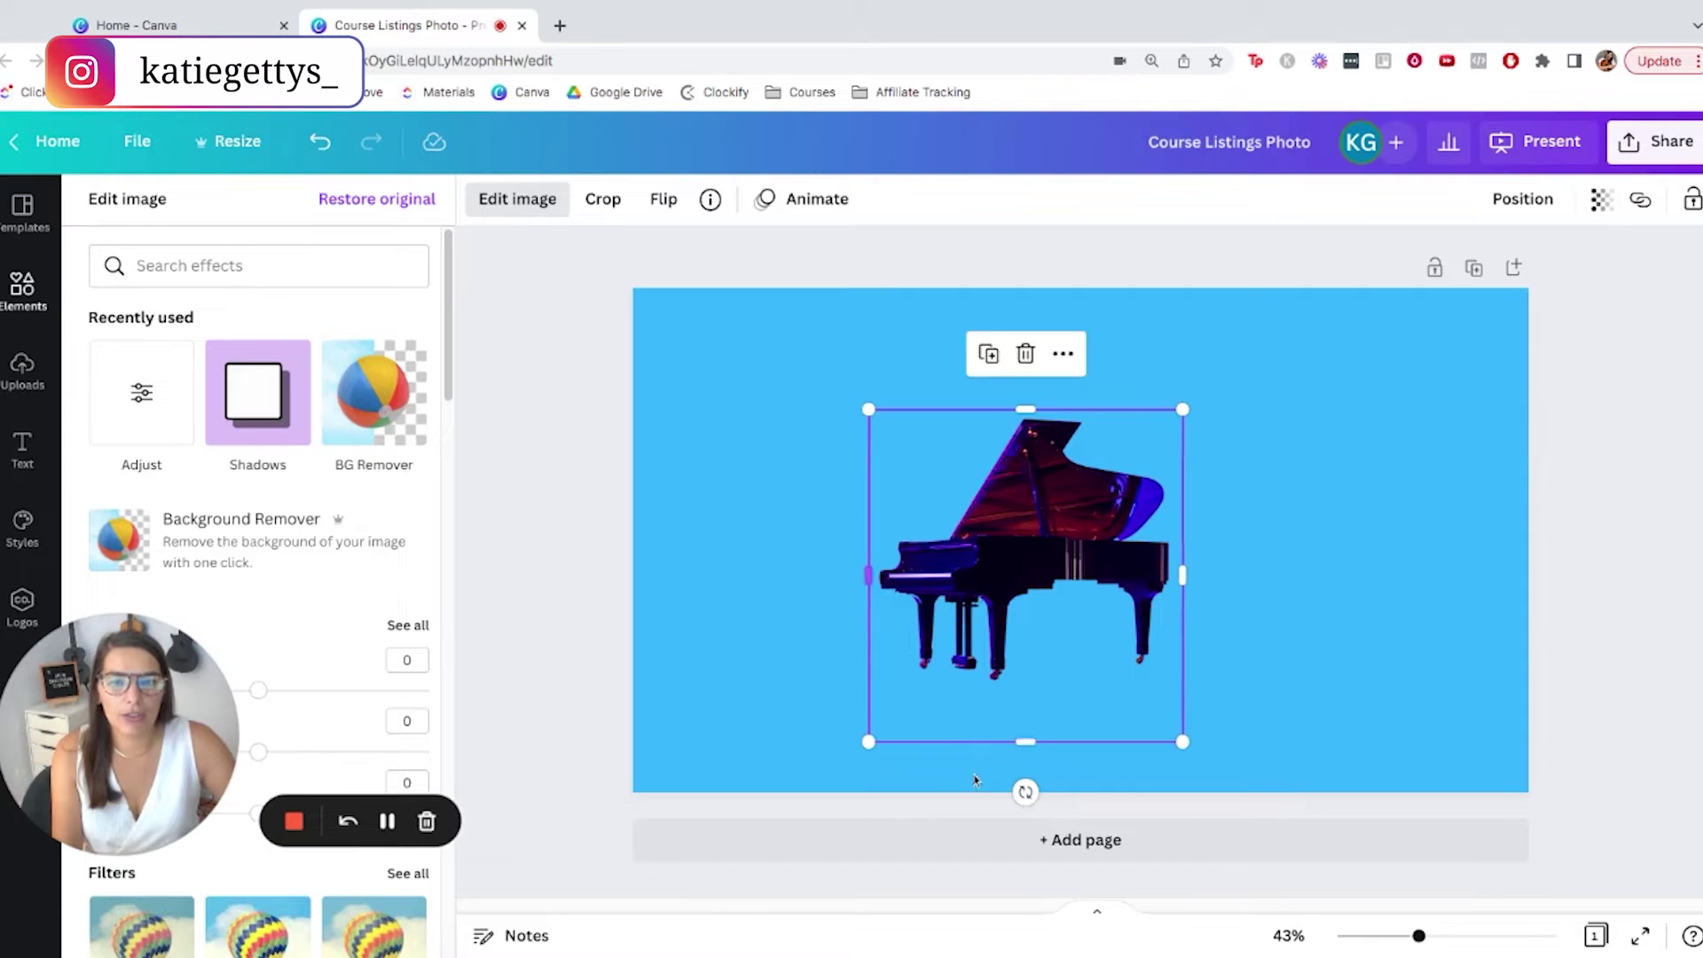
{"action": "left_click_drag", "start_coordinate": [1029, 744], "coordinate": [1026, 691]}
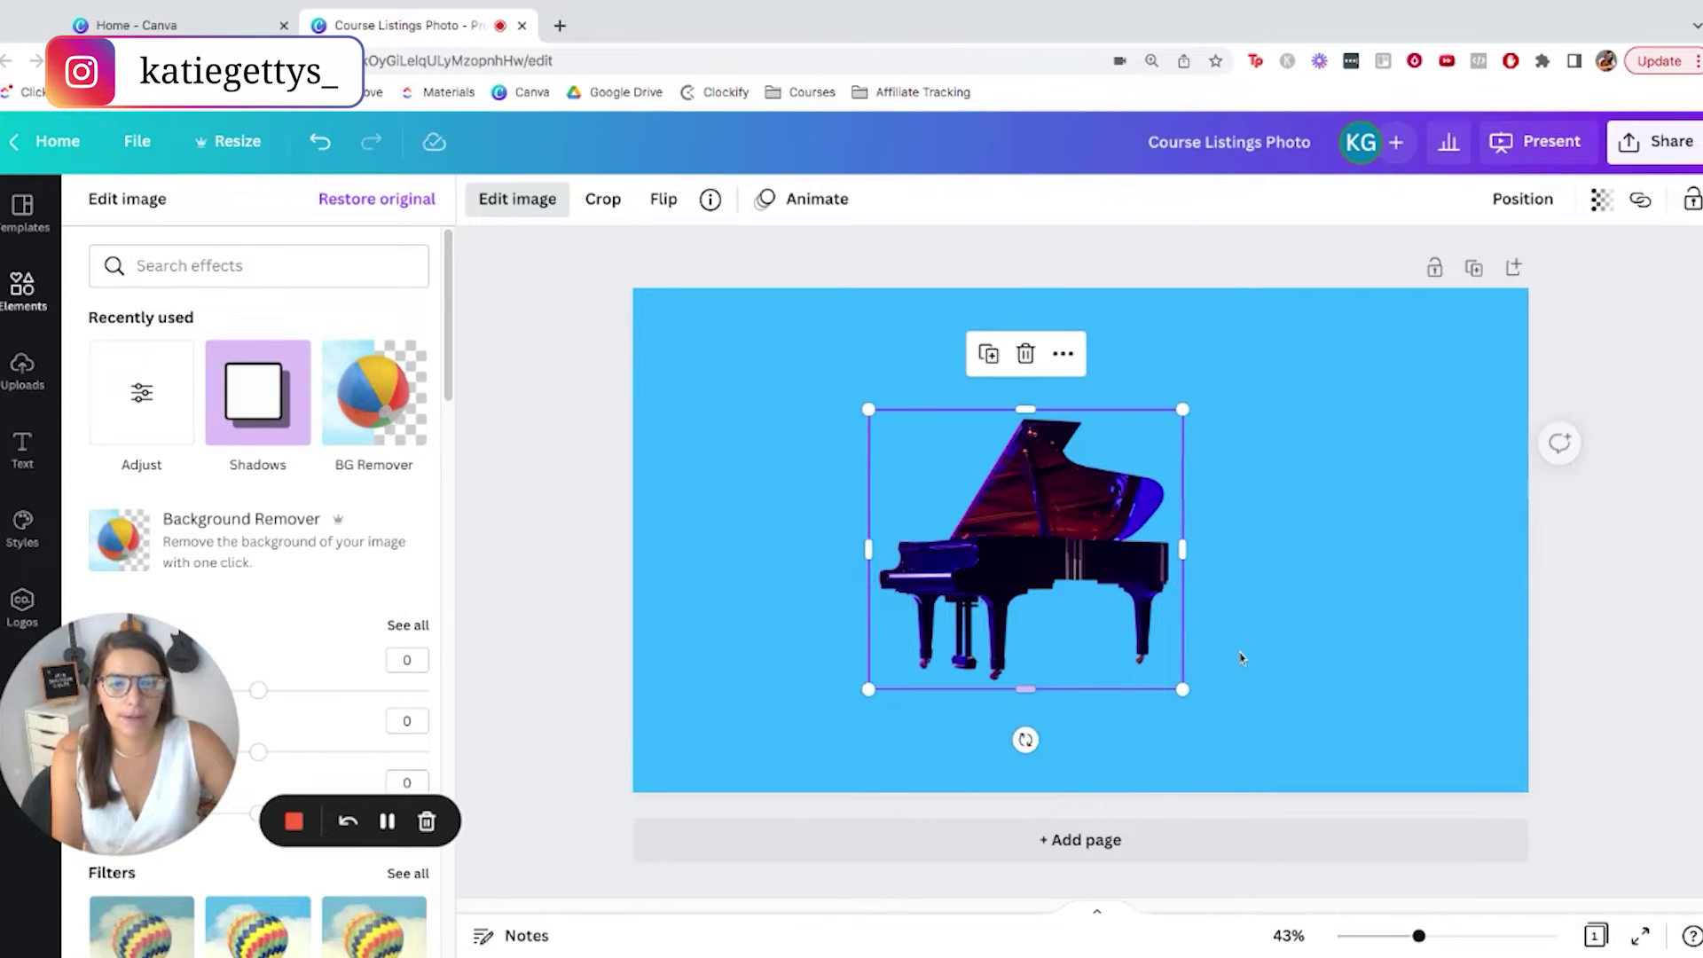
{"action": "left_click", "coordinate": [1027, 579]}
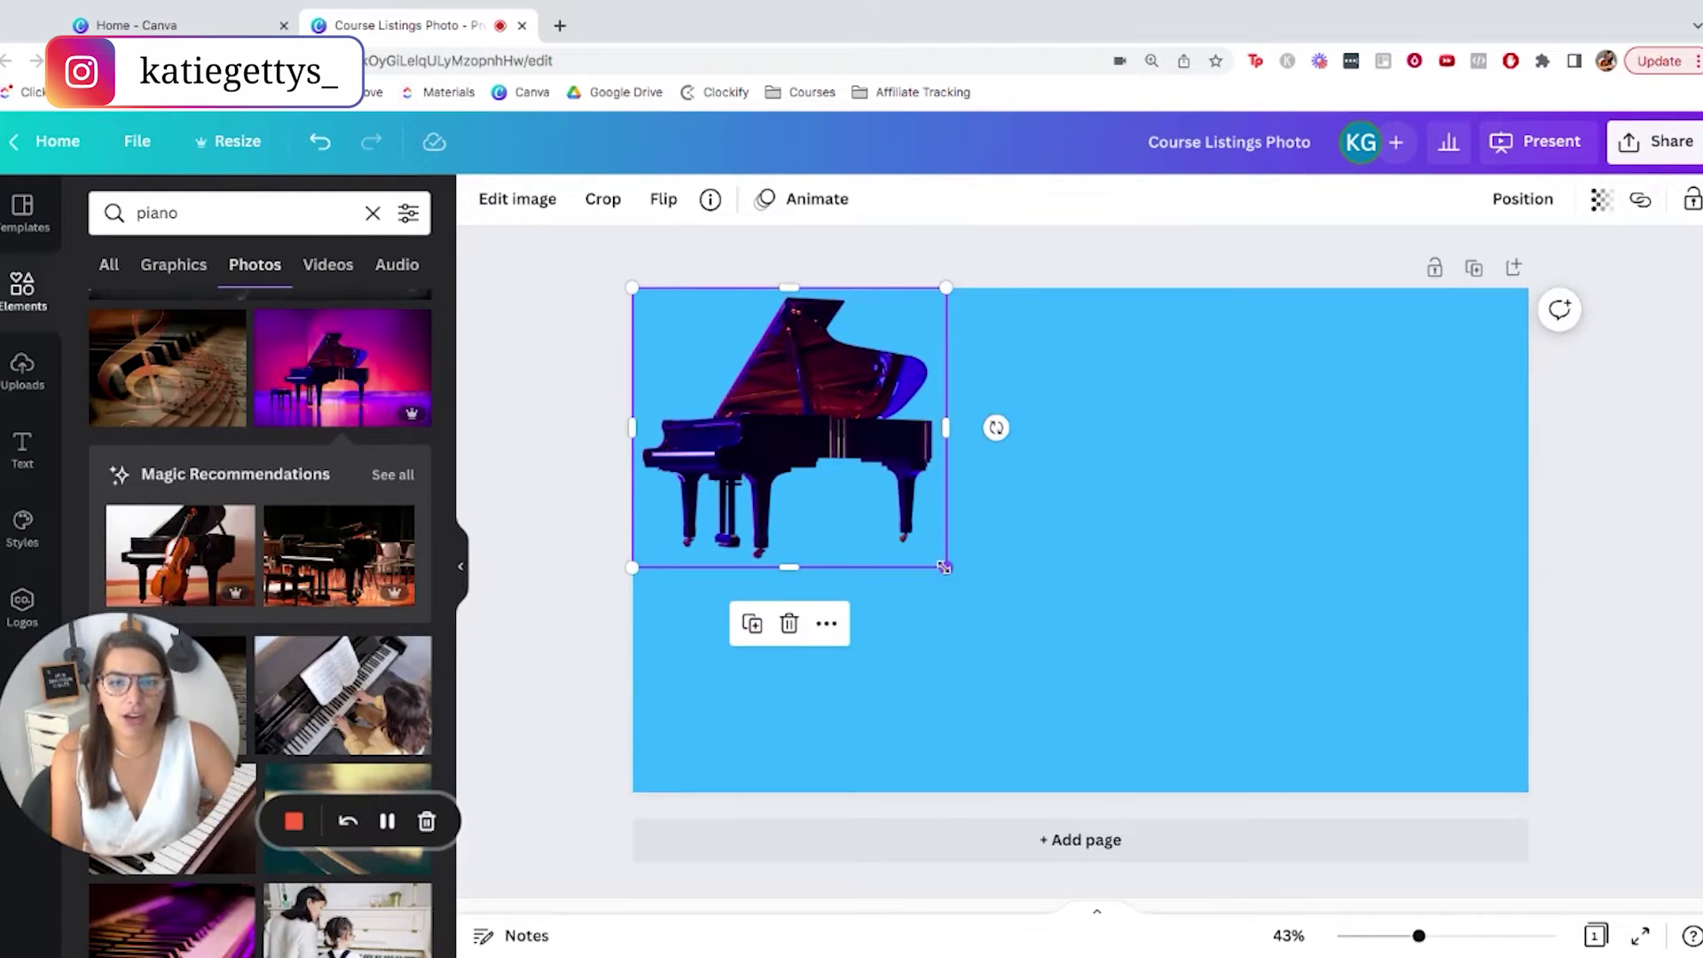
Step: Enlarge the piano and shift it right so it runs off the slide edge
{"action": "left_click_drag", "start_coordinate": [943, 567], "coordinate": [1219, 810]}
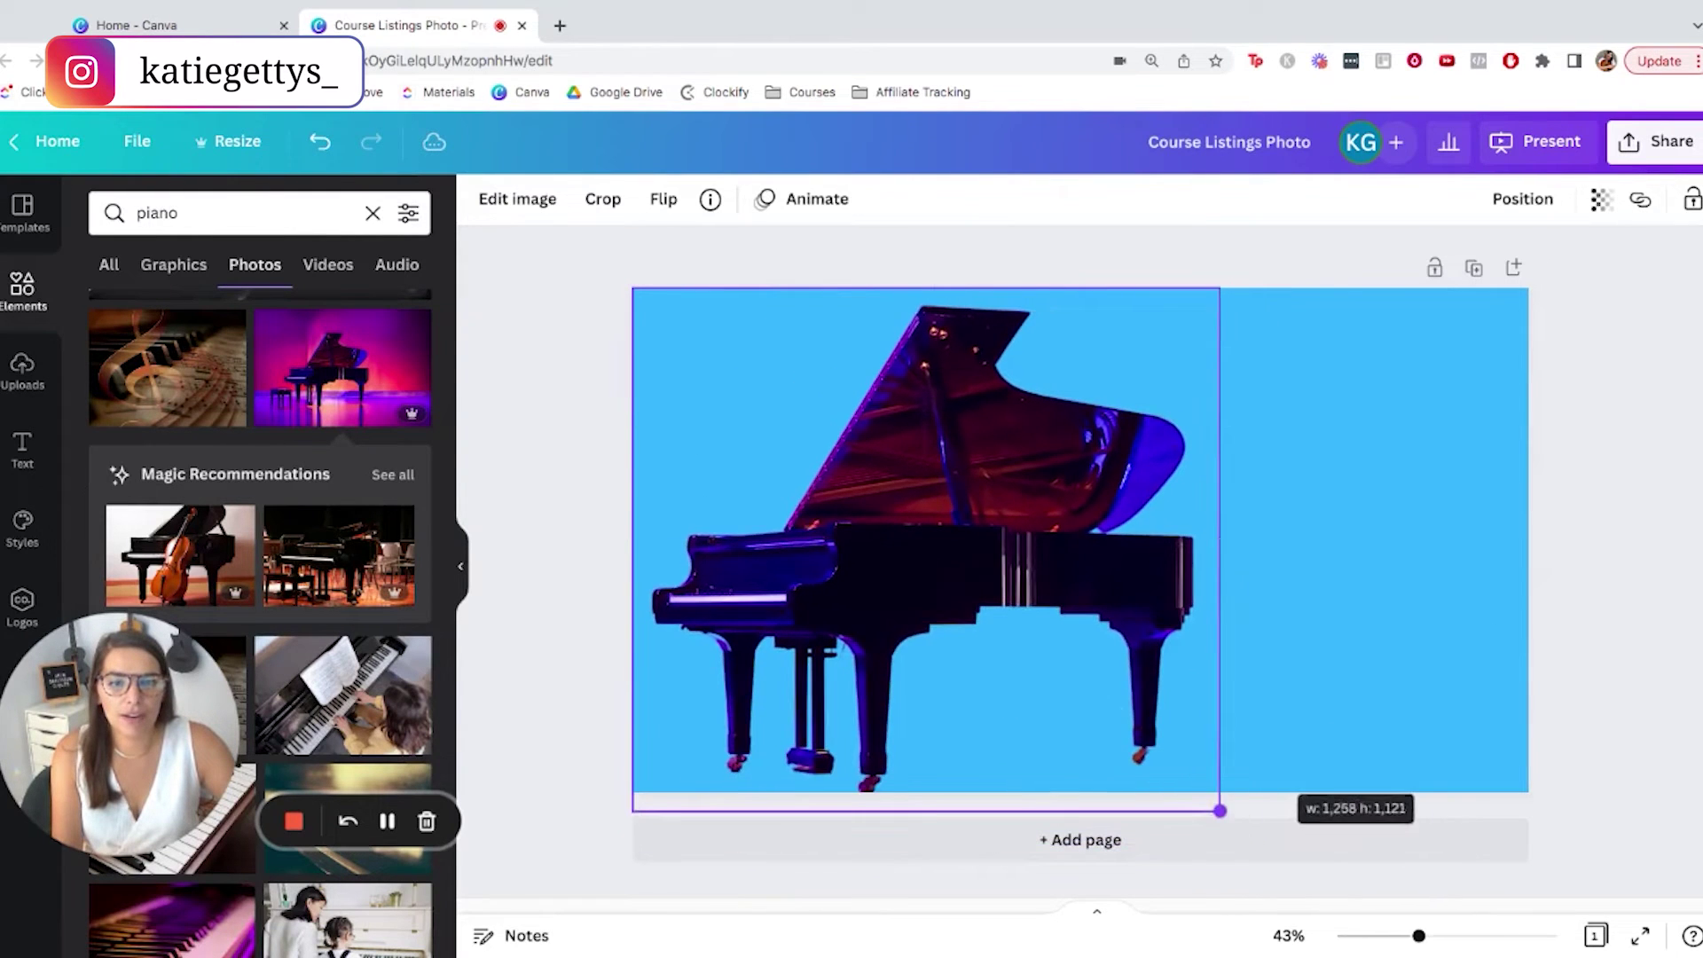
{"action": "left_click_drag", "start_coordinate": [950, 646], "coordinate": [950, 648]}
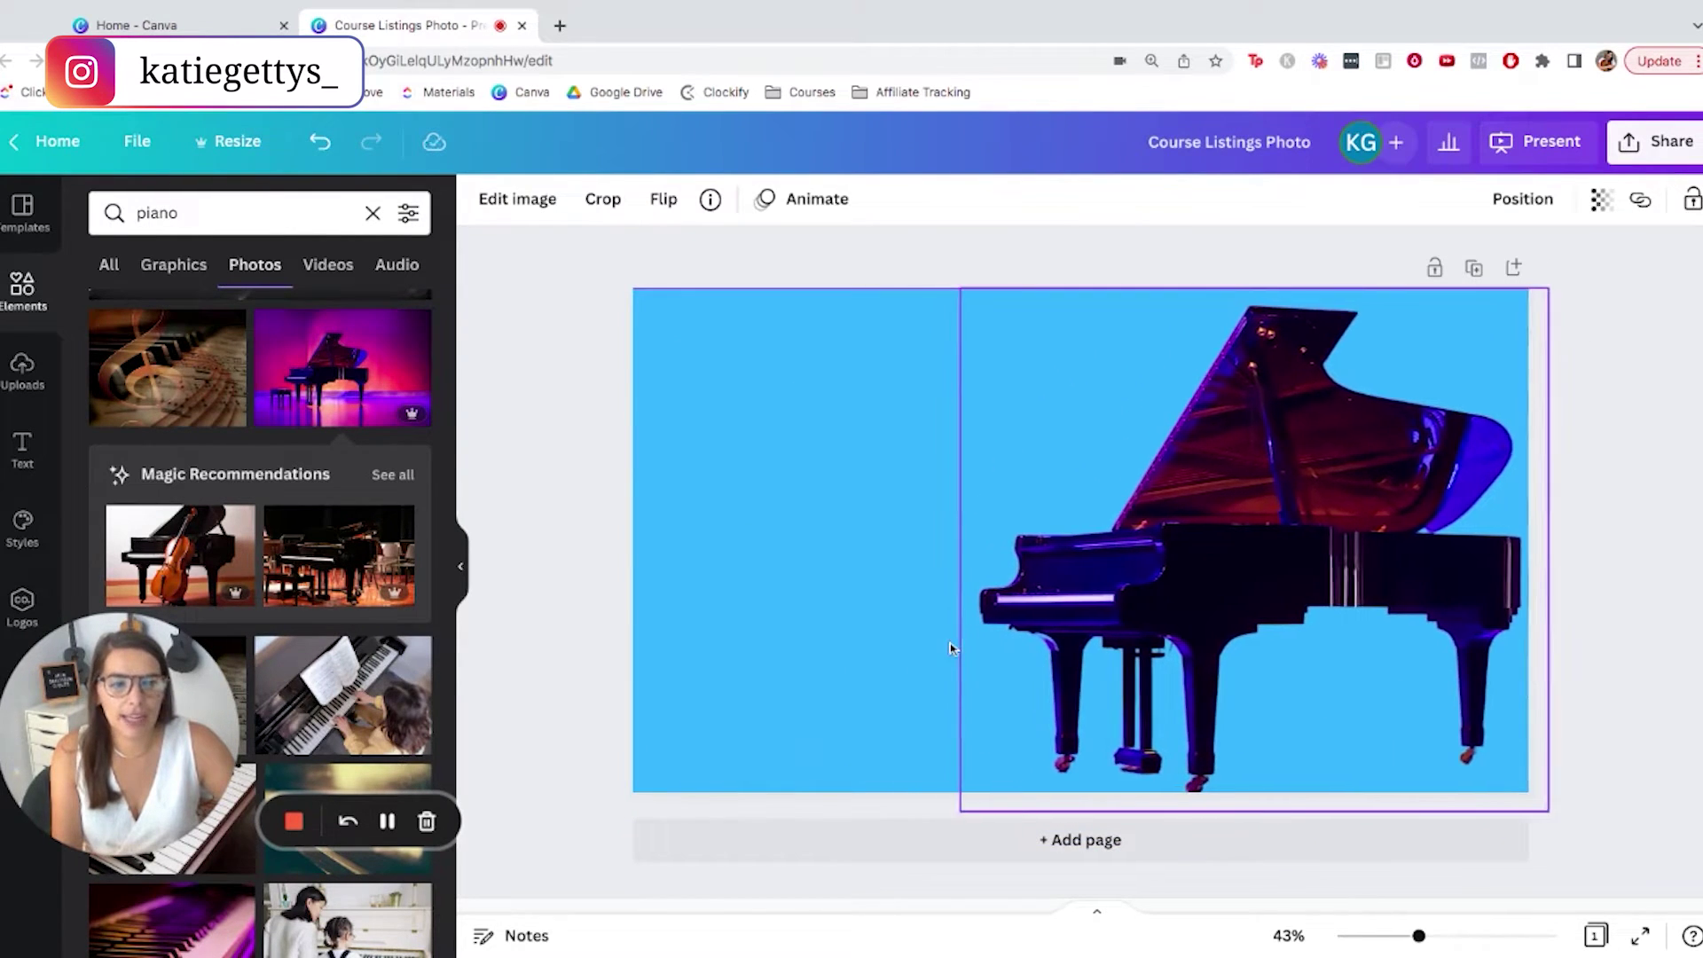
{"action": "left_click_drag", "start_coordinate": [950, 649], "coordinate": [960, 648]}
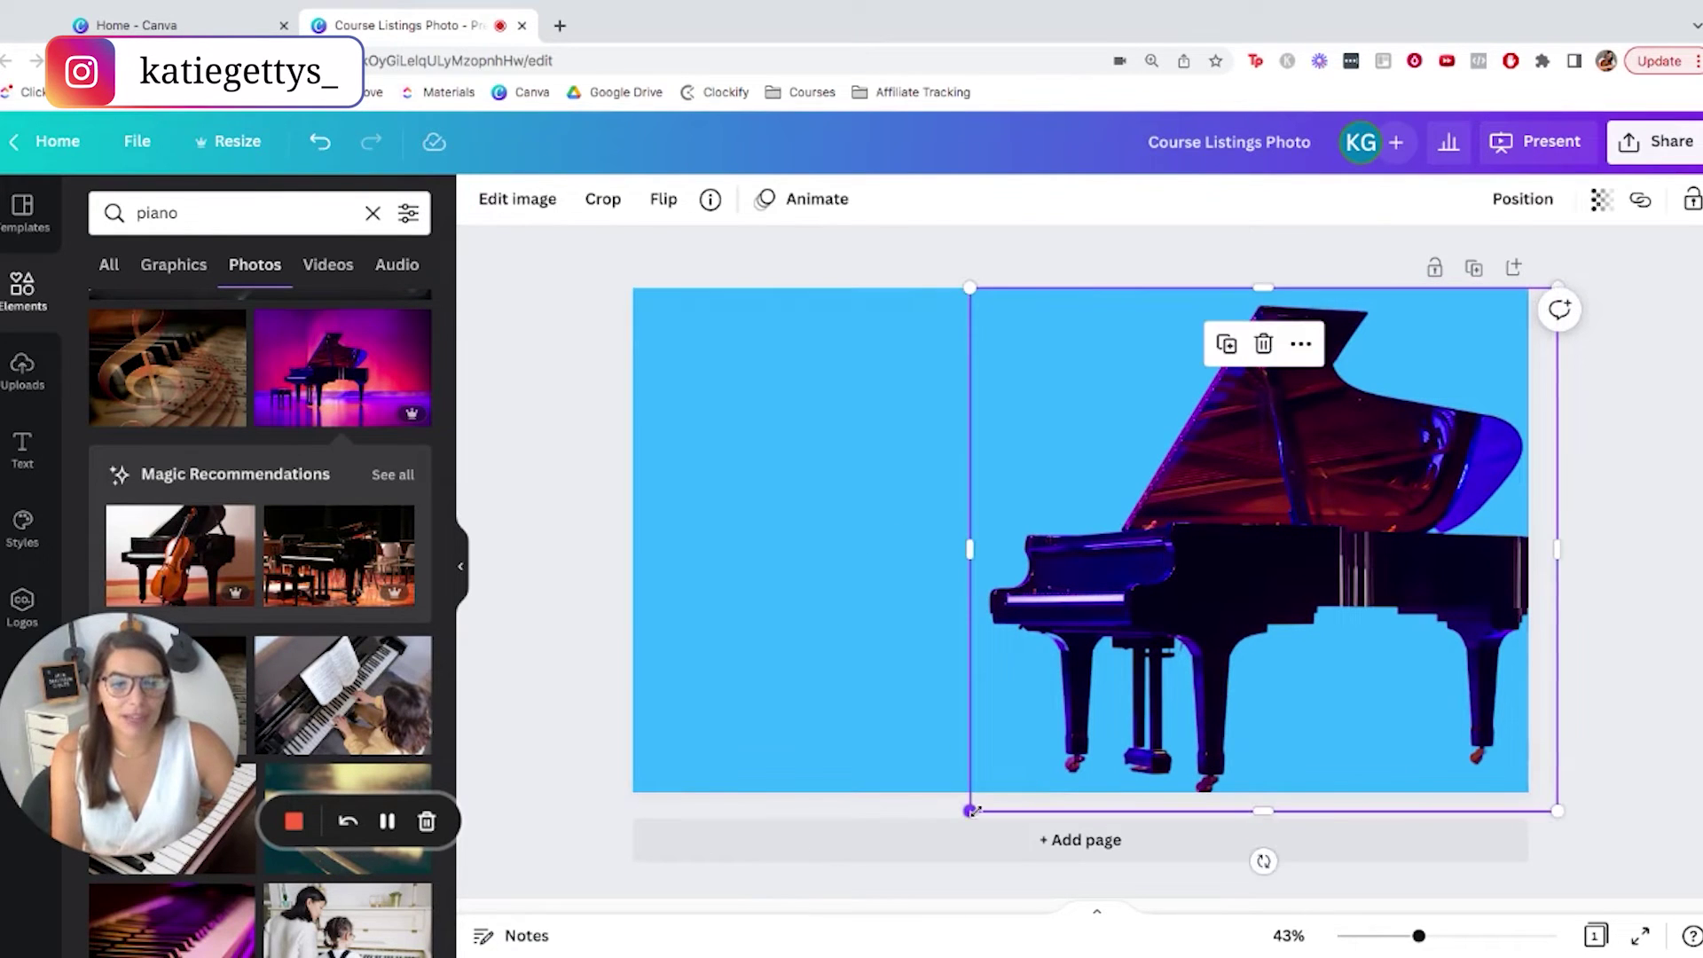
{"action": "left_click_drag", "start_coordinate": [970, 809], "coordinate": [902, 871]}
{"action": "left_click_drag", "start_coordinate": [1141, 688], "coordinate": [1188, 655]}
{"action": "left_click", "coordinate": [949, 567]}
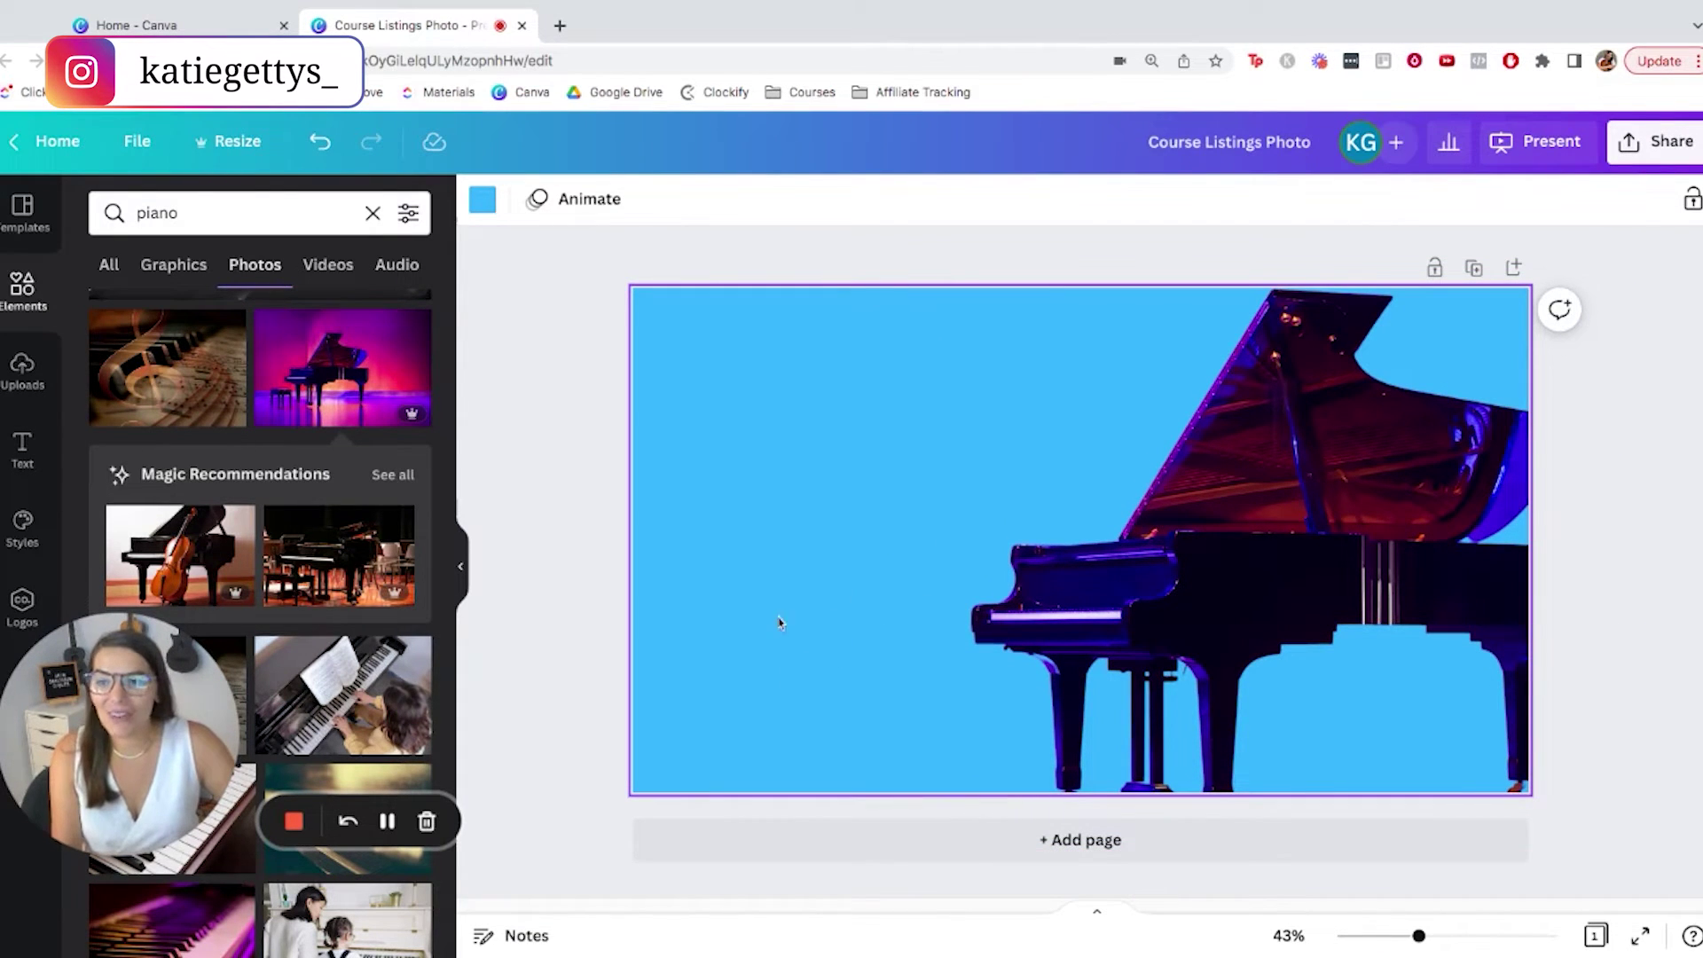
{"action": "scroll", "coordinate": [266, 568], "scroll_direction": "down", "scroll_amount": 1}
{"action": "scroll", "coordinate": [266, 567], "scroll_direction": "down", "scroll_amount": 3}
{"action": "scroll", "coordinate": [272, 567], "scroll_direction": "down", "scroll_amount": 1}
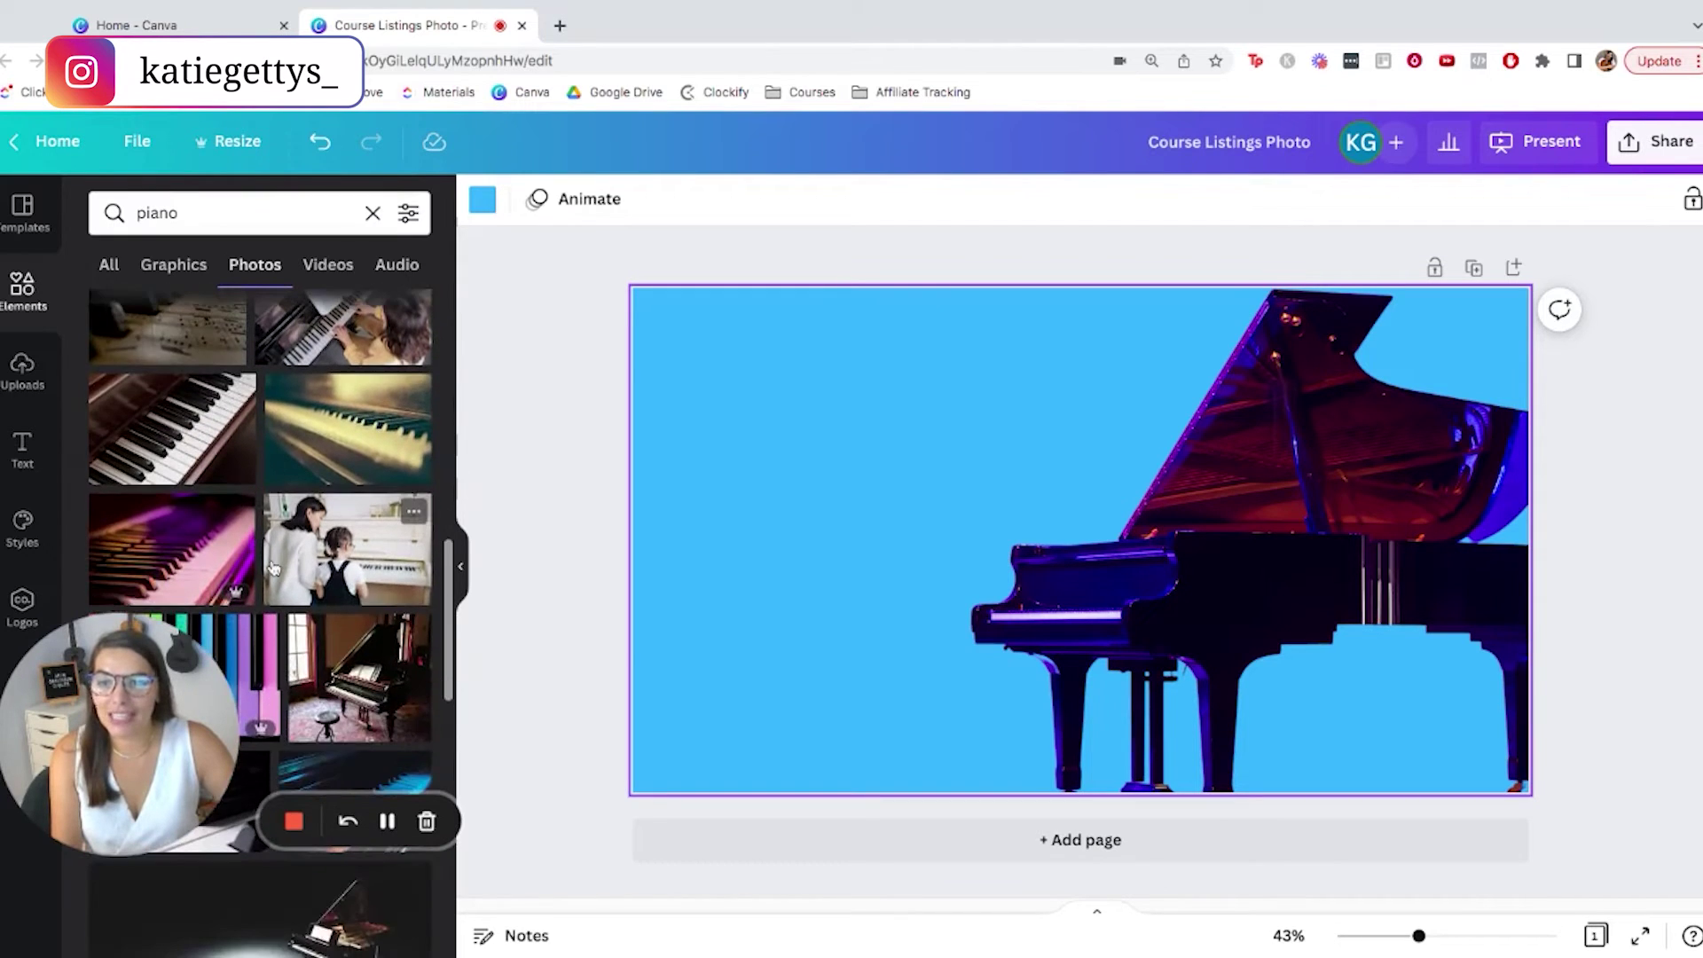
{"action": "scroll", "coordinate": [272, 567], "scroll_direction": "up", "scroll_amount": 3}
{"action": "scroll", "coordinate": [284, 563], "scroll_direction": "up", "scroll_amount": 3}
{"action": "scroll", "coordinate": [301, 558], "scroll_direction": "up", "scroll_amount": 2}
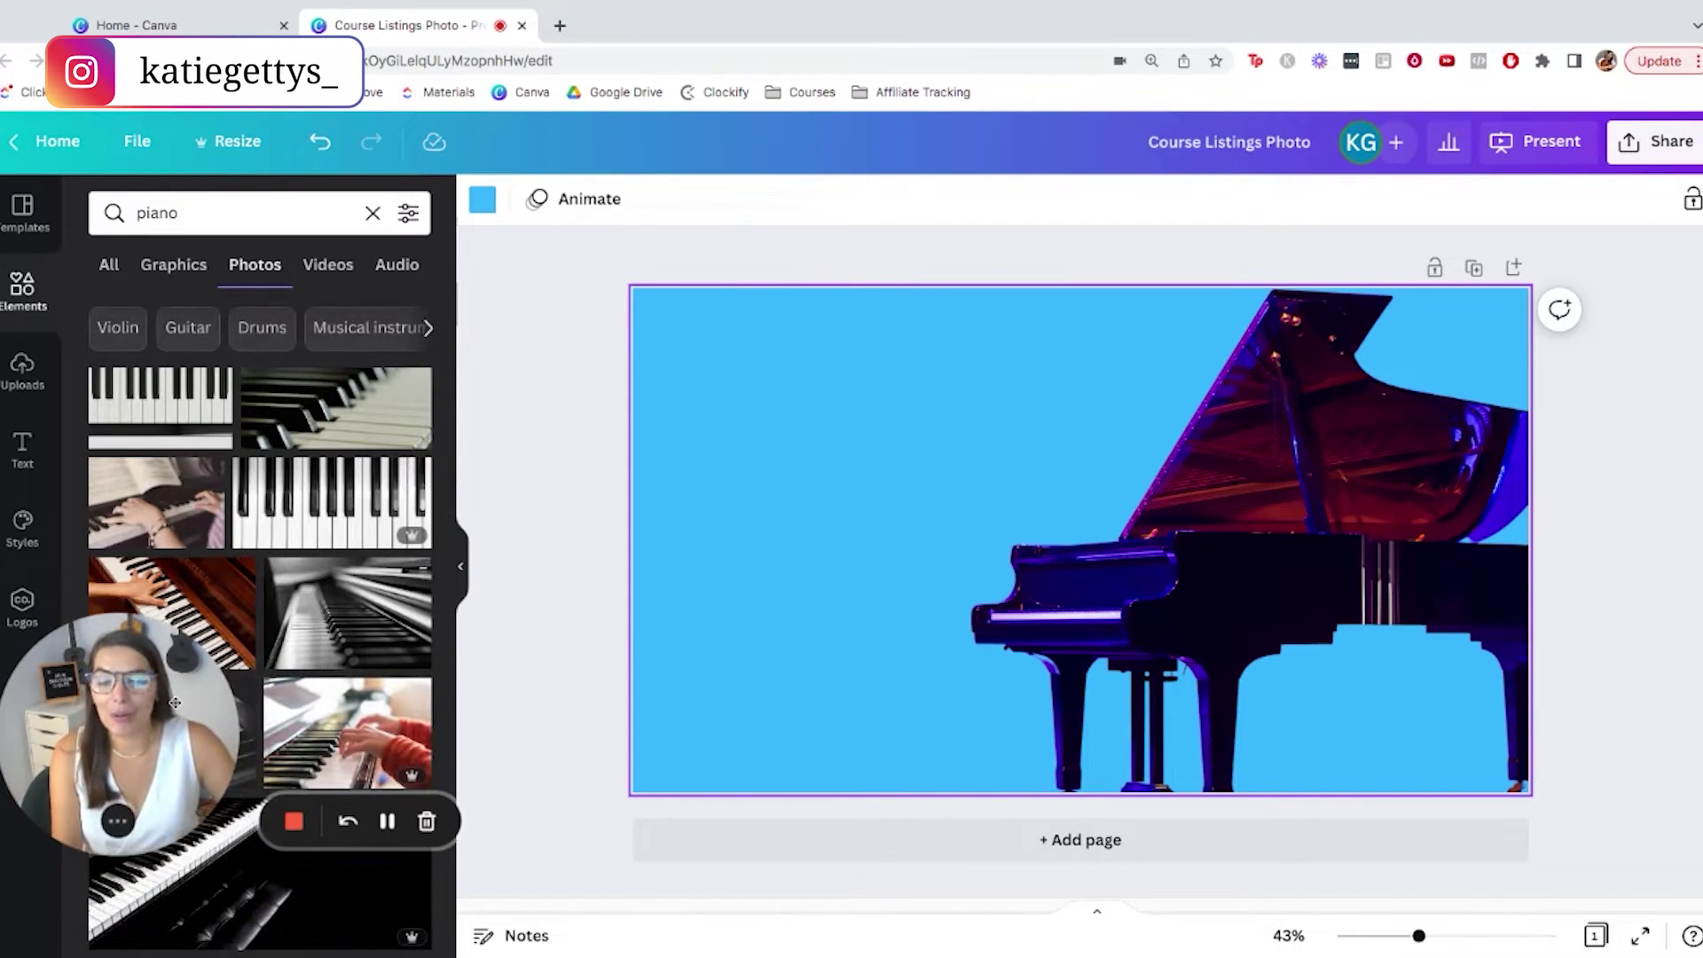
{"action": "left_click_drag", "start_coordinate": [181, 705], "coordinate": [175, 701]}
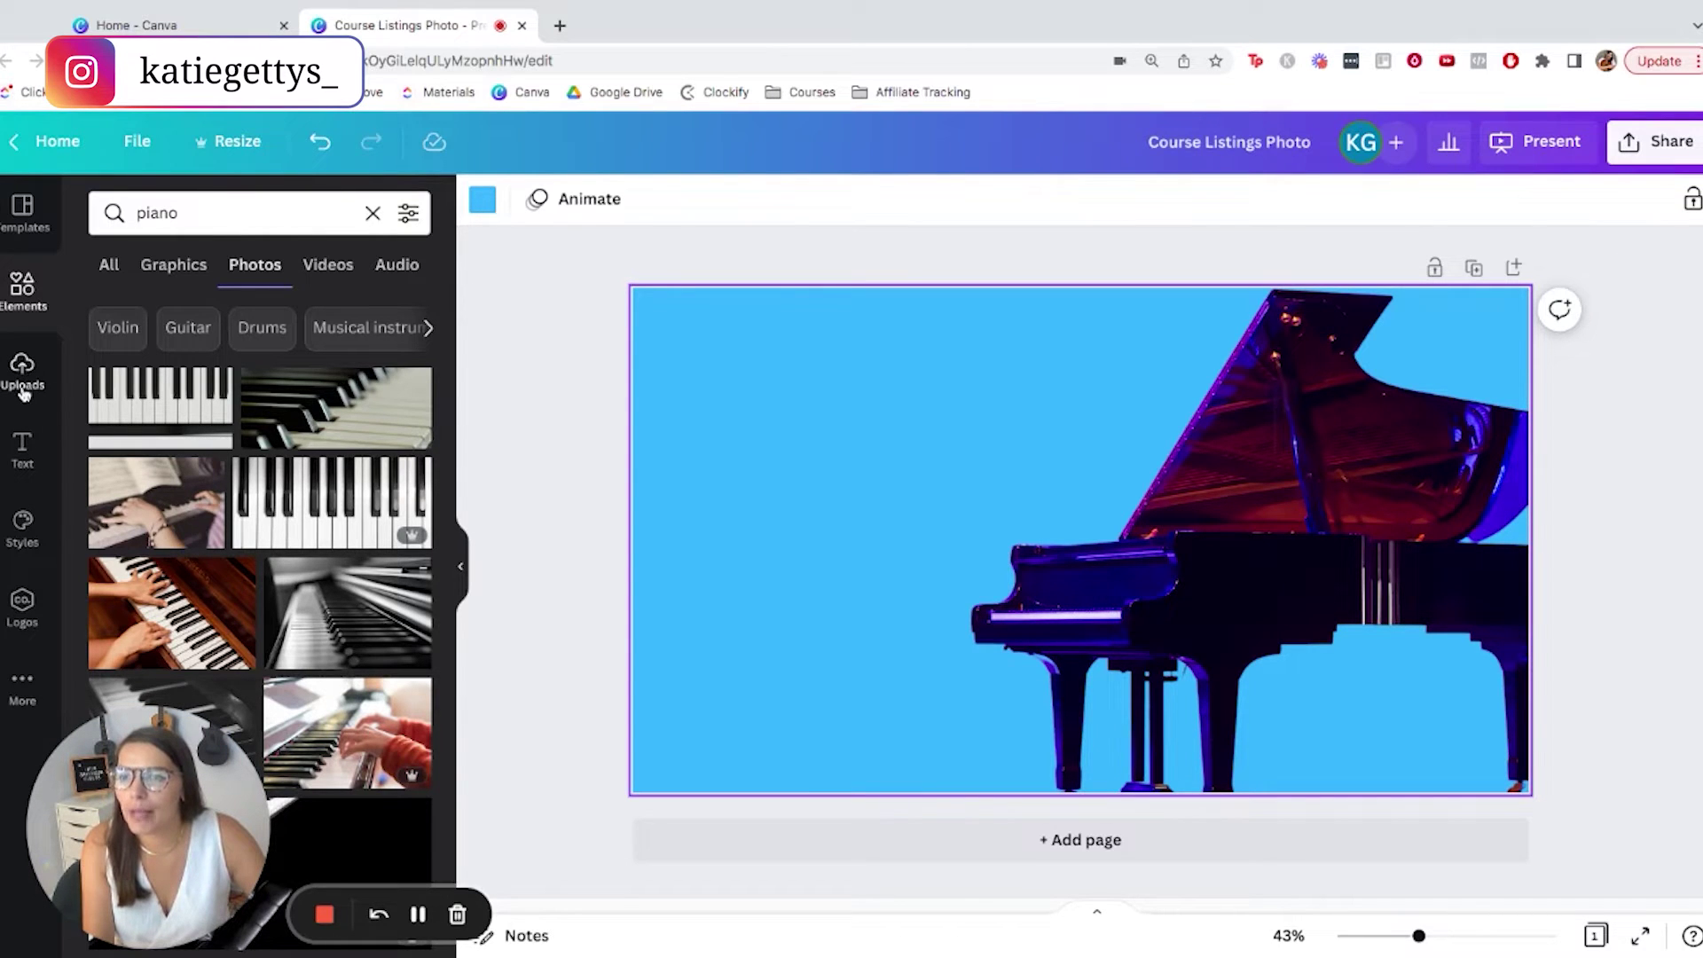
Step: Scroll through Uploads and add the teacher's pointing headshot to the slide
{"action": "left_click", "coordinate": [23, 373]}
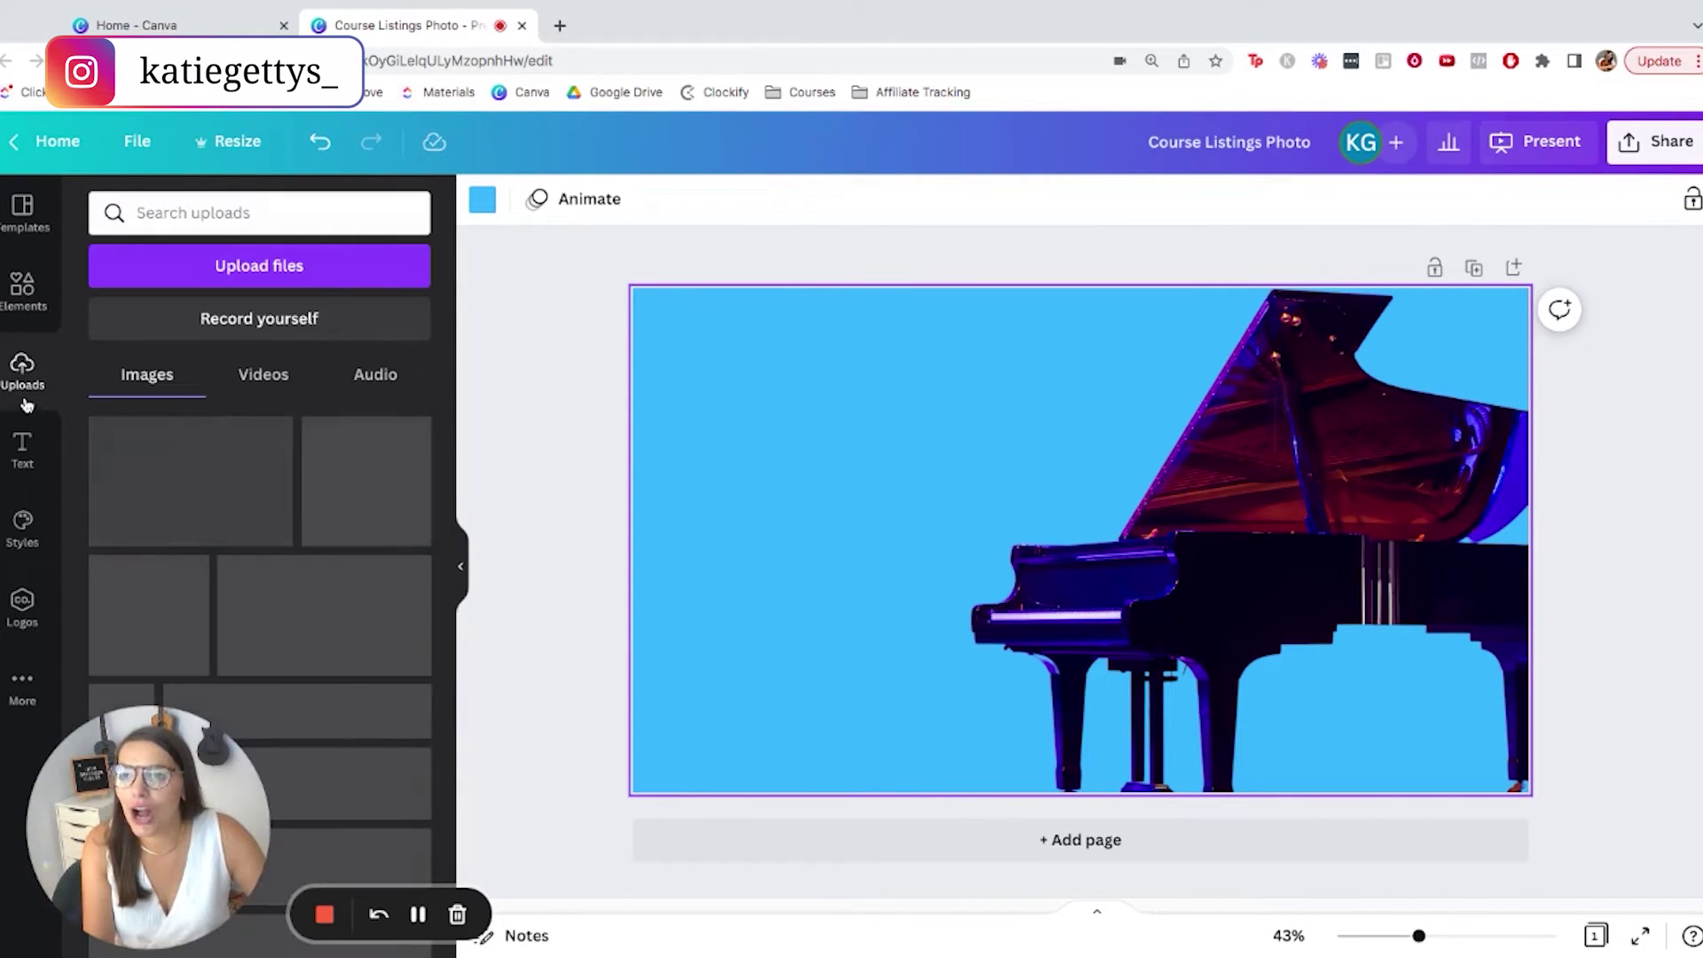
{"action": "scroll", "coordinate": [177, 497], "scroll_direction": "down", "scroll_amount": 5}
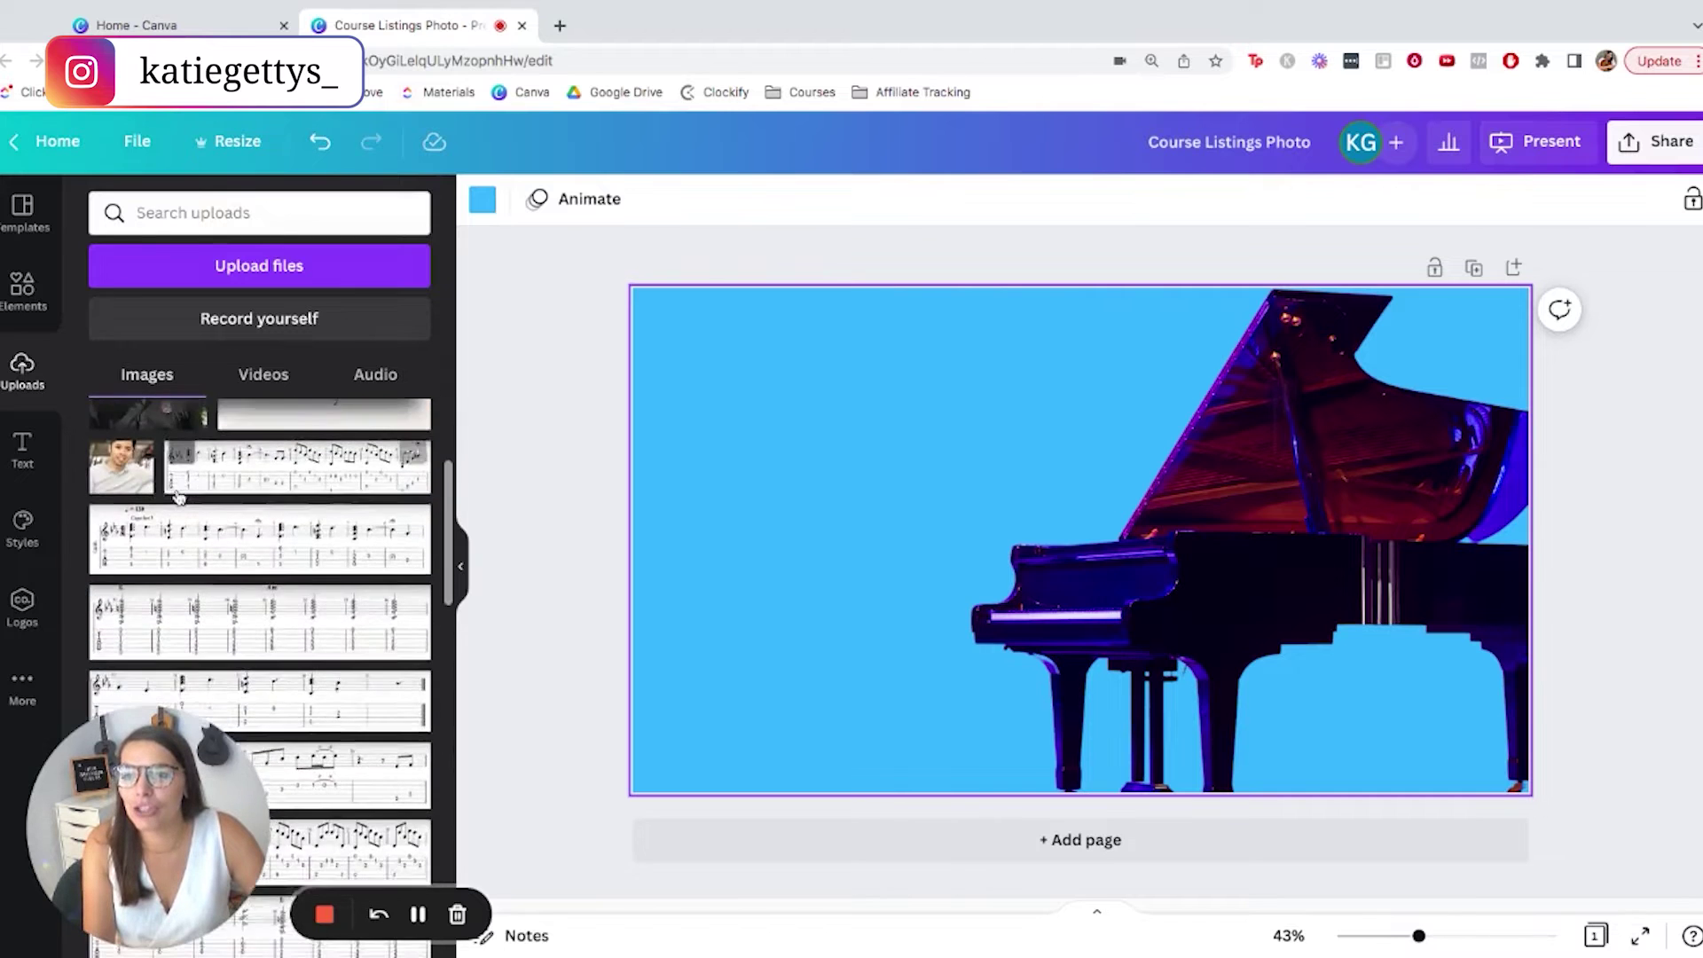
{"action": "scroll", "coordinate": [195, 514], "scroll_direction": "down", "scroll_amount": 5}
{"action": "scroll", "coordinate": [231, 541], "scroll_direction": "down", "scroll_amount": 5}
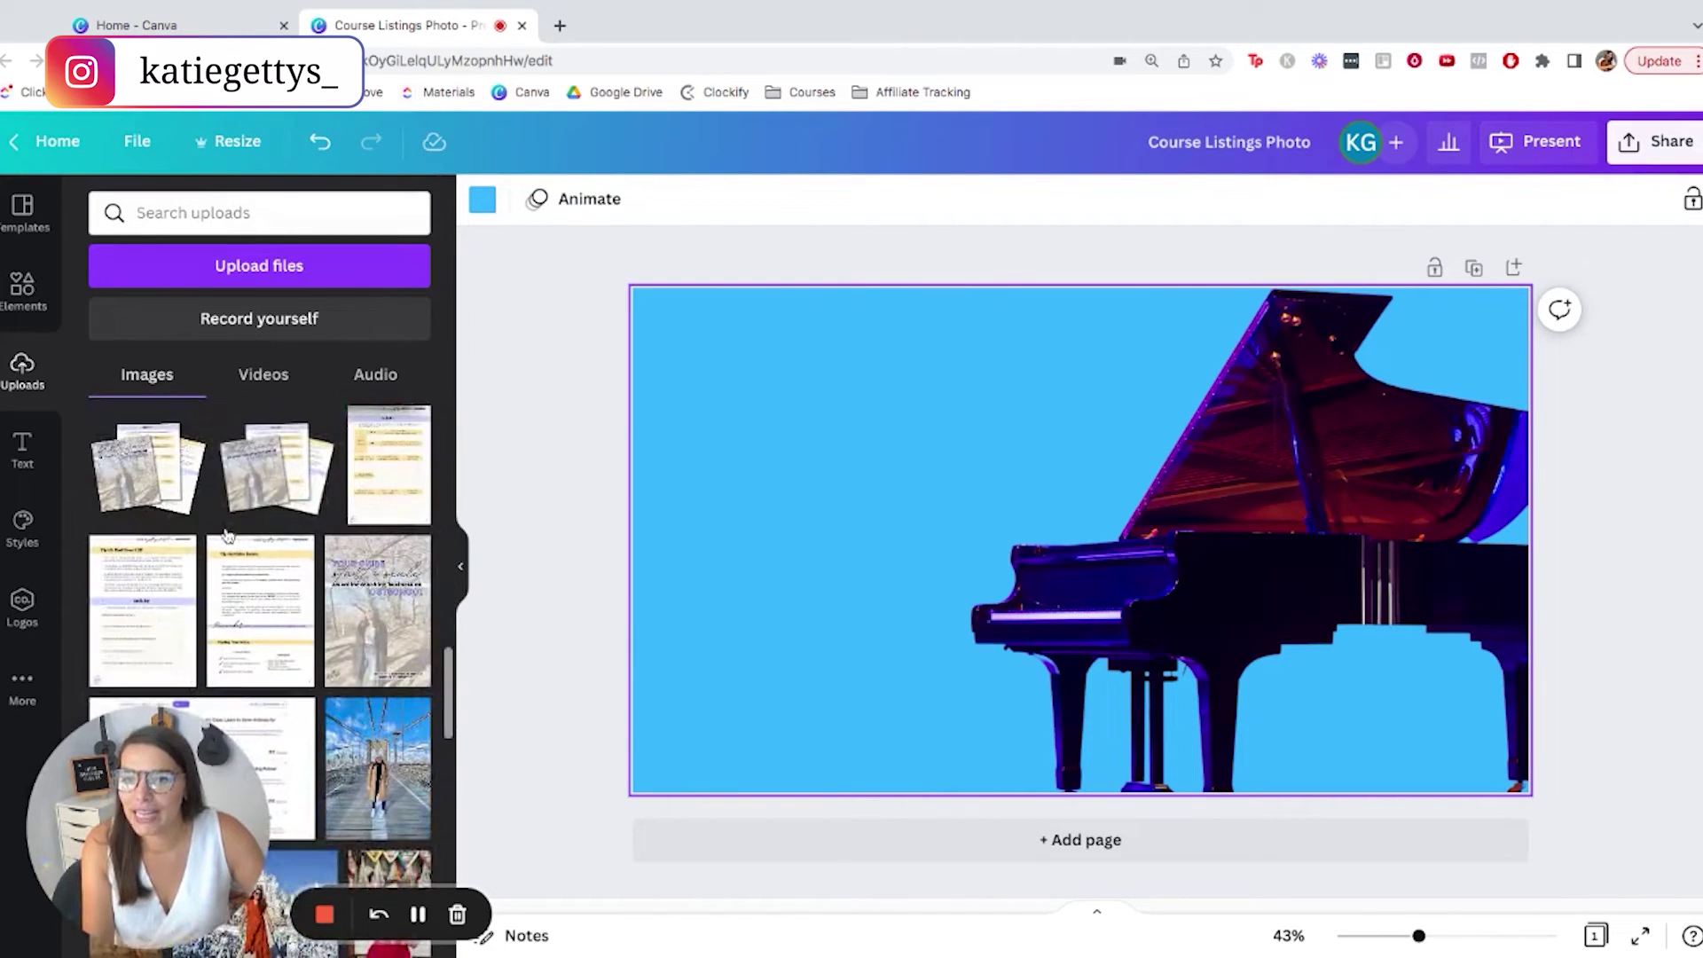
{"action": "scroll", "coordinate": [262, 565], "scroll_direction": "down", "scroll_amount": 3}
{"action": "scroll", "coordinate": [262, 566], "scroll_direction": "down", "scroll_amount": 5}
{"action": "scroll", "coordinate": [263, 566], "scroll_direction": "down", "scroll_amount": 5}
{"action": "scroll", "coordinate": [263, 566], "scroll_direction": "down", "scroll_amount": 3}
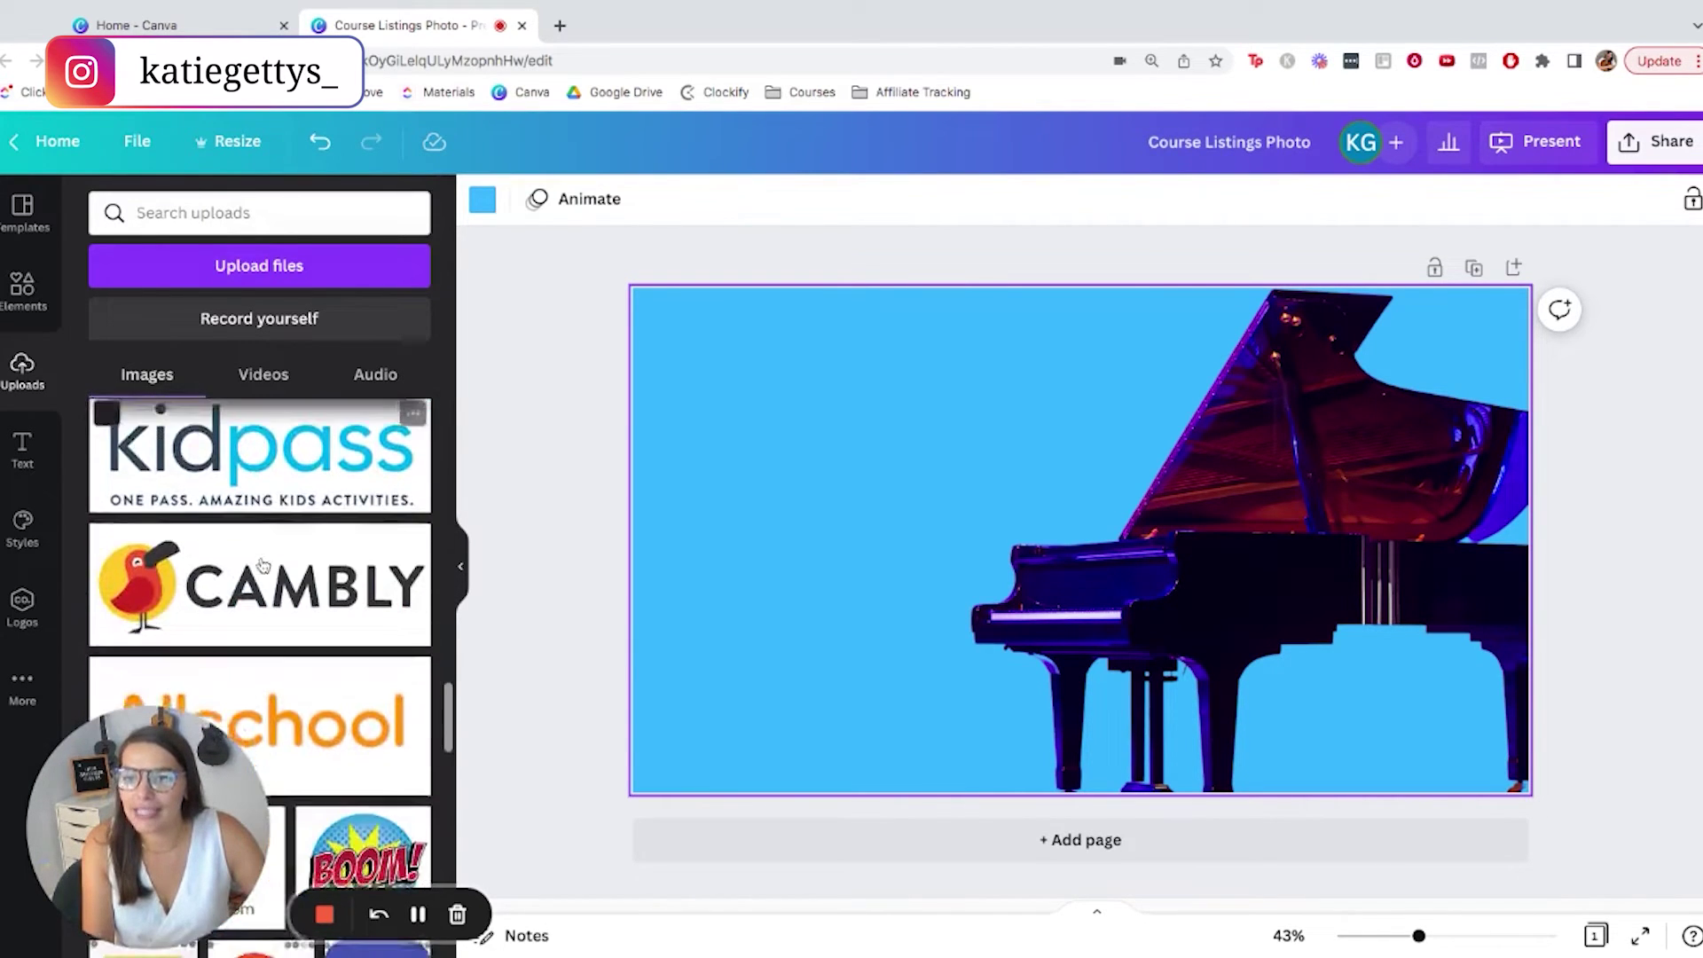
{"action": "scroll", "coordinate": [262, 566], "scroll_direction": "down", "scroll_amount": 5}
{"action": "scroll", "coordinate": [260, 621], "scroll_direction": "down", "scroll_amount": 5}
{"action": "scroll", "coordinate": [260, 621], "scroll_direction": "down", "scroll_amount": 5}
{"action": "scroll", "coordinate": [260, 621], "scroll_direction": "down", "scroll_amount": 5}
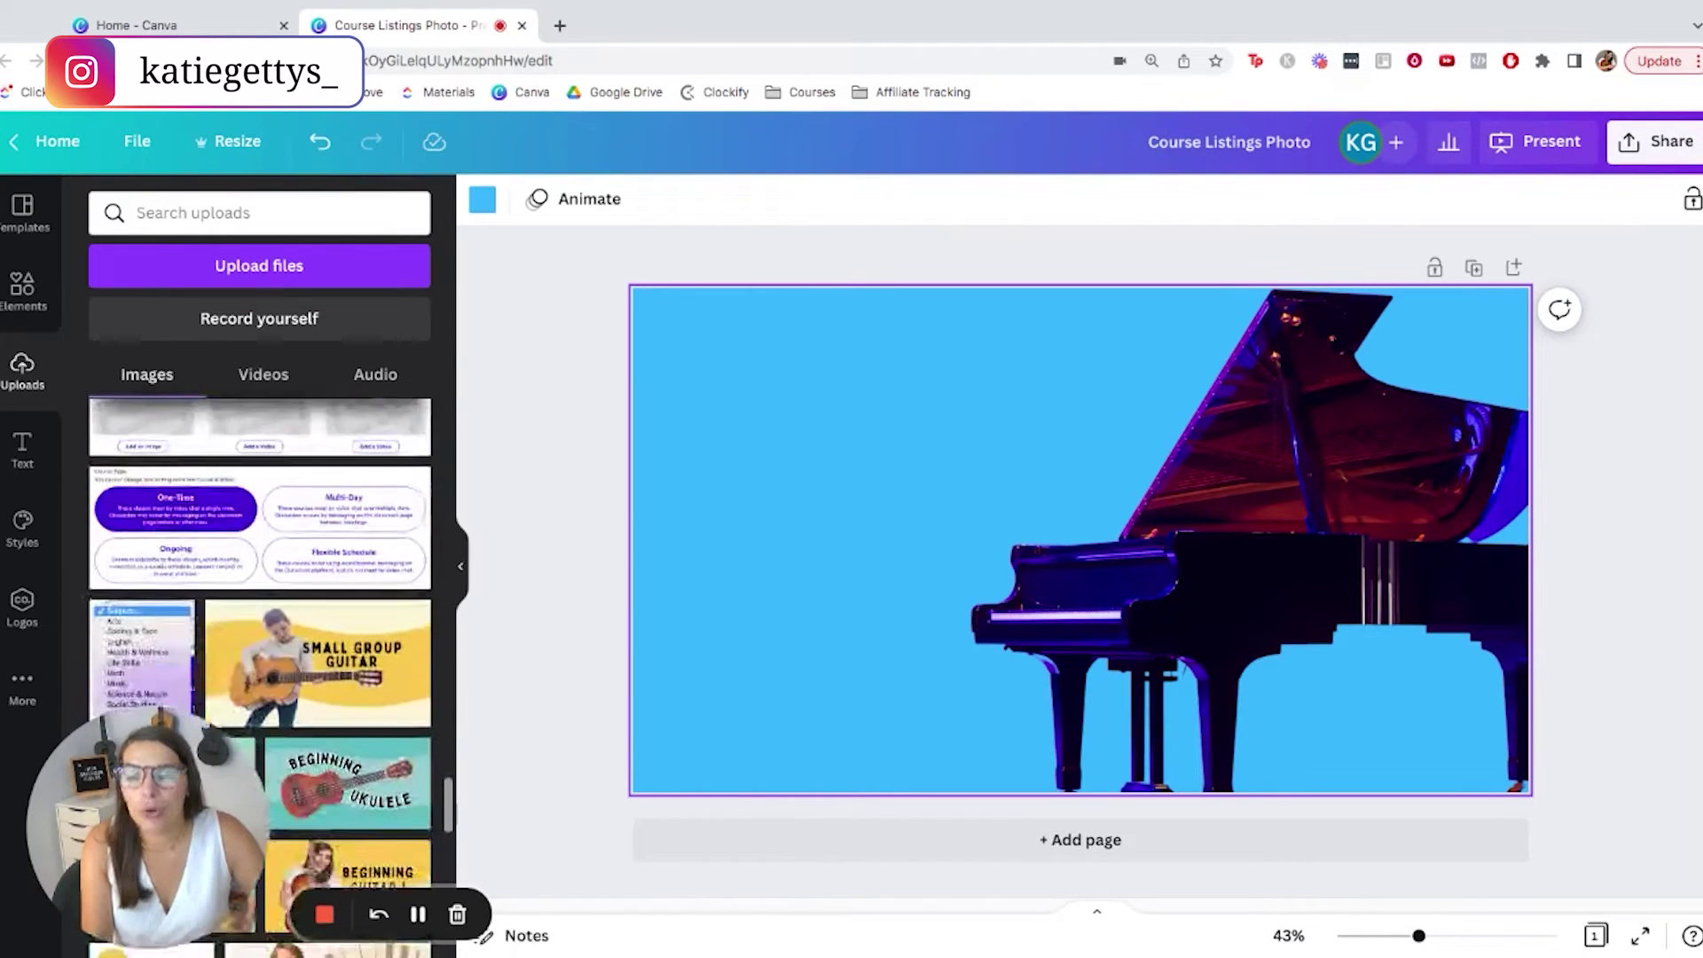
{"action": "scroll", "coordinate": [260, 621], "scroll_direction": "down", "scroll_amount": 5}
{"action": "scroll", "coordinate": [292, 603], "scroll_direction": "down", "scroll_amount": 5}
{"action": "scroll", "coordinate": [293, 603], "scroll_direction": "down", "scroll_amount": 5}
{"action": "scroll", "coordinate": [293, 603], "scroll_direction": "down", "scroll_amount": 5}
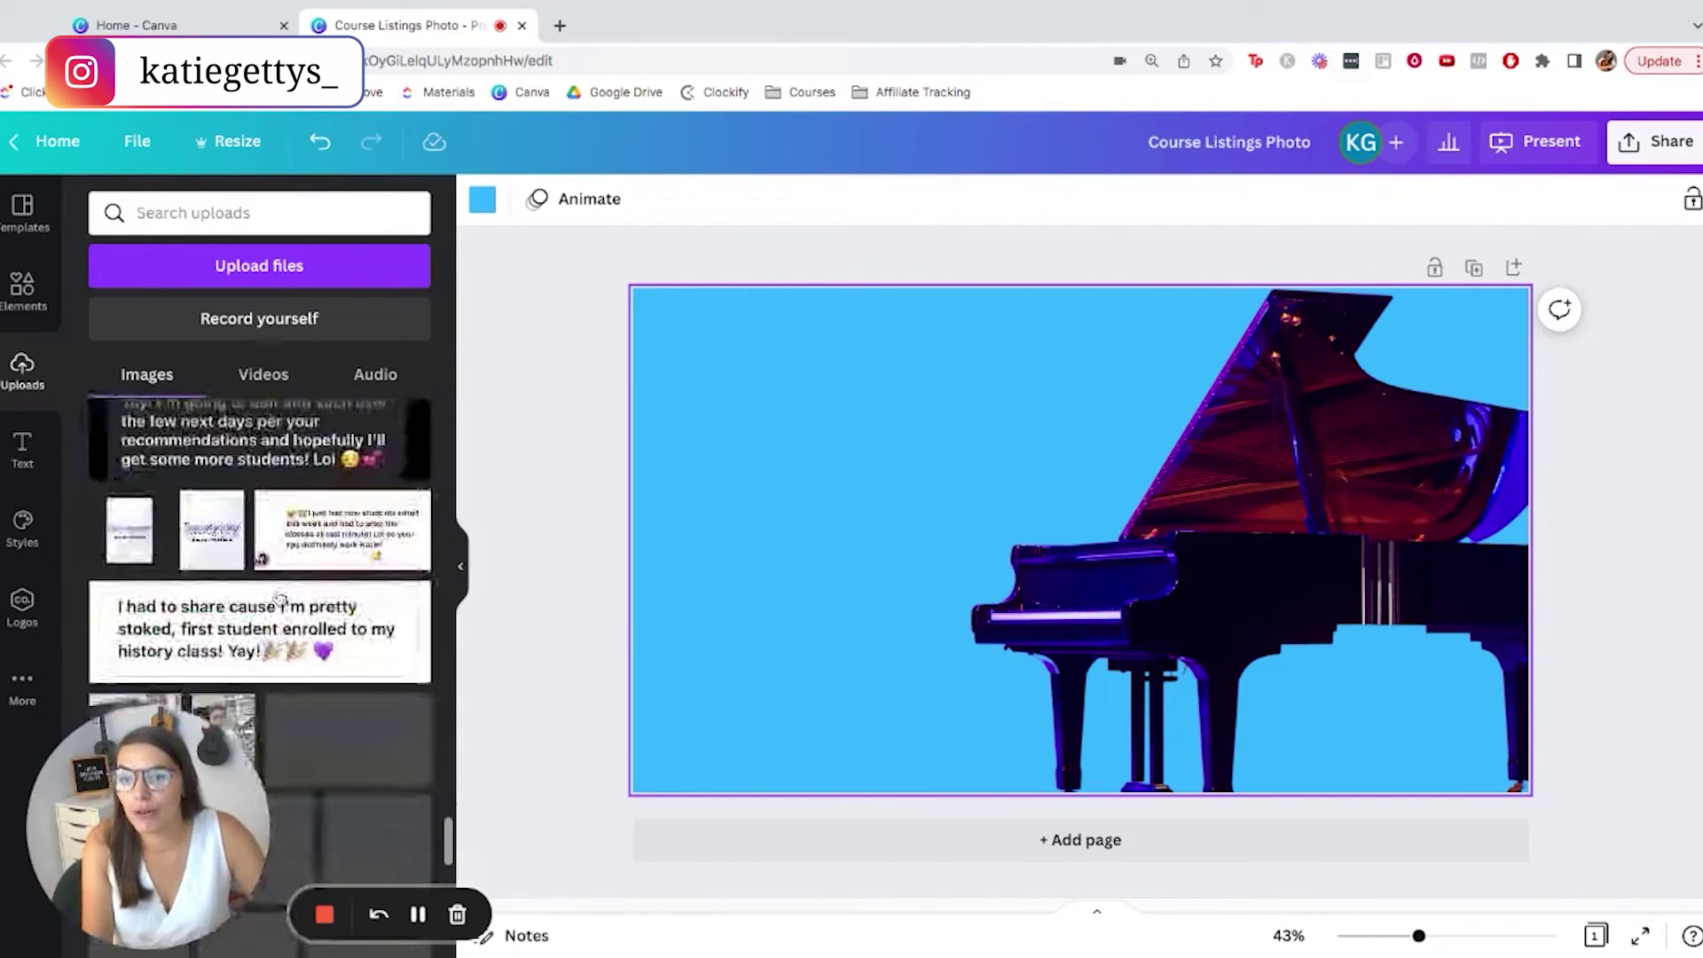
{"action": "scroll", "coordinate": [292, 603], "scroll_direction": "down", "scroll_amount": 5}
{"action": "scroll", "coordinate": [292, 603], "scroll_direction": "down", "scroll_amount": 2}
{"action": "scroll", "coordinate": [293, 603], "scroll_direction": "down", "scroll_amount": 2}
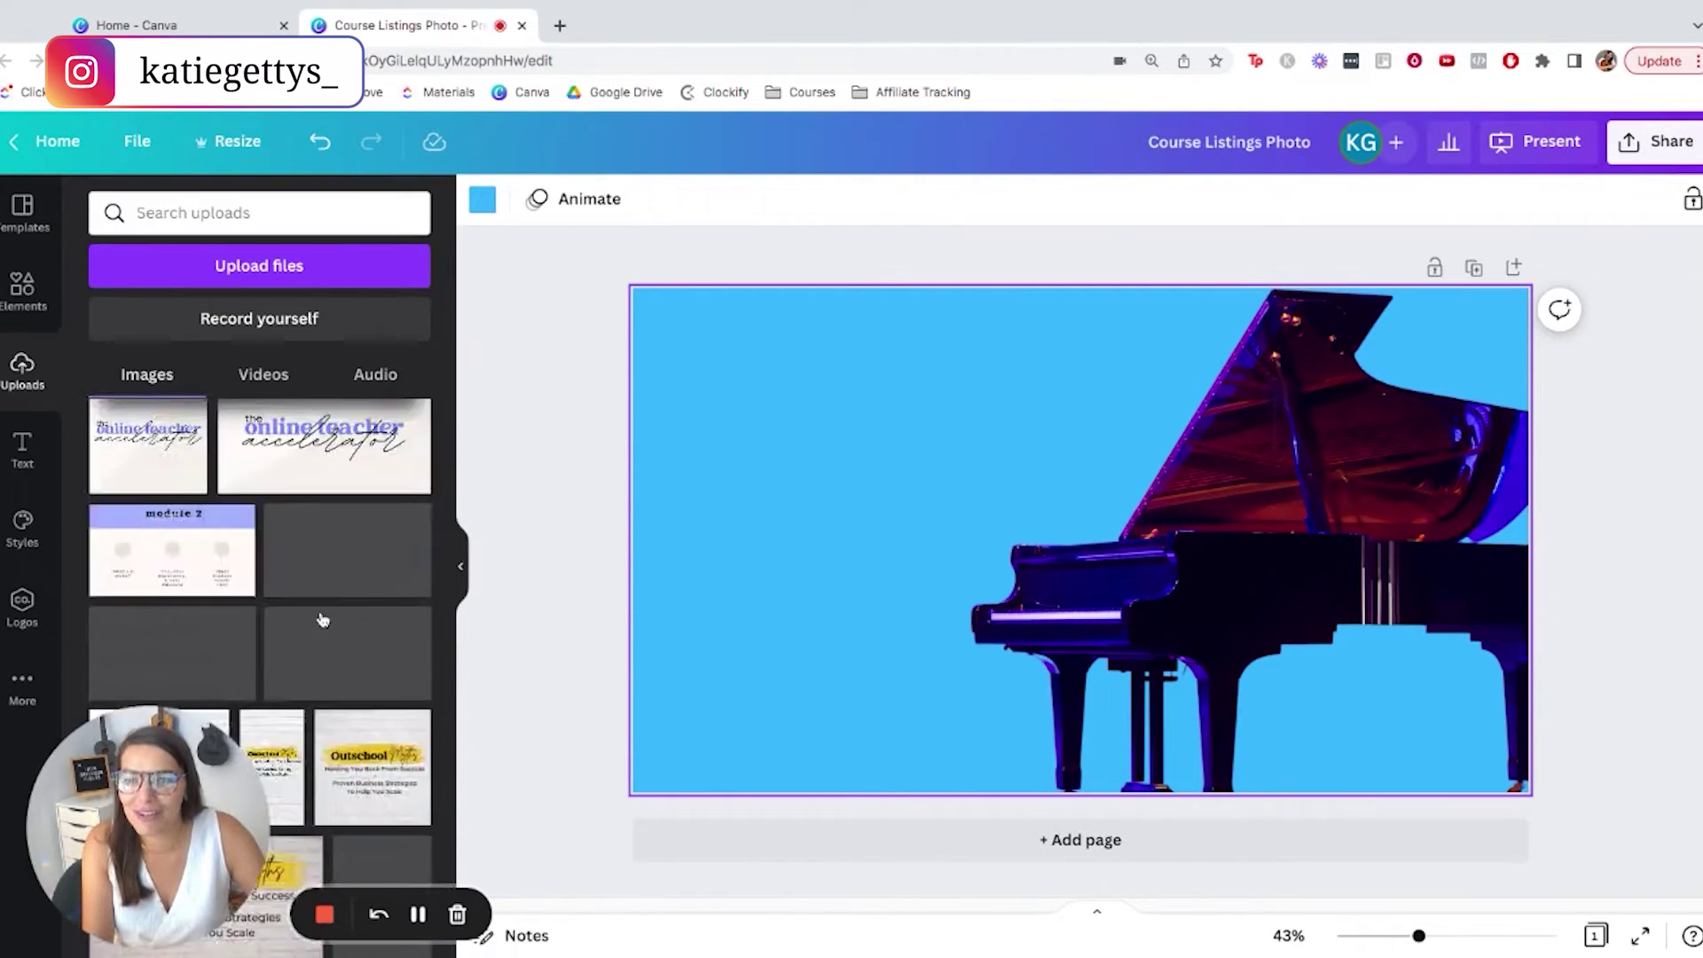
{"action": "scroll", "coordinate": [322, 620], "scroll_direction": "down", "scroll_amount": 2}
{"action": "scroll", "coordinate": [322, 620], "scroll_direction": "down", "scroll_amount": 2}
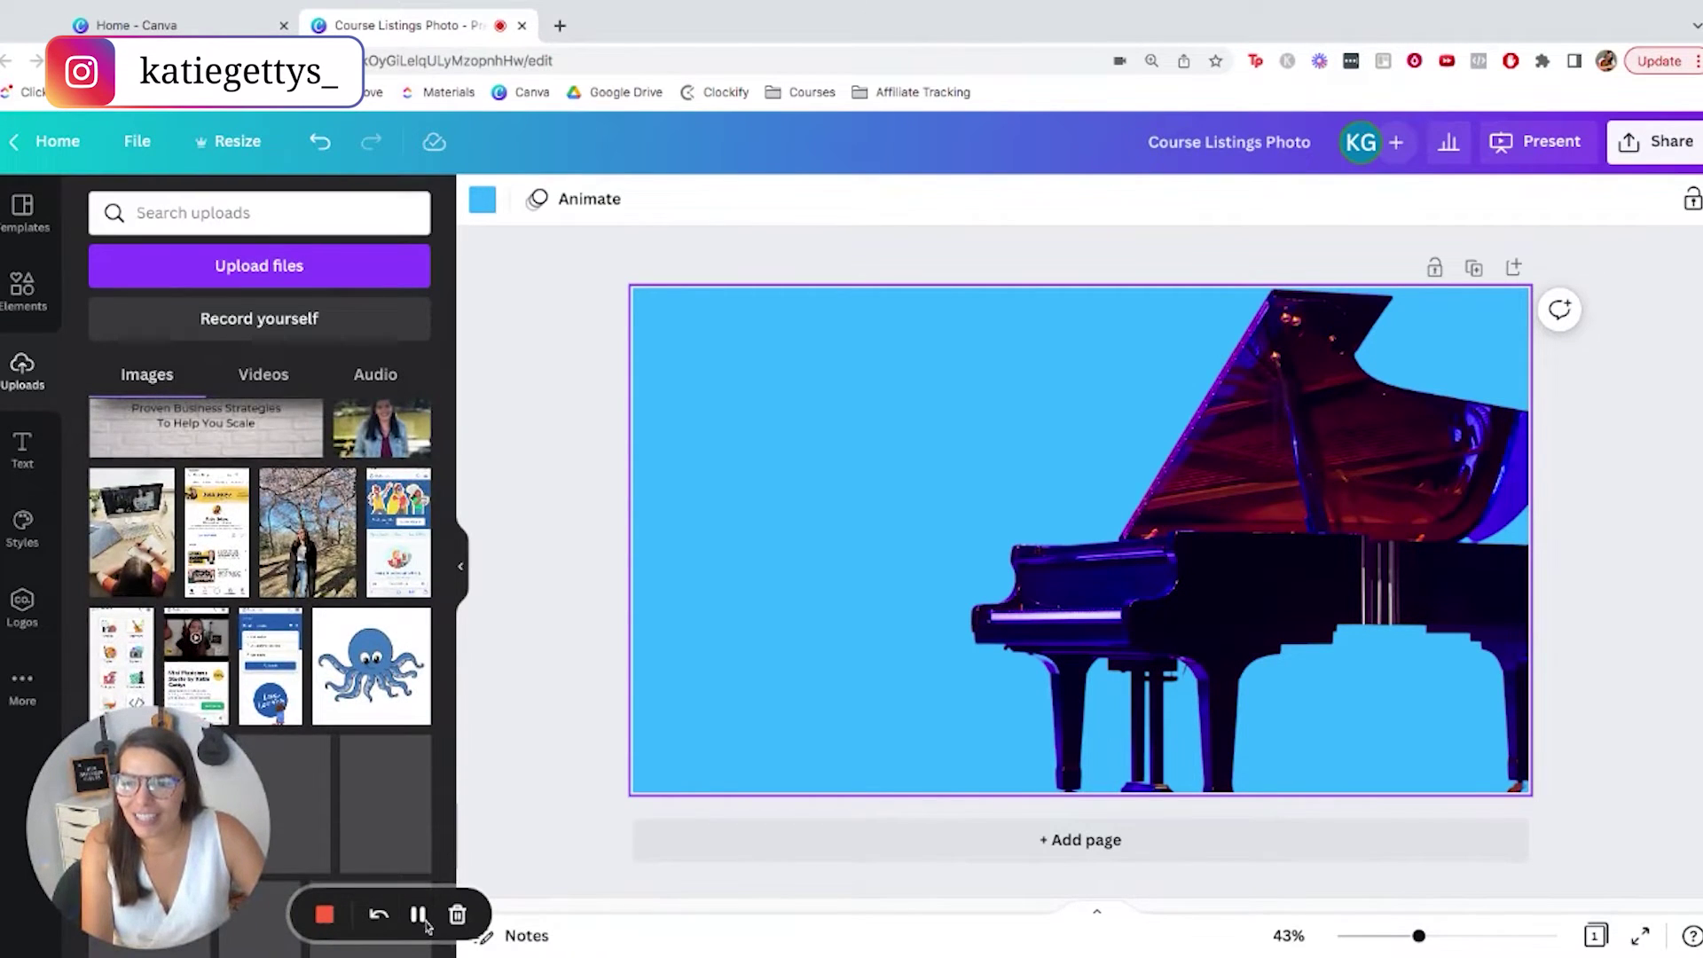
{"action": "scroll", "coordinate": [266, 621], "scroll_direction": "down", "scroll_amount": 5}
{"action": "scroll", "coordinate": [266, 620], "scroll_direction": "down", "scroll_amount": 2}
{"action": "scroll", "coordinate": [266, 621], "scroll_direction": "down", "scroll_amount": 2}
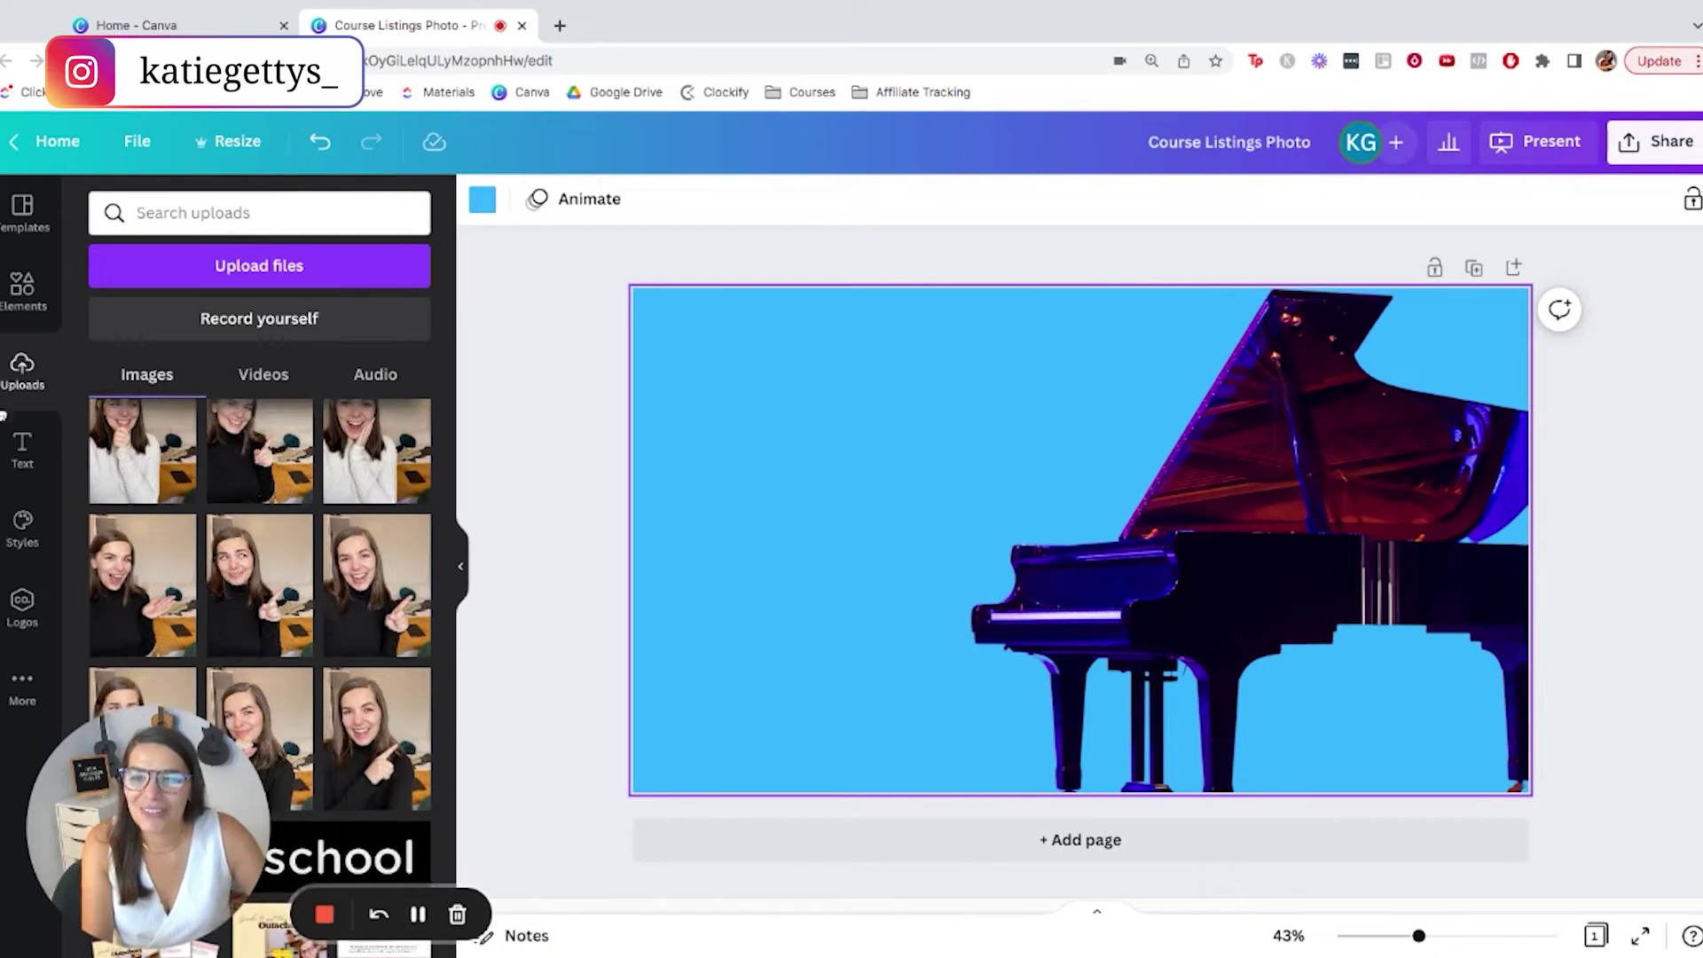
{"action": "scroll", "coordinate": [293, 638], "scroll_direction": "down", "scroll_amount": 1}
{"action": "mouse_move", "coordinate": [376, 699]}
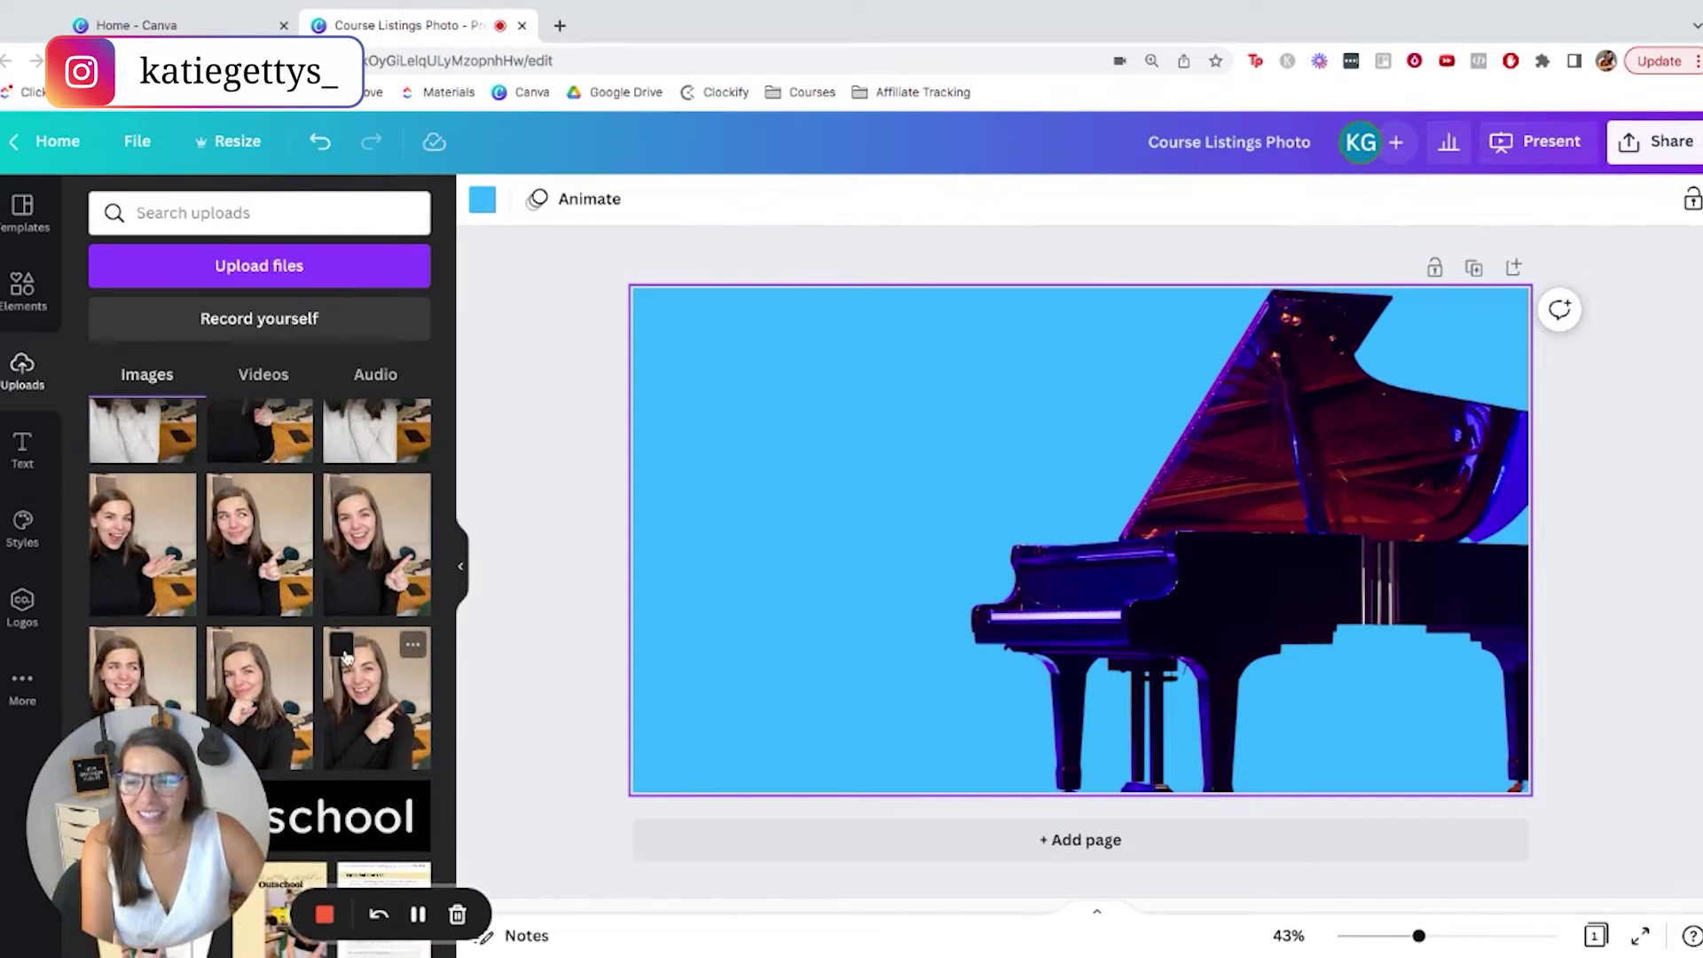
{"action": "scroll", "coordinate": [346, 657], "scroll_direction": "down", "scroll_amount": 1}
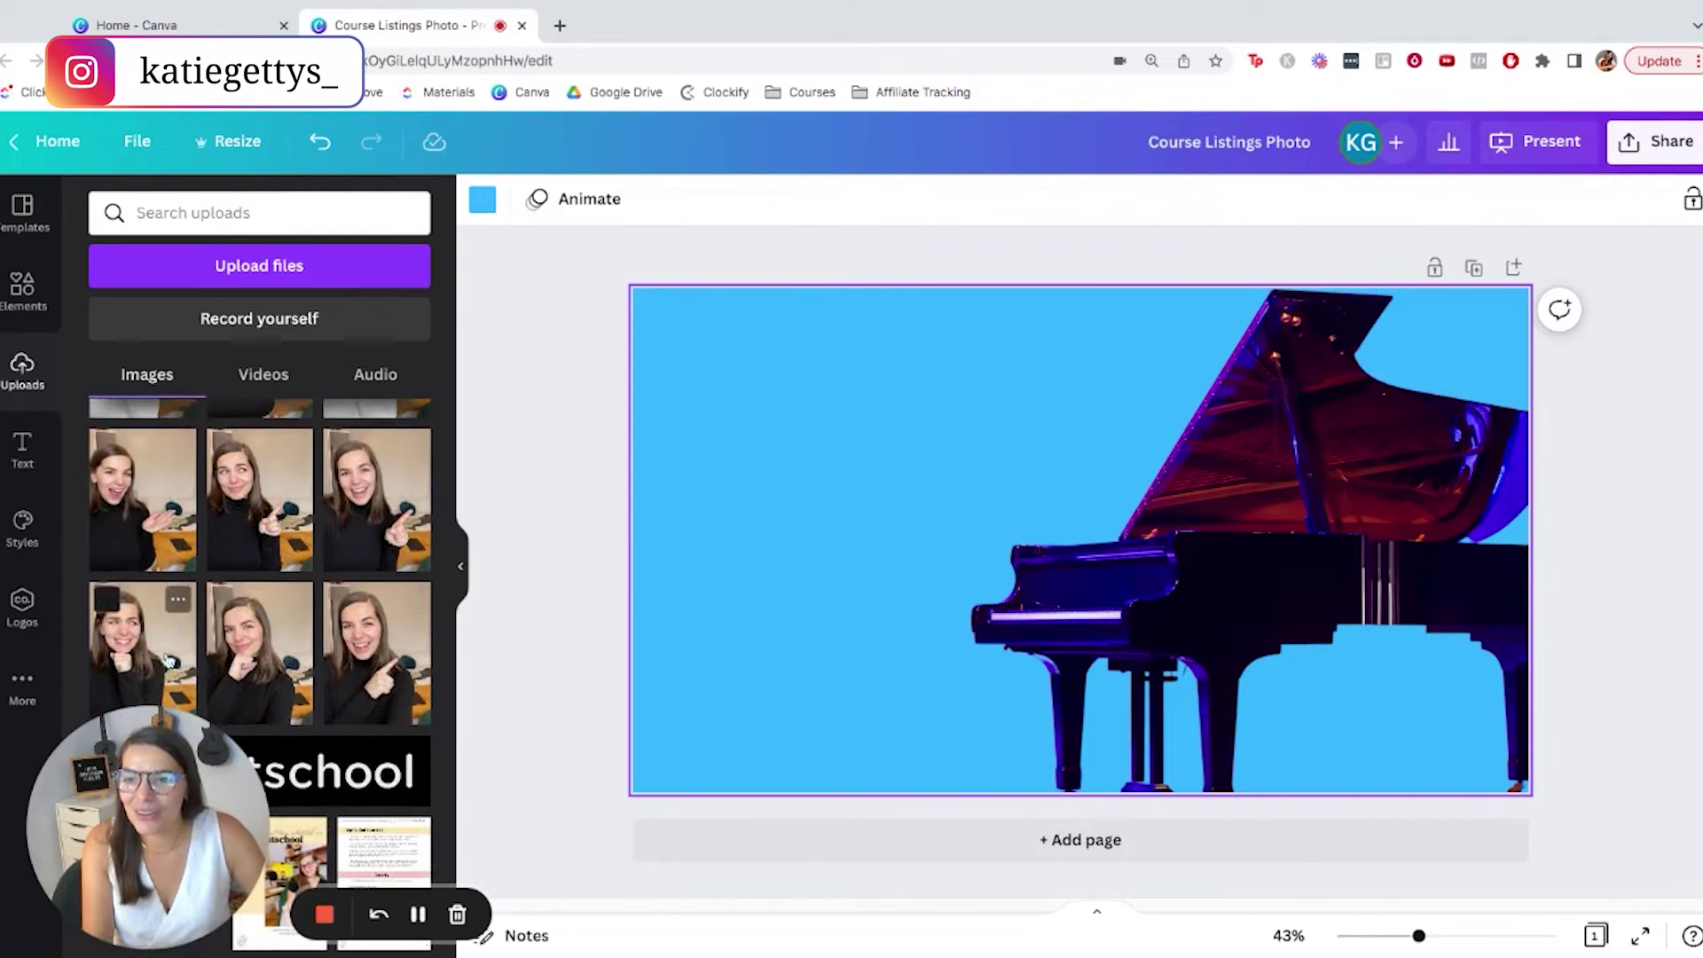
{"action": "left_click", "coordinate": [374, 666]}
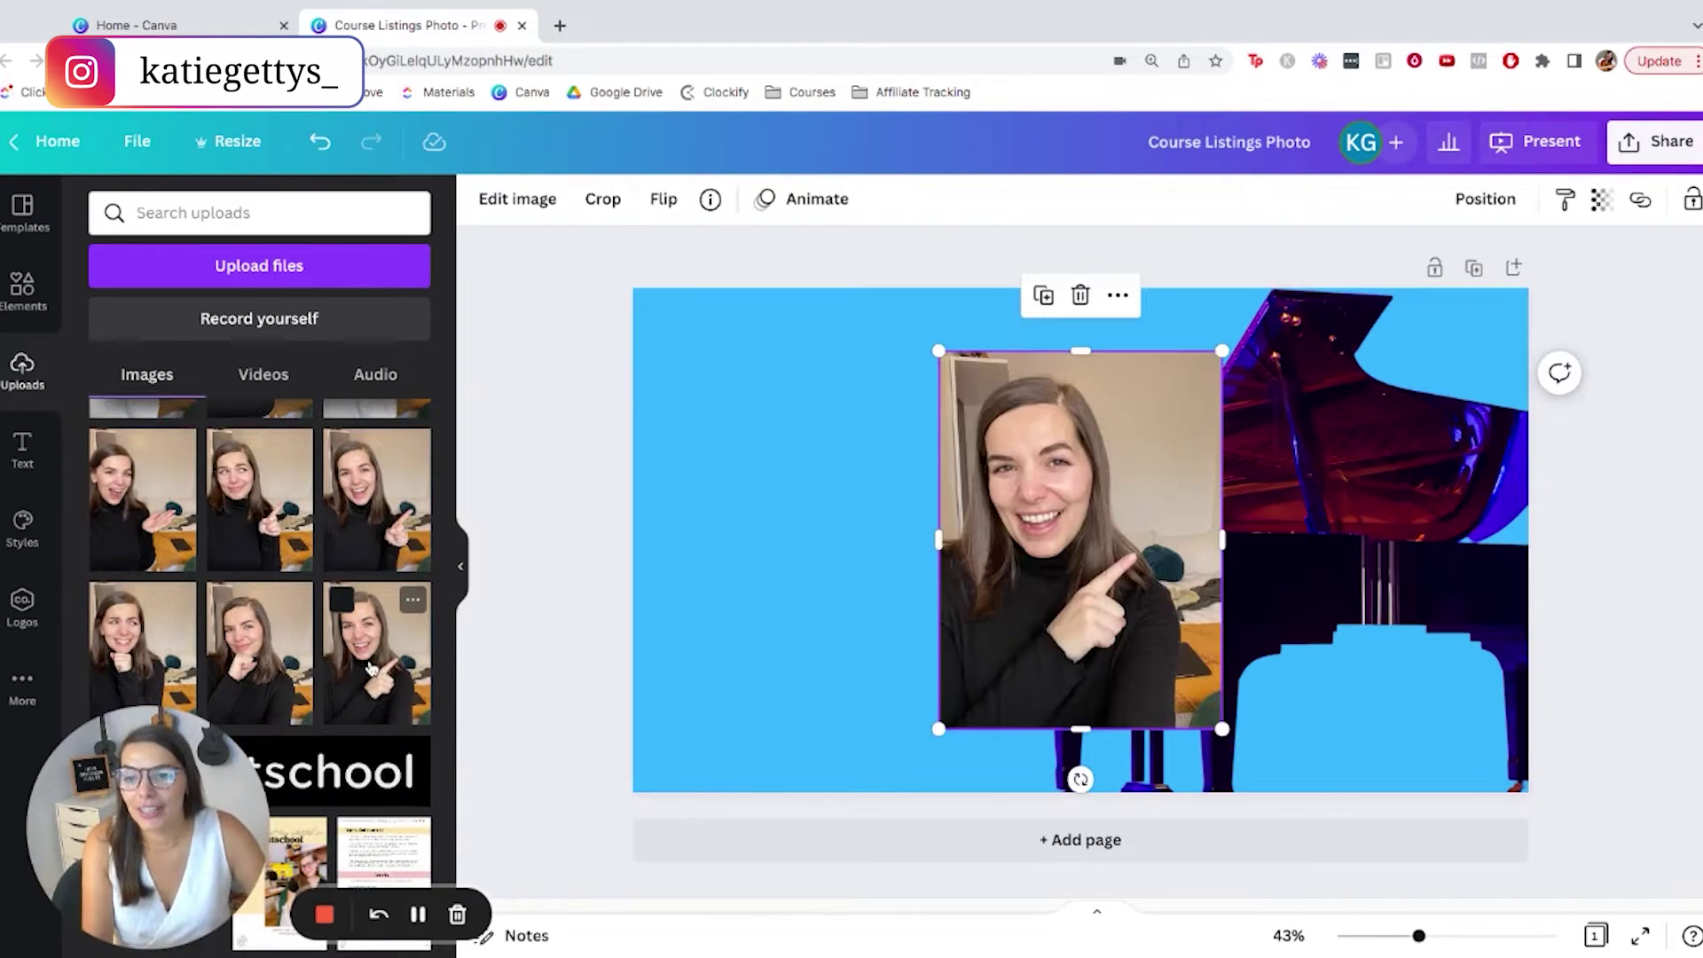
Step: Move the headshot beside the piano, remove its background, and trim its empty right side
{"action": "left_click", "coordinate": [847, 543]}
{"action": "left_click_drag", "start_coordinate": [1046, 448], "coordinate": [881, 448]}
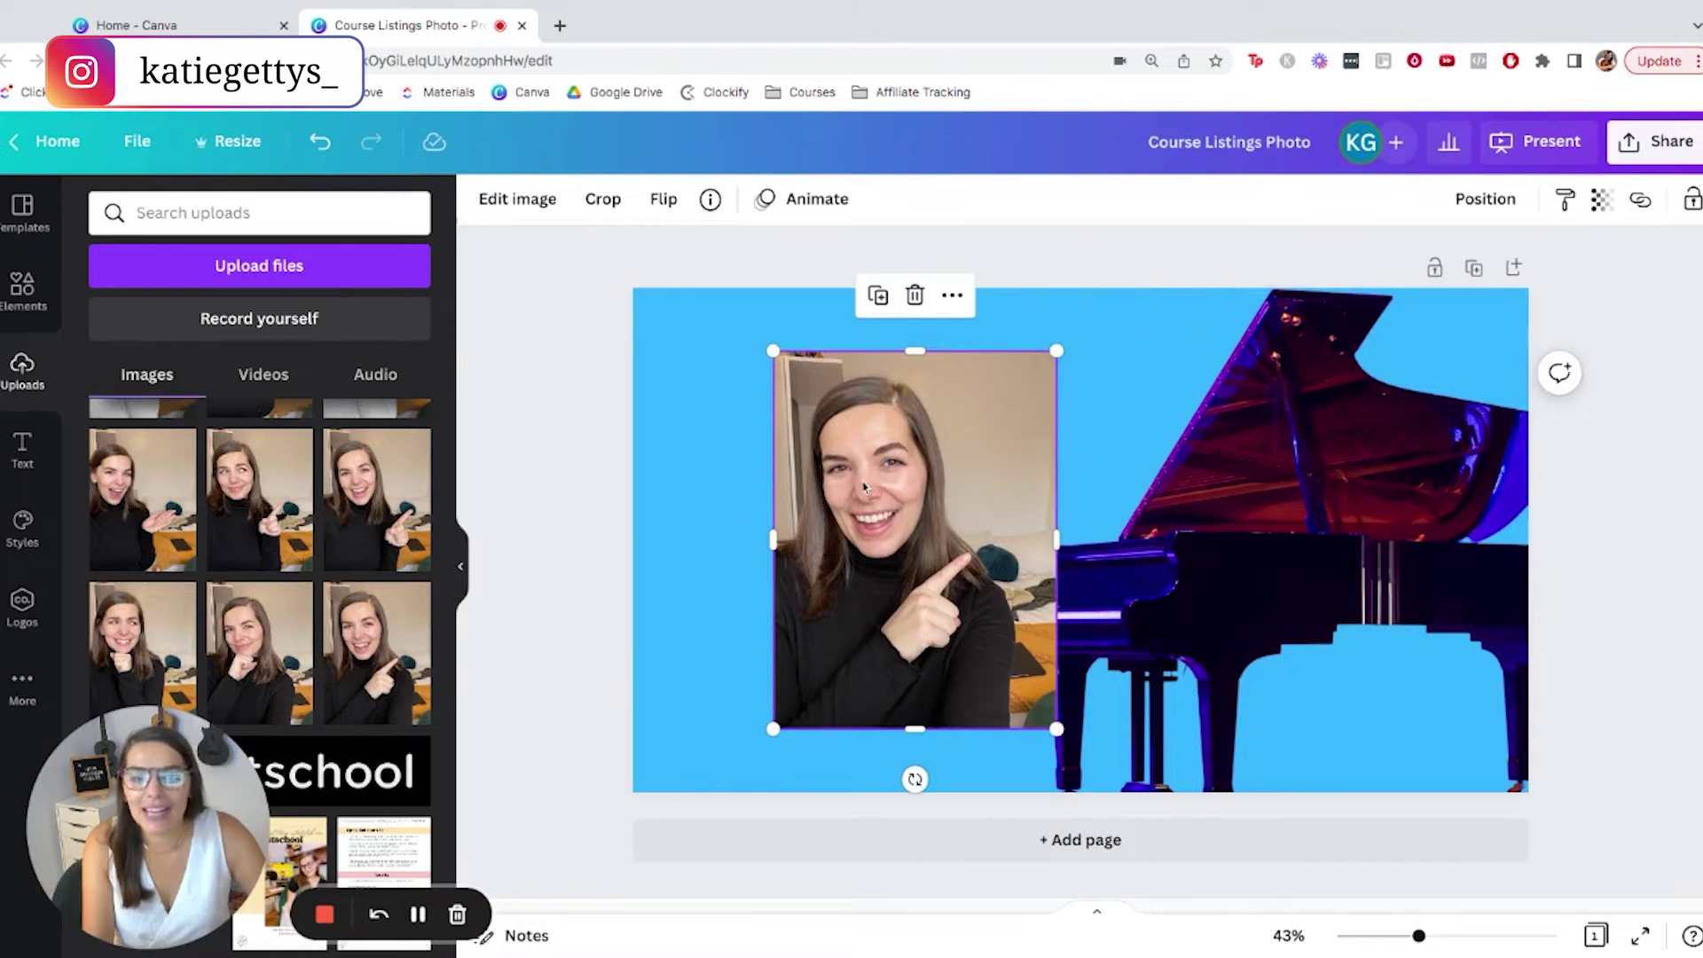
{"action": "left_click", "coordinate": [511, 200]}
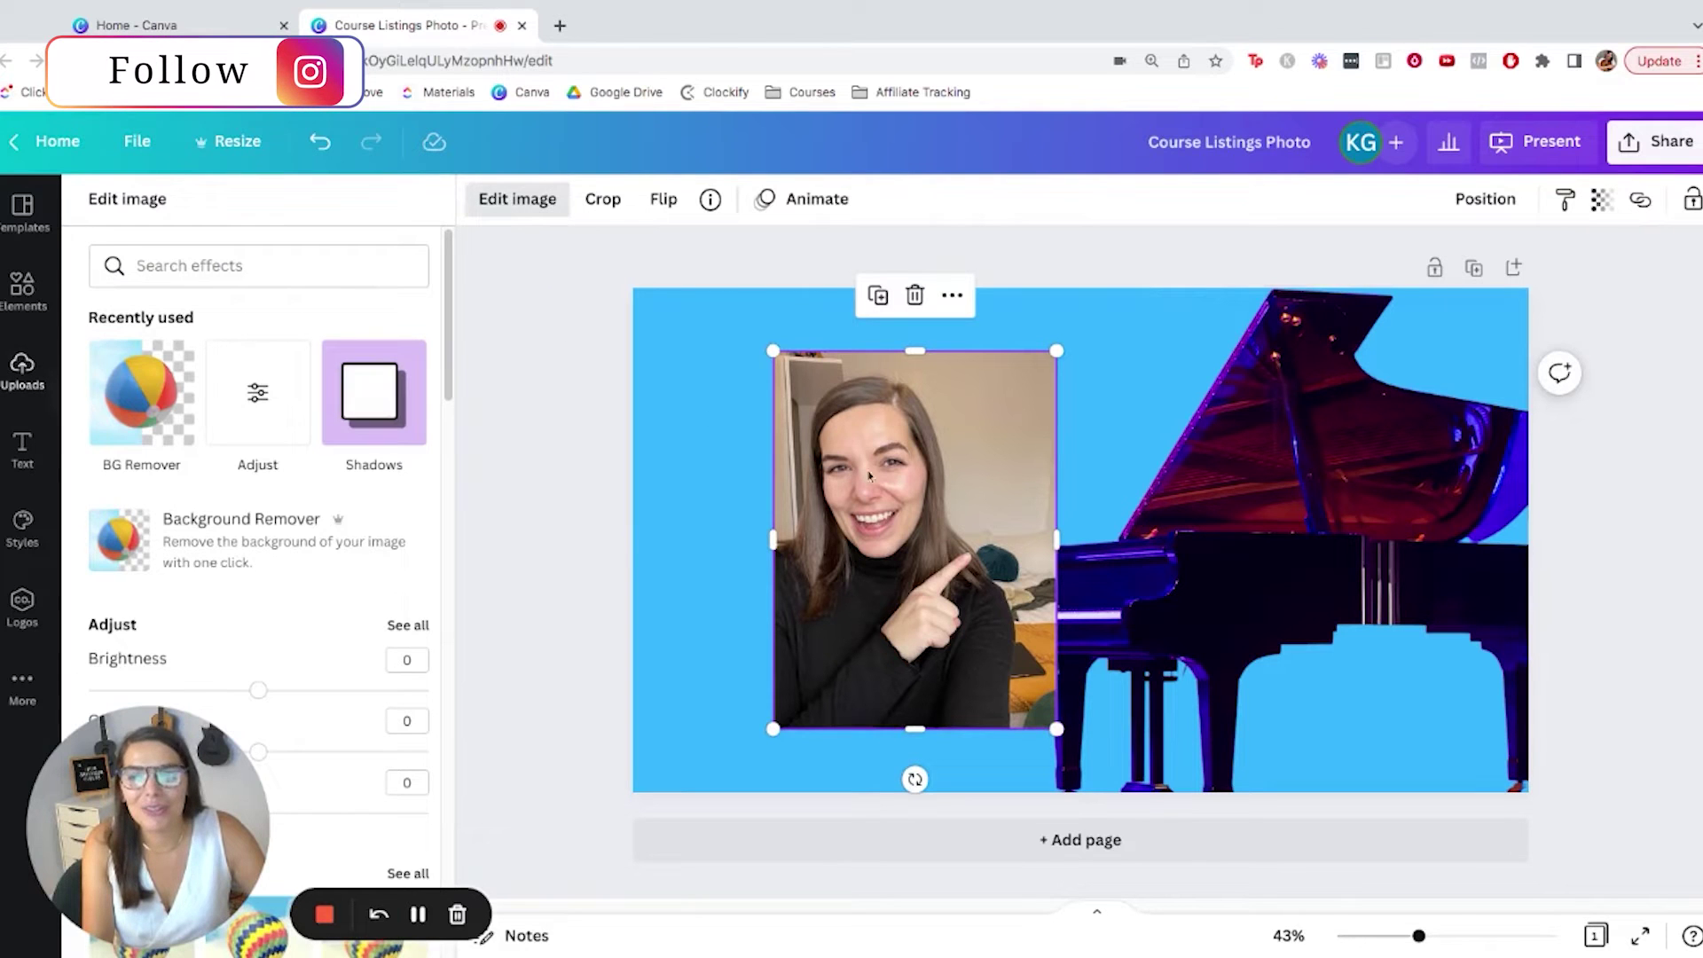
{"action": "left_click", "coordinate": [127, 391]}
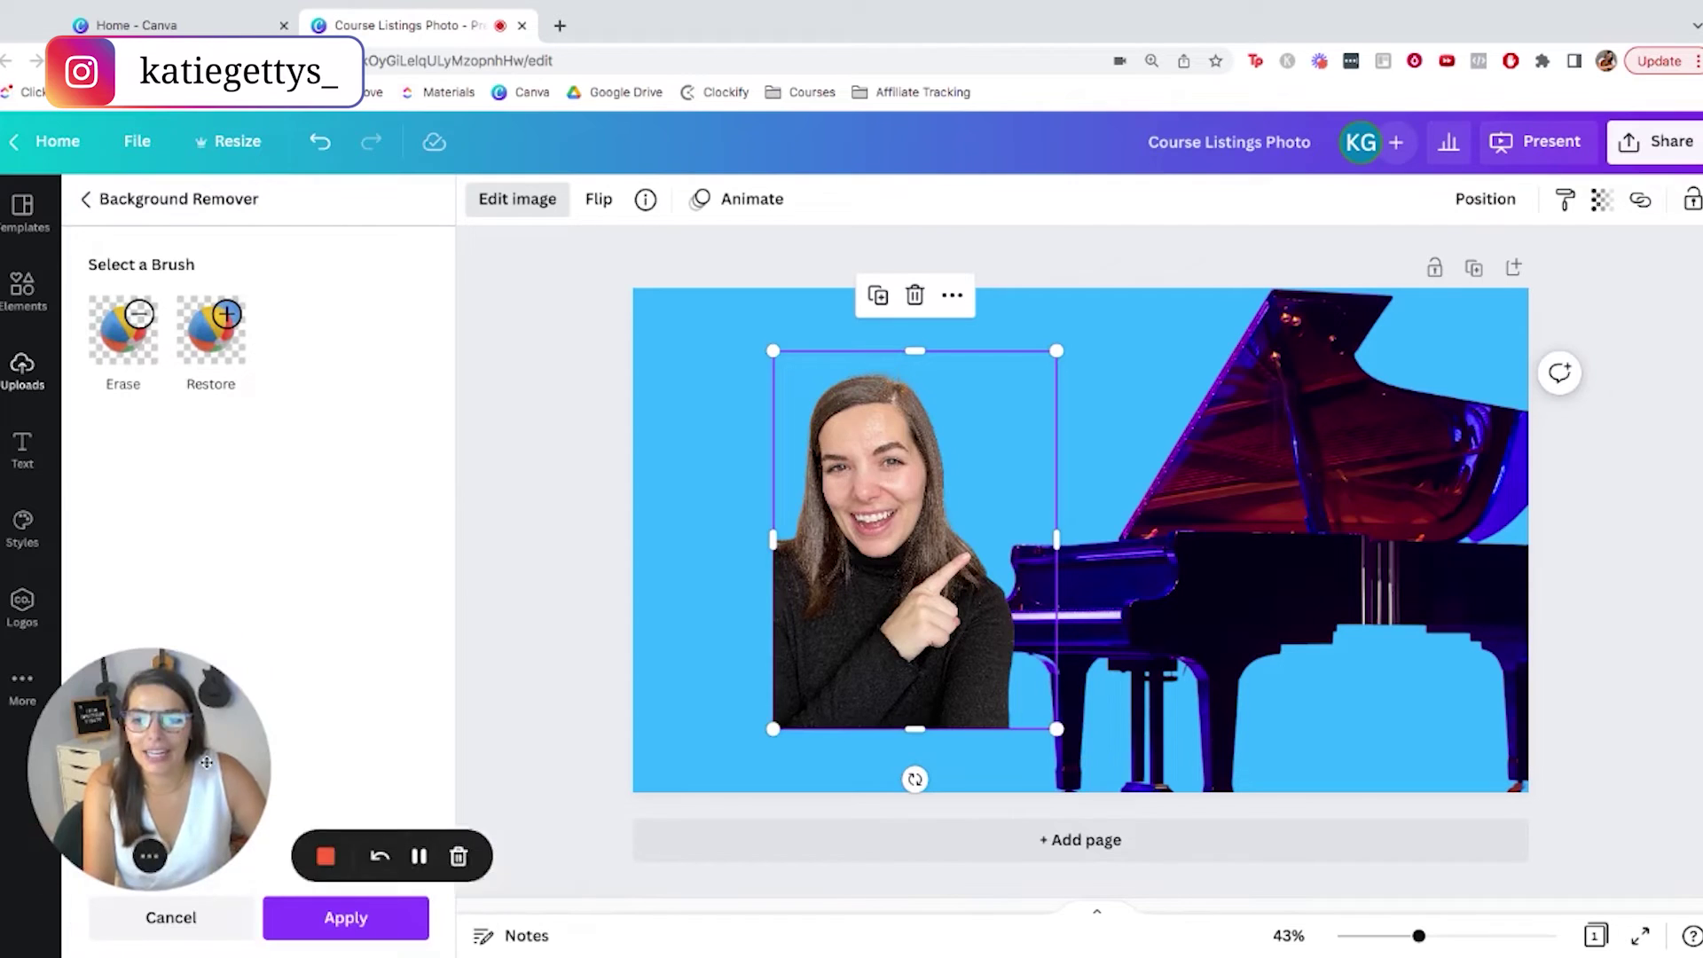
{"action": "left_click", "coordinate": [360, 925]}
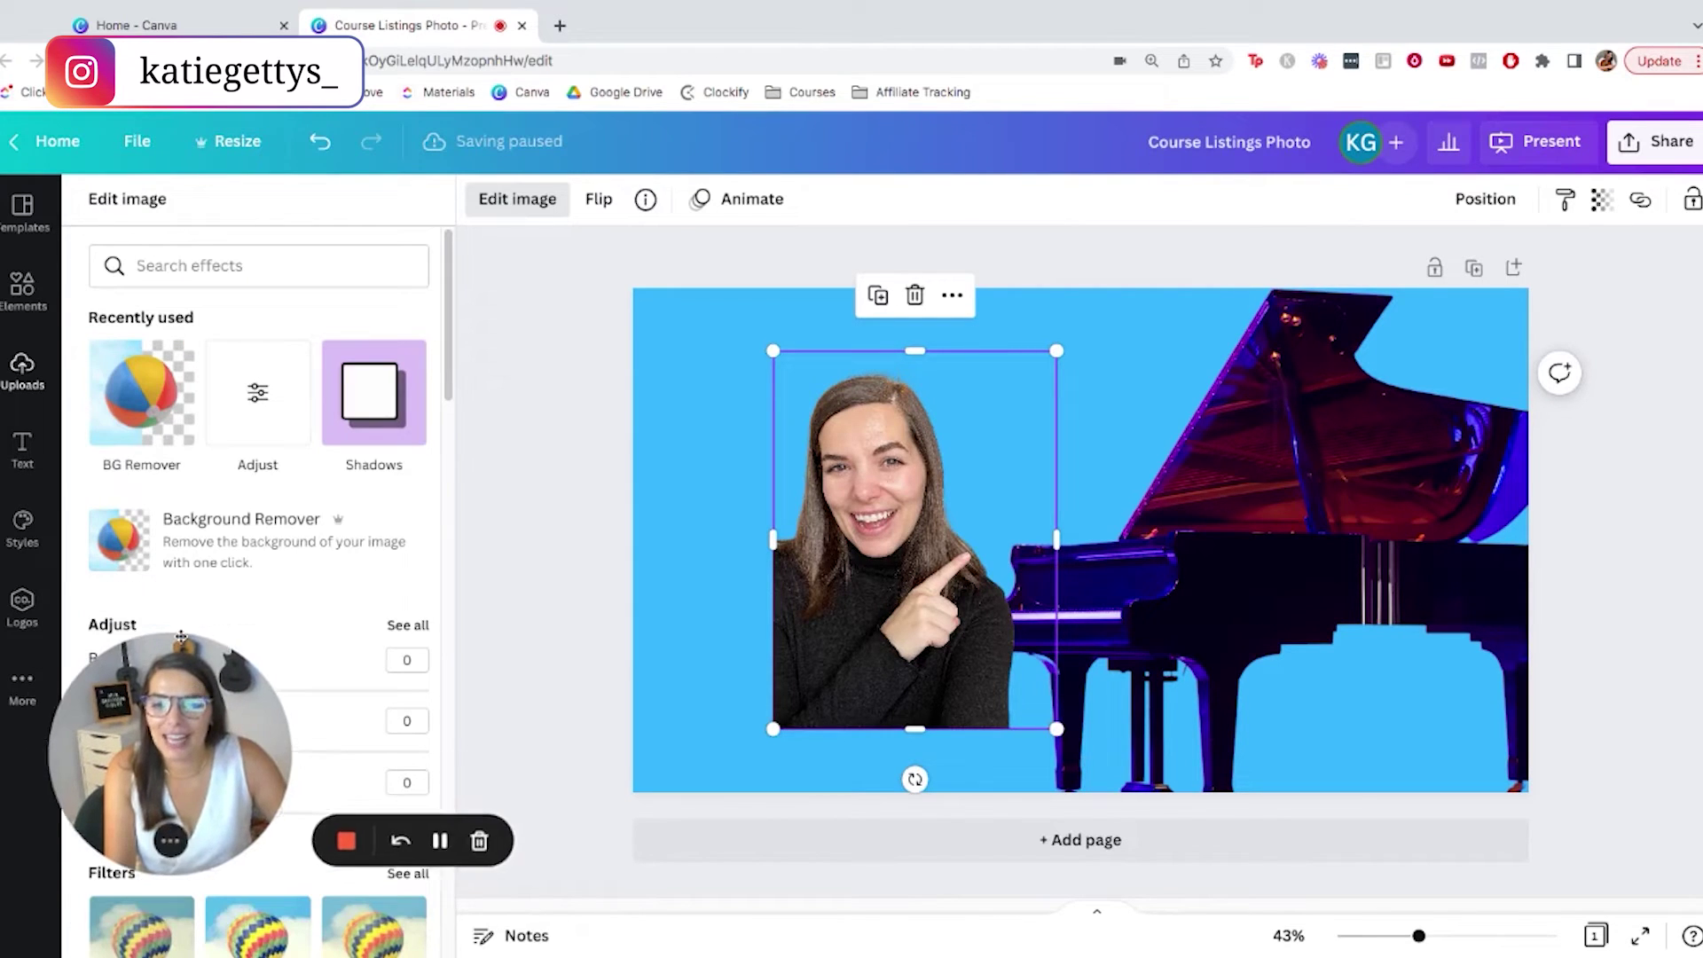
{"action": "left_click_drag", "start_coordinate": [1056, 540], "coordinate": [960, 459]}
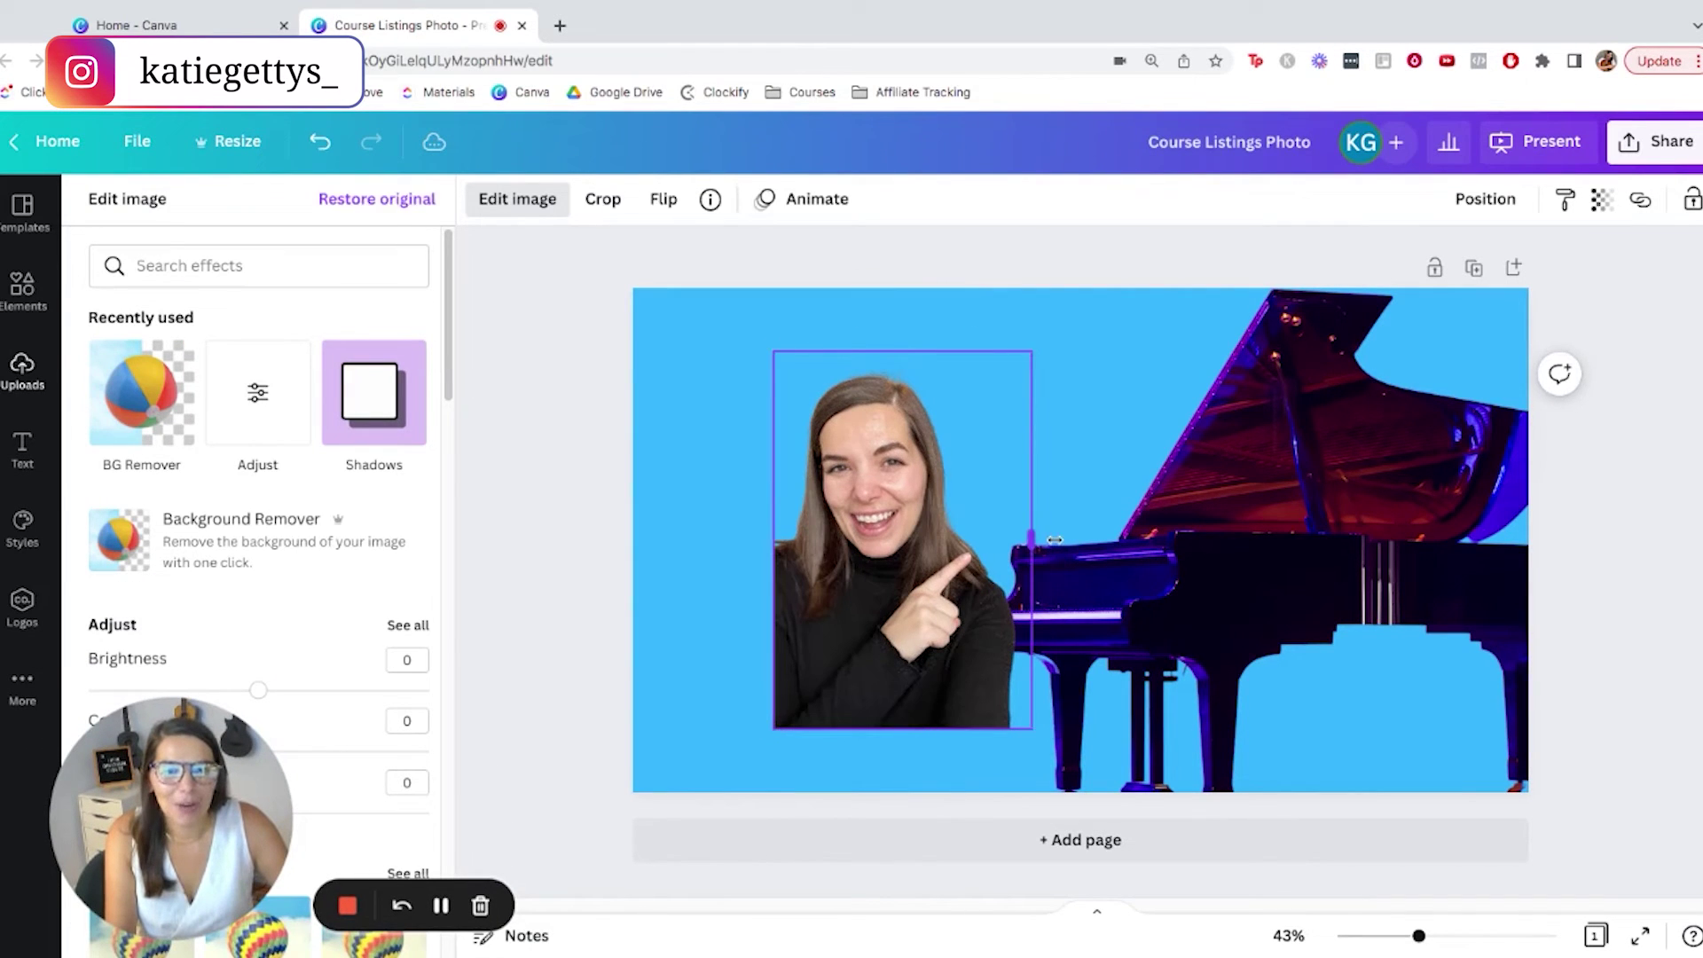
{"action": "left_click", "coordinate": [723, 570]}
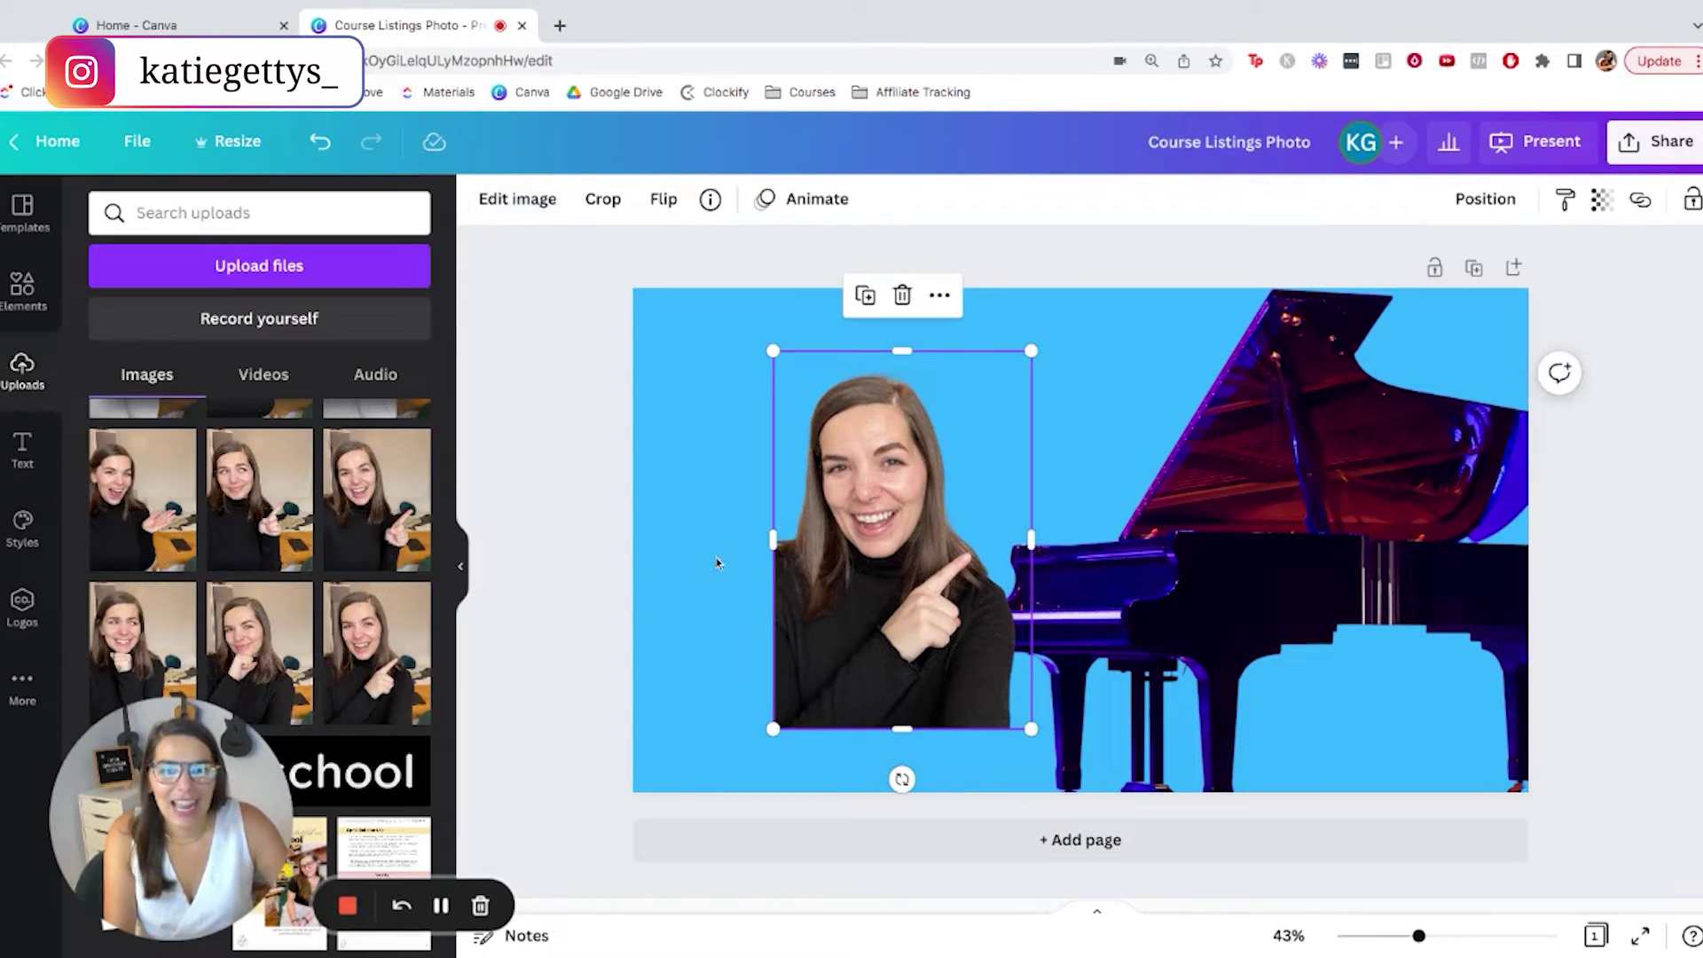
Step: Enlarge the teacher cut-out and align it to the slide's bottom-left edge
{"action": "left_click_drag", "start_coordinate": [871, 556], "coordinate": [731, 626]}
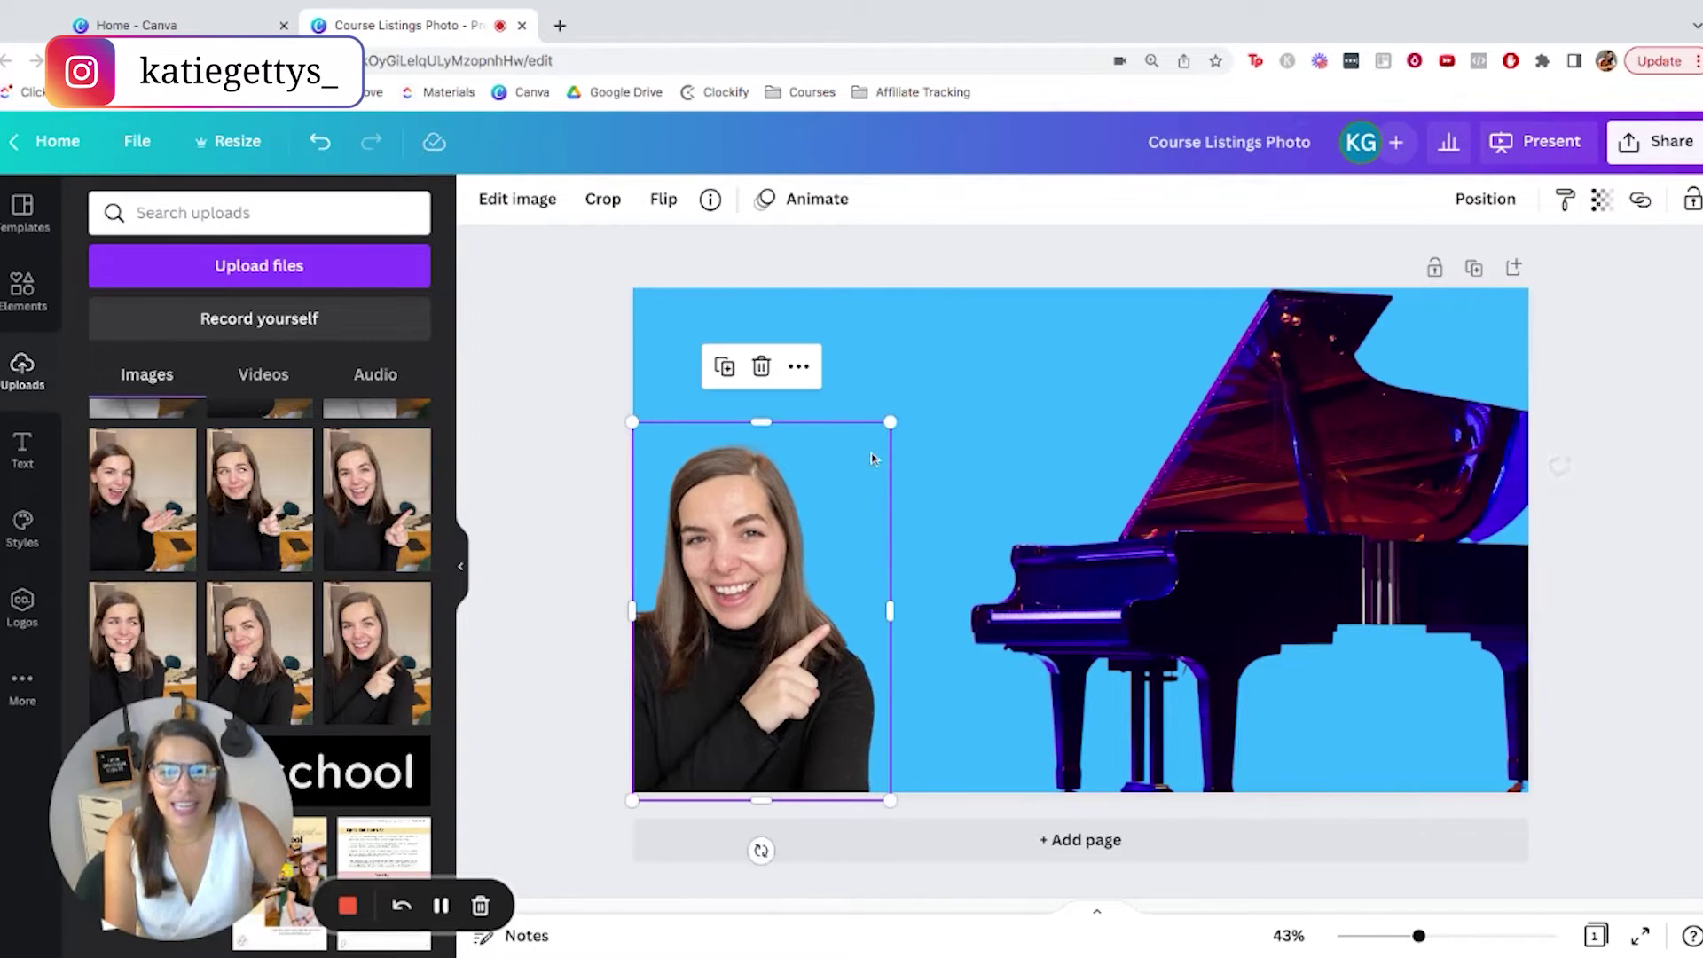
{"action": "left_click_drag", "start_coordinate": [889, 425], "coordinate": [1020, 237]}
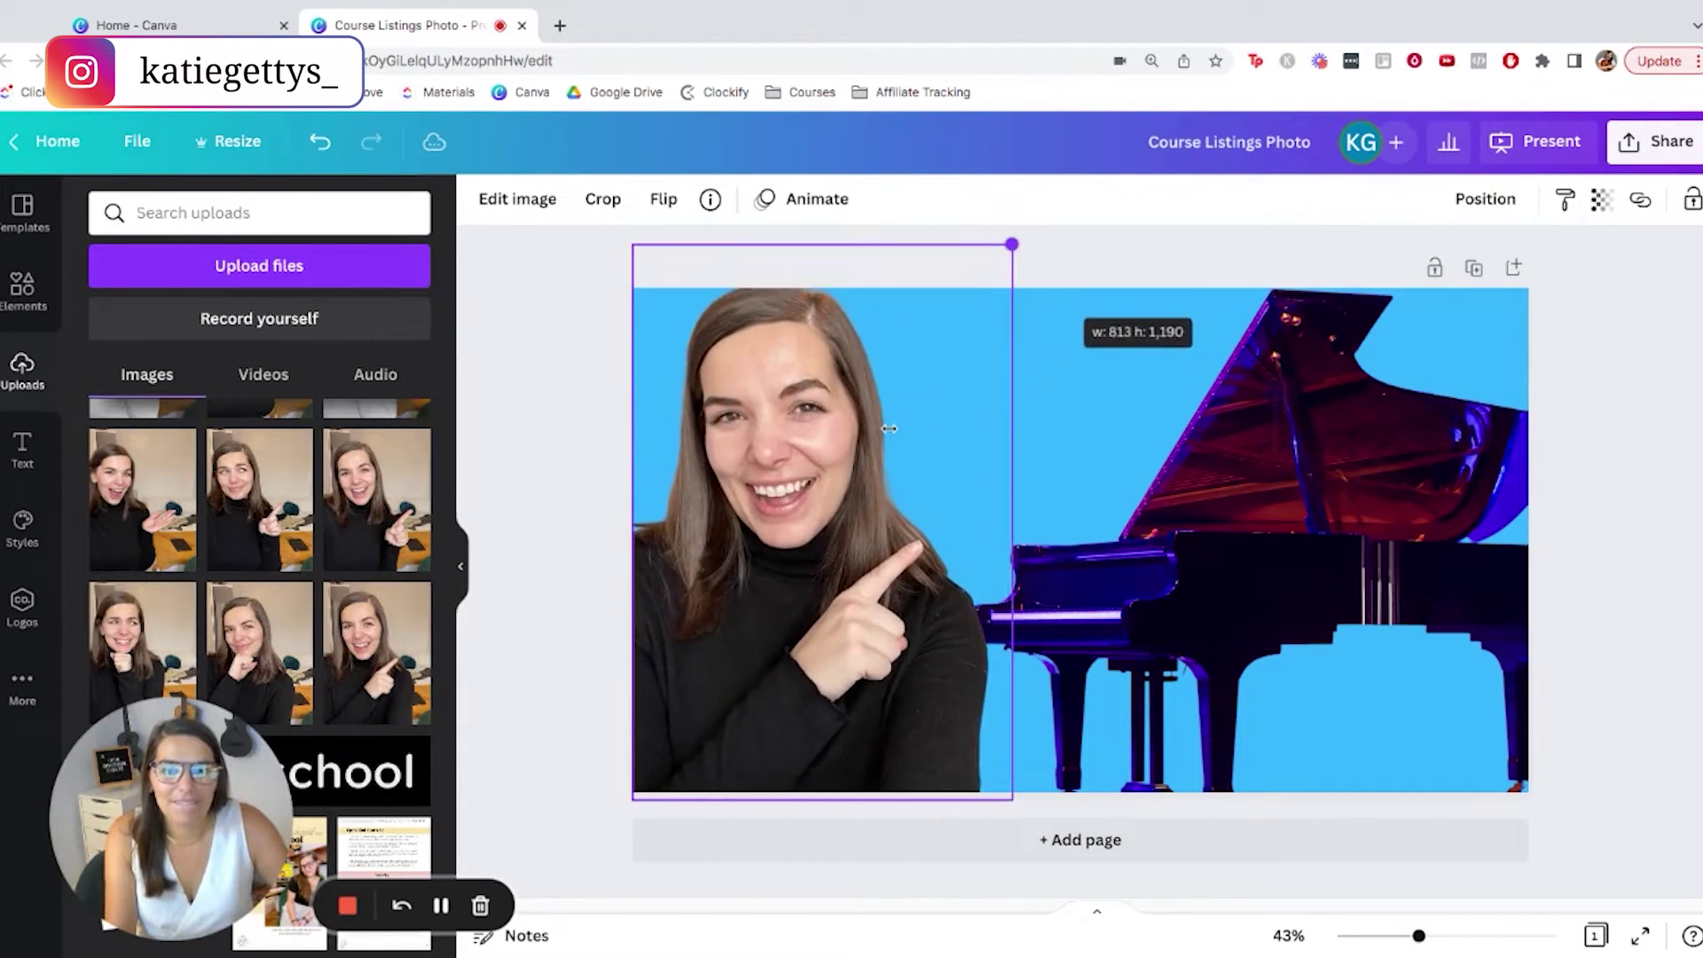
{"action": "left_click_drag", "start_coordinate": [879, 623], "coordinate": [879, 624]}
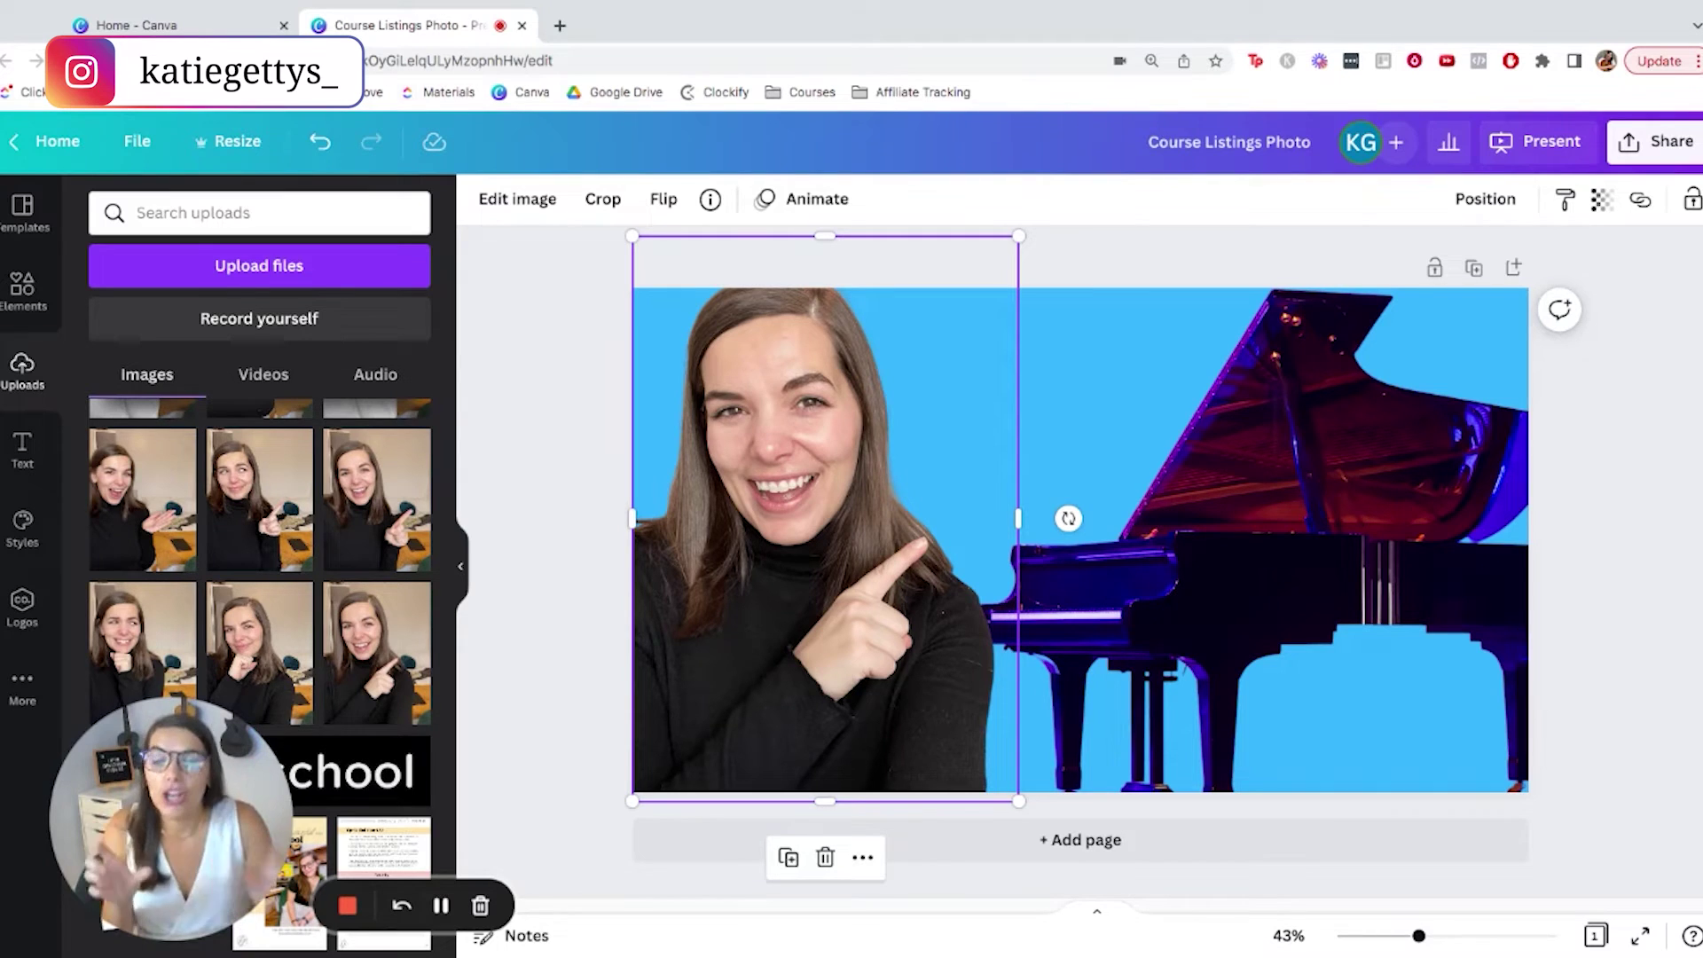
{"action": "left_click_drag", "start_coordinate": [800, 642], "coordinate": [879, 648]}
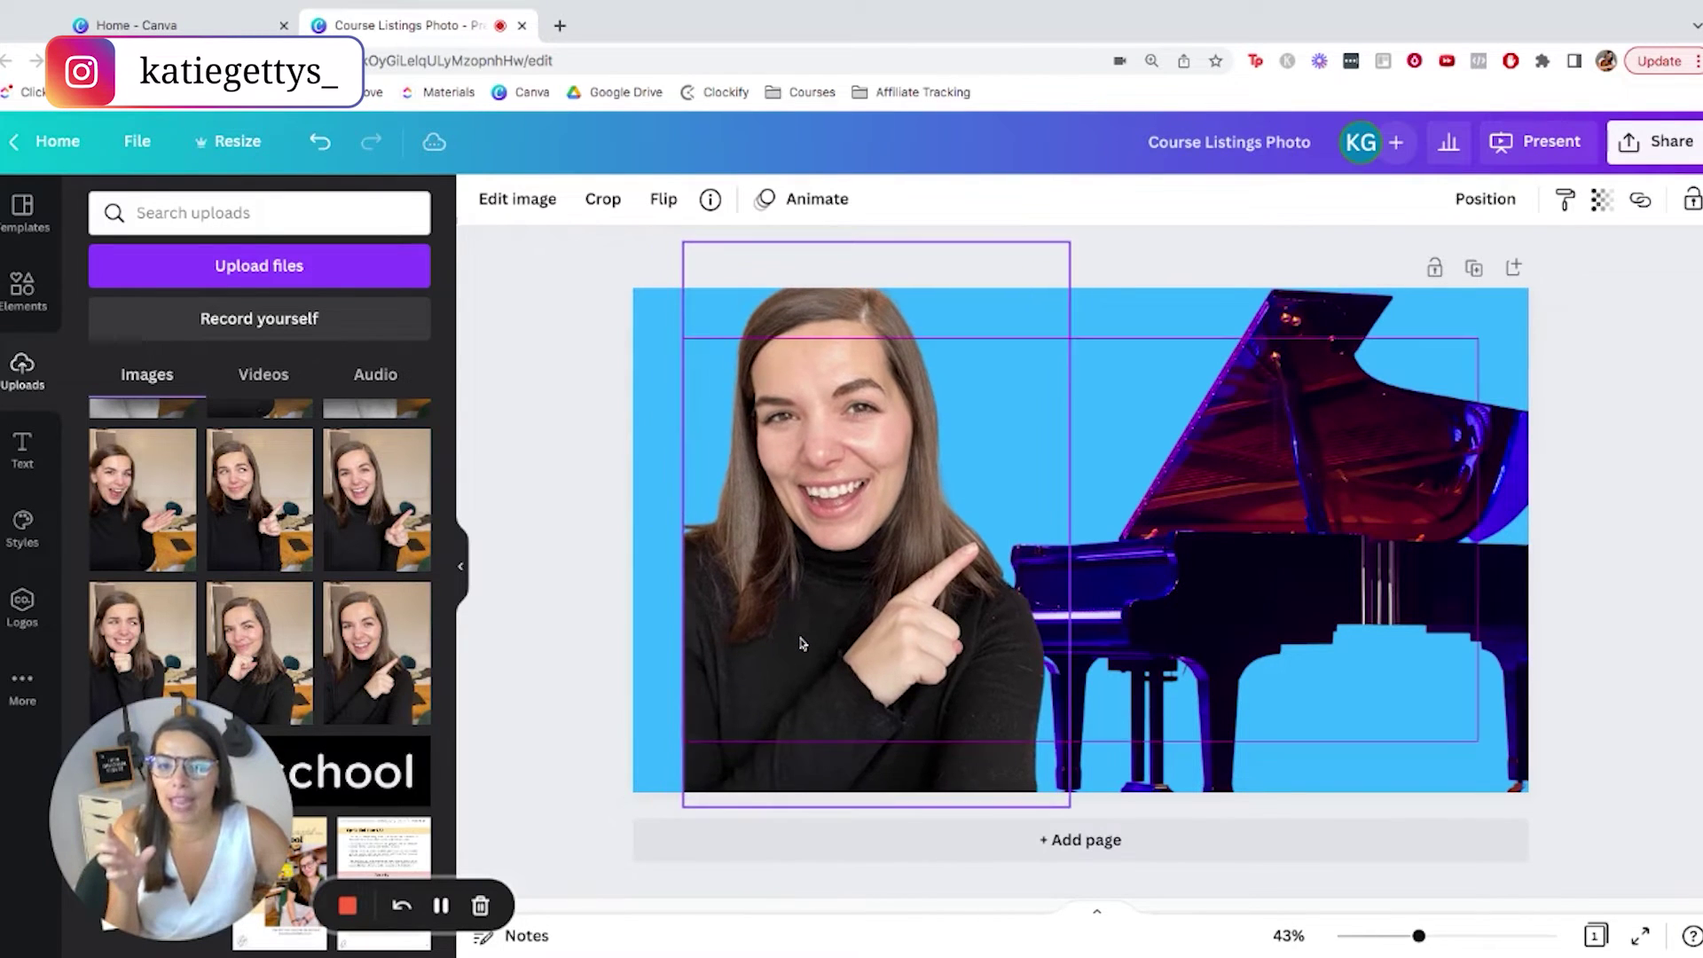
{"action": "left_click", "coordinate": [604, 745]}
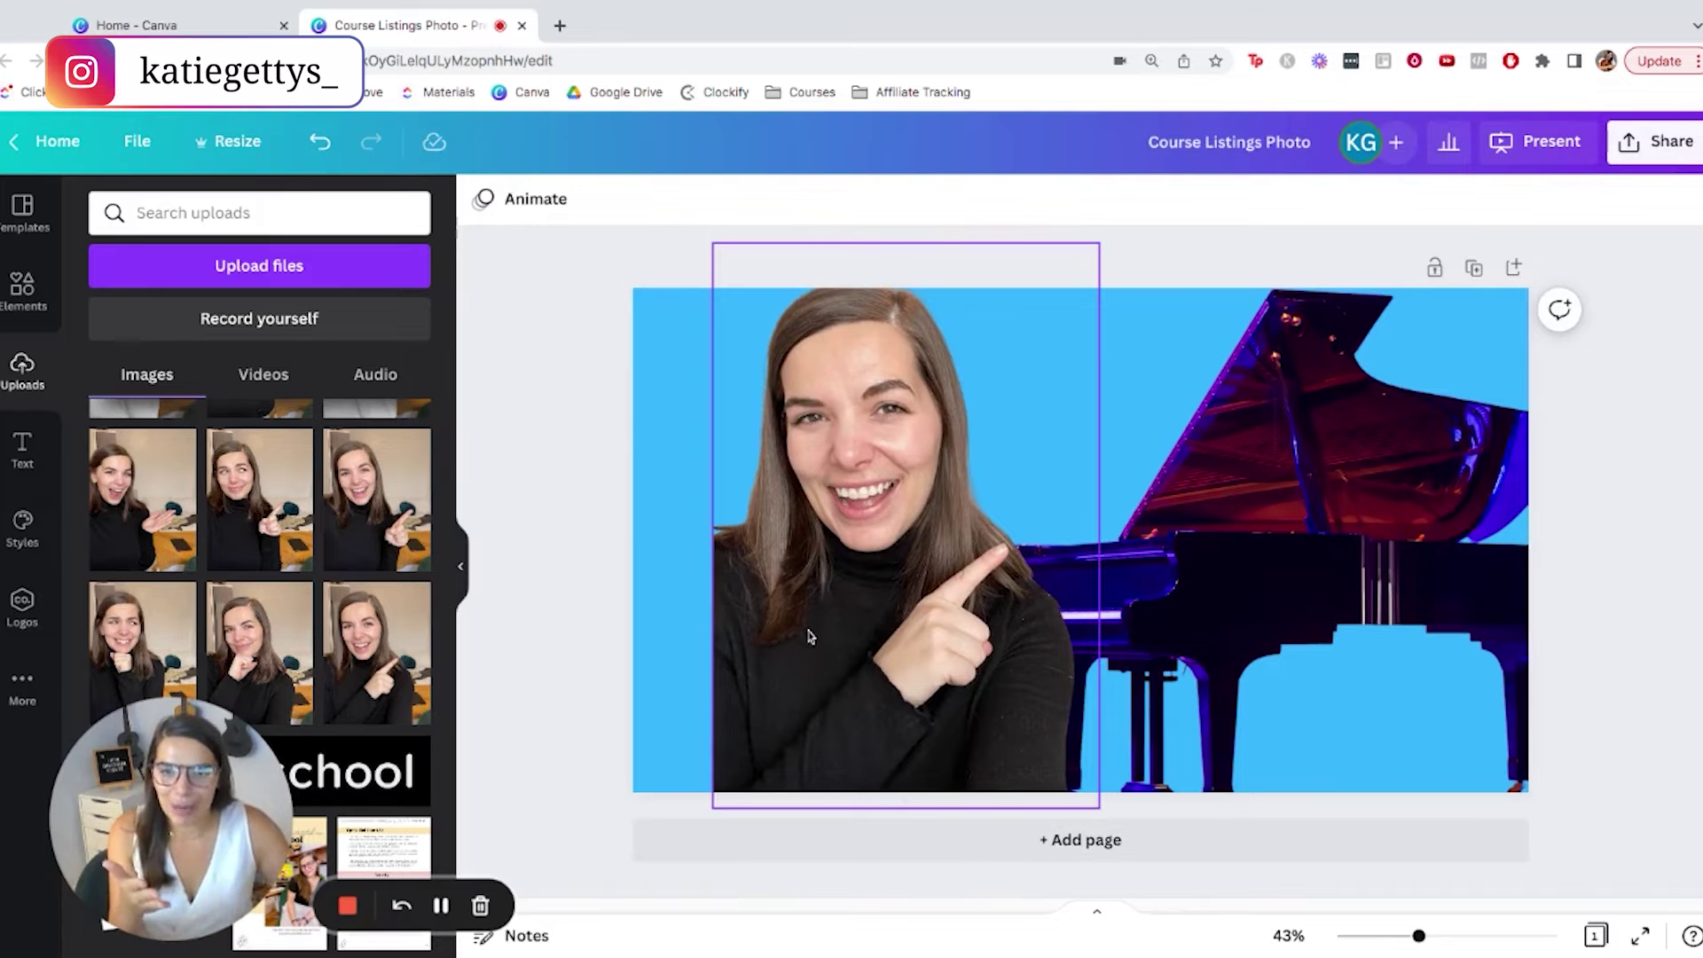
{"action": "left_click_drag", "start_coordinate": [808, 636], "coordinate": [723, 637]}
{"action": "left_click", "coordinate": [613, 652]}
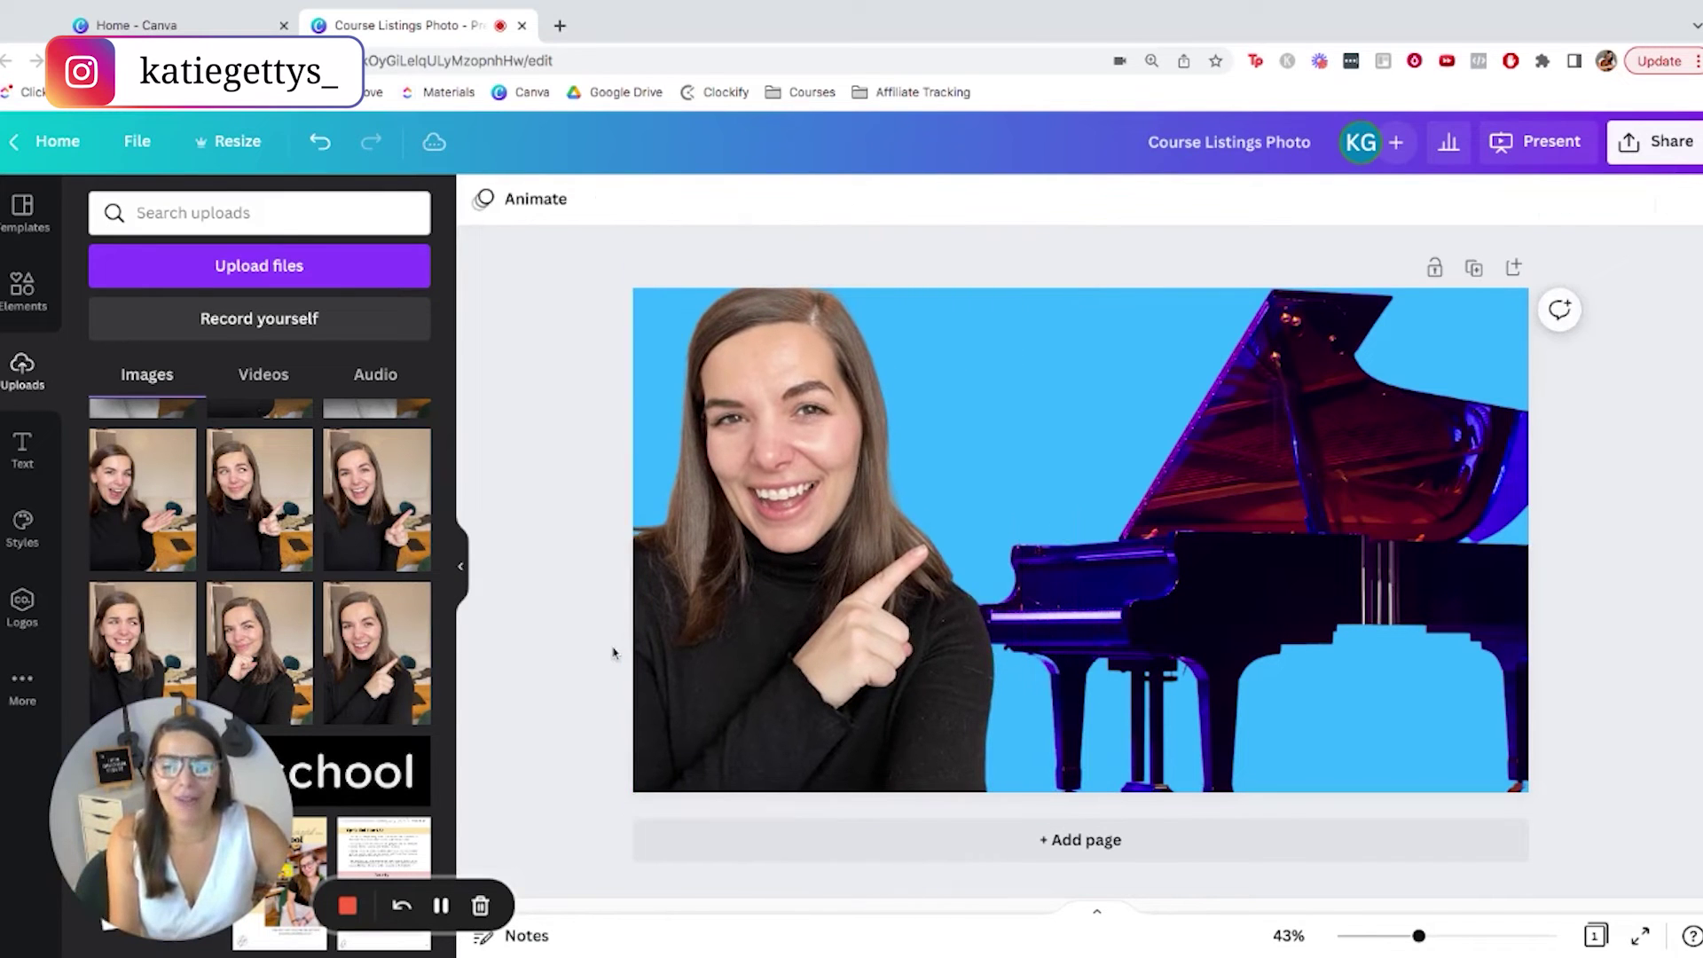
{"action": "left_click", "coordinate": [826, 616]}
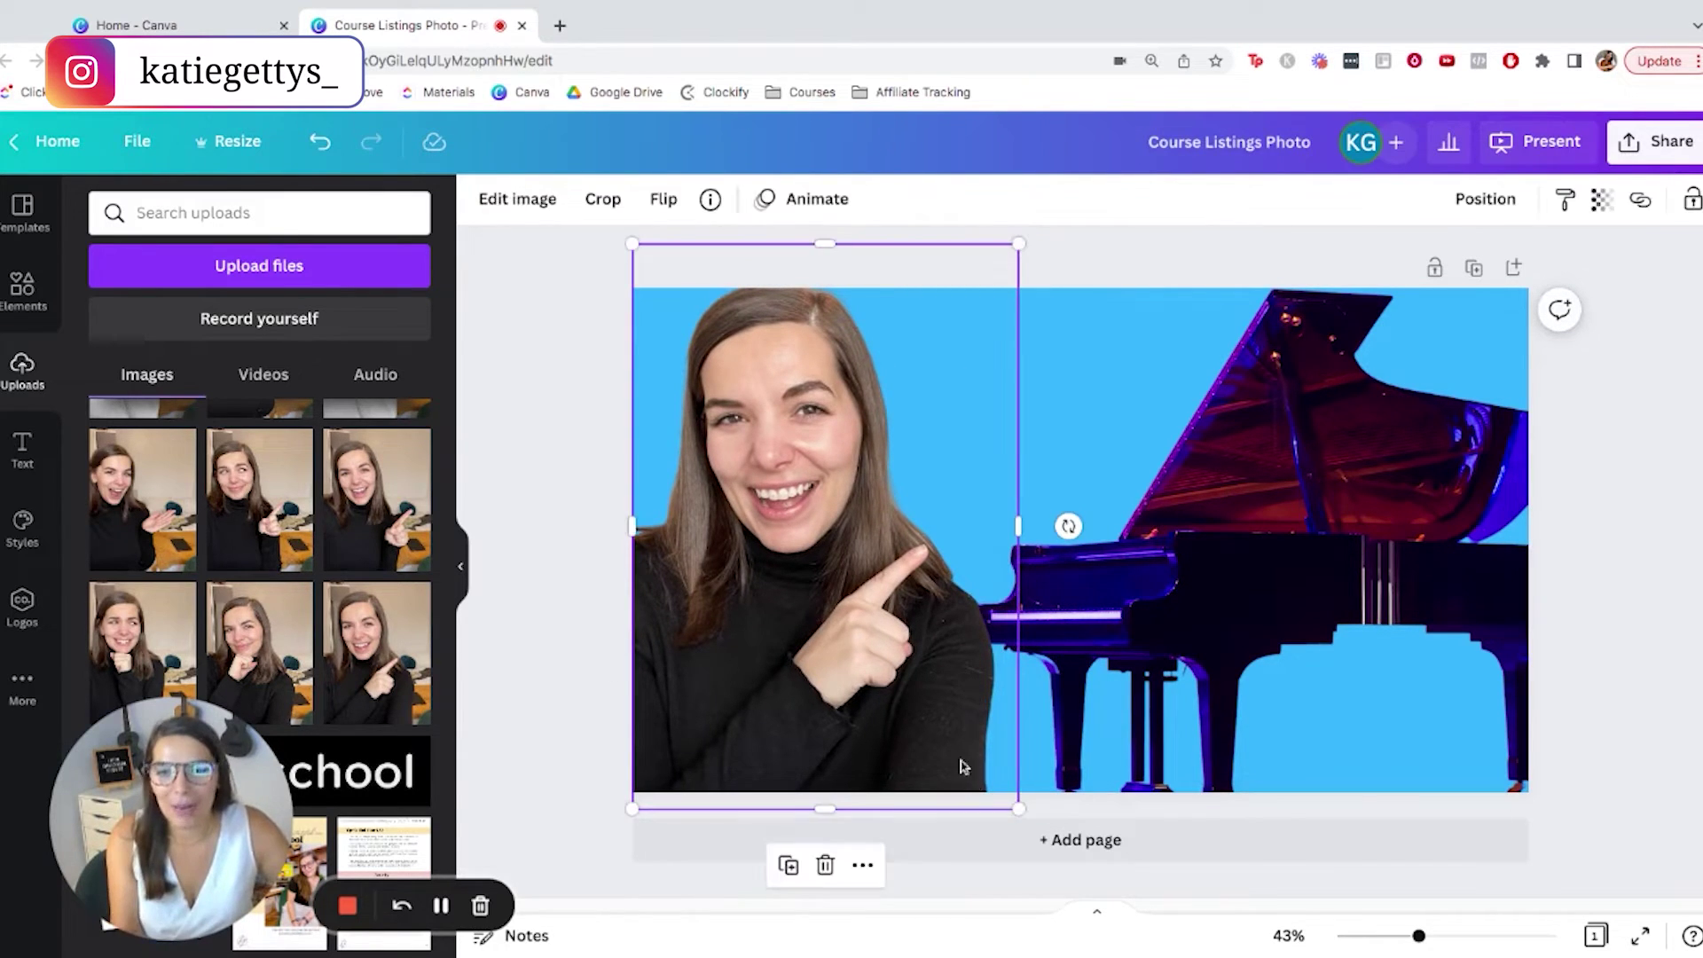
{"action": "left_click_drag", "start_coordinate": [1019, 805], "coordinate": [1040, 850]}
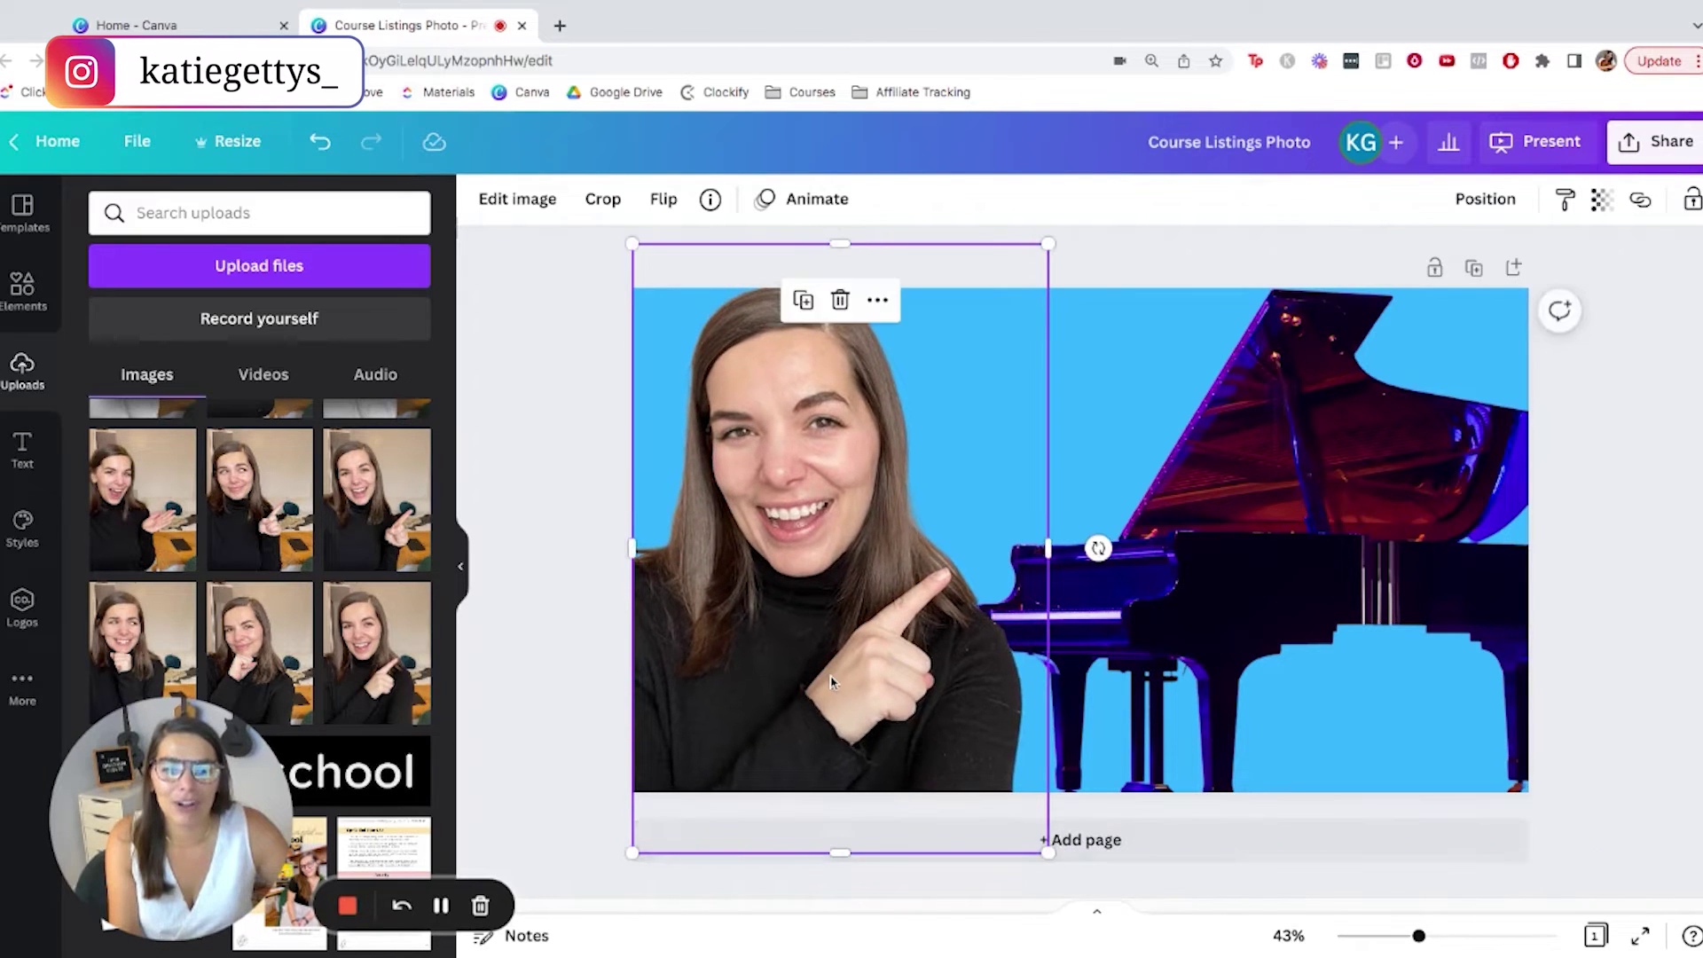
{"action": "mouse_move", "coordinate": [817, 668]}
{"action": "left_mouse_down"}
{"action": "mouse_move", "coordinate": [831, 681]}
{"action": "mouse_move", "coordinate": [817, 681]}
{"action": "left_mouse_up"}
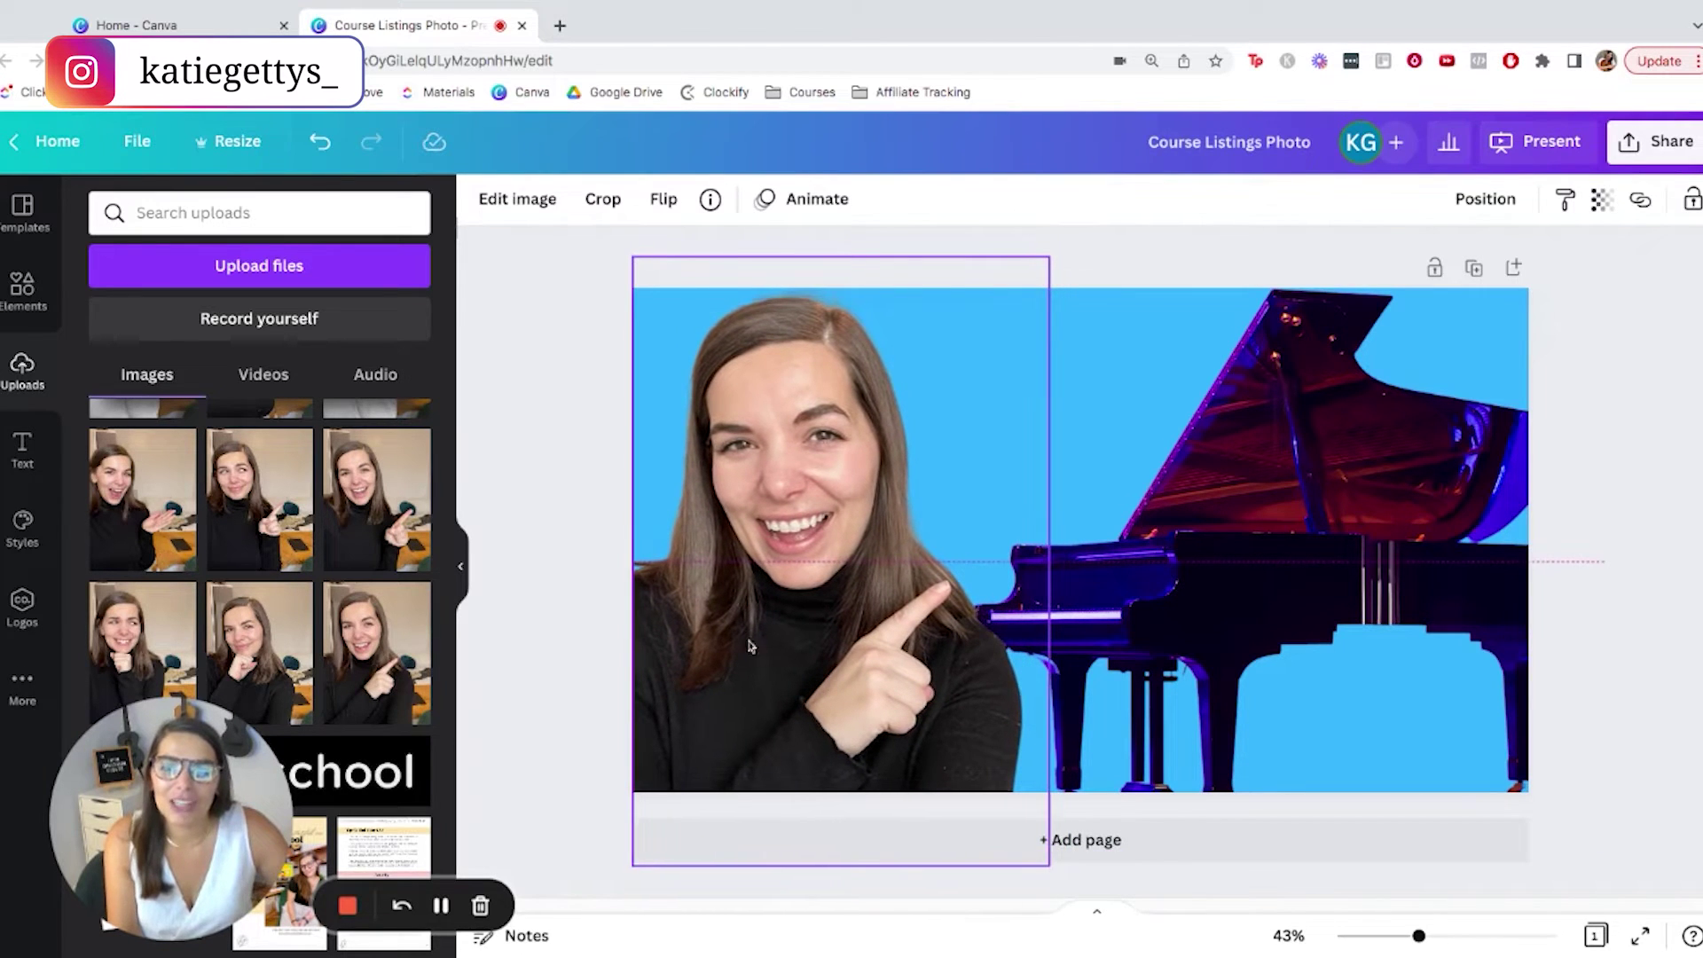
{"action": "left_click", "coordinate": [603, 564]}
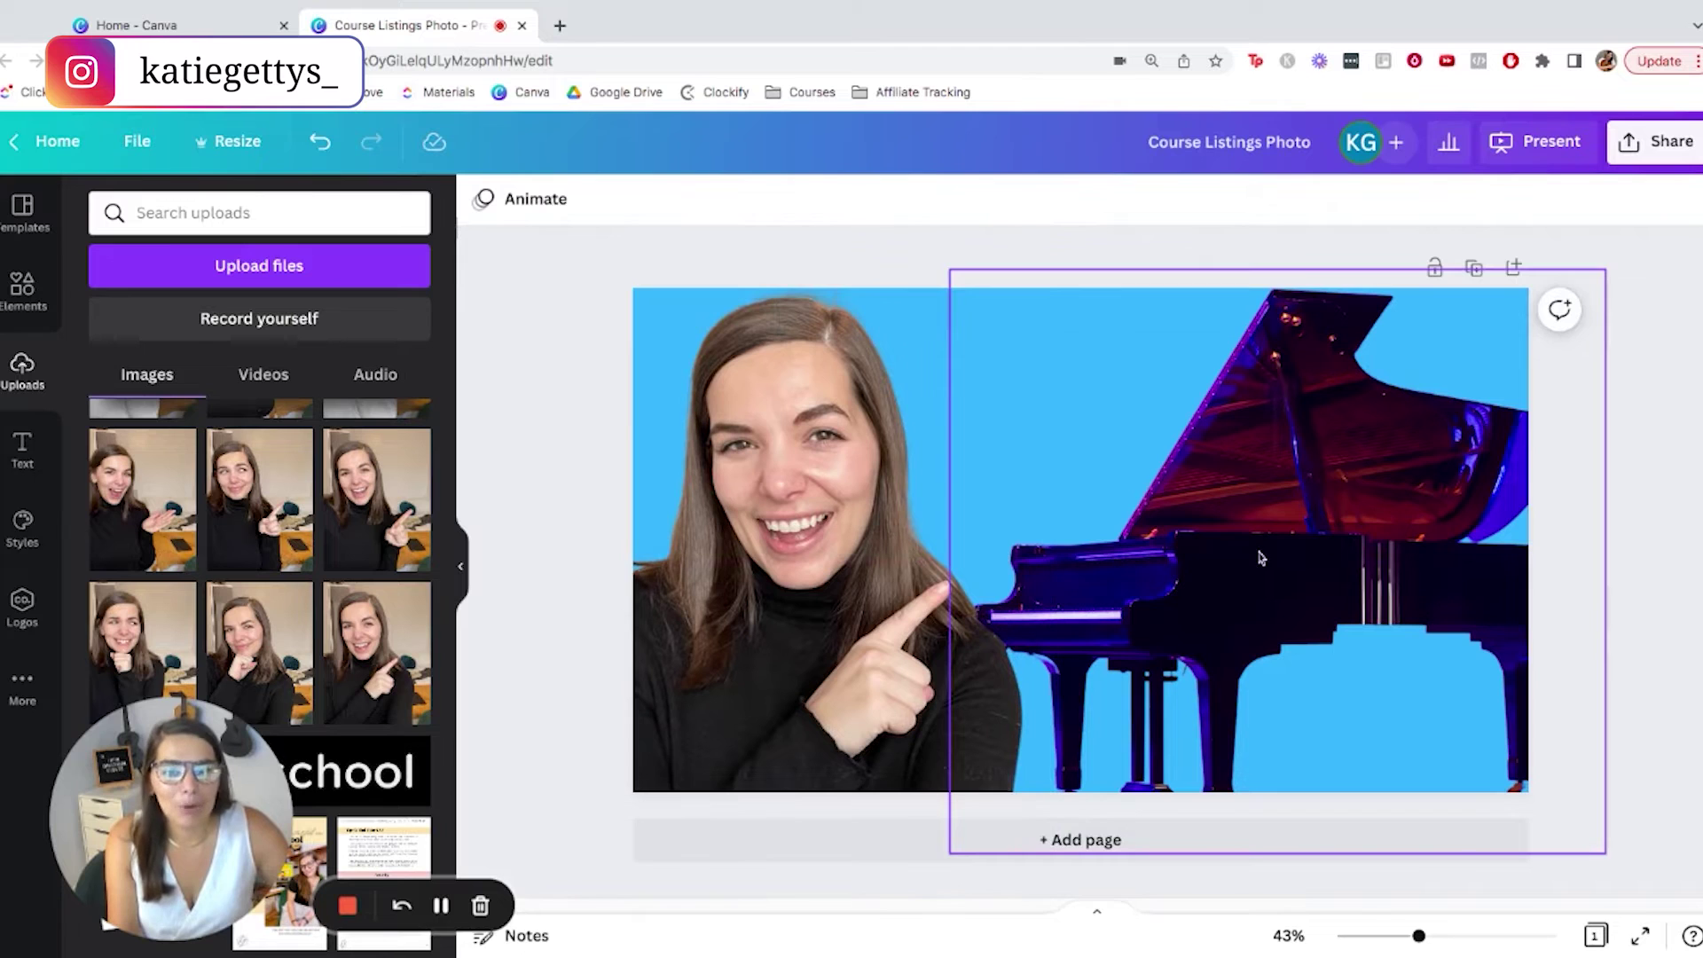
{"action": "left_click", "coordinate": [882, 619]}
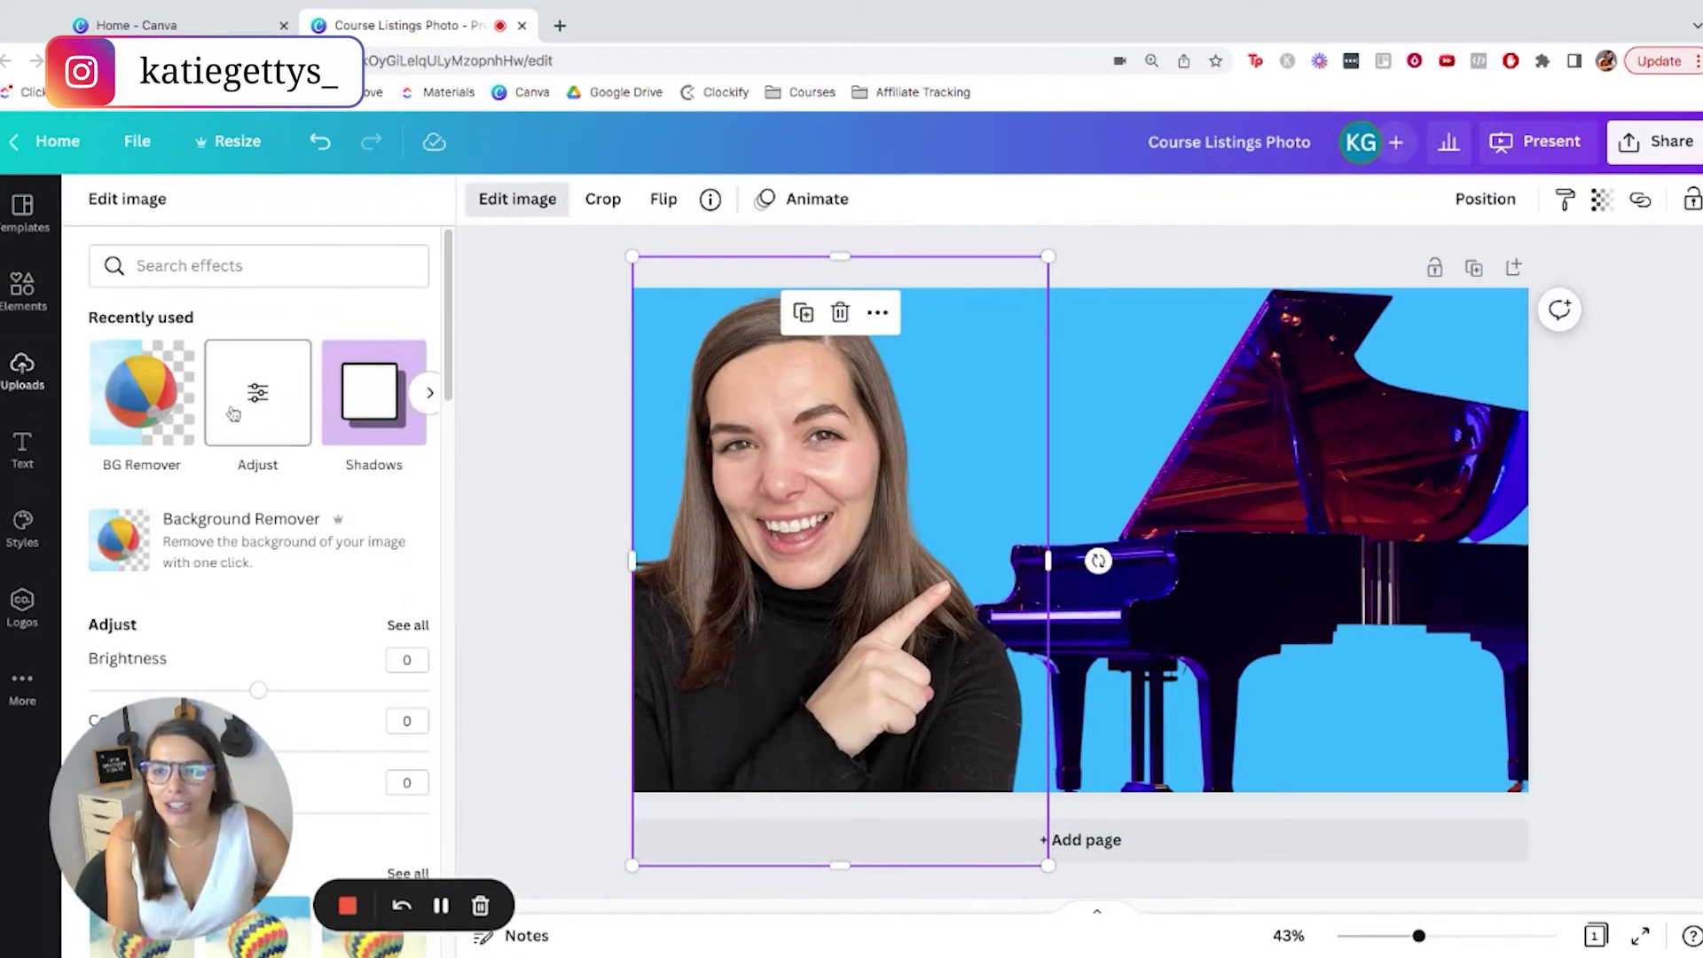
{"action": "left_click", "coordinate": [258, 395]}
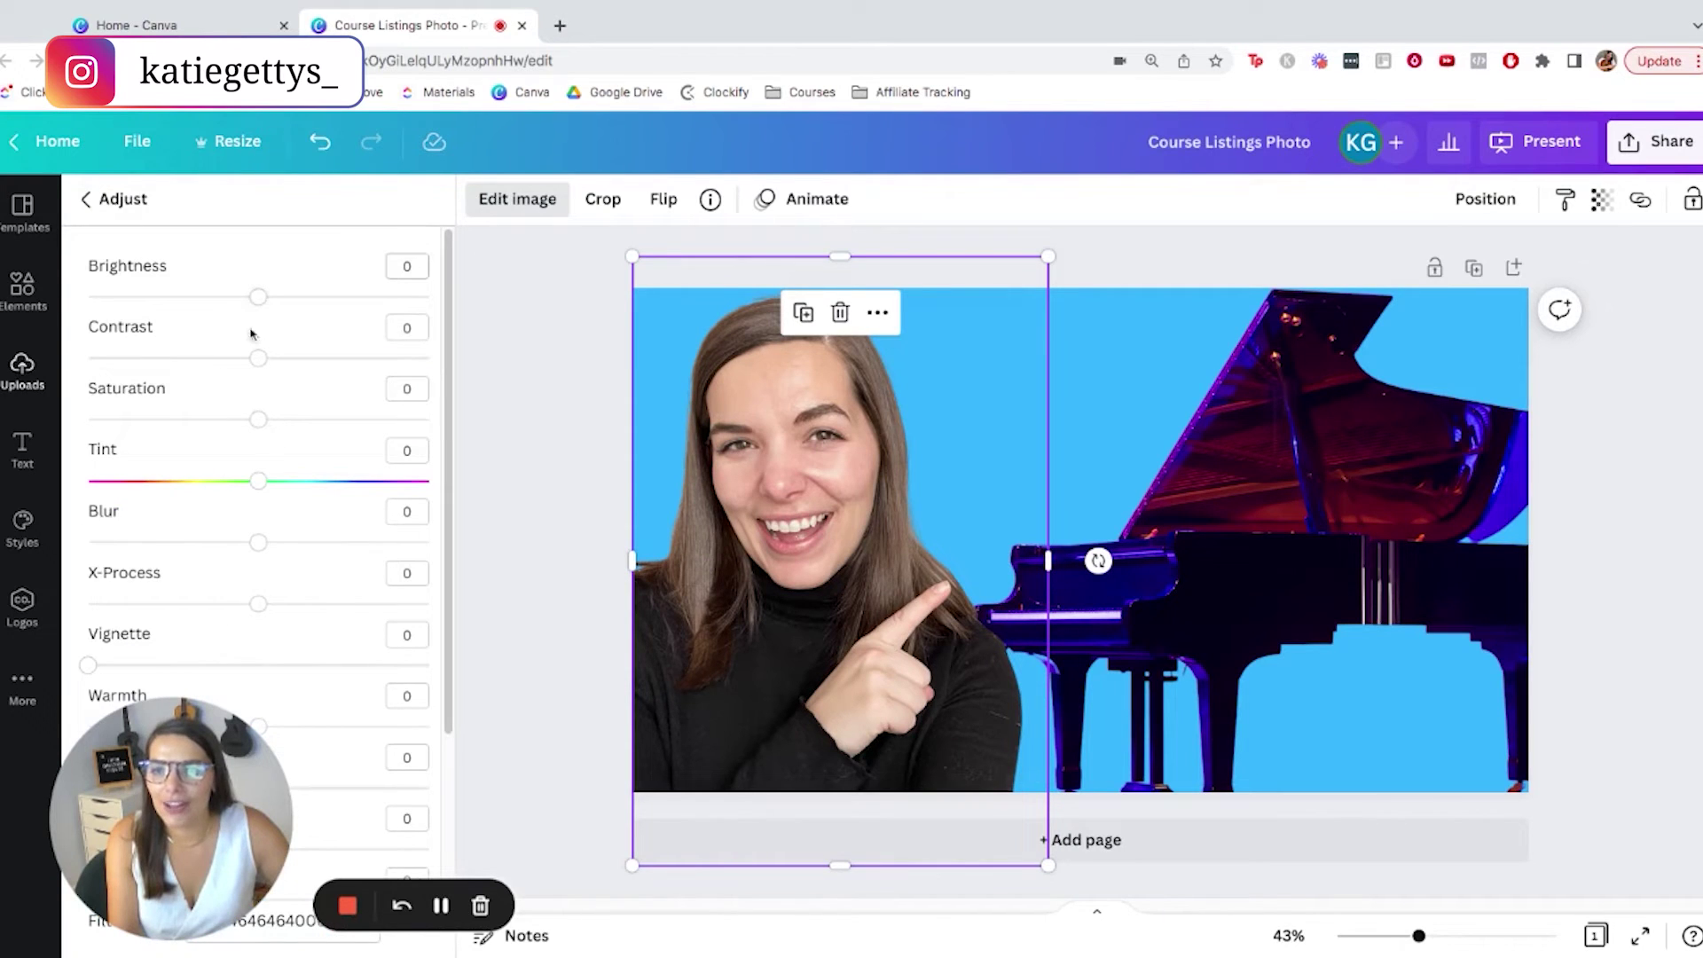
{"action": "scroll", "coordinate": [273, 619], "scroll_direction": "down", "scroll_amount": 1}
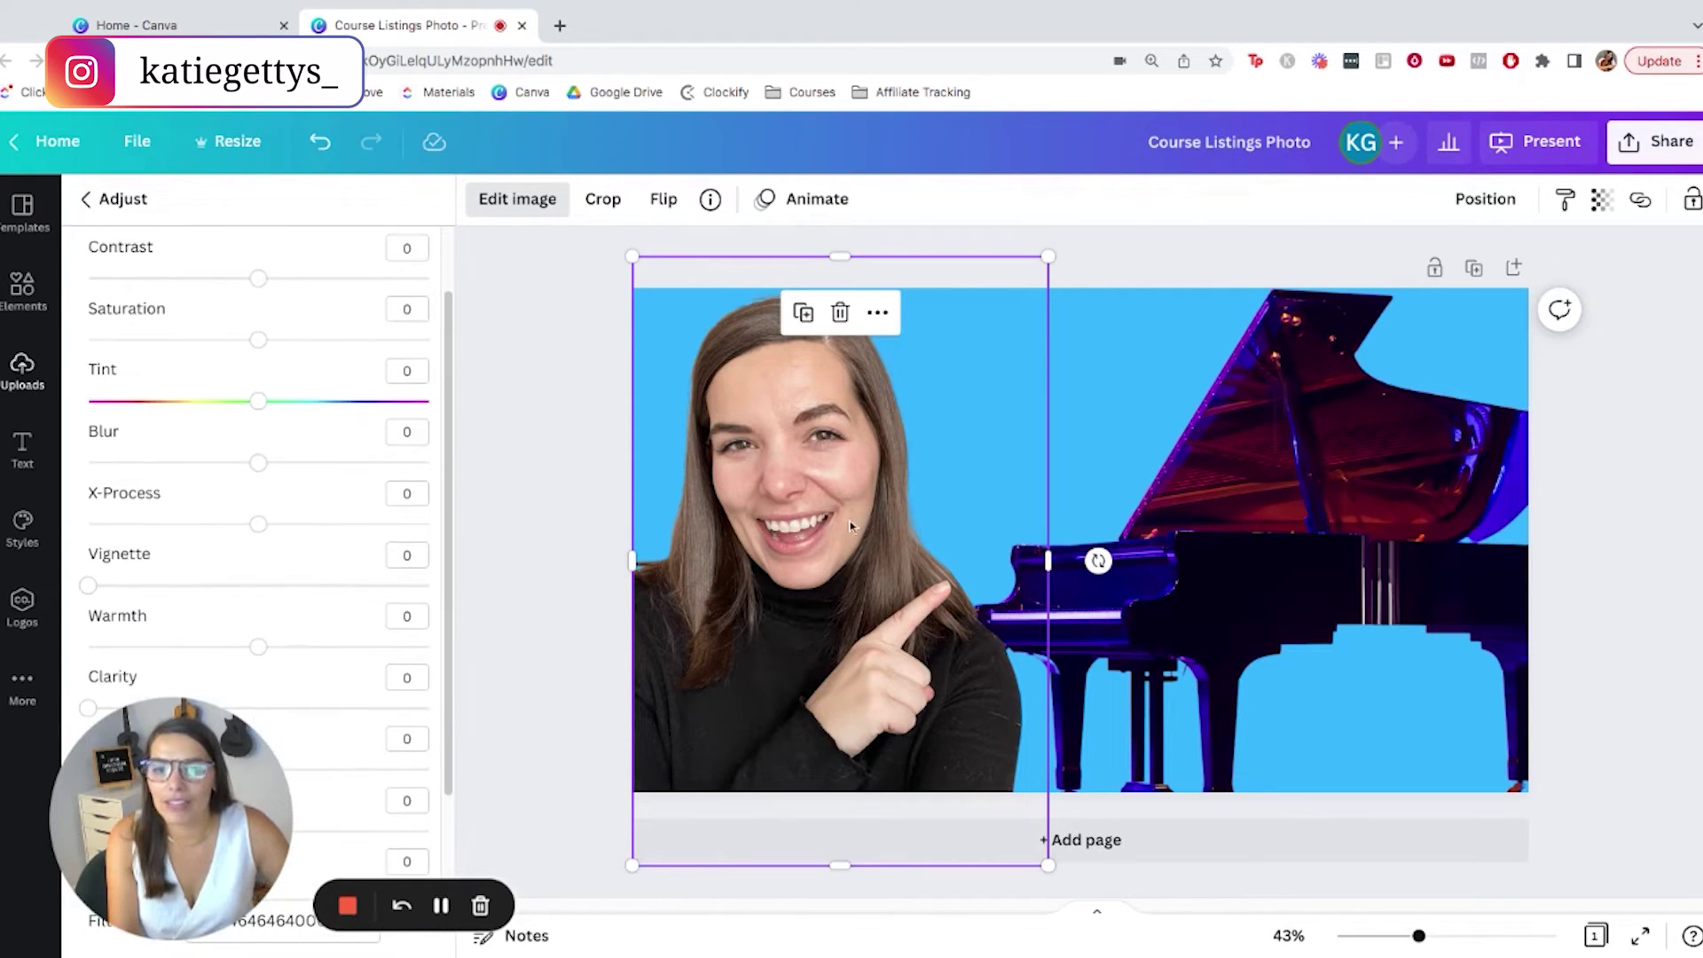
{"action": "left_click", "coordinate": [110, 214]}
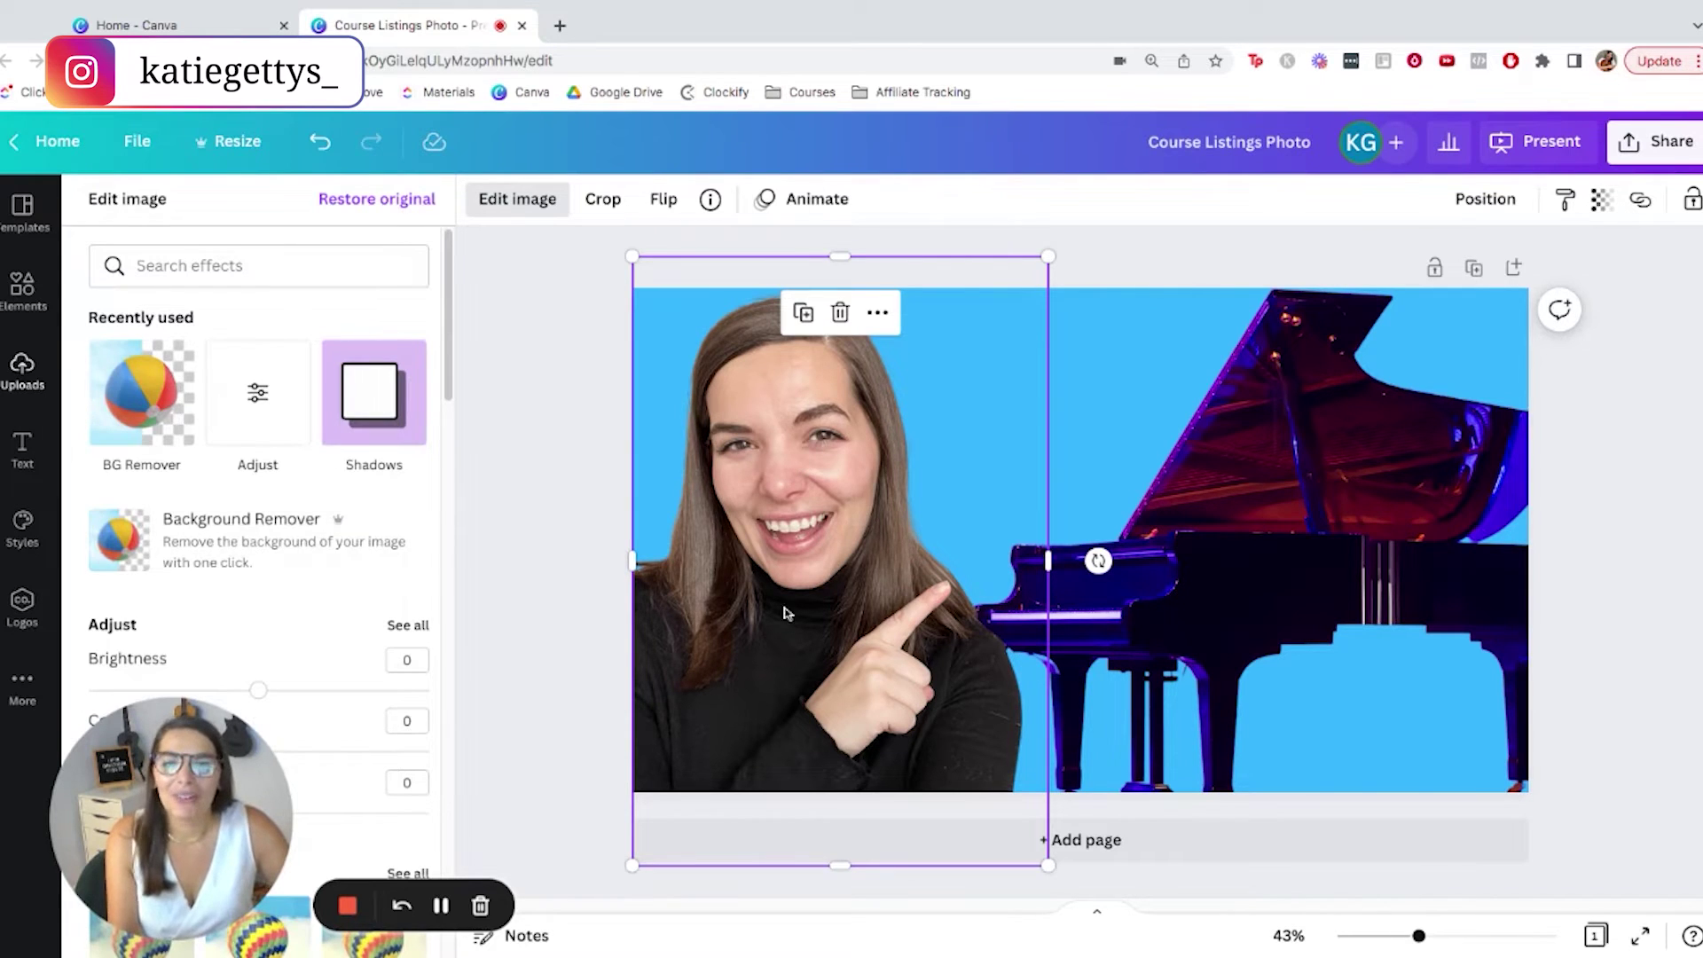
{"action": "left_click", "coordinate": [582, 493]}
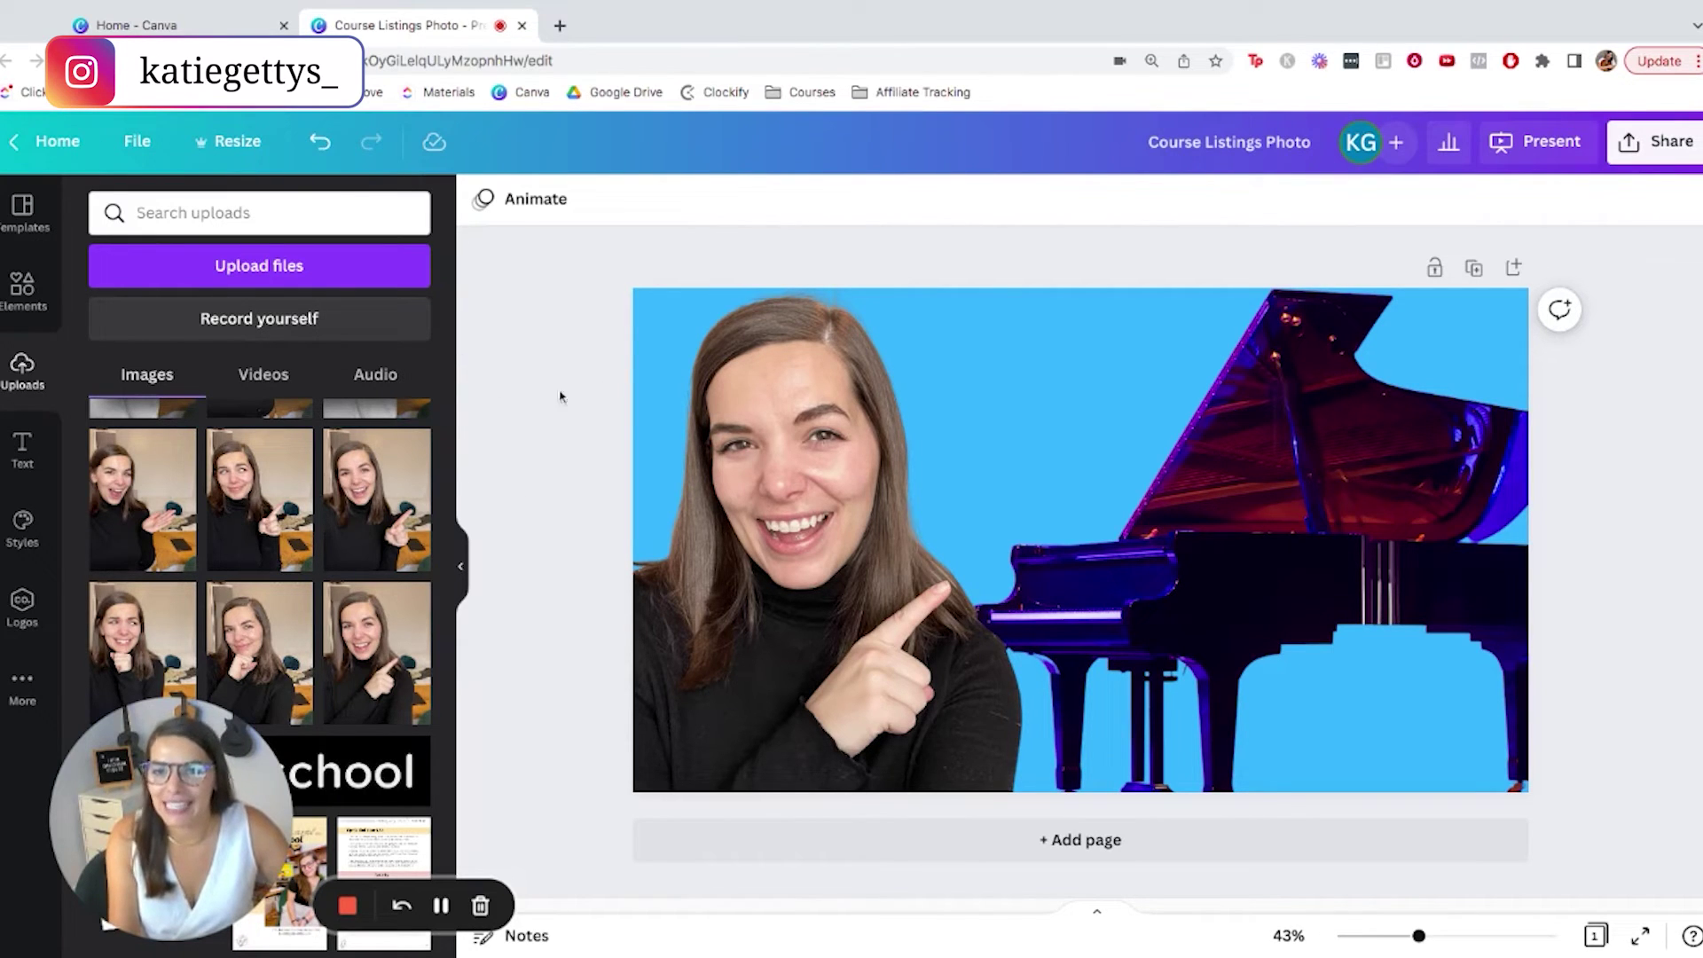
{"action": "left_click", "coordinate": [18, 452]}
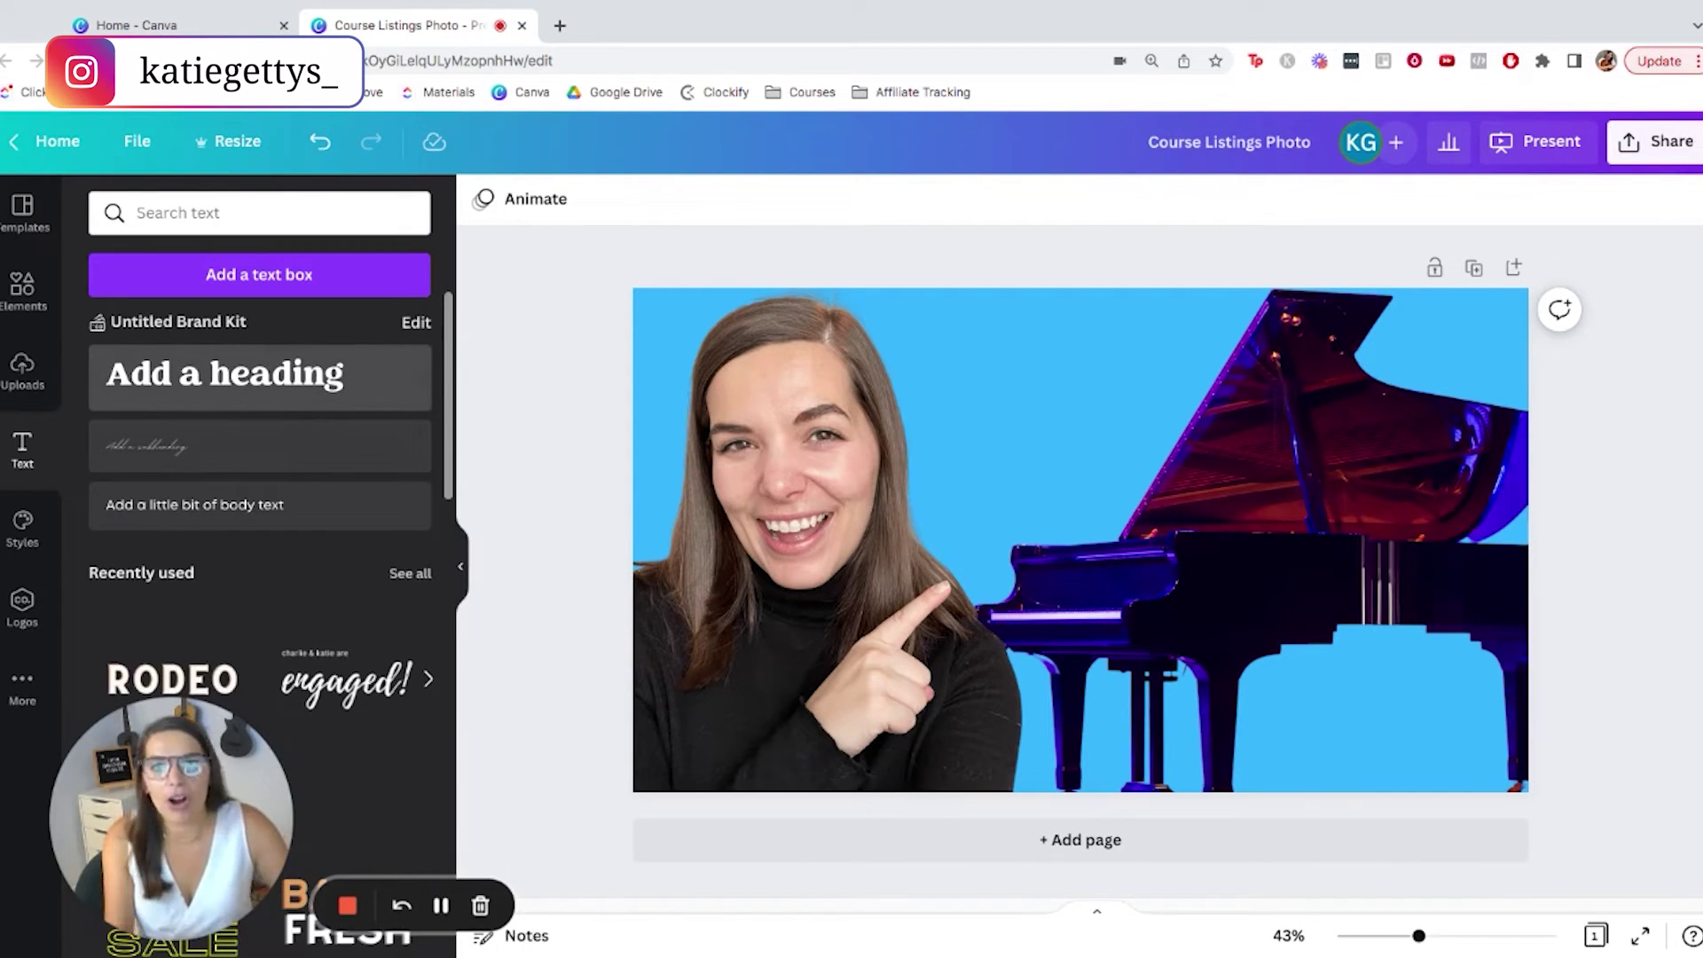
Step: Add an 'Add a heading' text box and enlarge it on the slide
{"action": "left_click", "coordinate": [225, 374]}
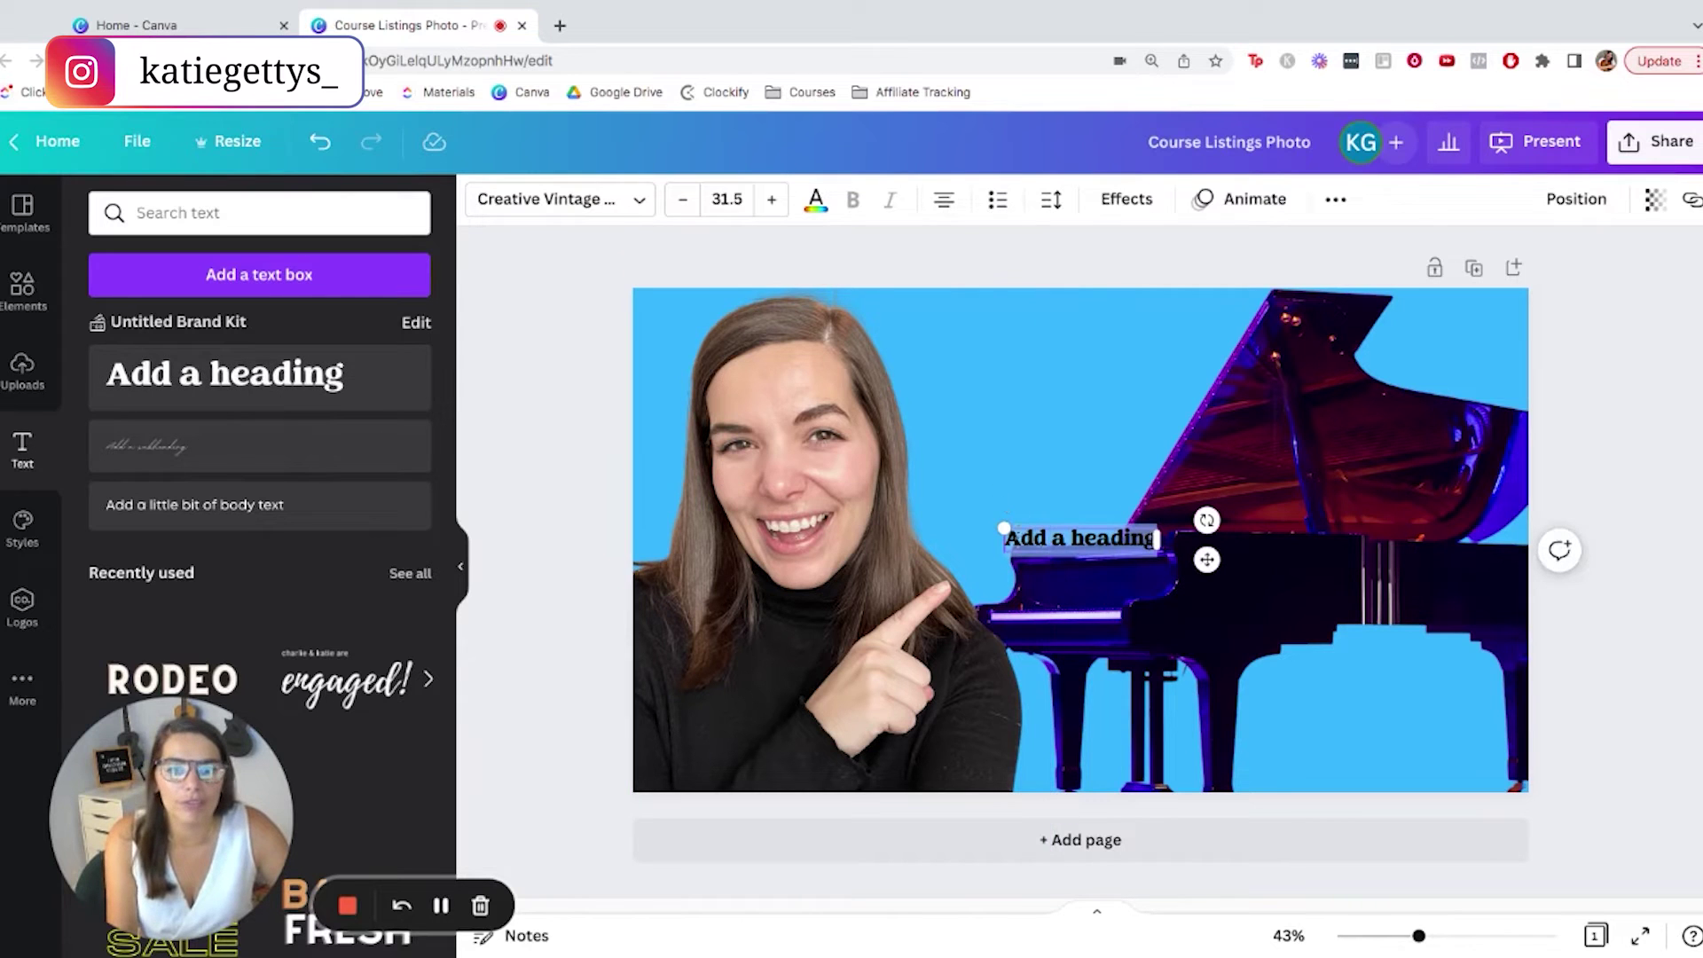
{"action": "left_click_drag", "start_coordinate": [1000, 530], "coordinate": [709, 483]}
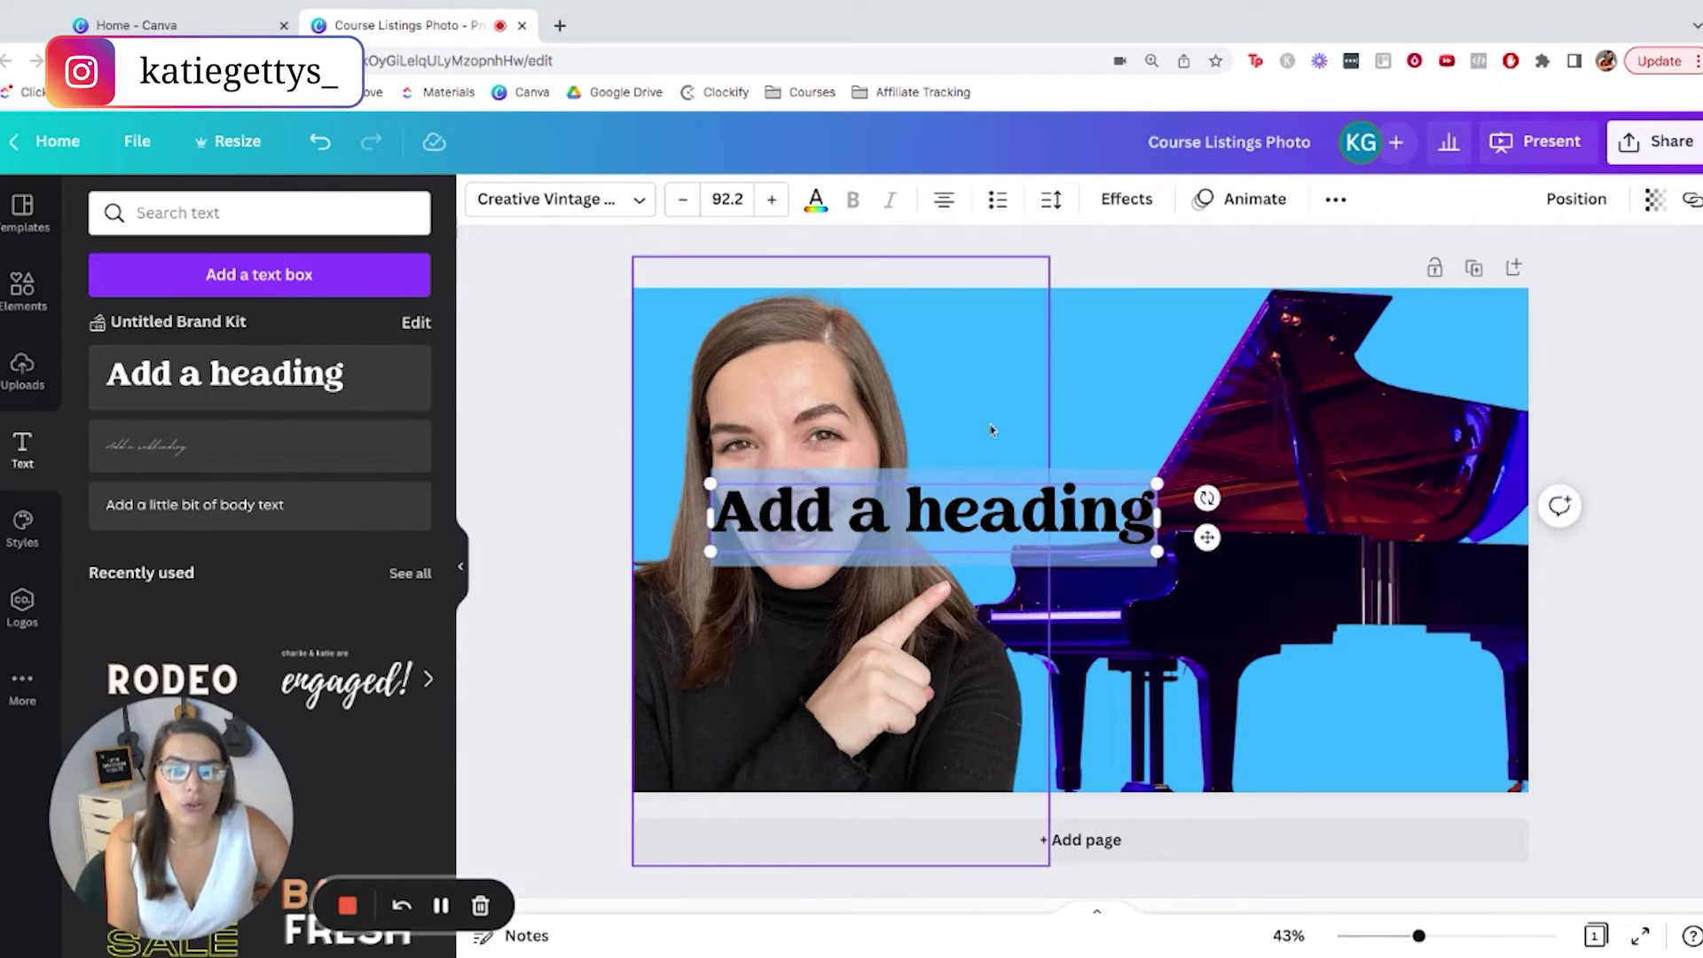
{"action": "left_click", "coordinate": [1064, 427]}
{"action": "left_click_drag", "start_coordinate": [887, 510], "coordinate": [958, 519]}
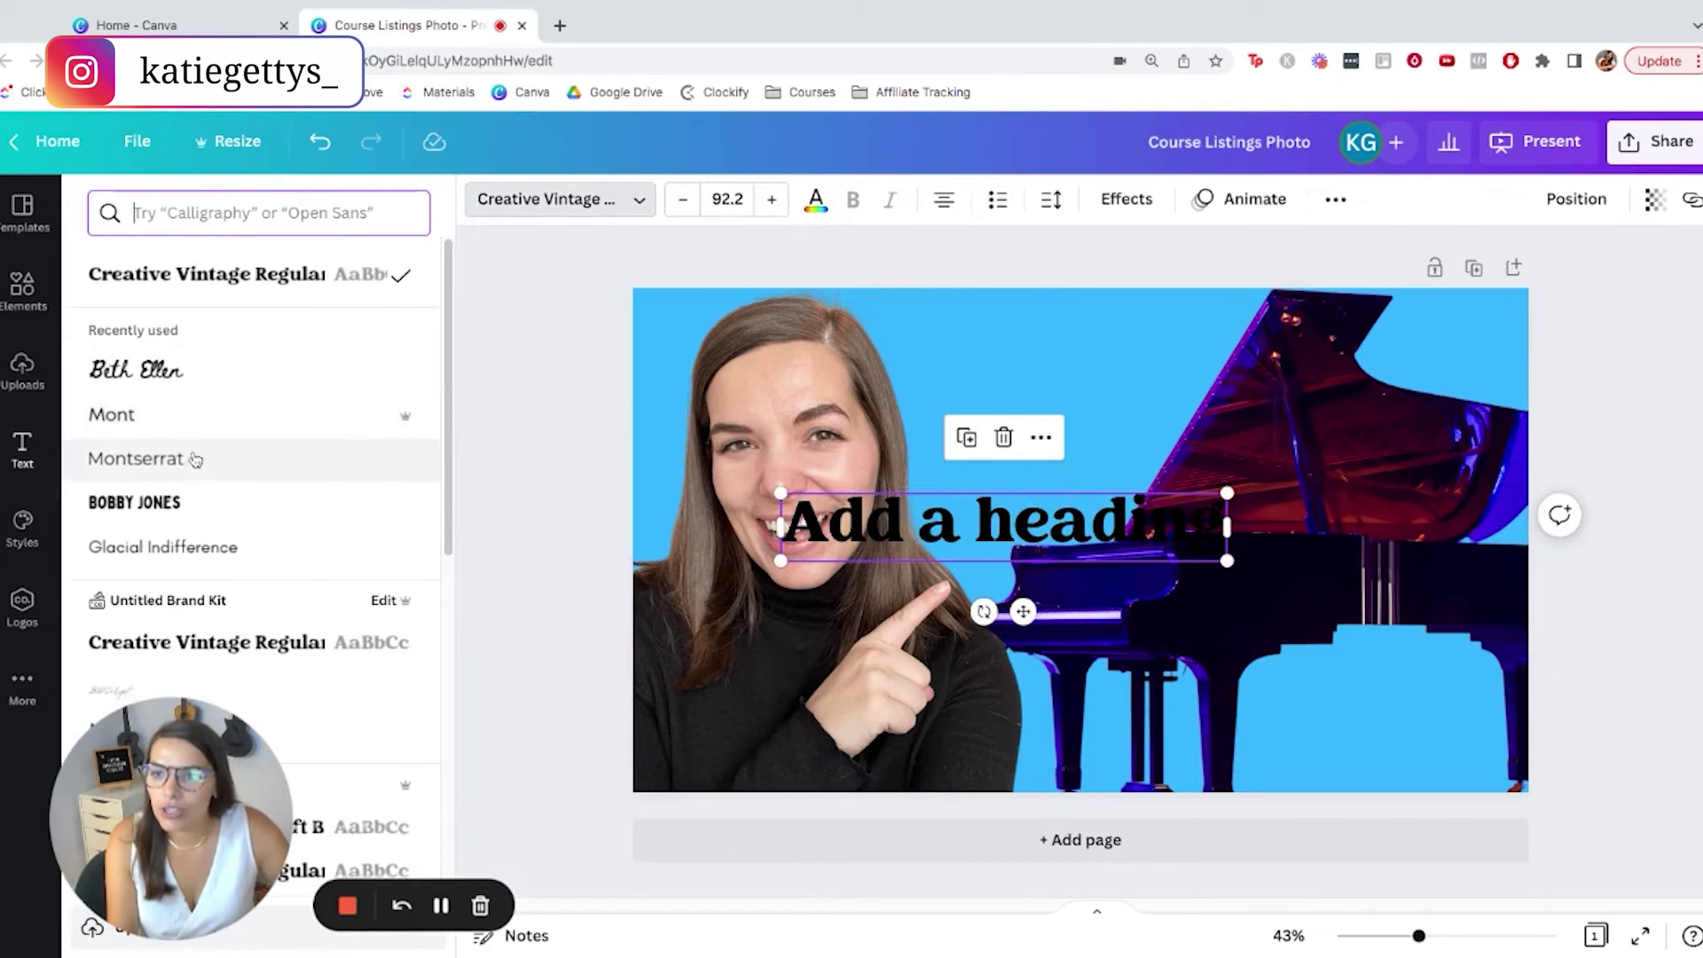
Step: Switch the heading to Bobby Jones, enlarge it to size 162, and place it low
{"action": "left_click", "coordinate": [197, 518]}
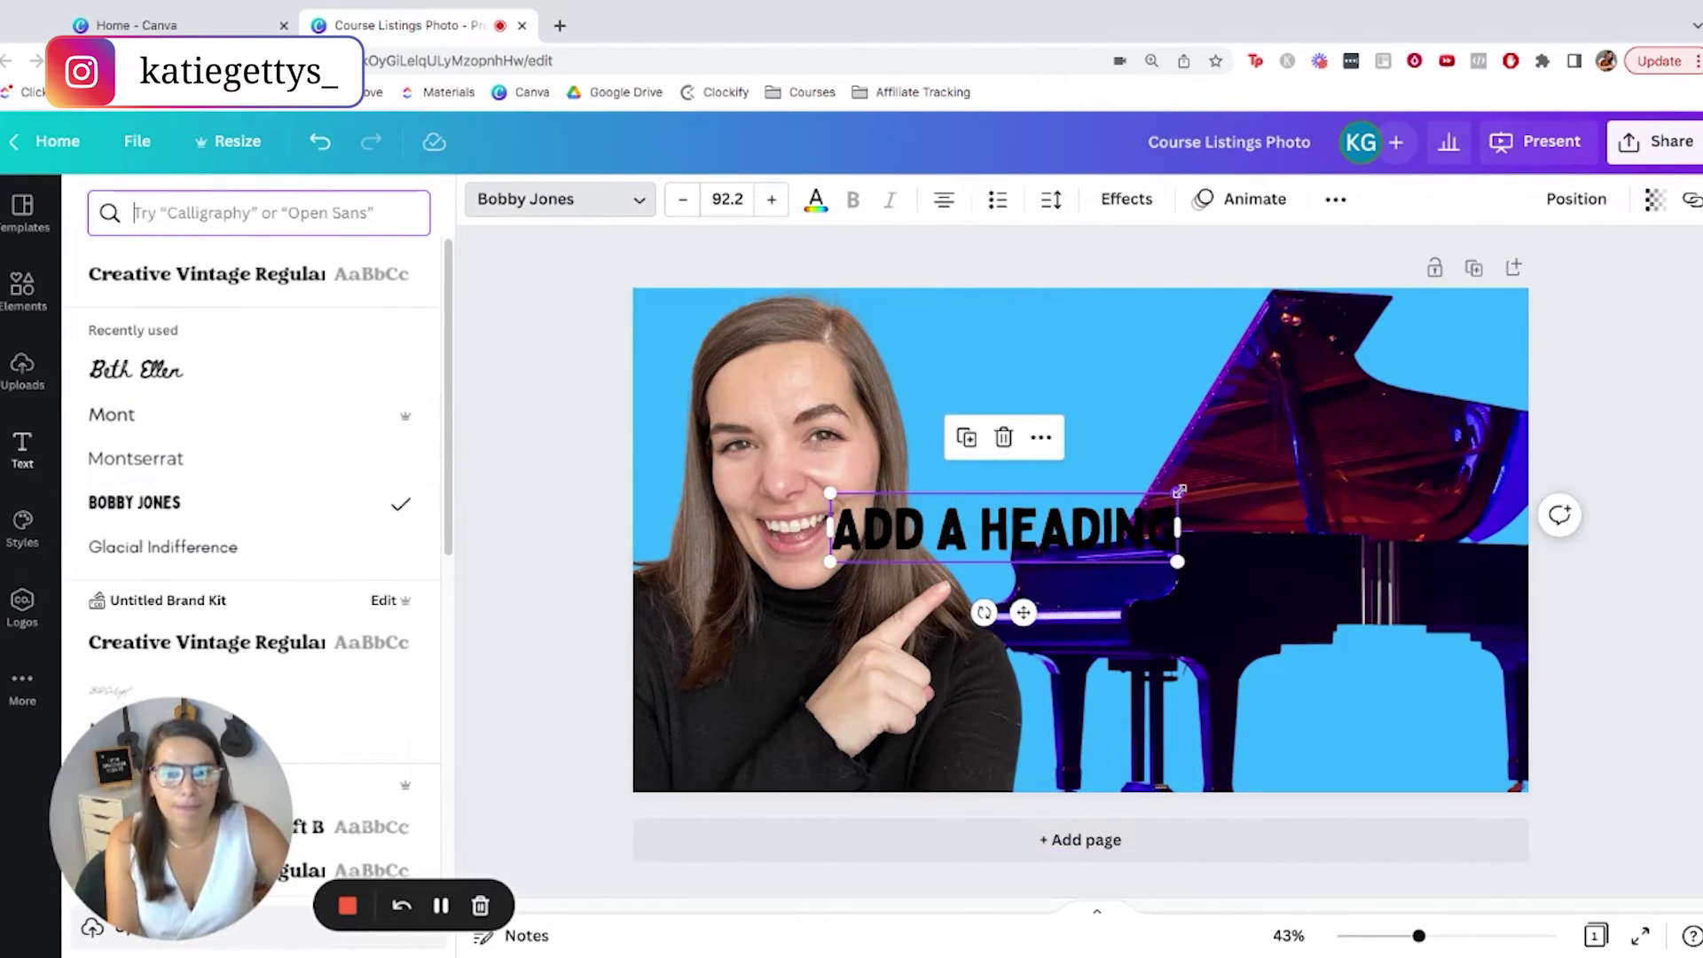
{"action": "left_click_drag", "start_coordinate": [1180, 494], "coordinate": [1440, 444]}
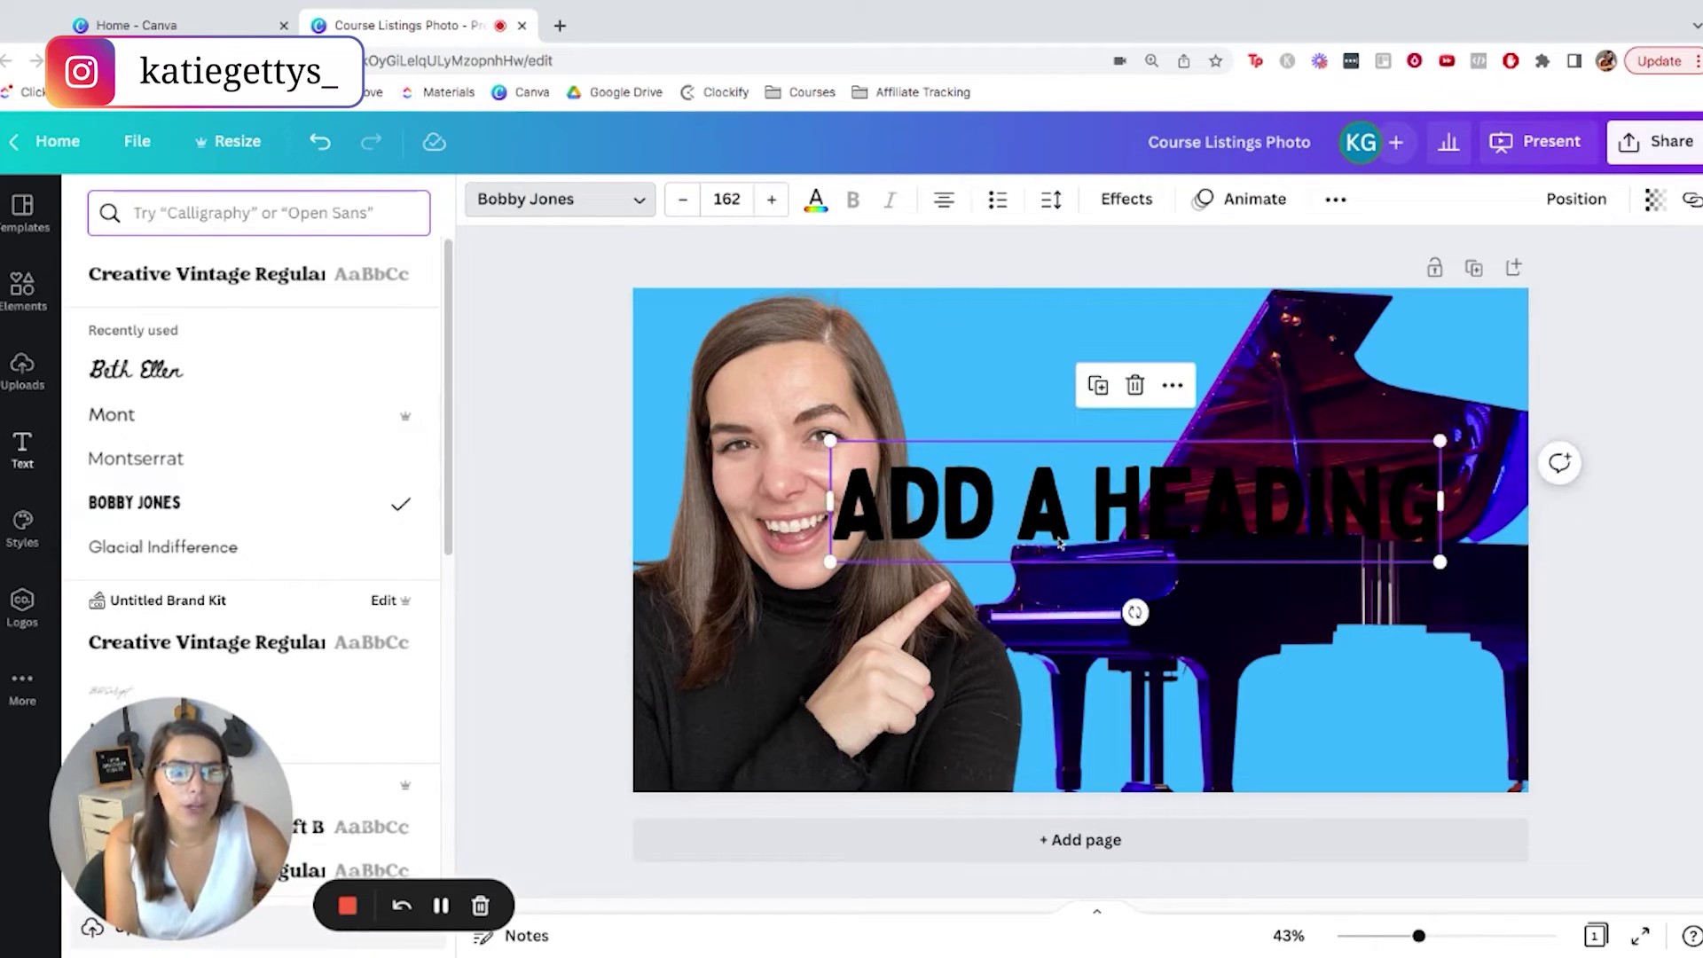
{"action": "left_click_drag", "start_coordinate": [1043, 524], "coordinate": [988, 535]}
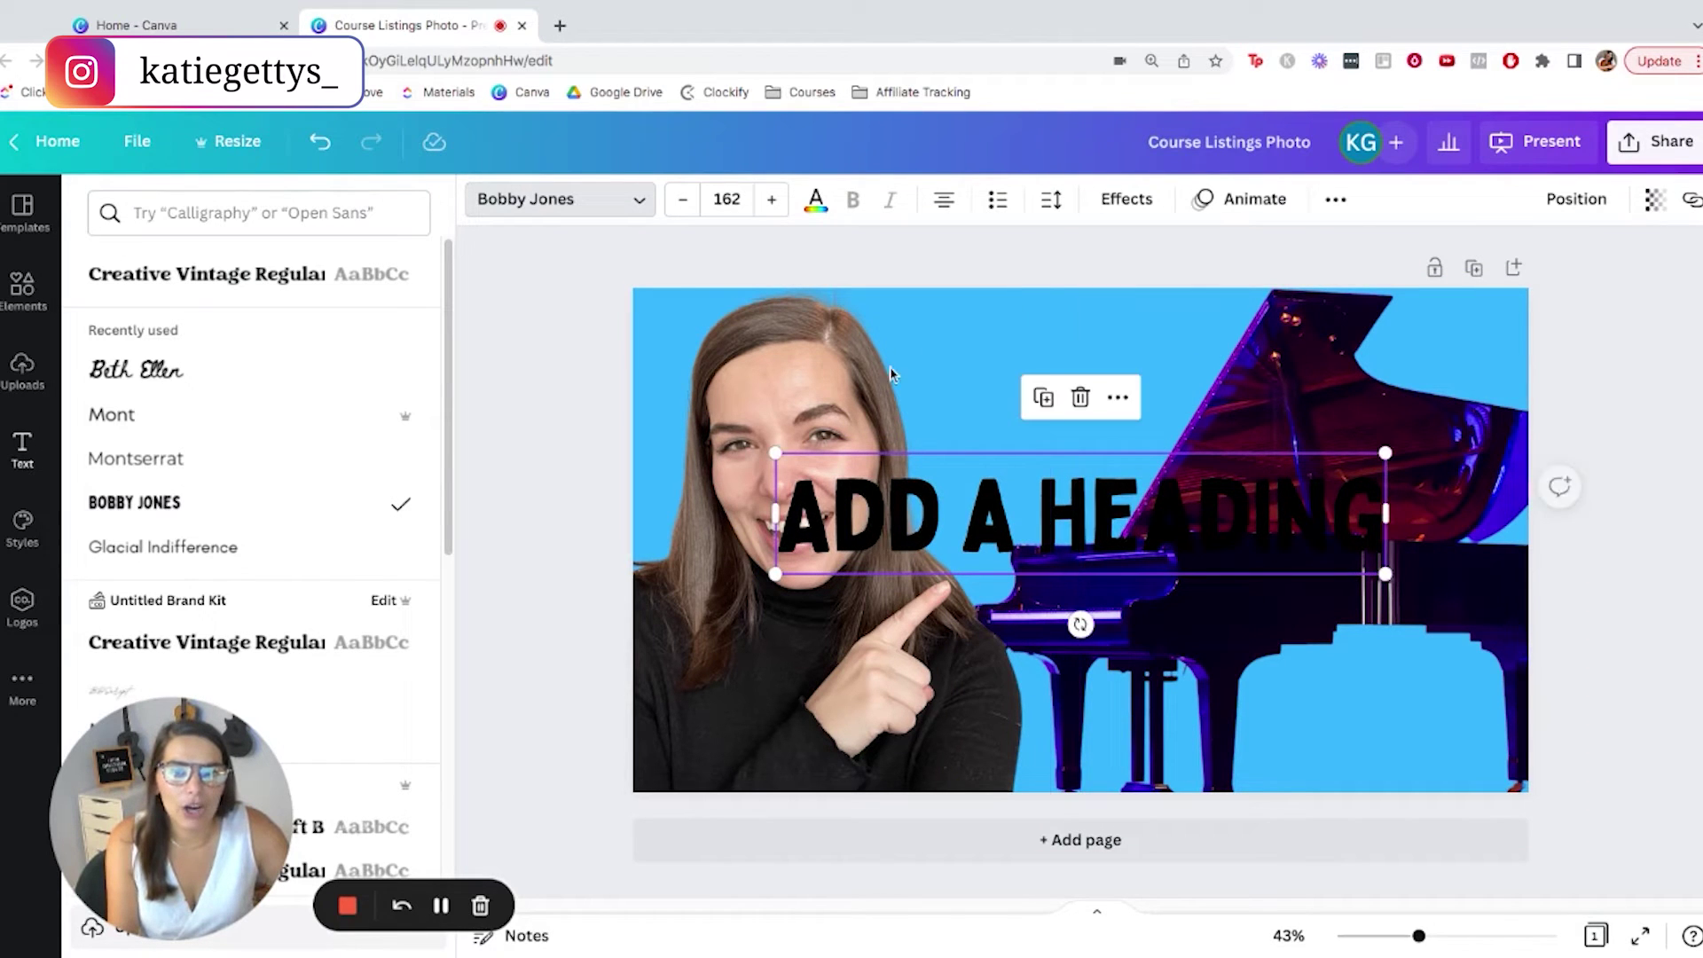
{"action": "left_click_drag", "start_coordinate": [936, 483], "coordinate": [956, 536]}
{"action": "left_click", "coordinate": [1286, 517]}
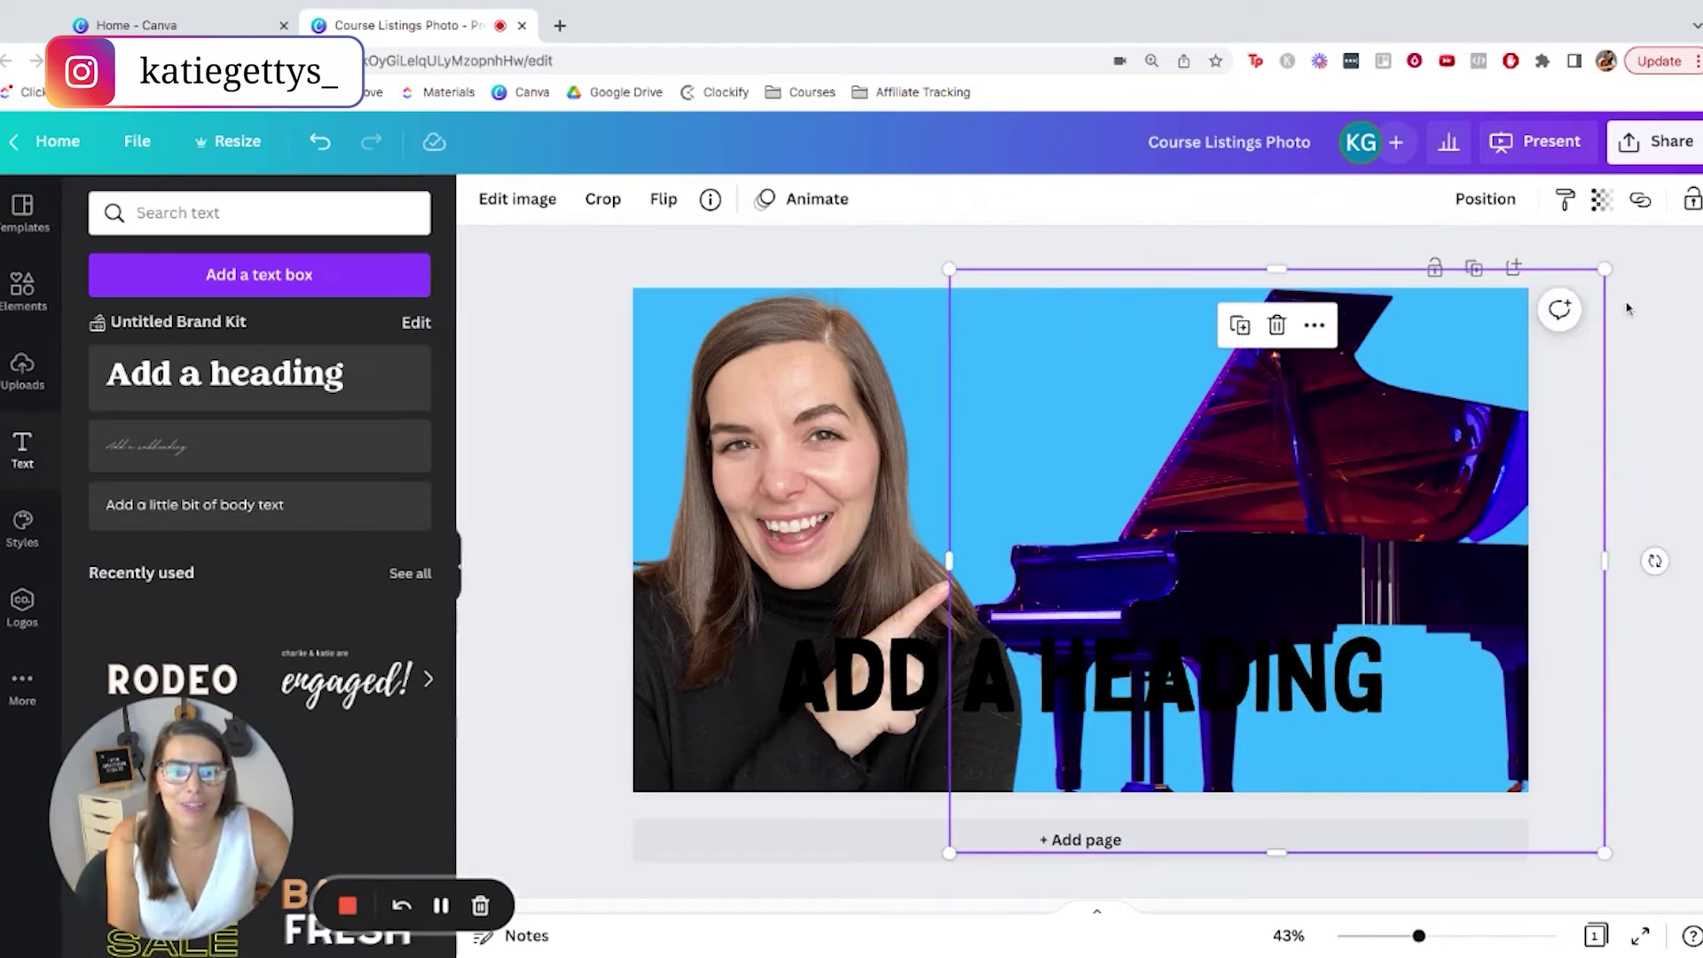
Step: Enlarge and fine-tune the piano's position, adjusting the heading's height around it
{"action": "left_click_drag", "start_coordinate": [1608, 270], "coordinate": [1652, 229]}
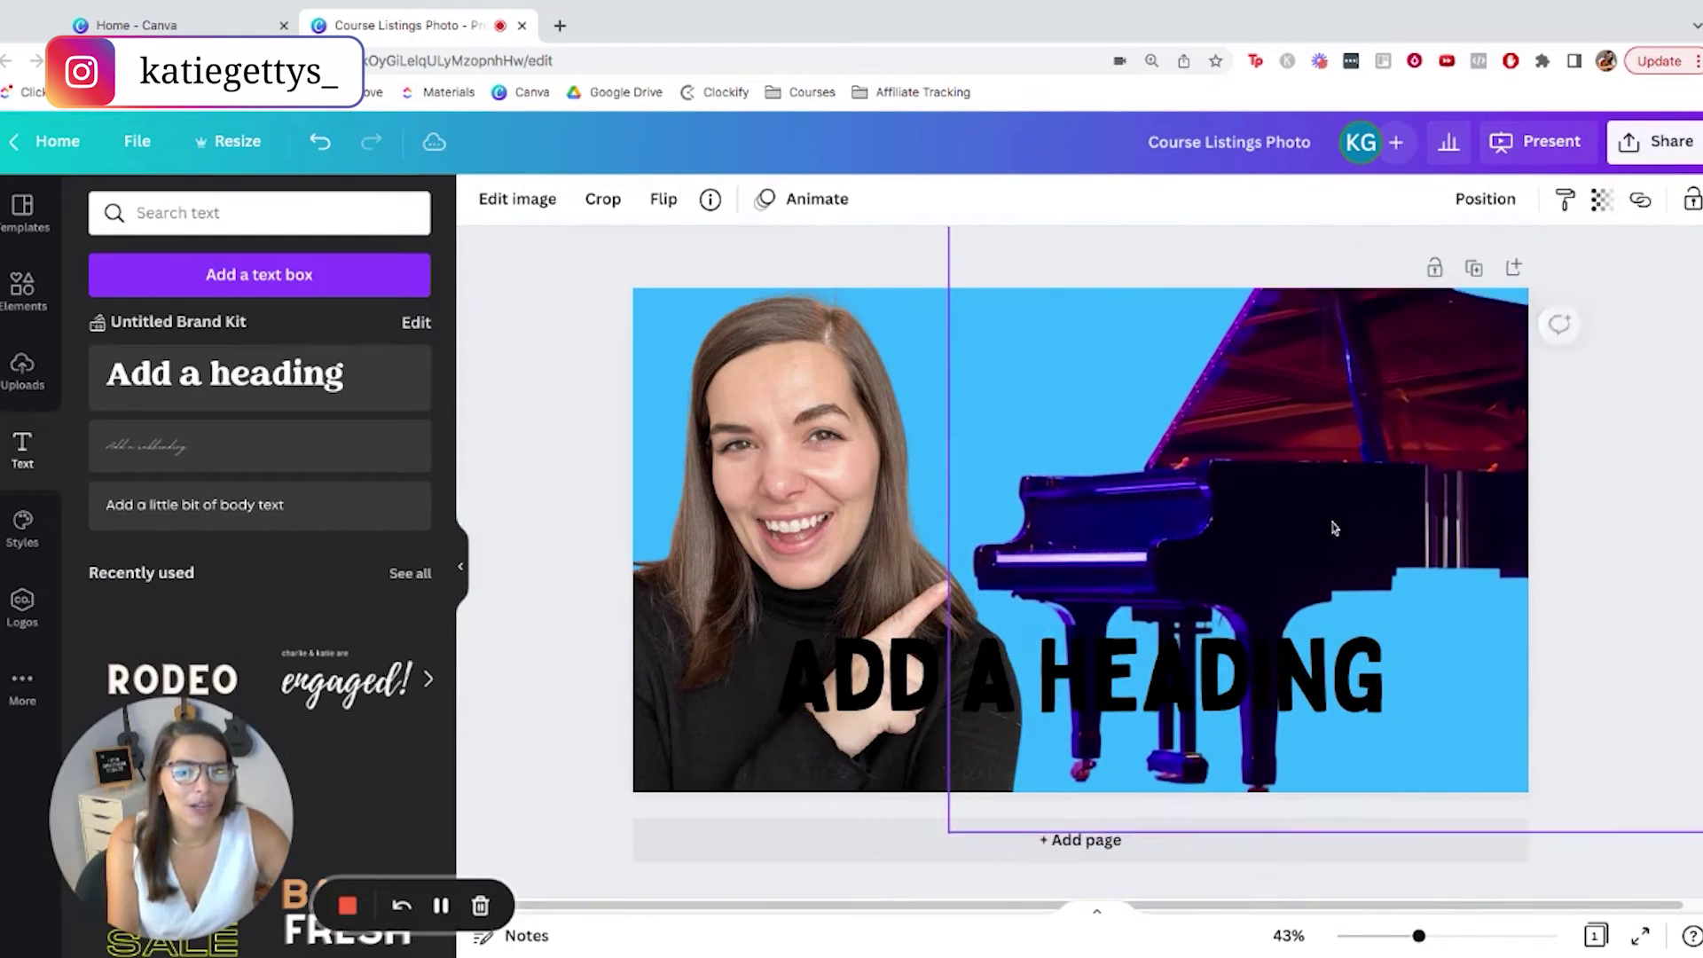
{"action": "mouse_move", "coordinate": [1325, 568]}
{"action": "left_mouse_down"}
{"action": "mouse_move", "coordinate": [1333, 528]}
{"action": "mouse_move", "coordinate": [1333, 543]}
{"action": "left_mouse_up"}
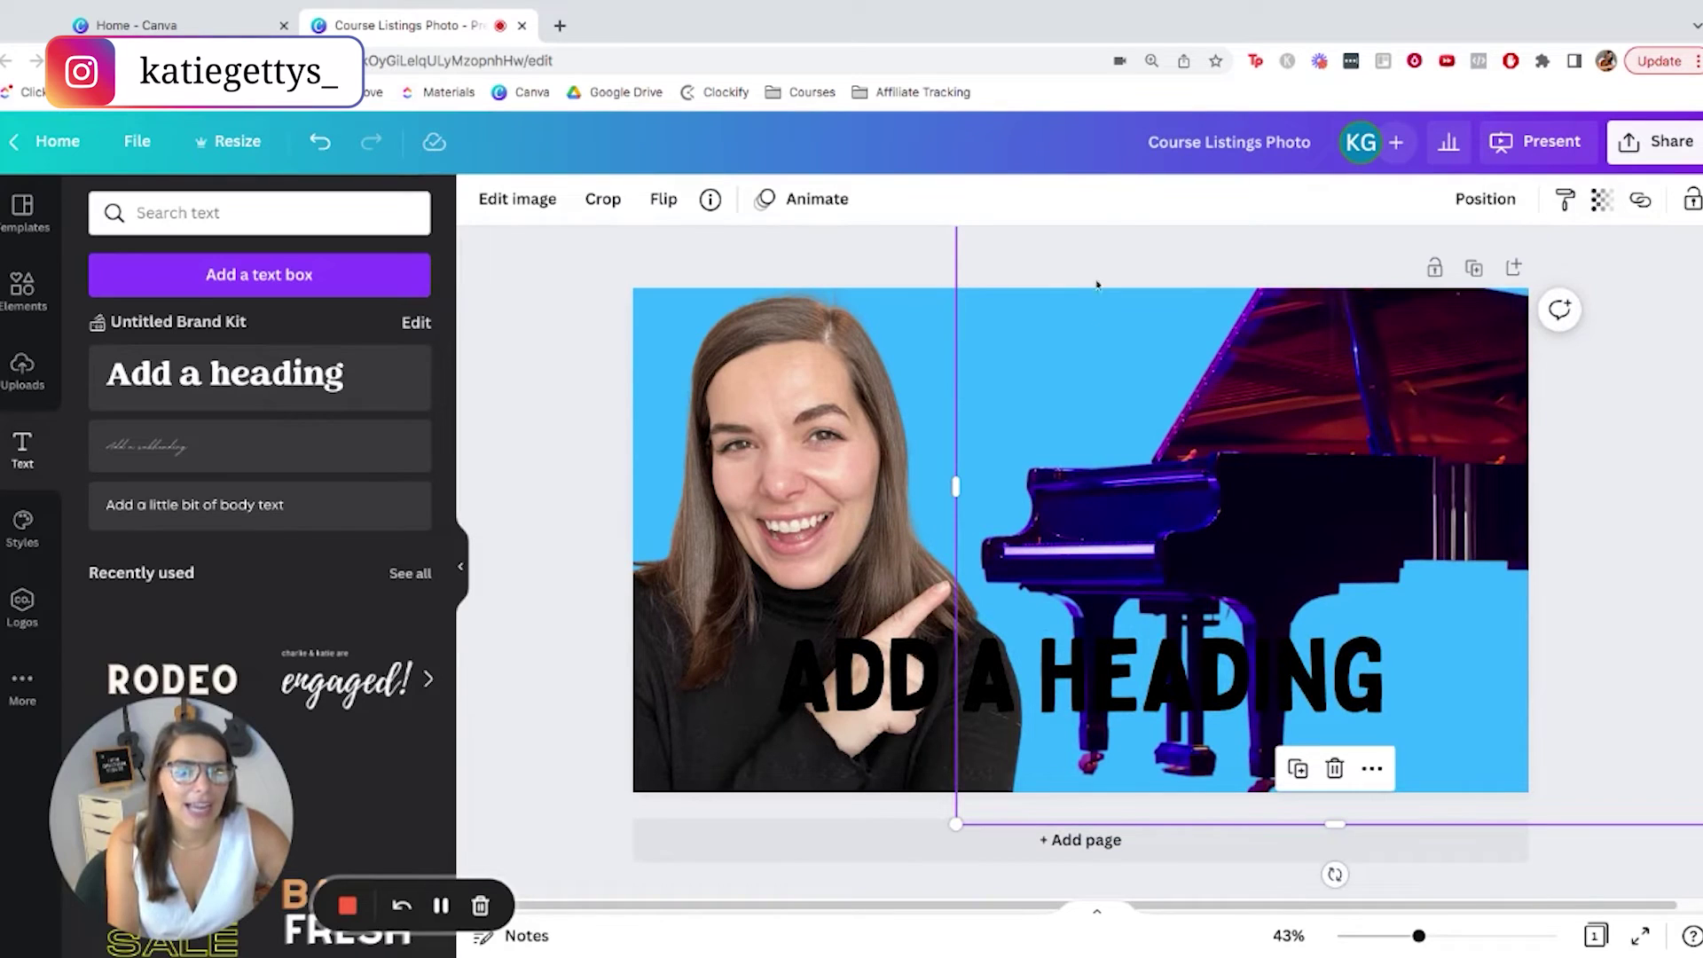
{"action": "left_click_drag", "start_coordinate": [1303, 479], "coordinate": [1292, 519]}
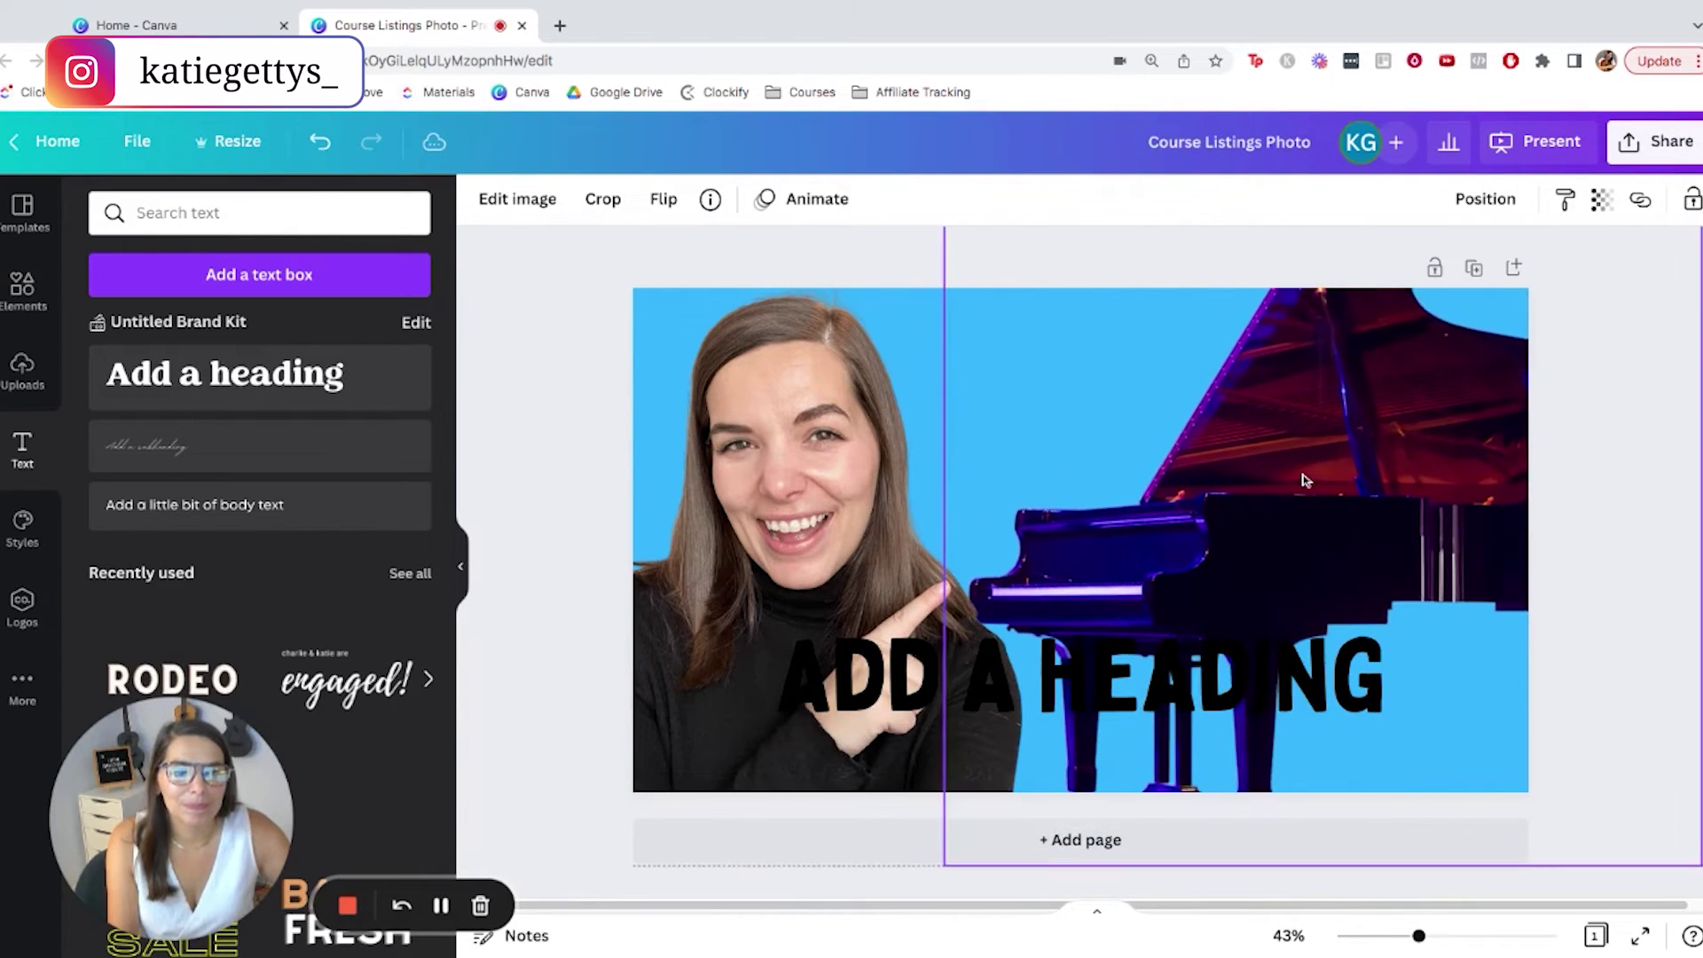
{"action": "left_click_drag", "start_coordinate": [1179, 690], "coordinate": [1179, 668]}
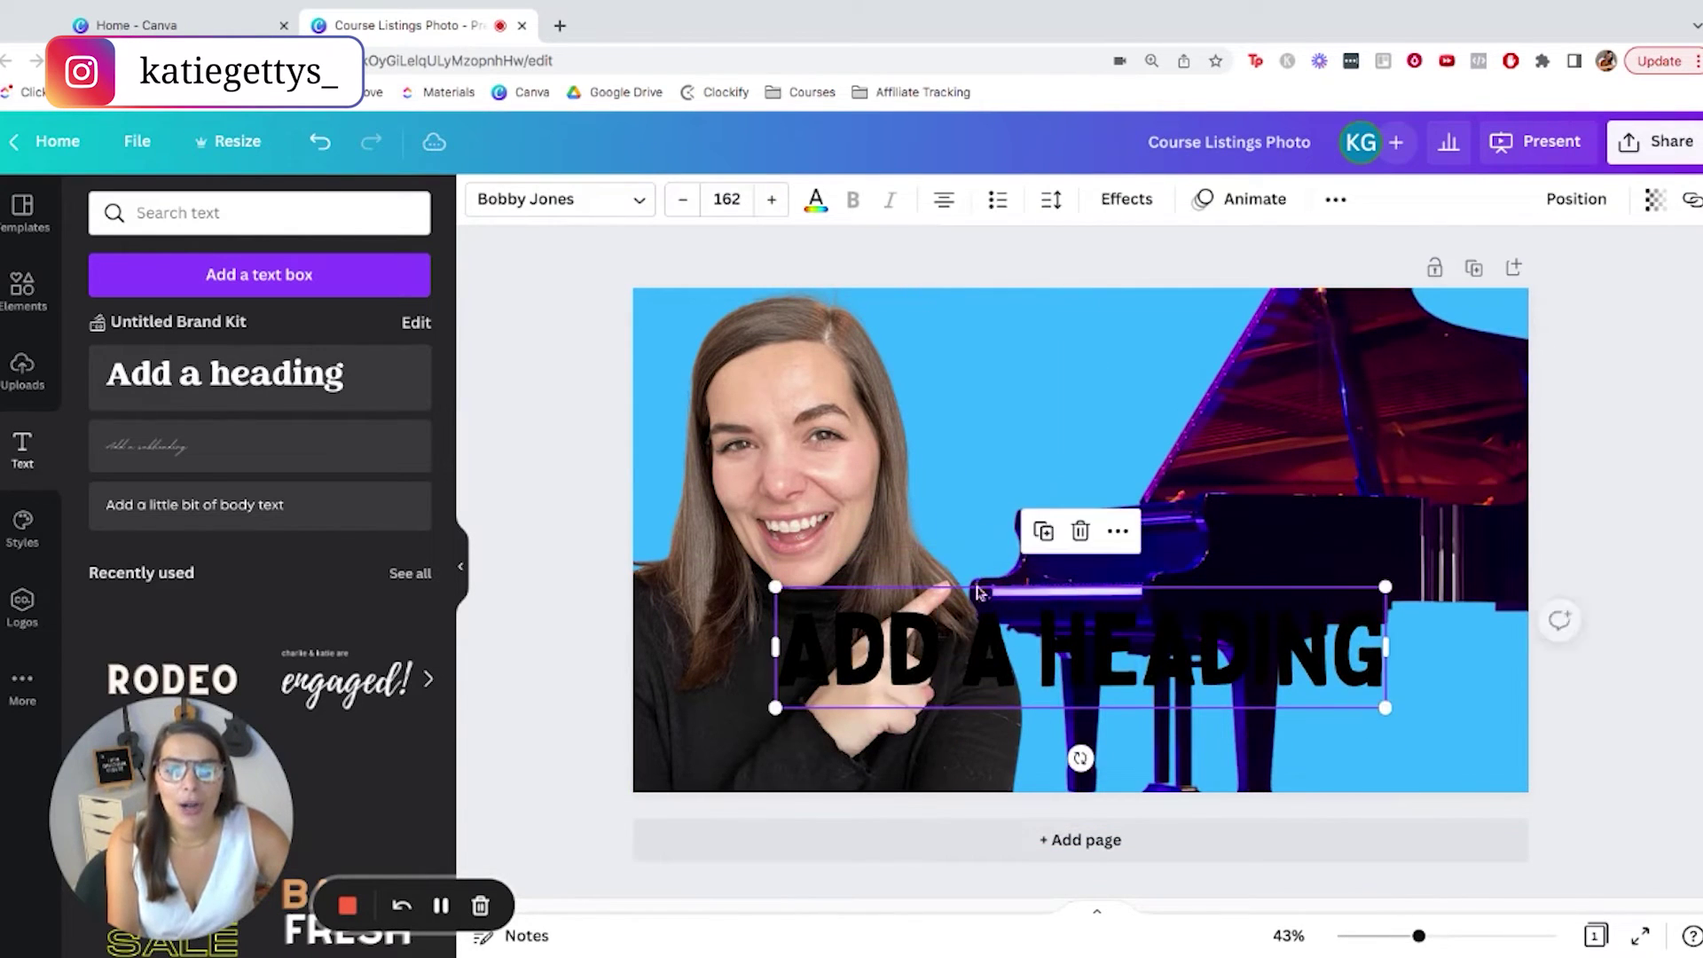
{"action": "left_click", "coordinate": [861, 525]}
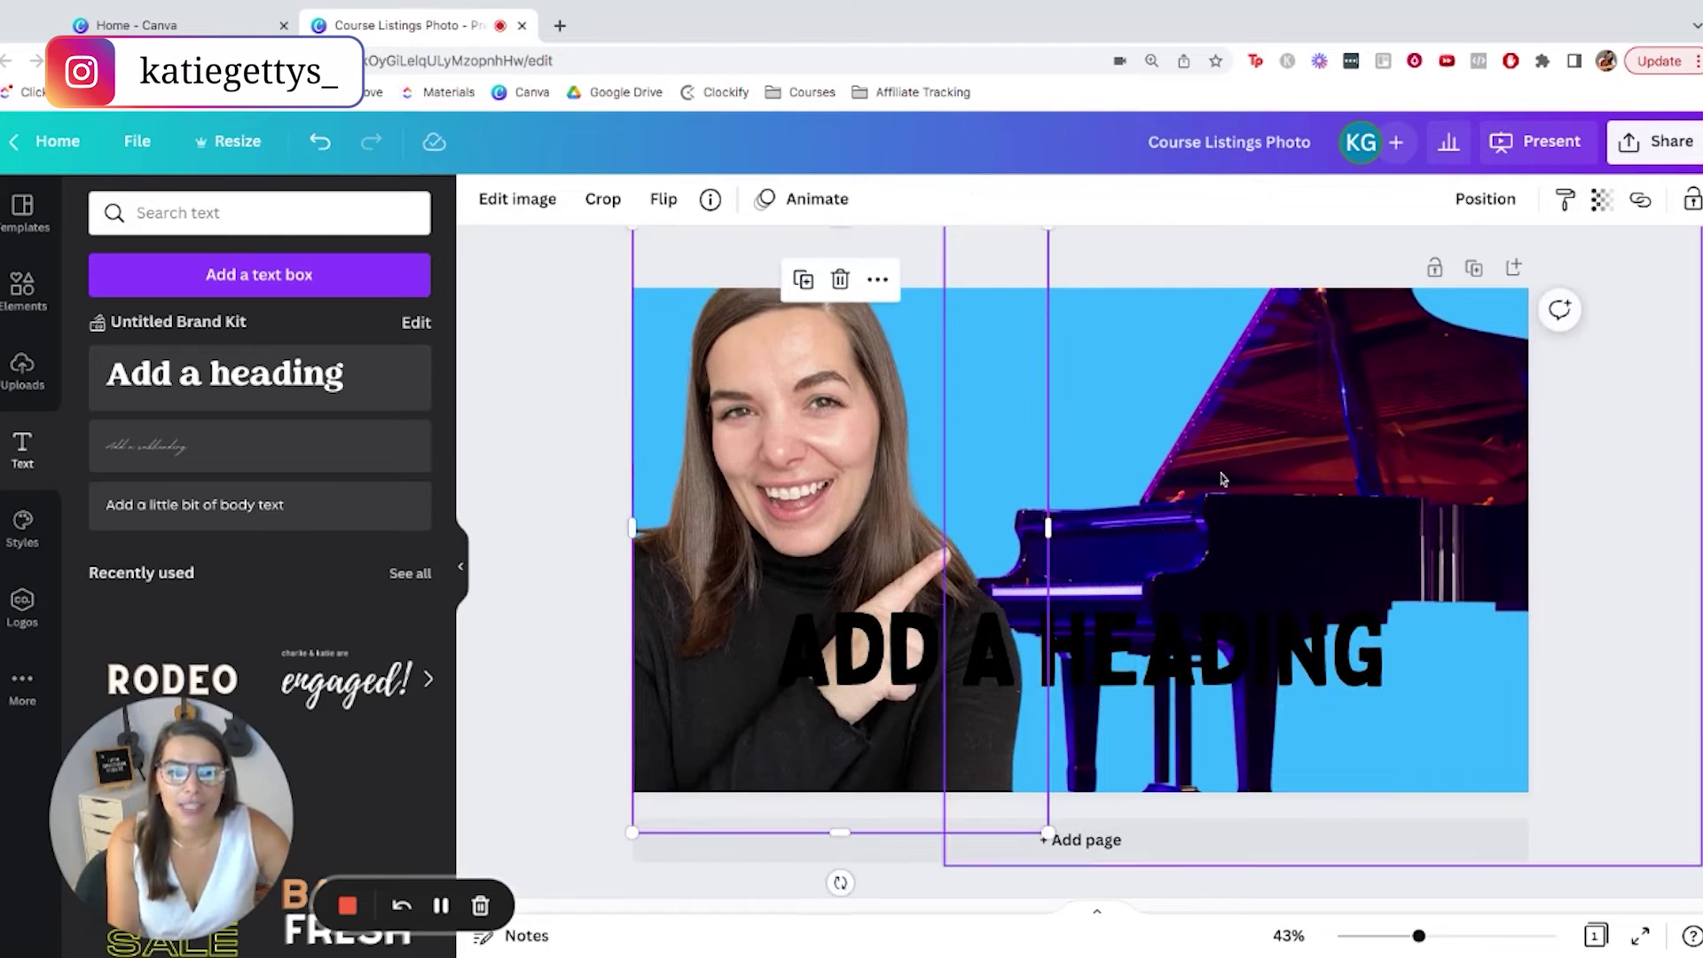
{"action": "left_click_drag", "start_coordinate": [1202, 446], "coordinate": [1222, 479]}
{"action": "left_click_drag", "start_coordinate": [1179, 656], "coordinate": [1179, 705]}
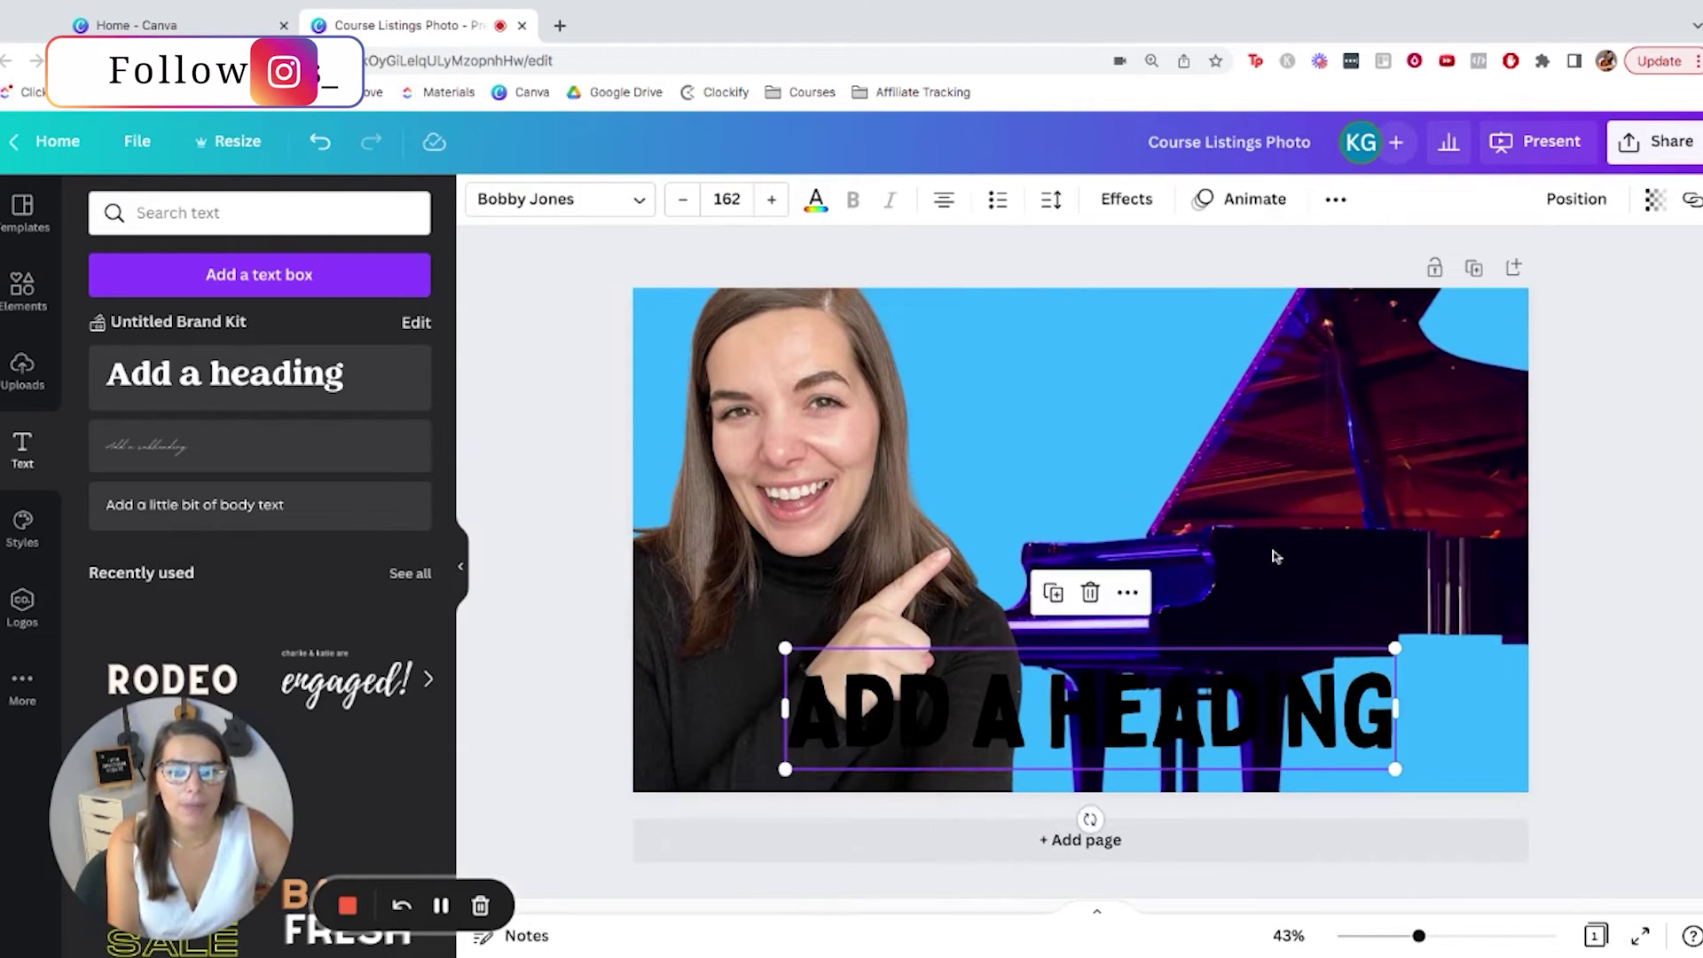
{"action": "left_click_drag", "start_coordinate": [1271, 577], "coordinate": [1275, 556]}
Step: Make the heading text white and nudge it slightly upward
{"action": "left_click", "coordinate": [887, 701]}
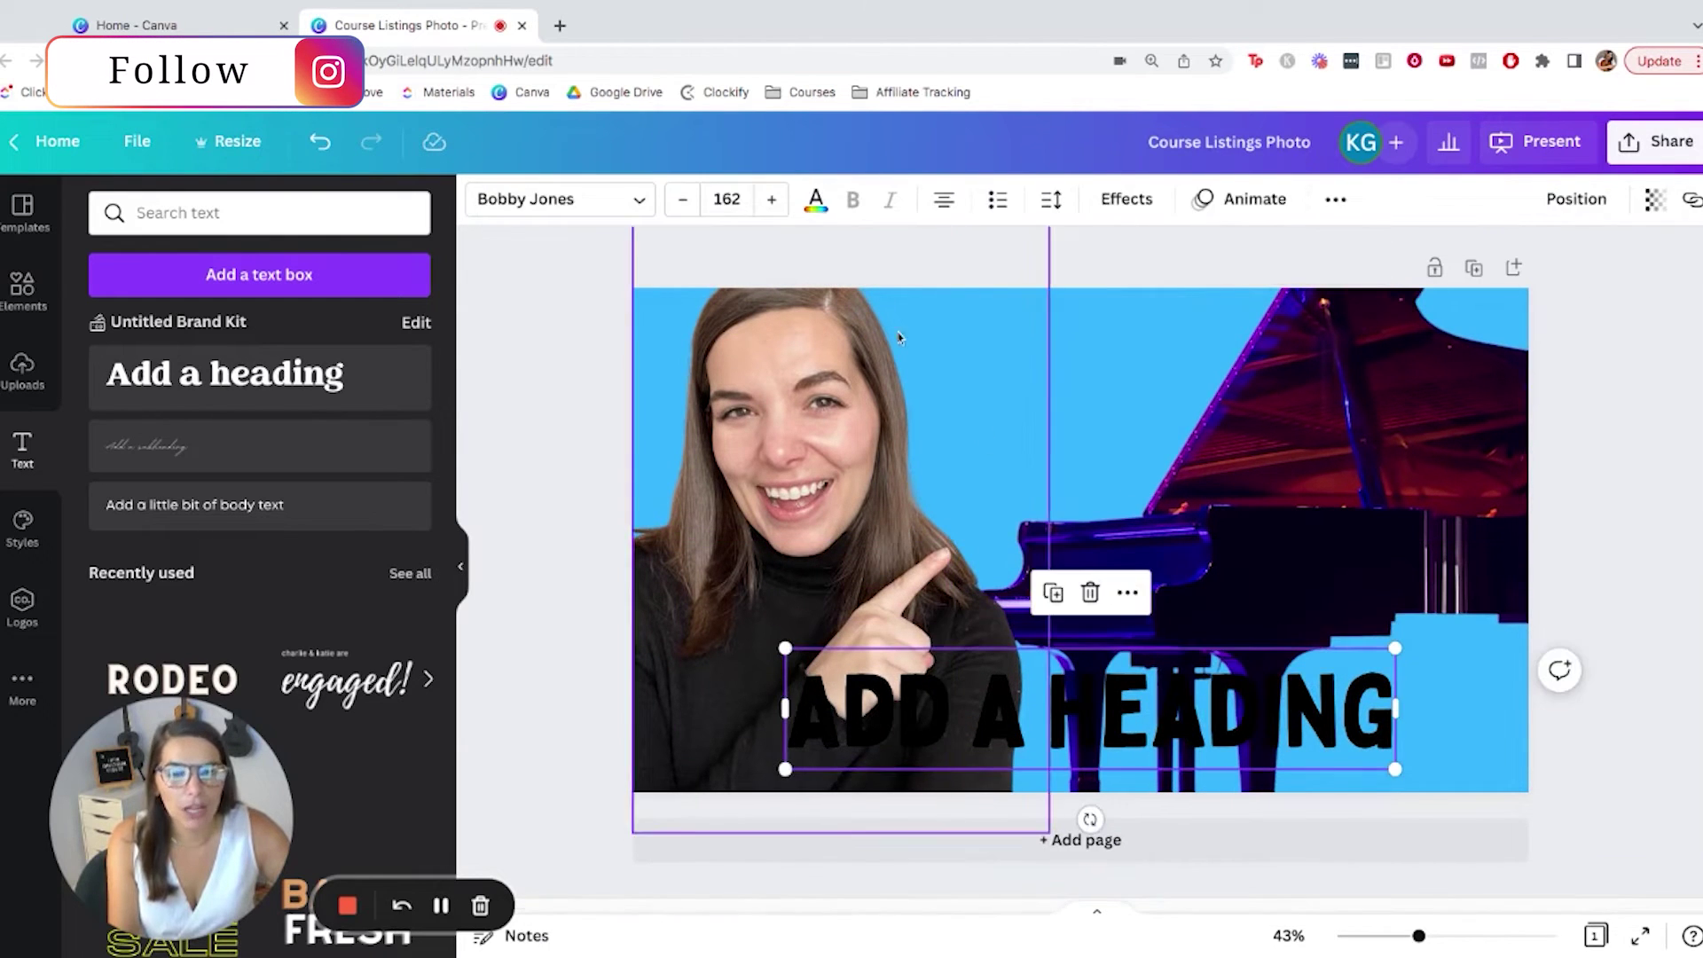
{"action": "left_click", "coordinate": [827, 214]}
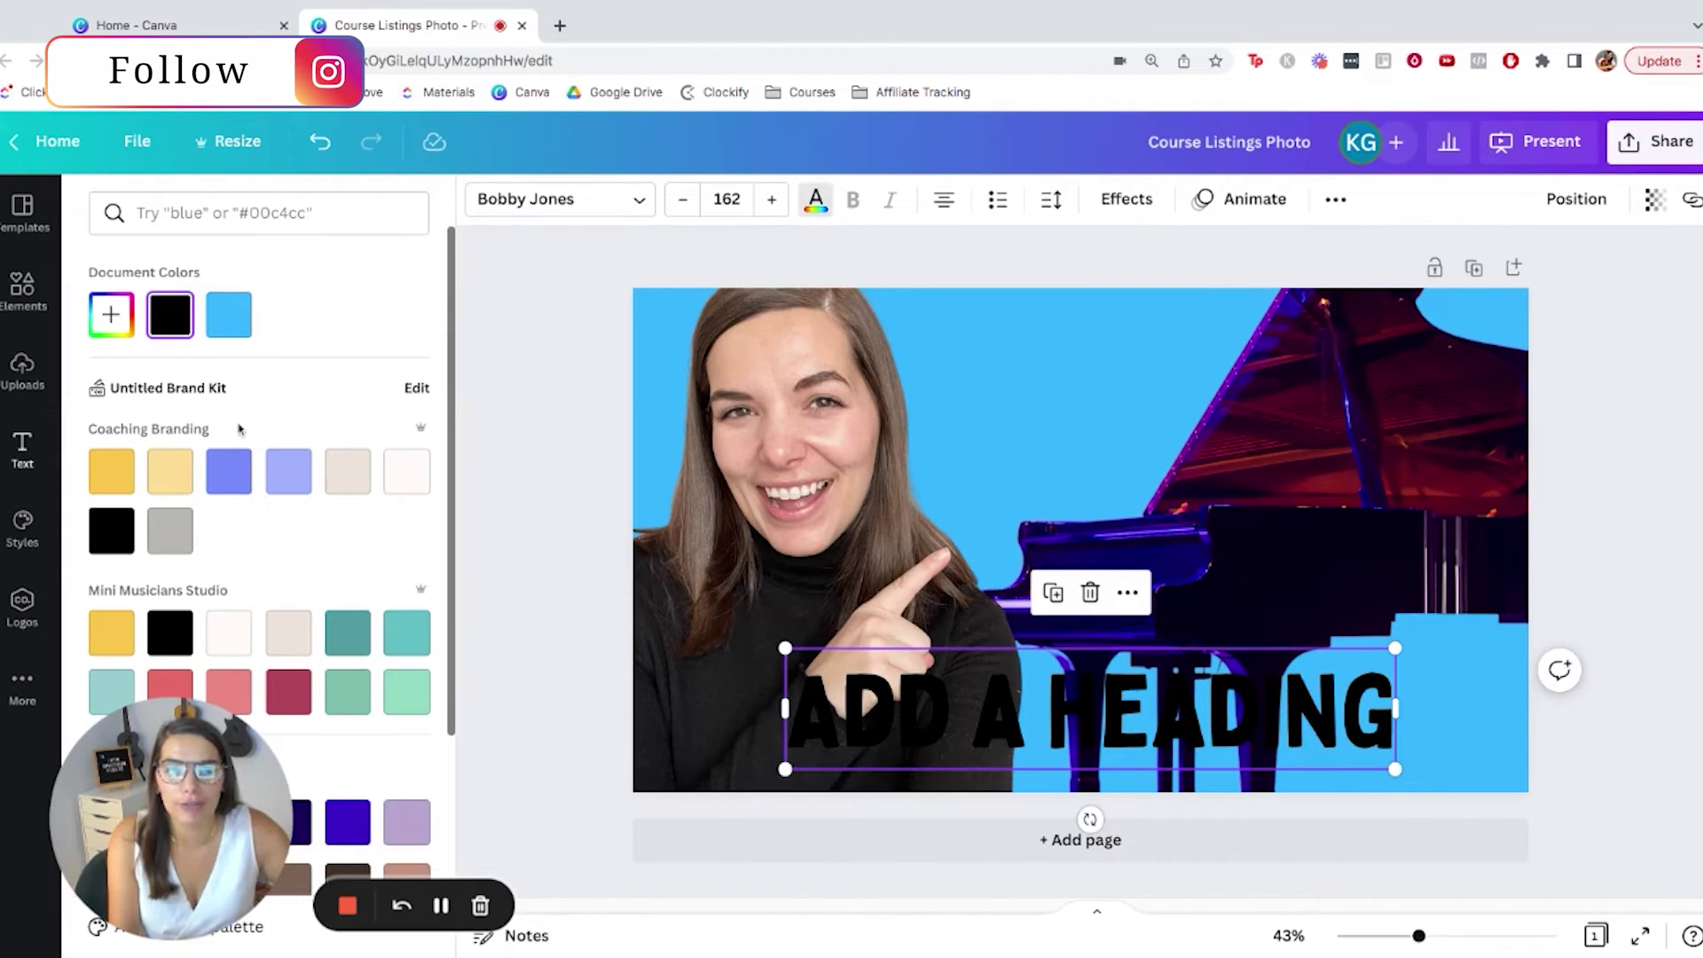
{"action": "left_click", "coordinate": [420, 462]}
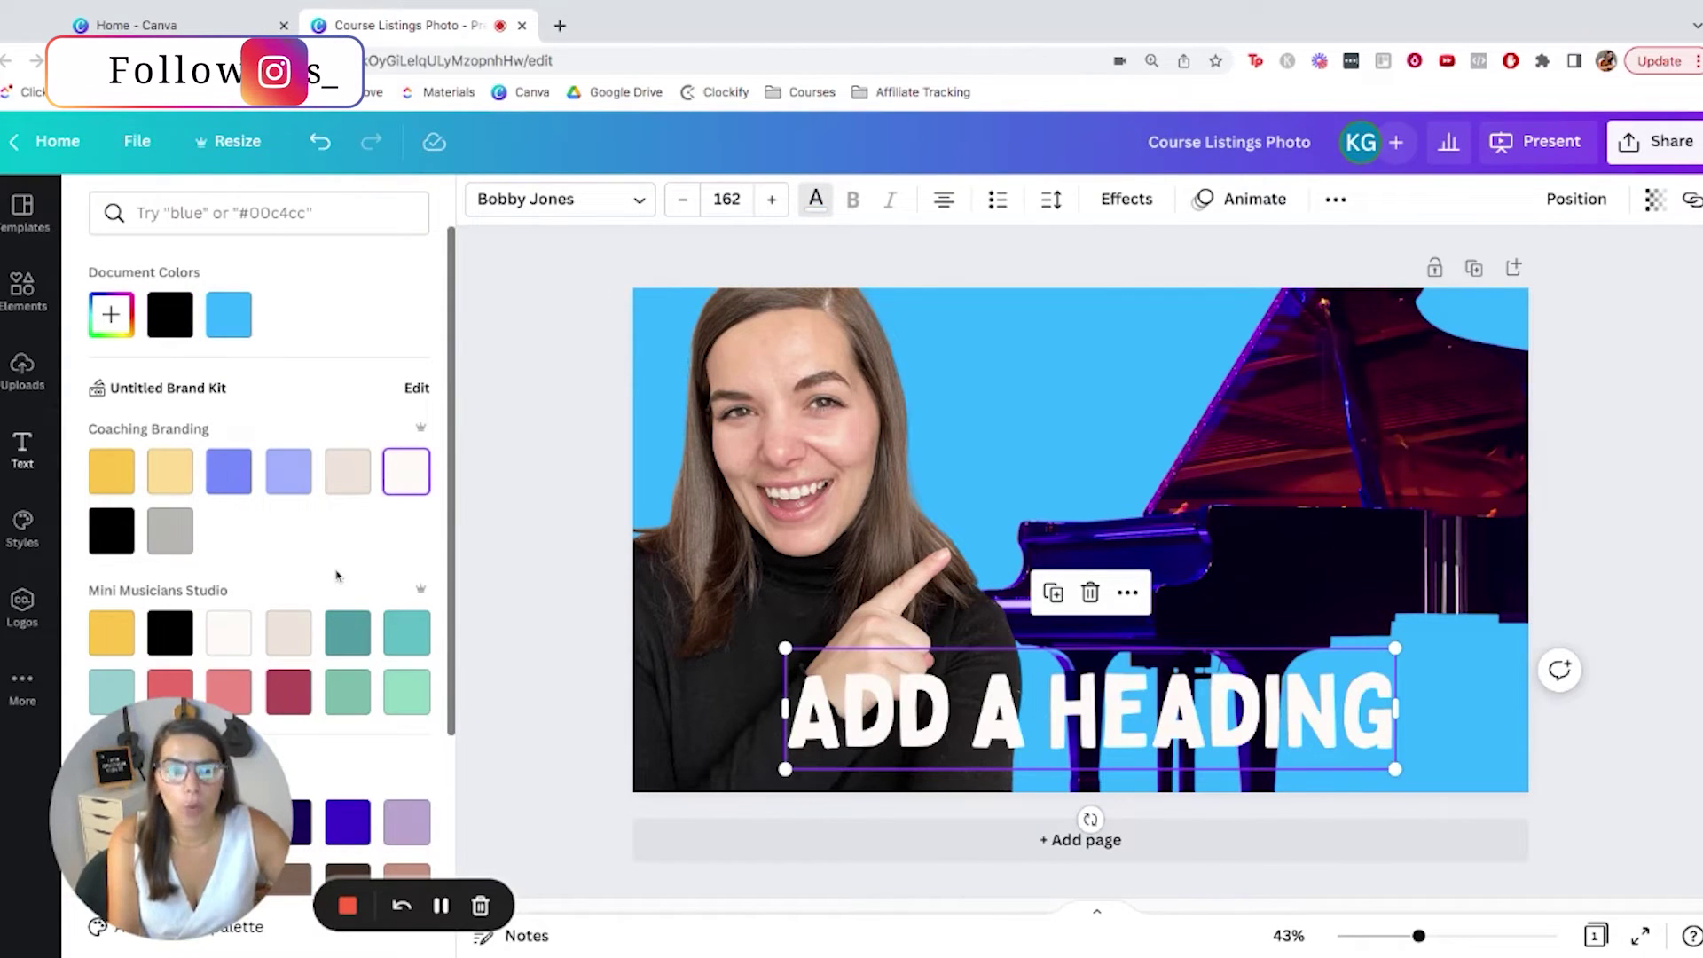
{"action": "left_click_drag", "start_coordinate": [1089, 728], "coordinate": [1089, 718]}
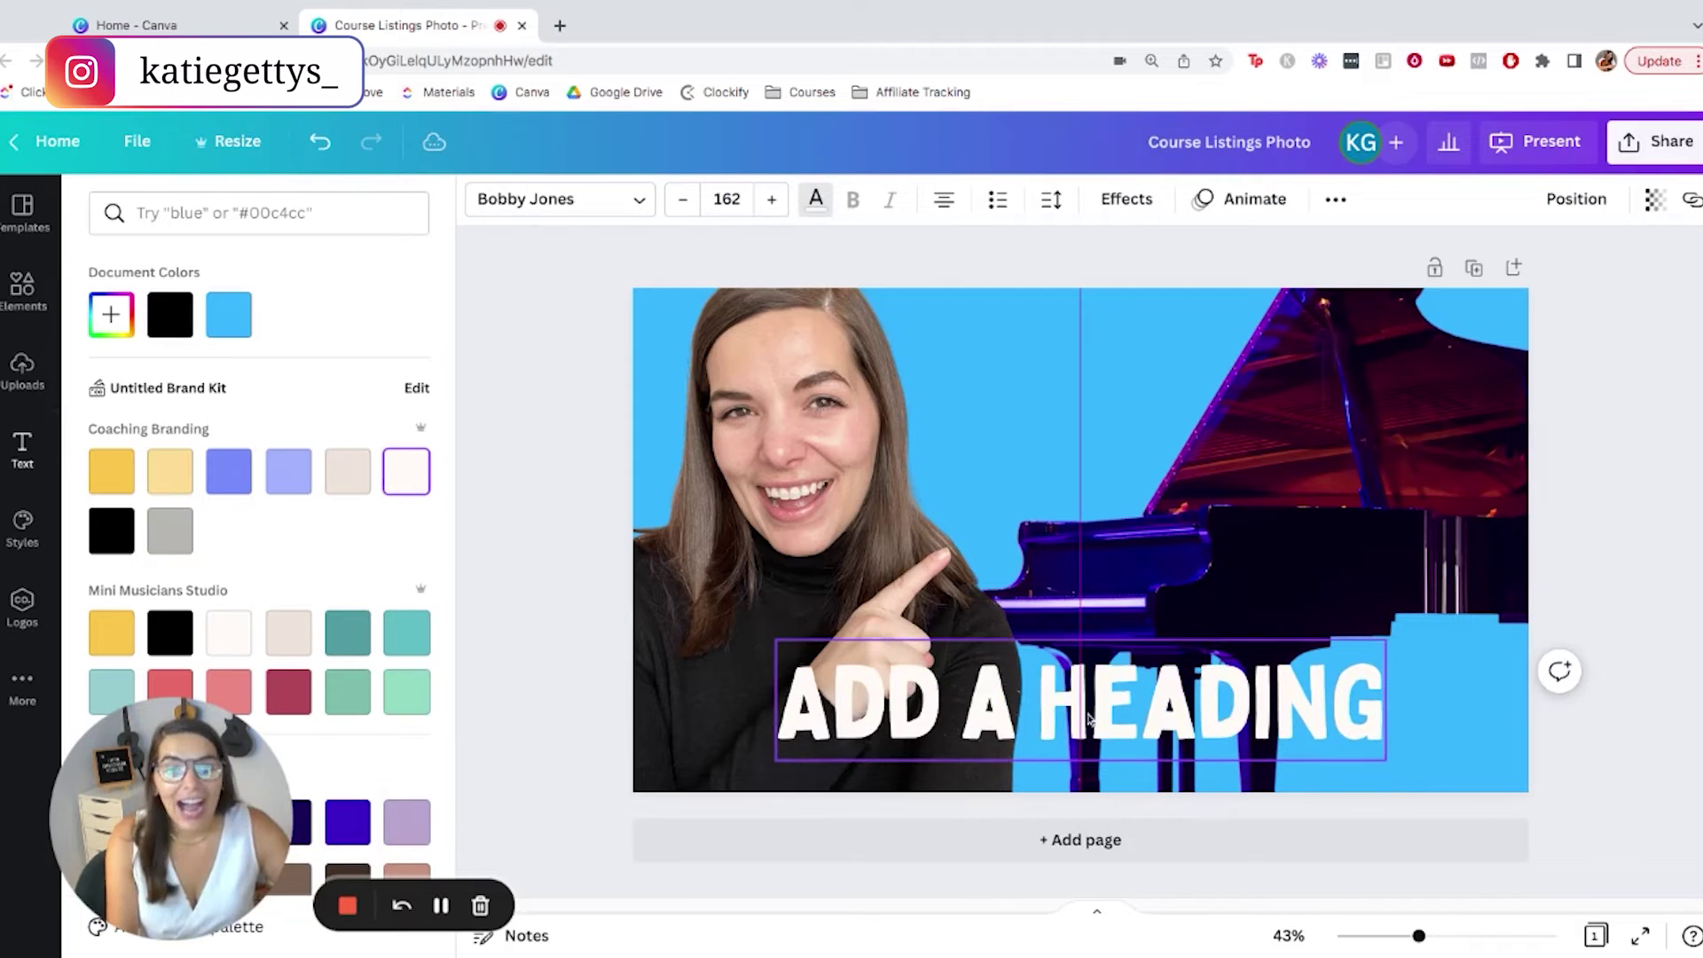
{"action": "left_click", "coordinate": [1394, 548]}
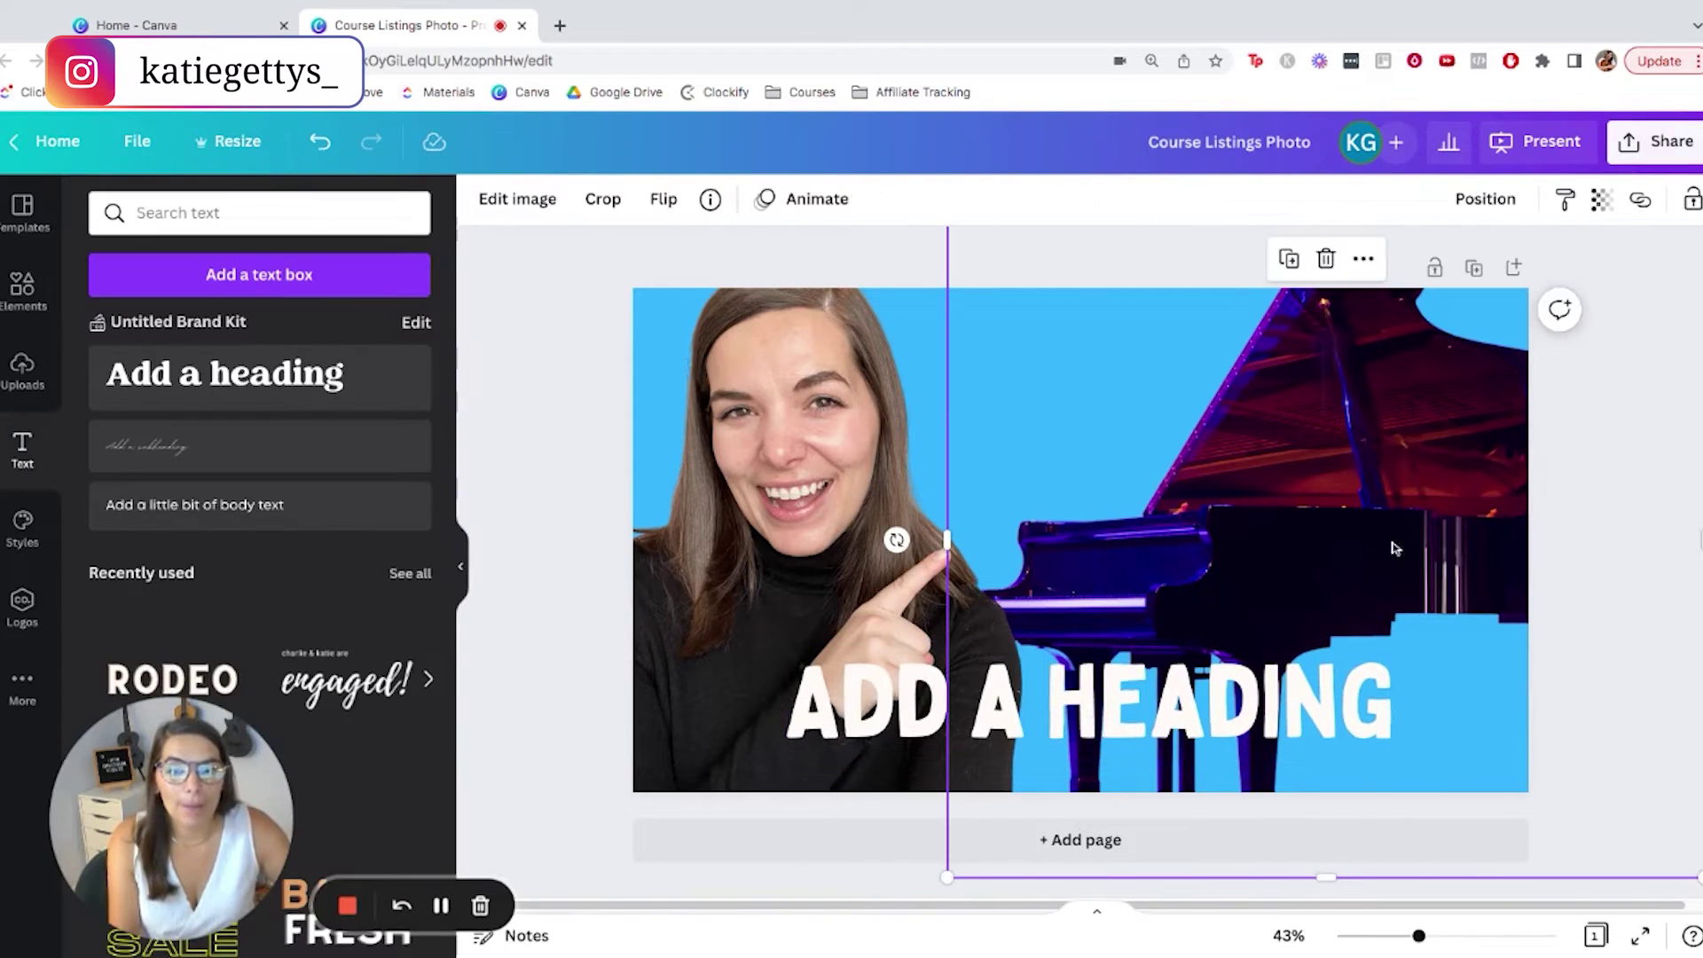
{"action": "left_click", "coordinate": [1601, 201]}
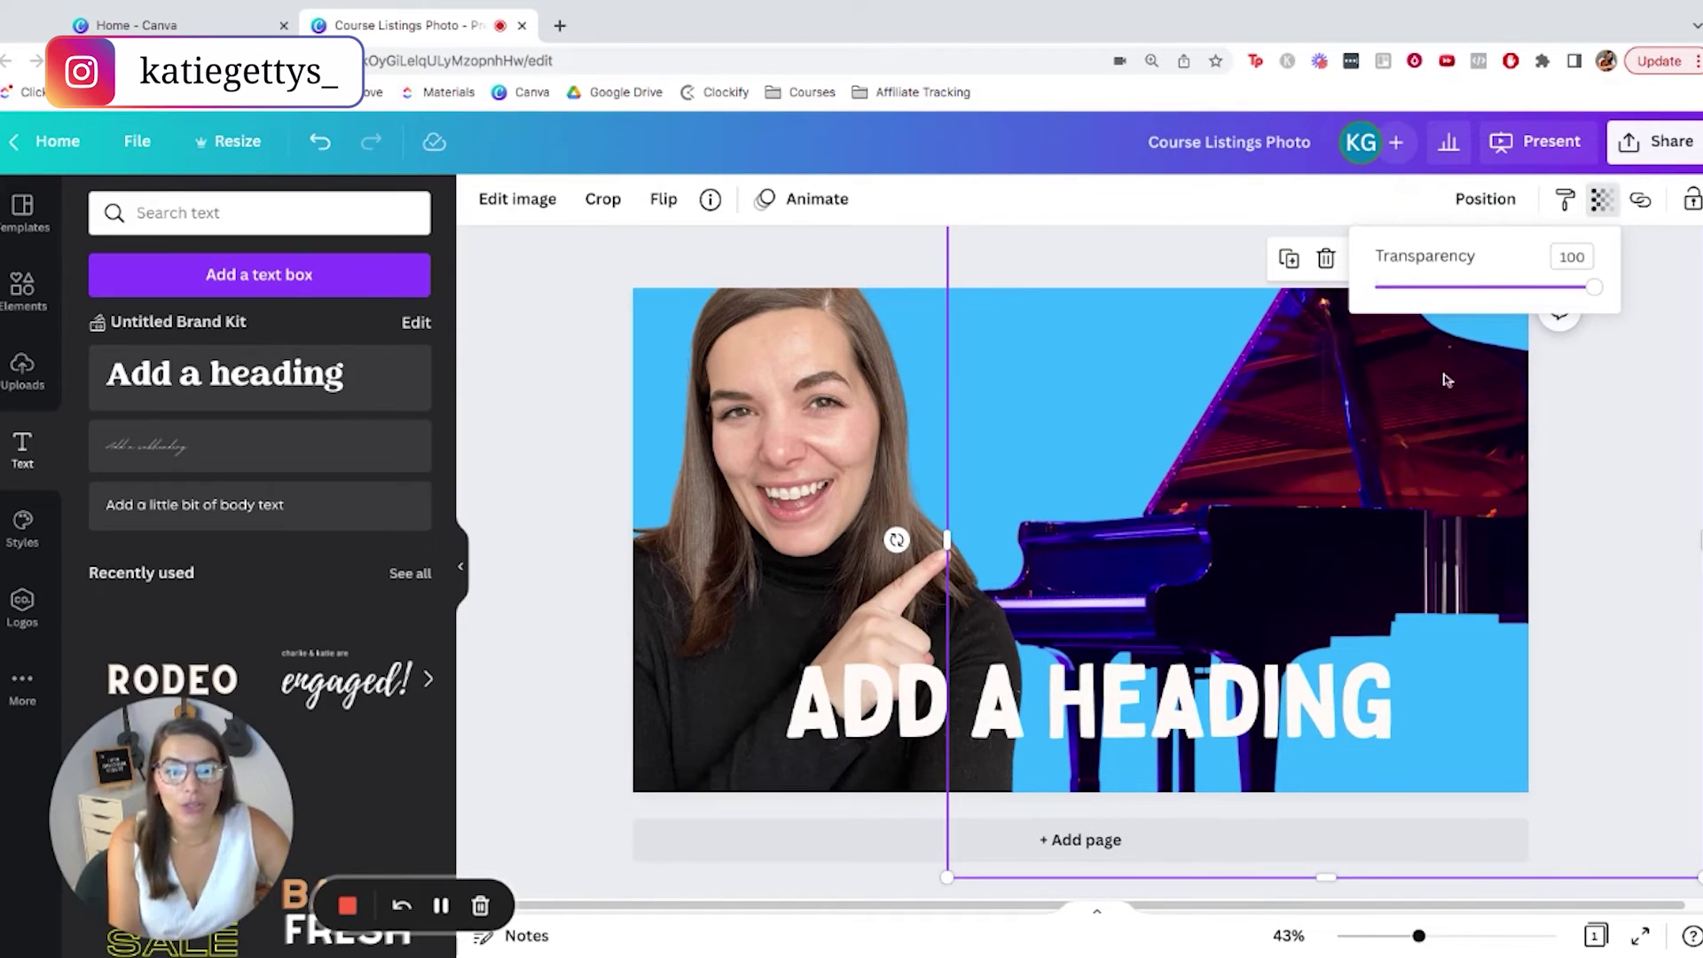
{"action": "left_click_drag", "start_coordinate": [1594, 287], "coordinate": [1502, 288]}
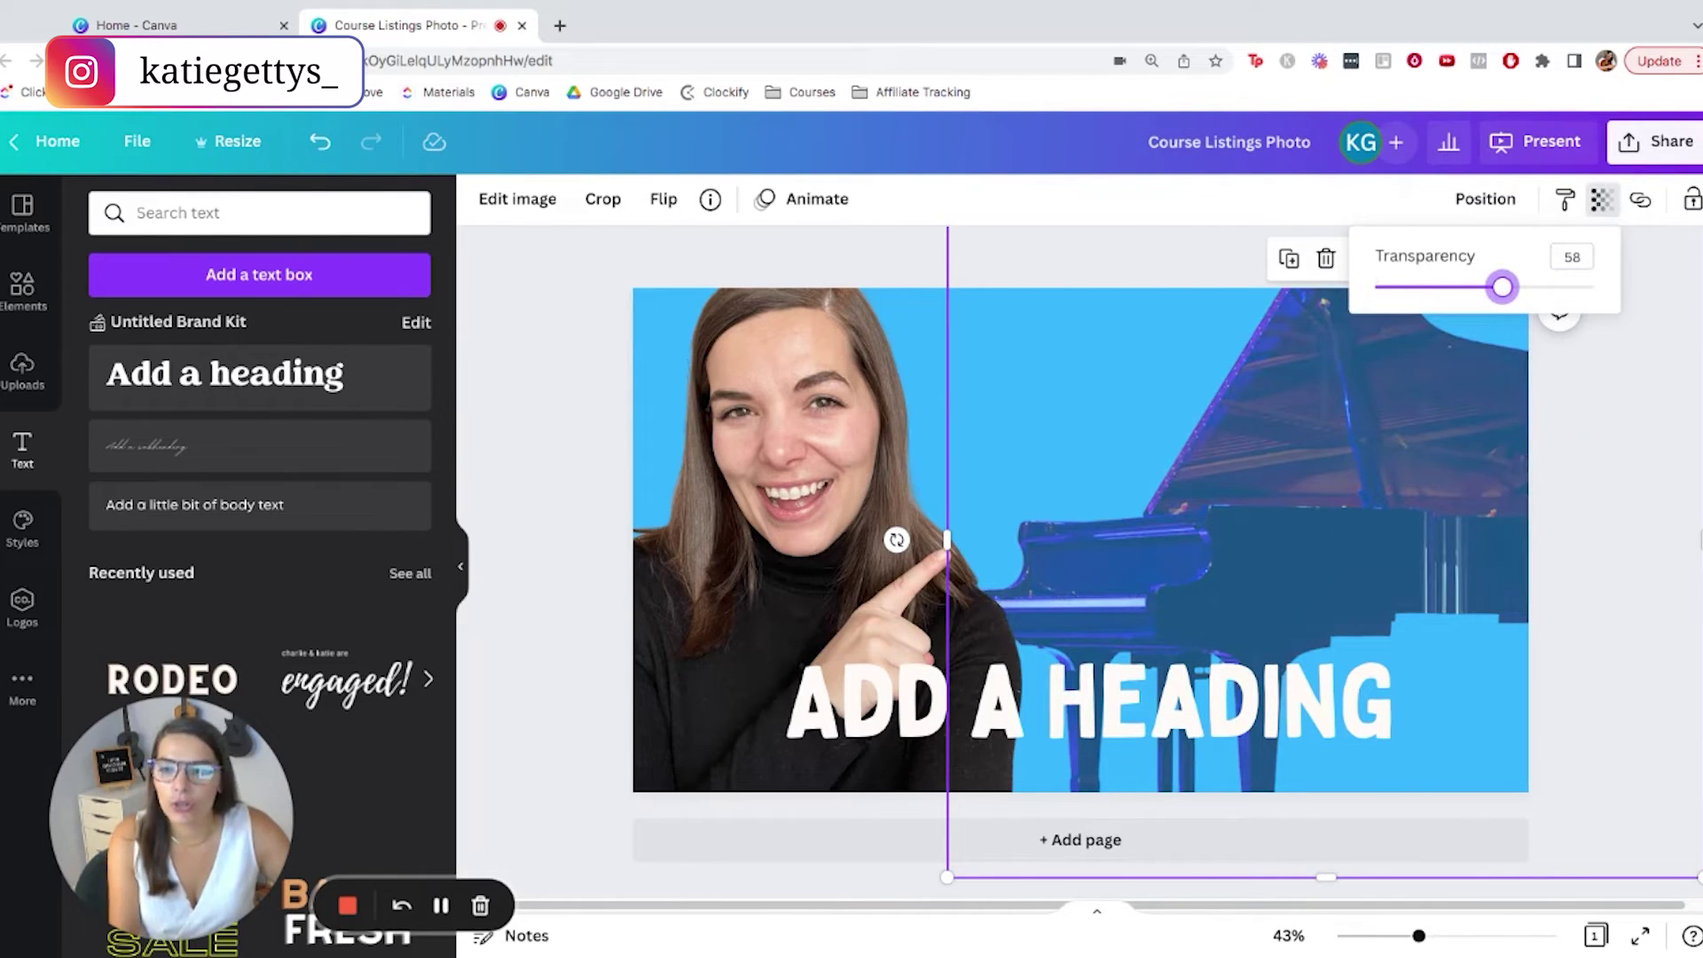
{"action": "left_click_drag", "start_coordinate": [1501, 287], "coordinate": [1594, 286]}
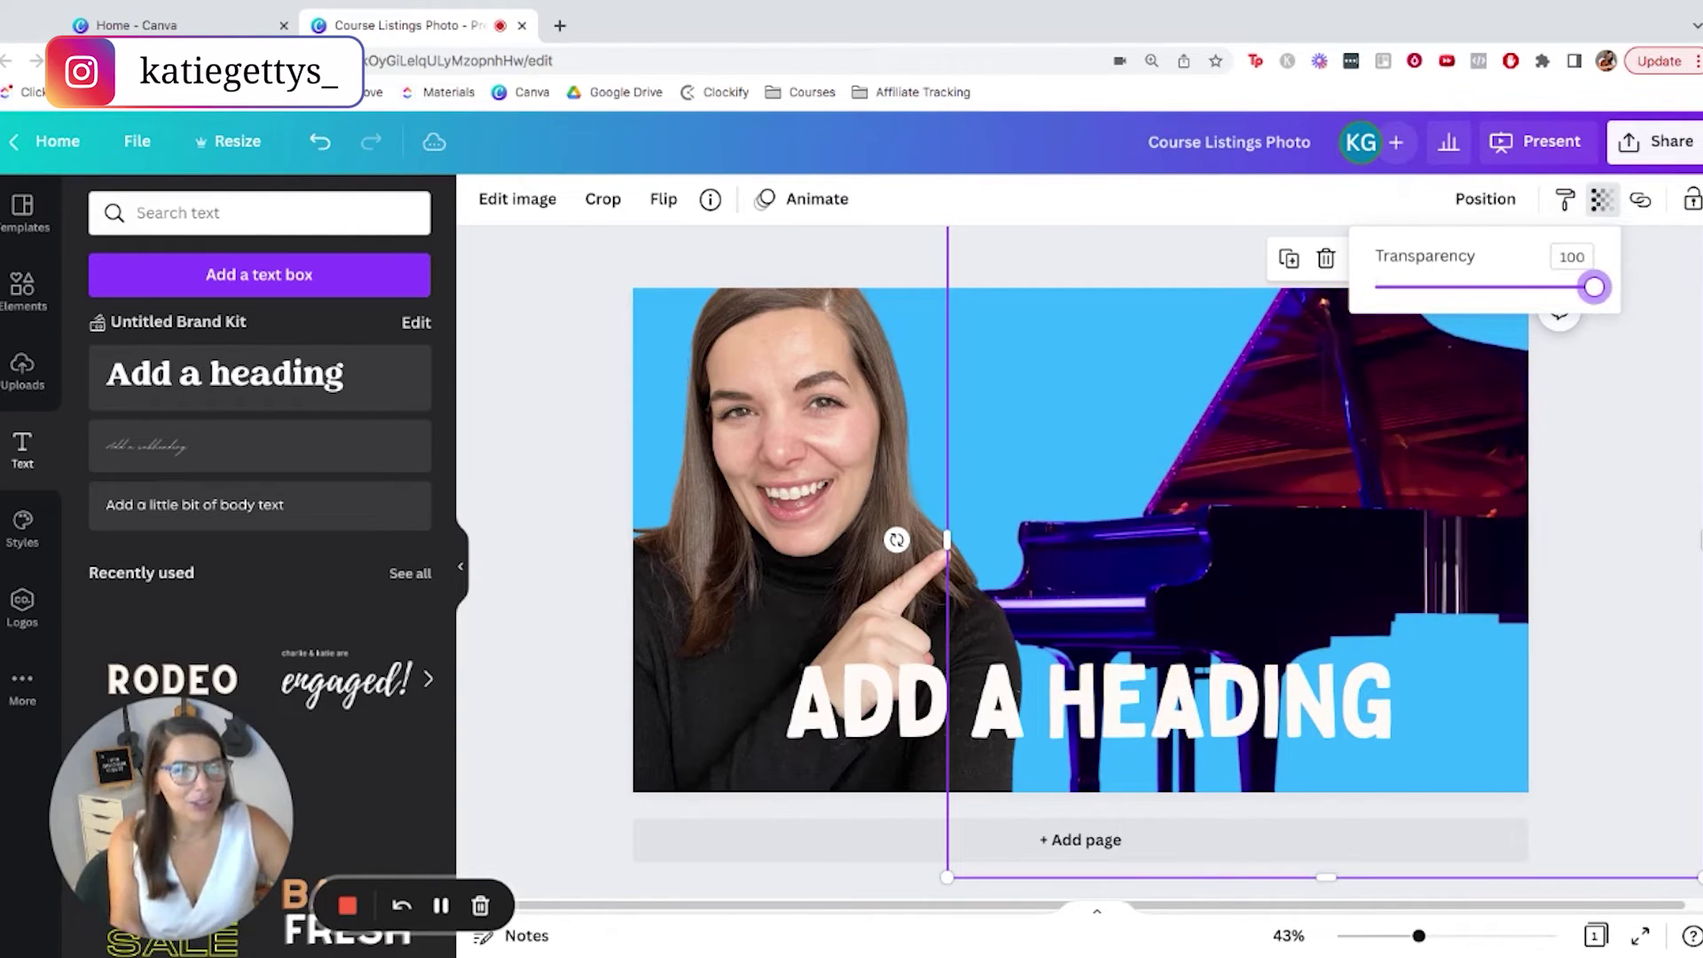
{"action": "left_click", "coordinate": [794, 570]}
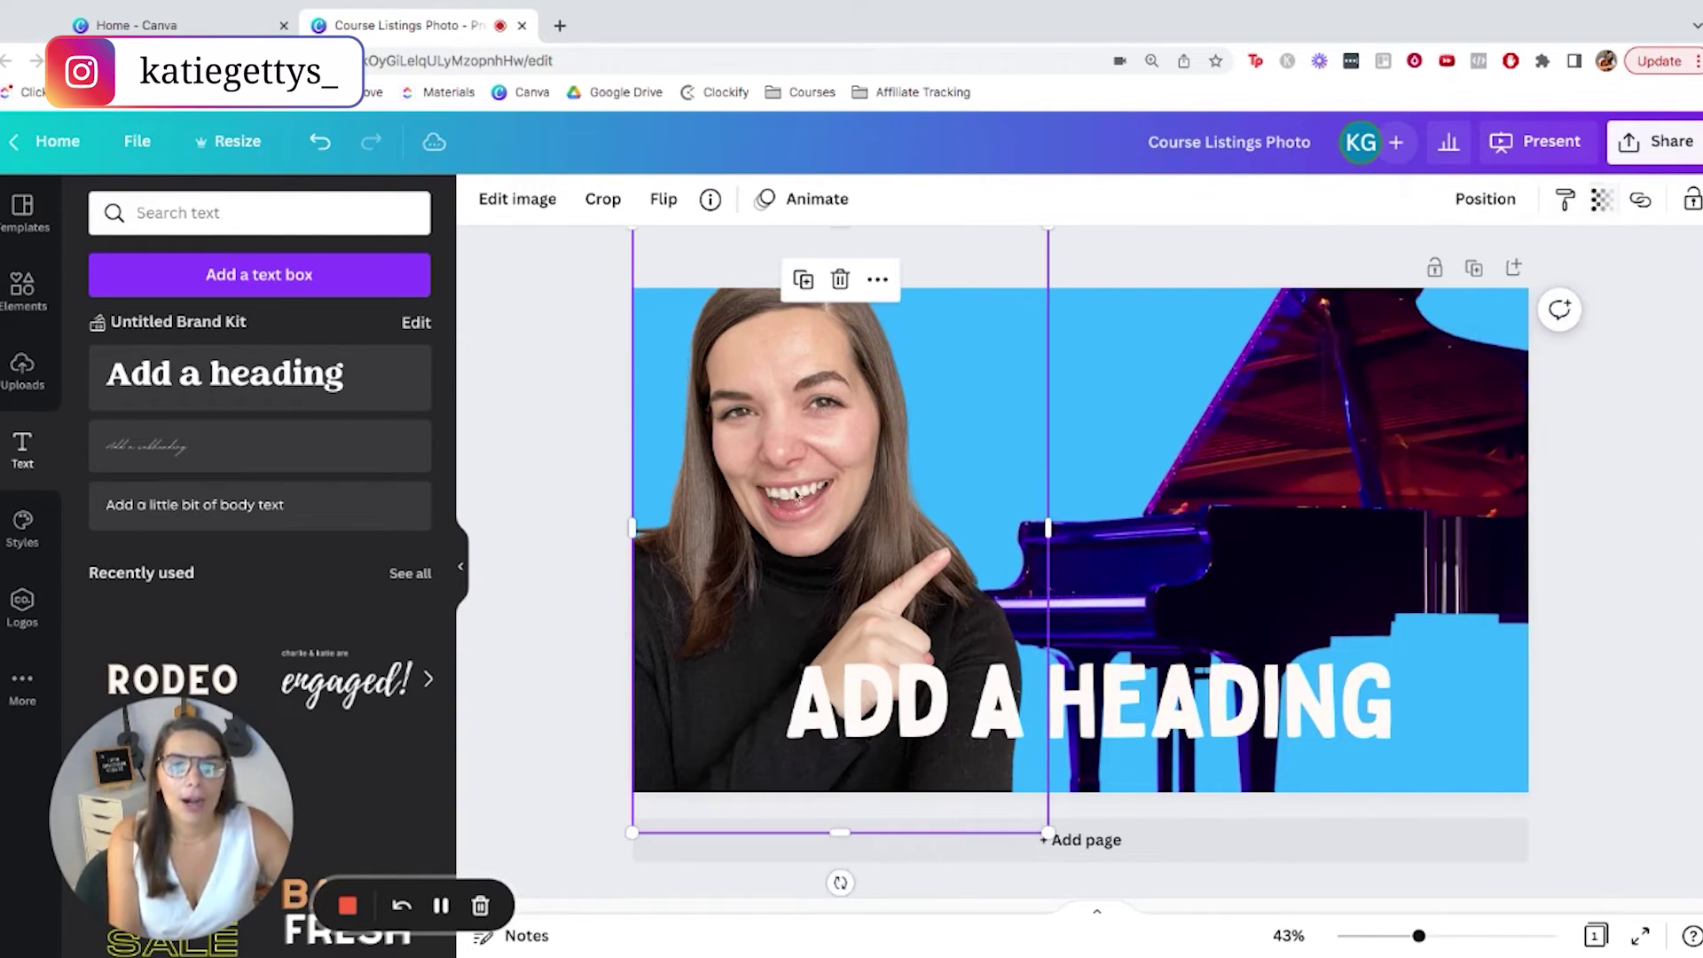
{"action": "left_click", "coordinate": [597, 533]}
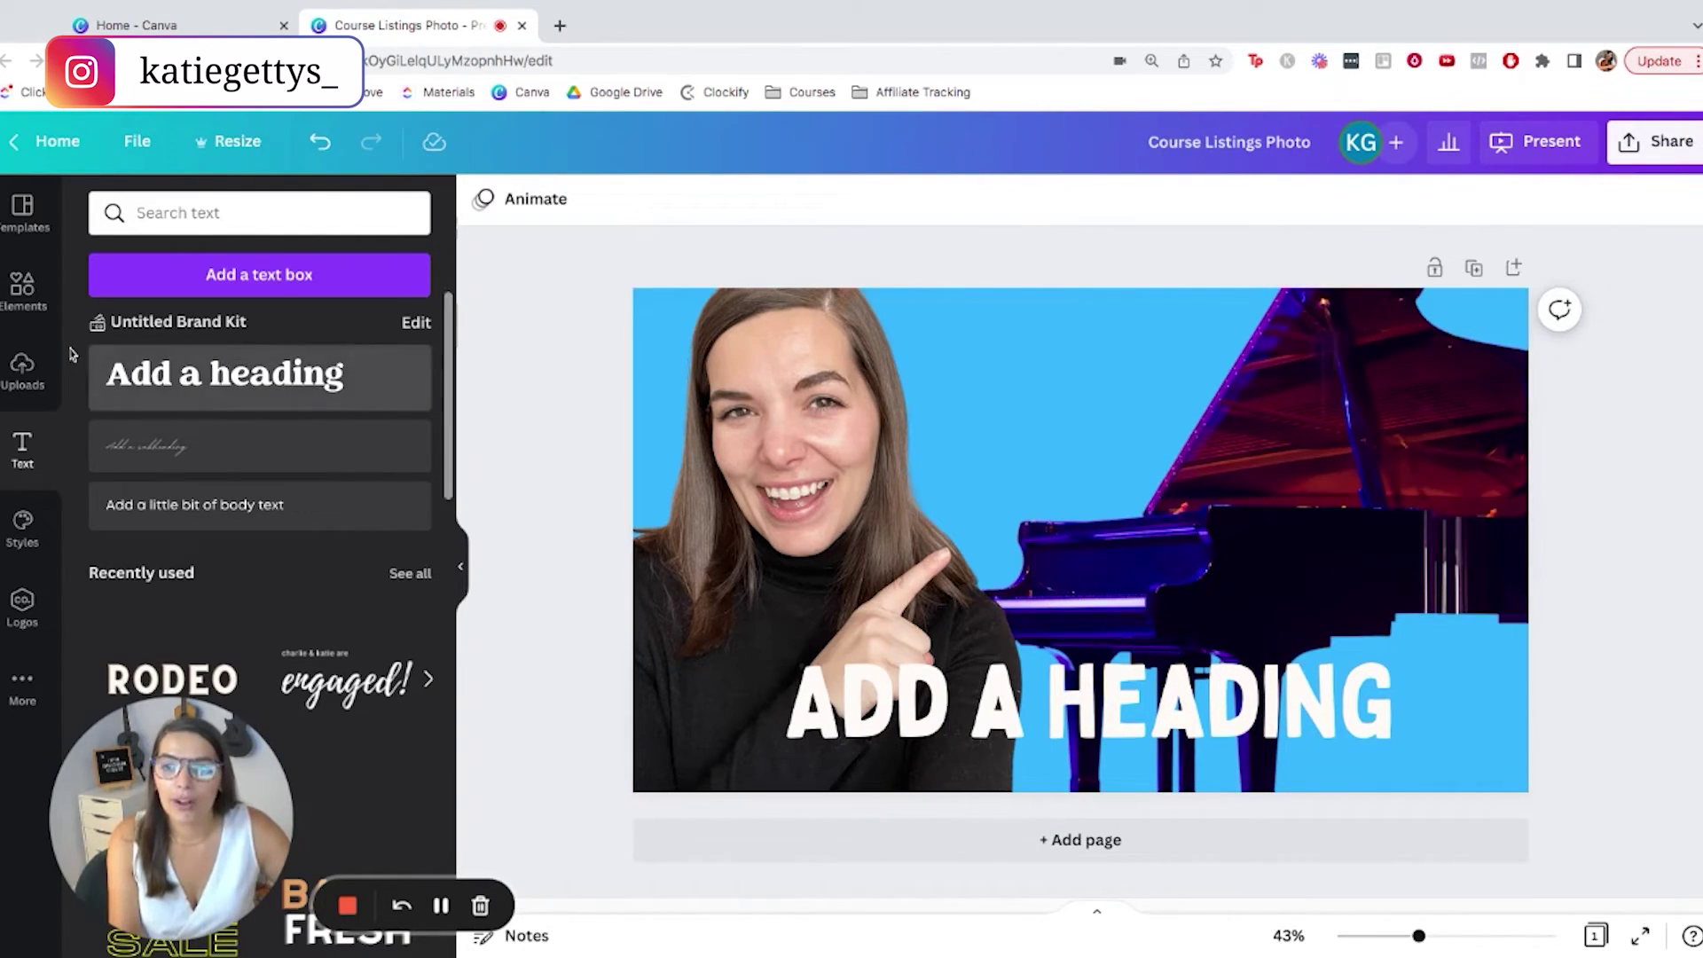
Step: Add a blue square from Elements, stretch it edge to edge, shorten it, and lower it behind the heading
{"action": "left_click", "coordinate": [34, 317]}
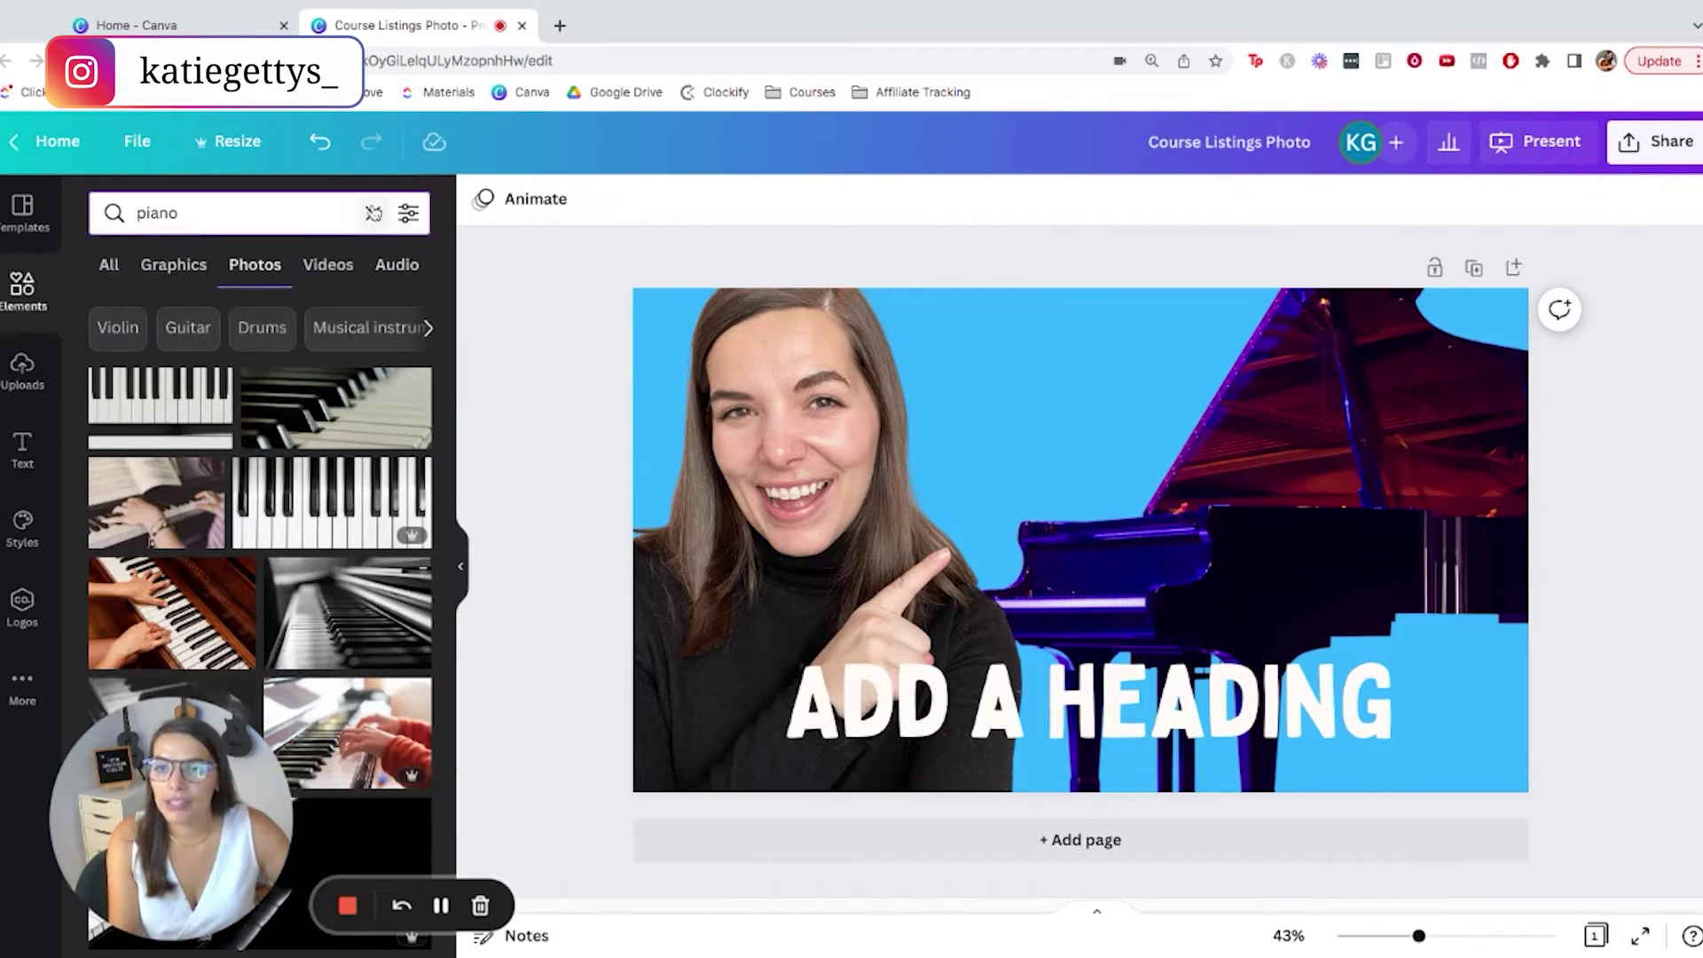
{"action": "left_click", "coordinate": [372, 213]}
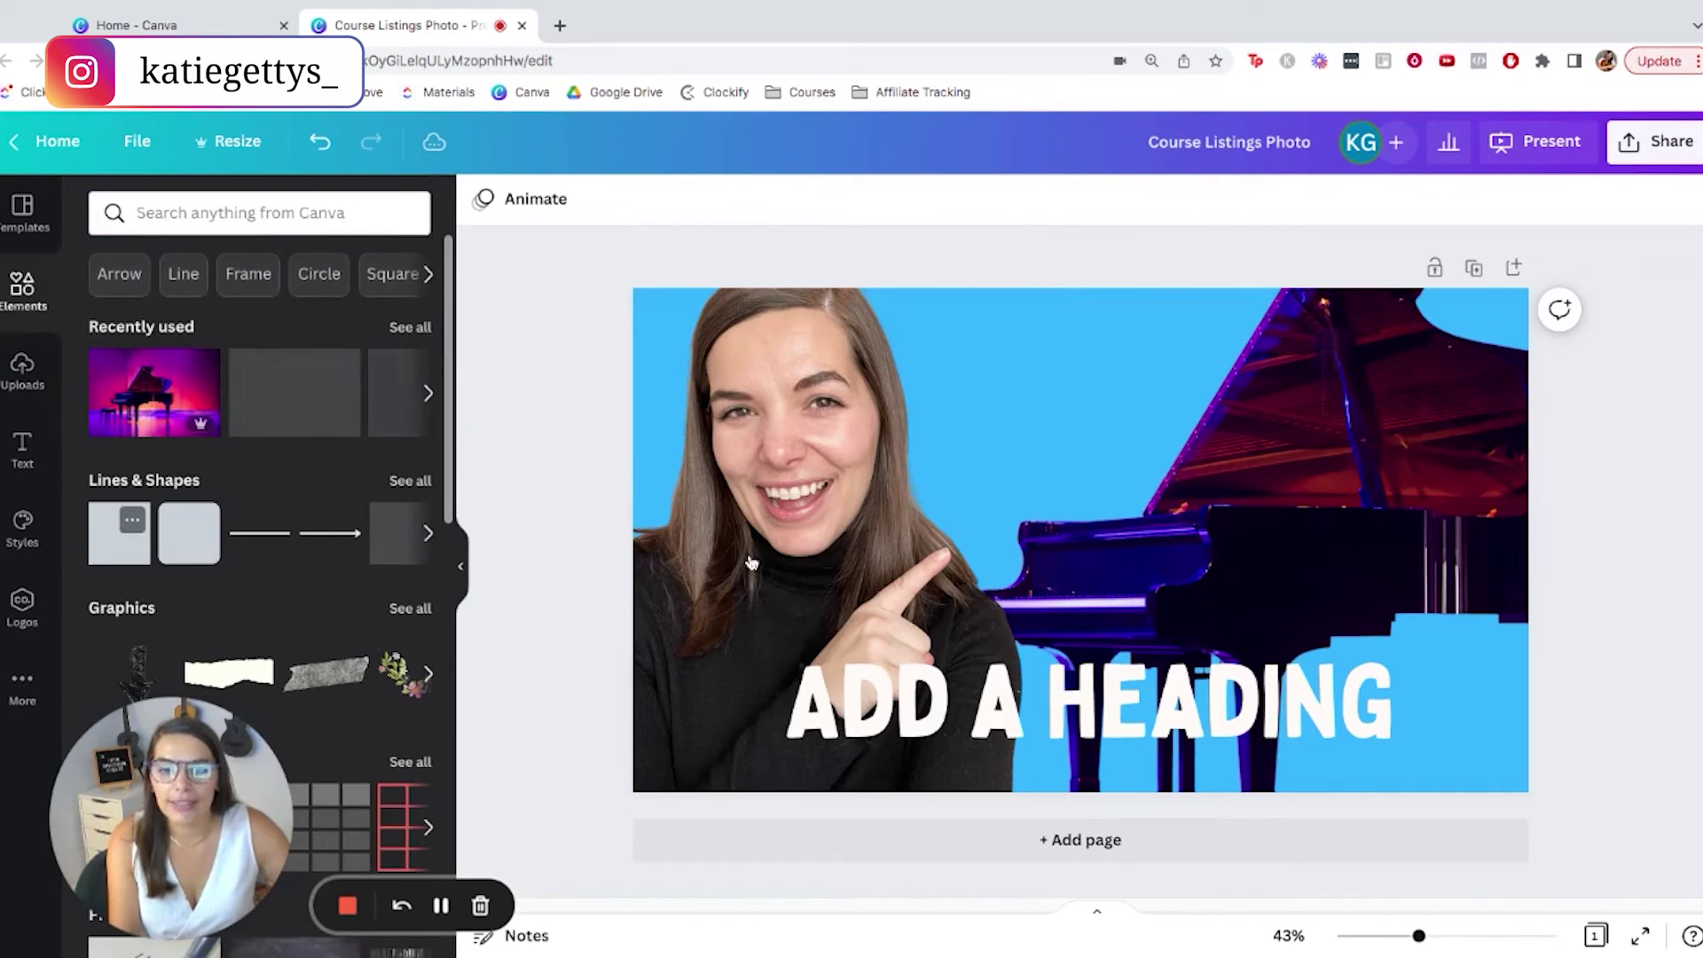
{"action": "left_click", "coordinate": [167, 555]}
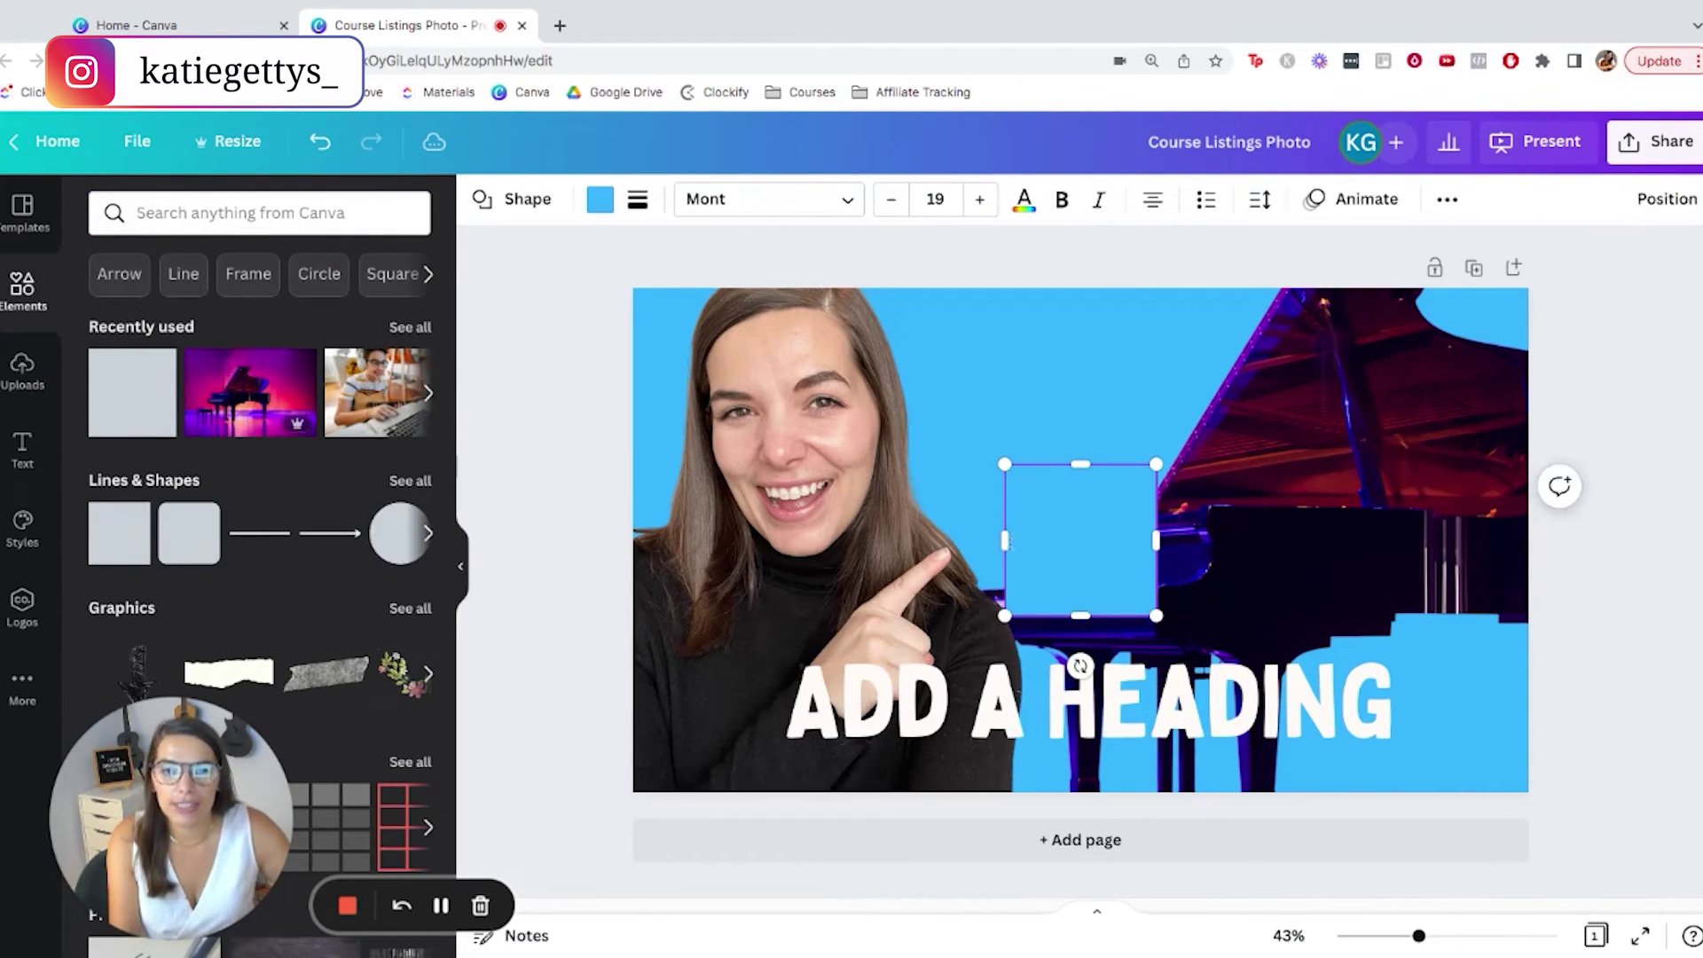
{"action": "left_click_drag", "start_coordinate": [1007, 542], "coordinate": [632, 540]}
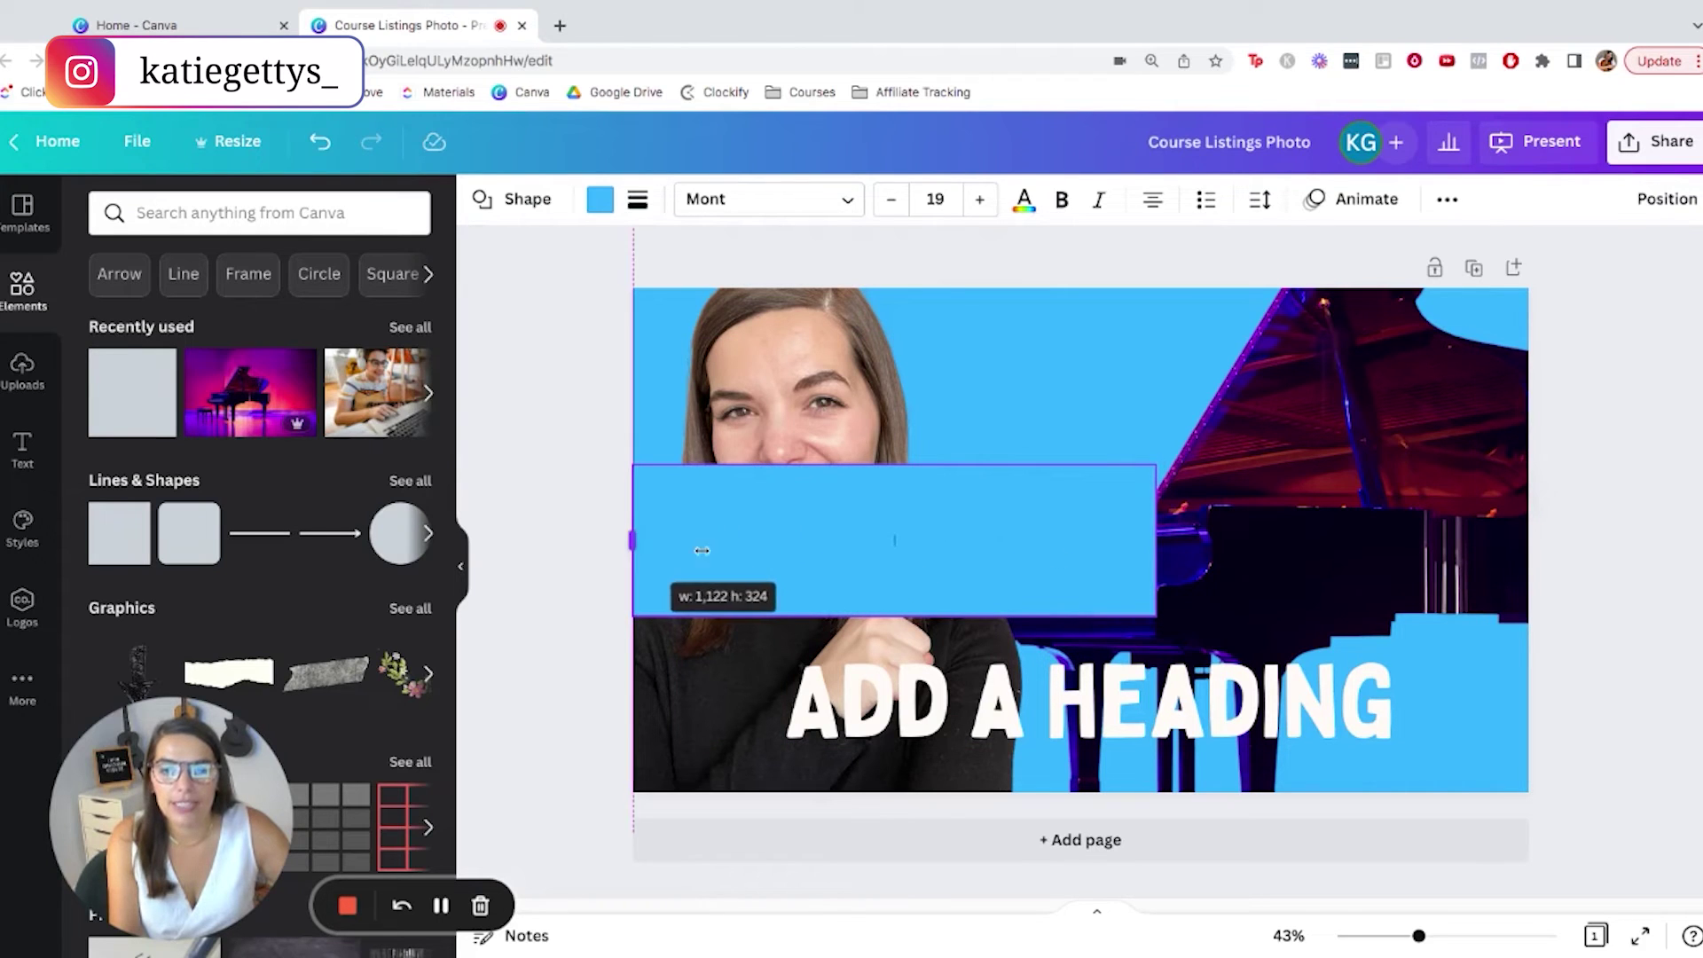
{"action": "left_click_drag", "start_coordinate": [1159, 539], "coordinate": [1537, 539]}
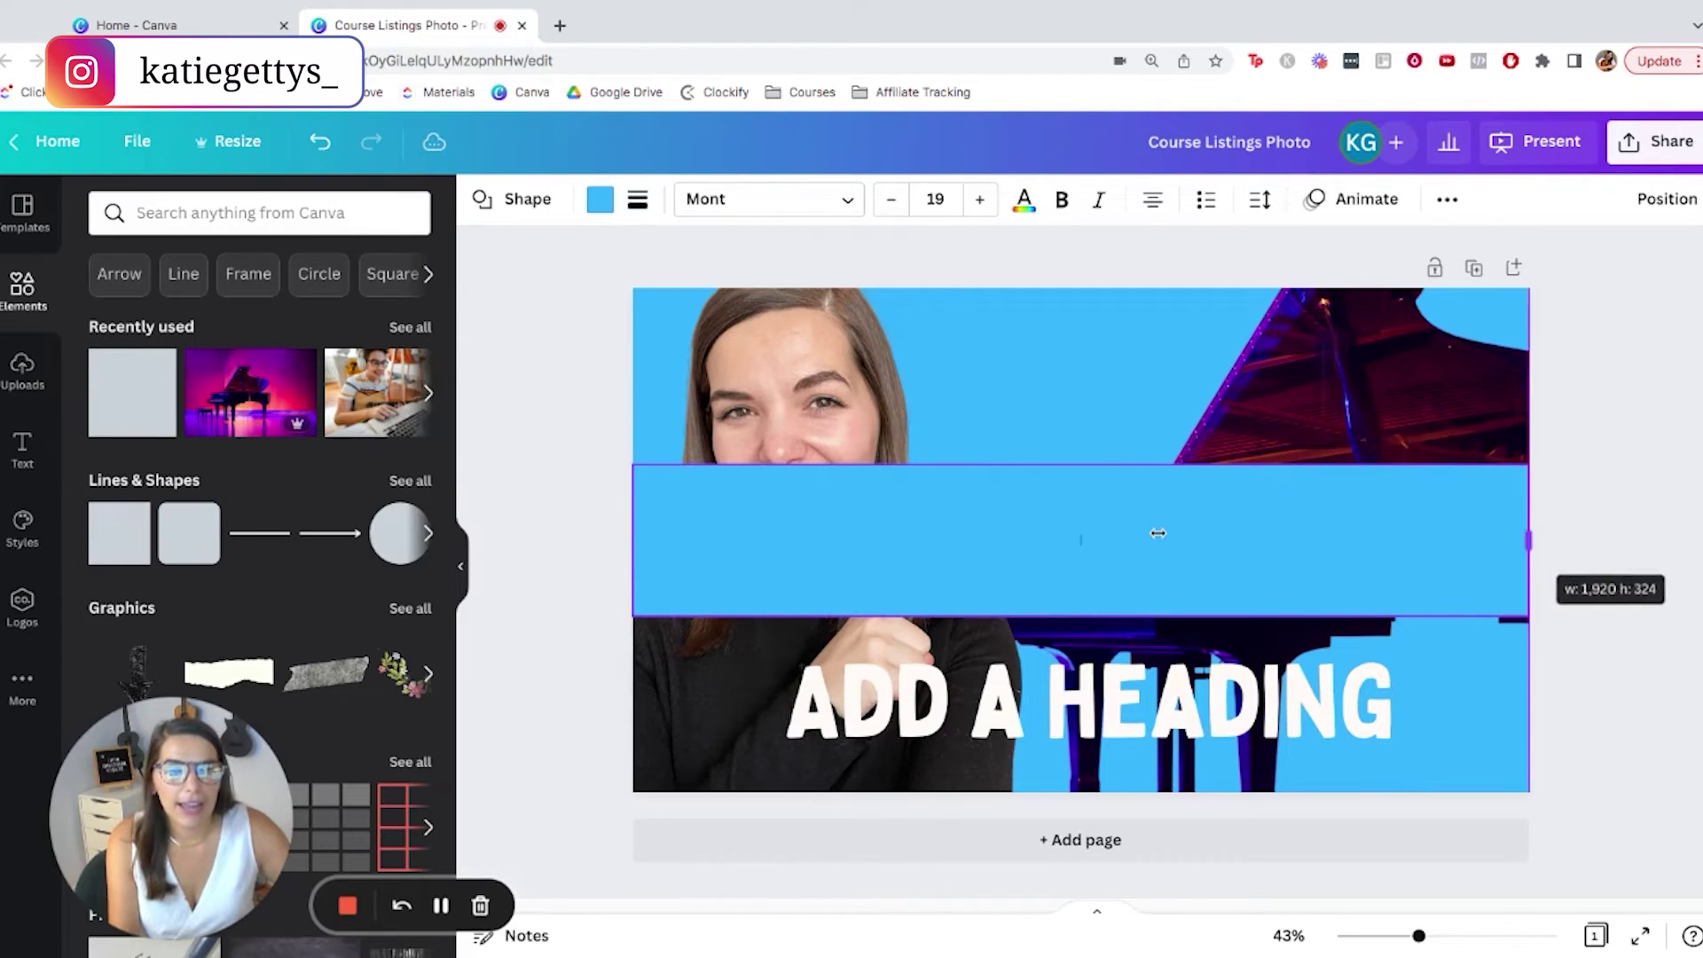
{"action": "left_click_drag", "start_coordinate": [1092, 479], "coordinate": [1085, 514]}
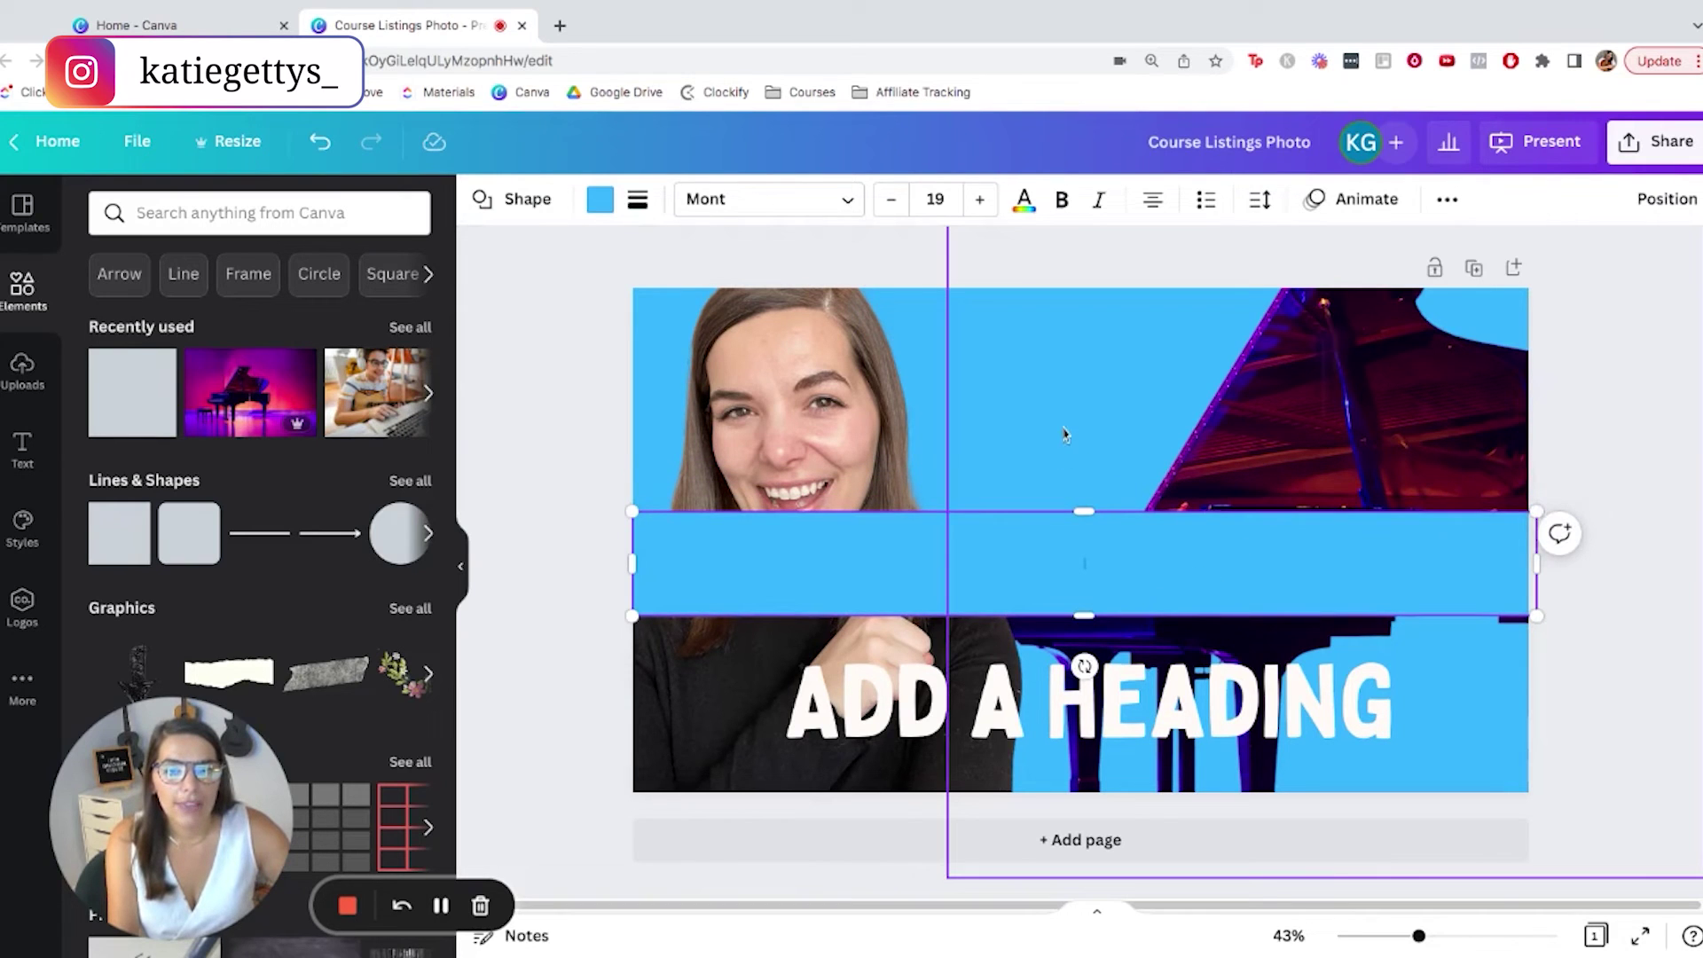
{"action": "left_click_drag", "start_coordinate": [1215, 583], "coordinate": [1214, 554]}
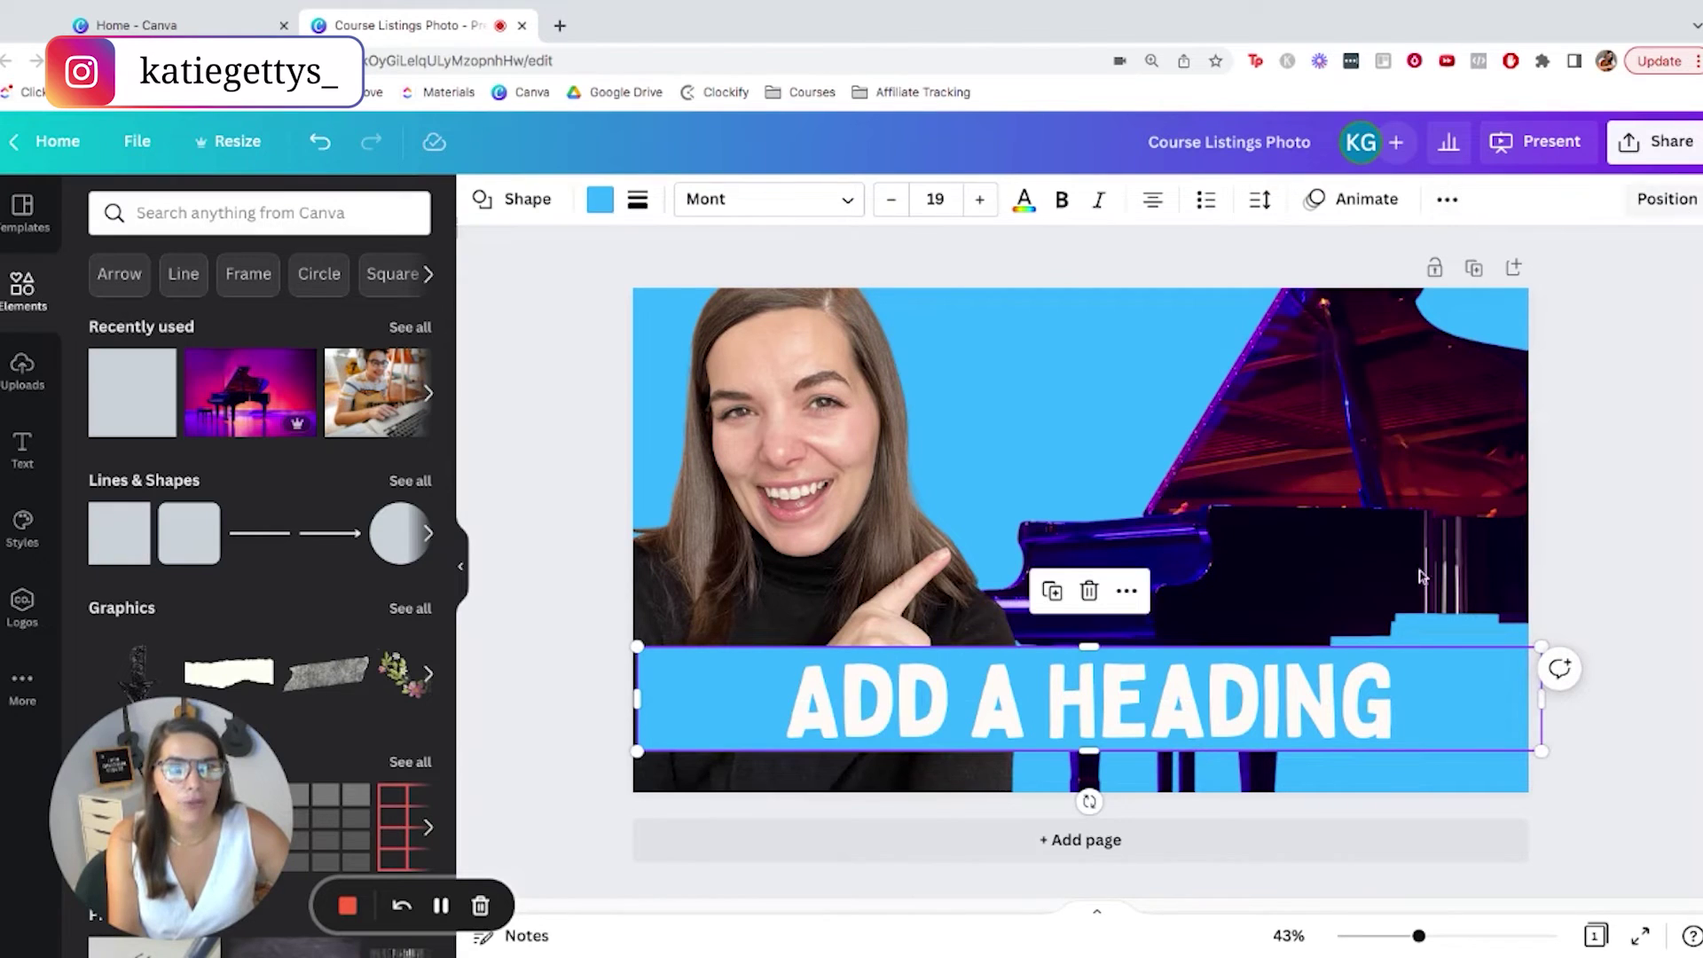
{"action": "left_click", "coordinate": [1667, 198]}
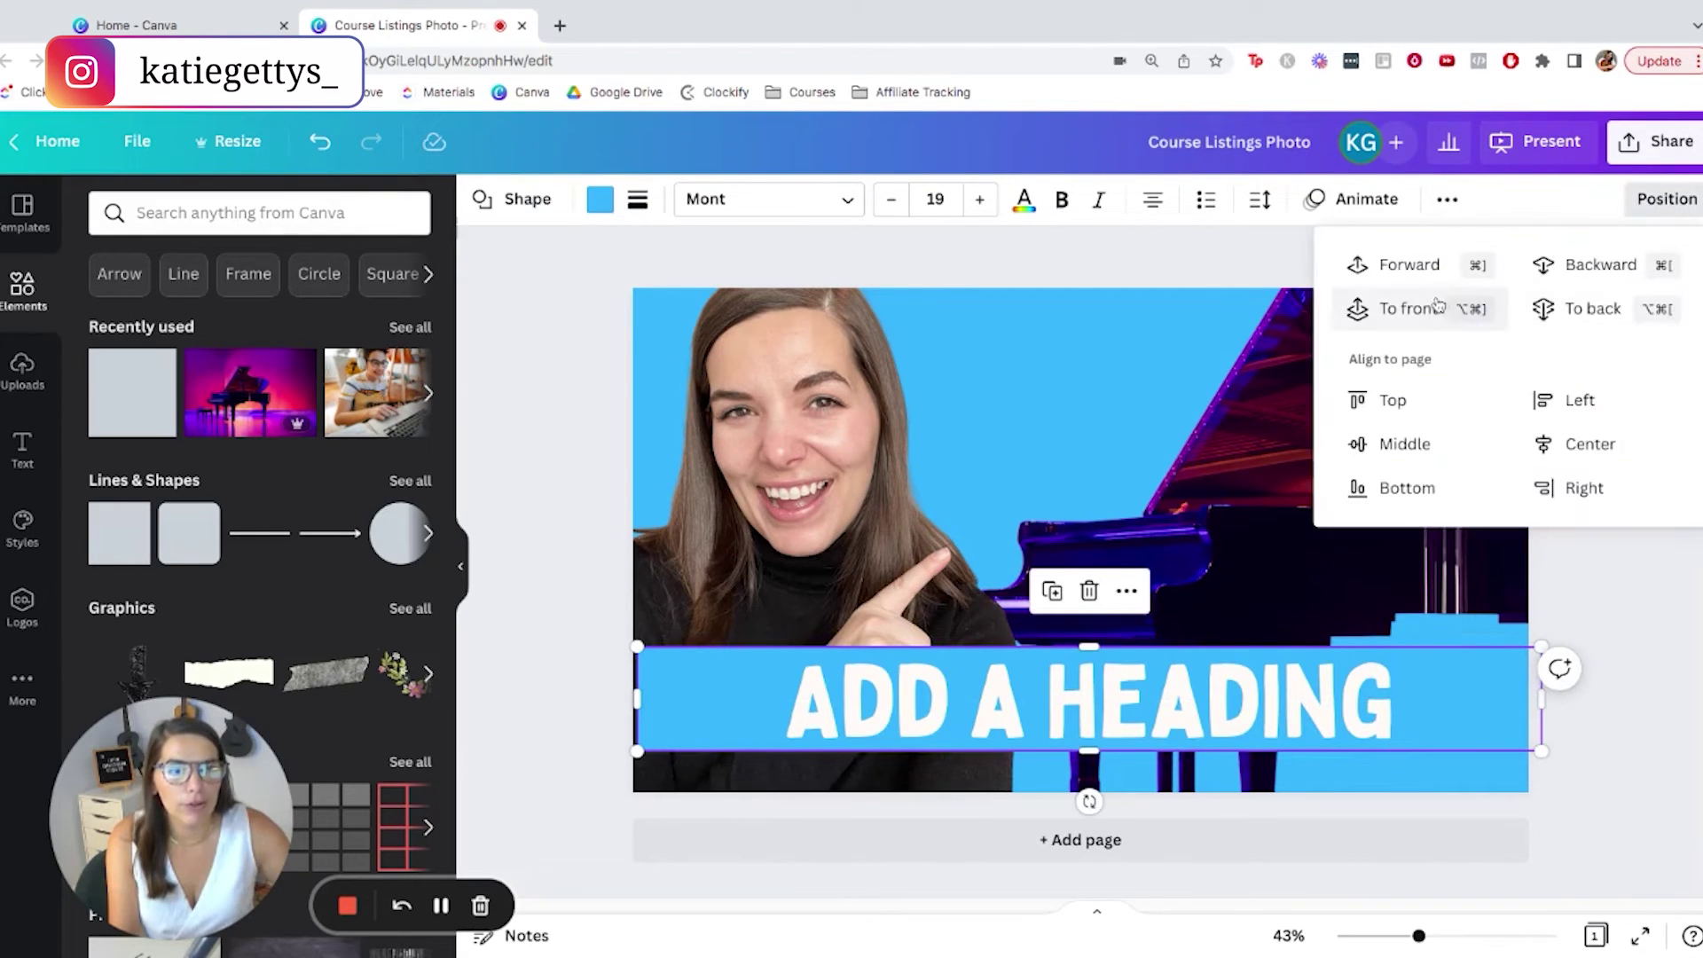
Step: Layer the blue band directly behind the heading and extend it past the slide's left edge
{"action": "left_click", "coordinate": [1410, 308]}
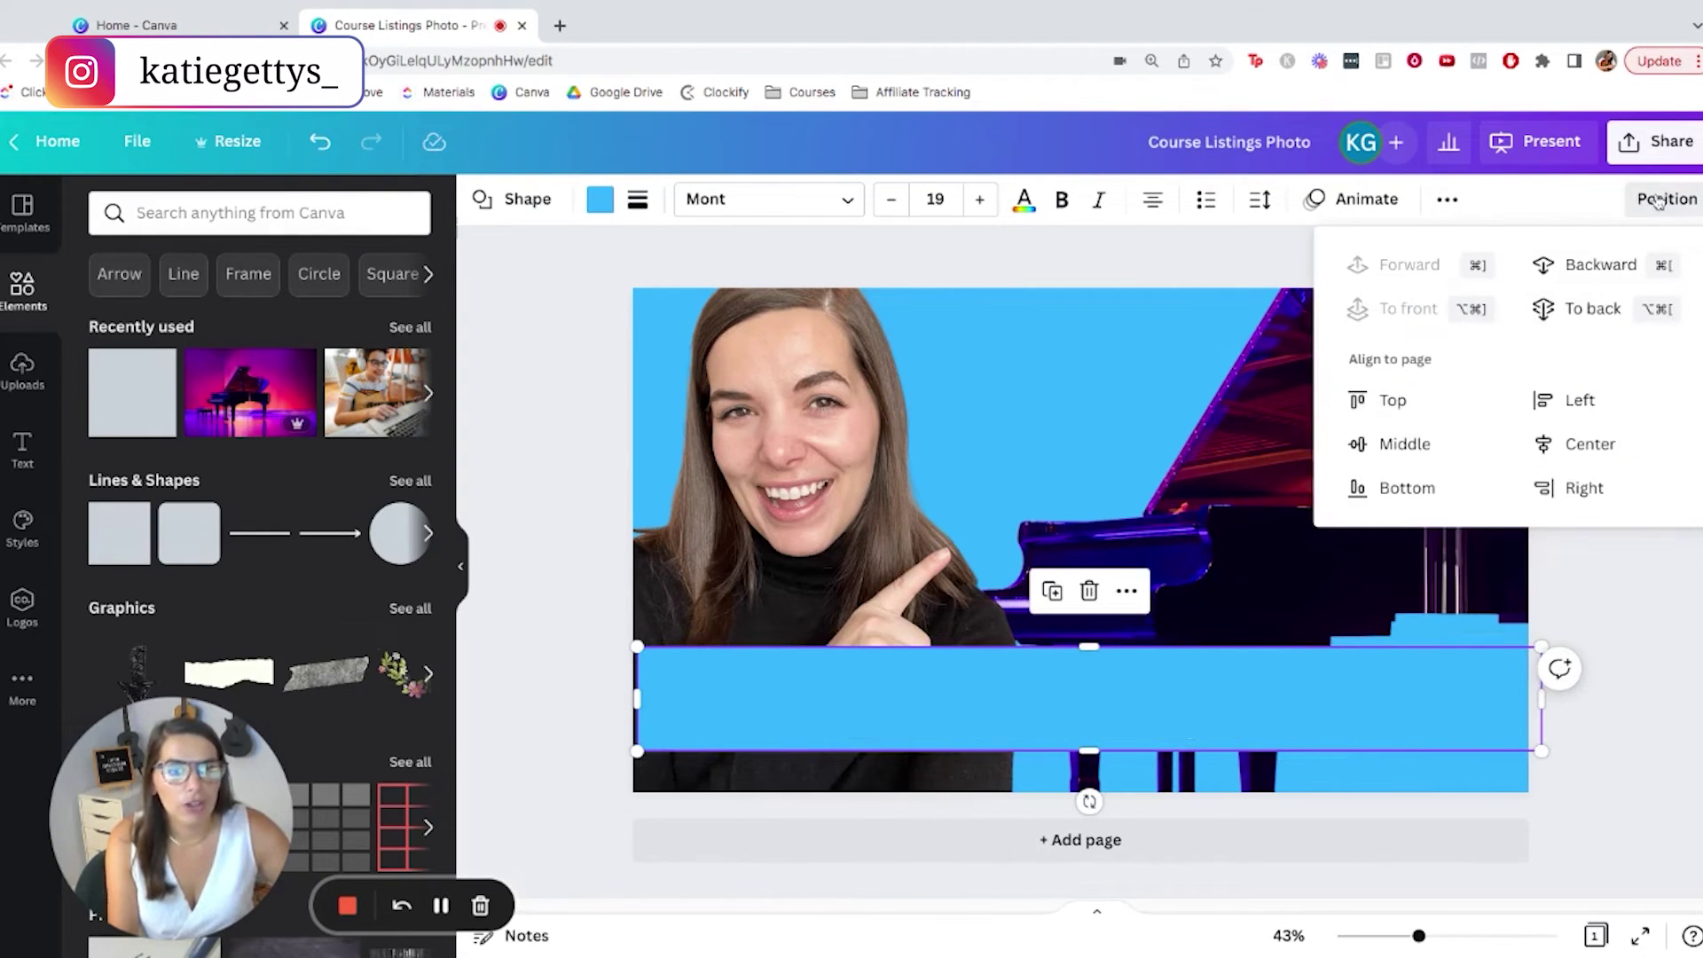
{"action": "left_click", "coordinate": [1596, 266]}
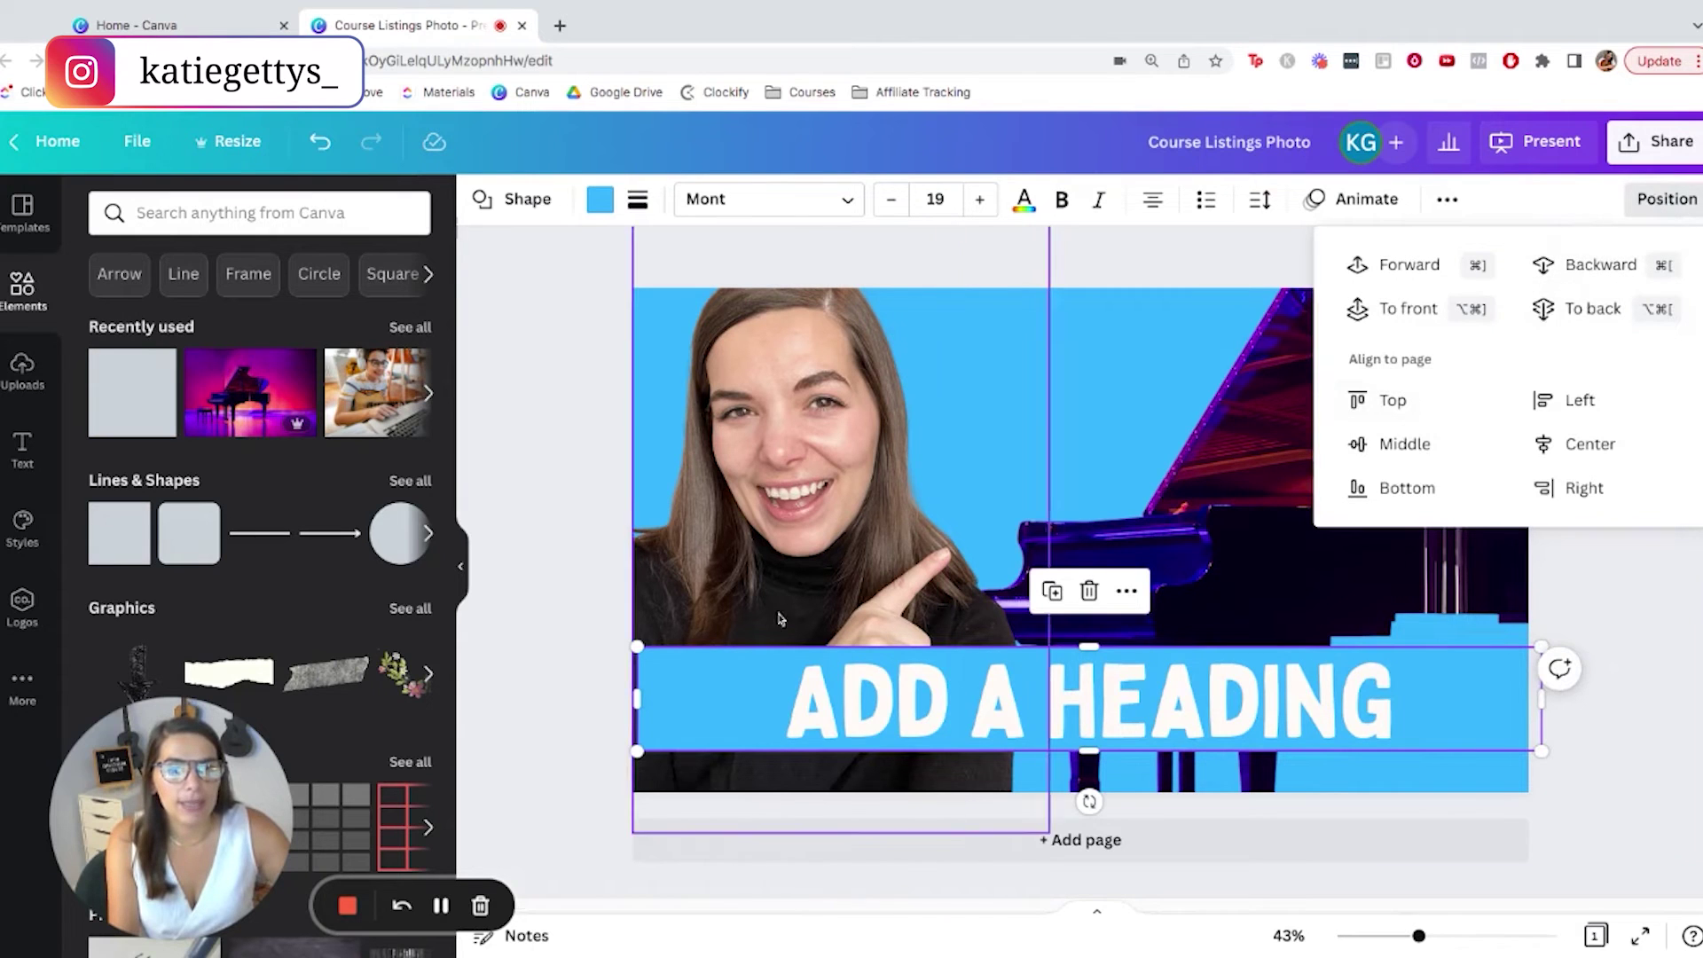
{"action": "left_click_drag", "start_coordinate": [642, 691], "coordinate": [596, 693]}
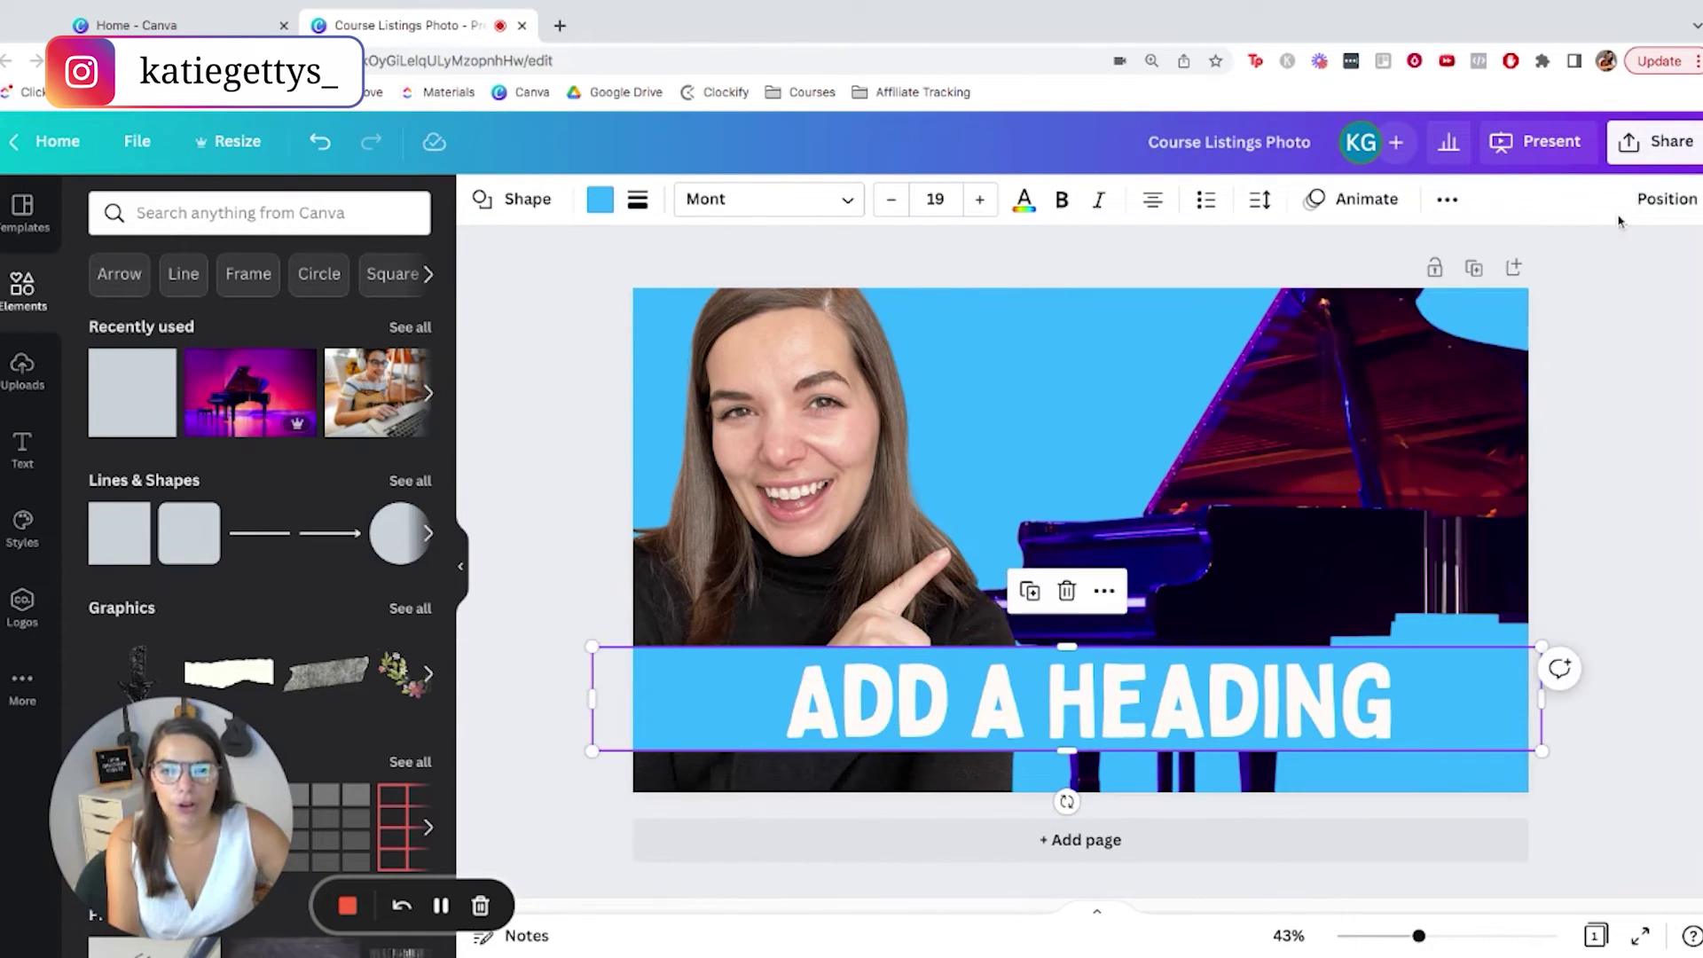
{"action": "left_click", "coordinate": [1658, 200]}
{"action": "left_click", "coordinate": [1613, 269]}
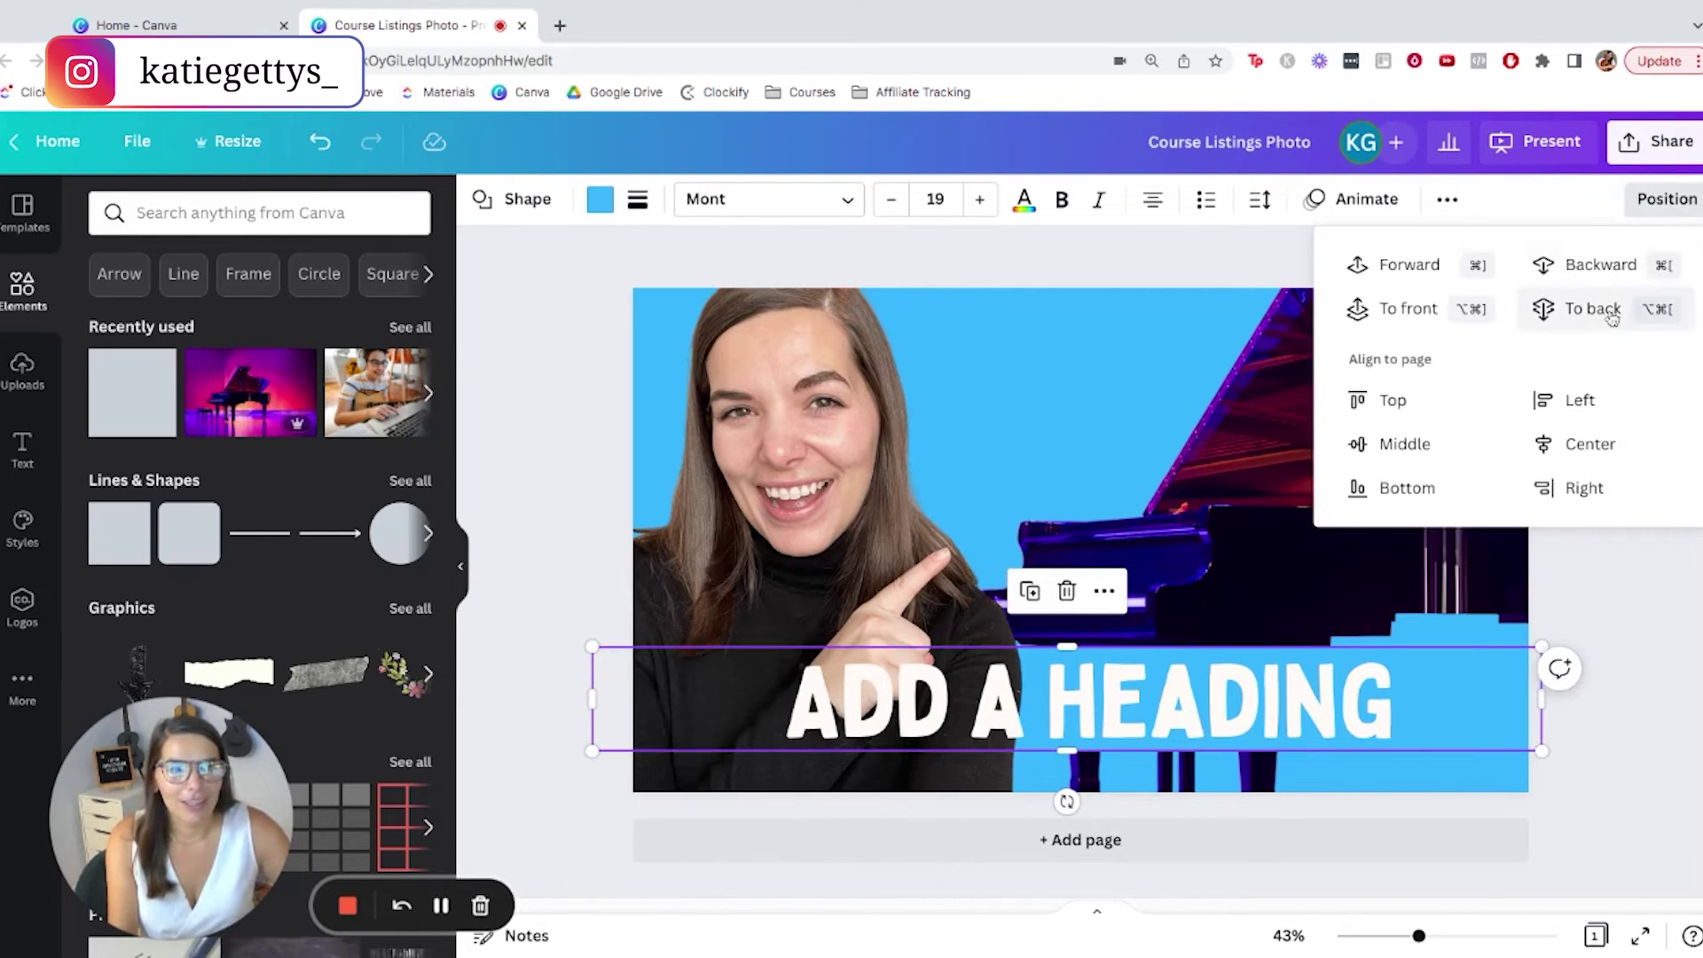
{"action": "left_click", "coordinate": [1435, 308]}
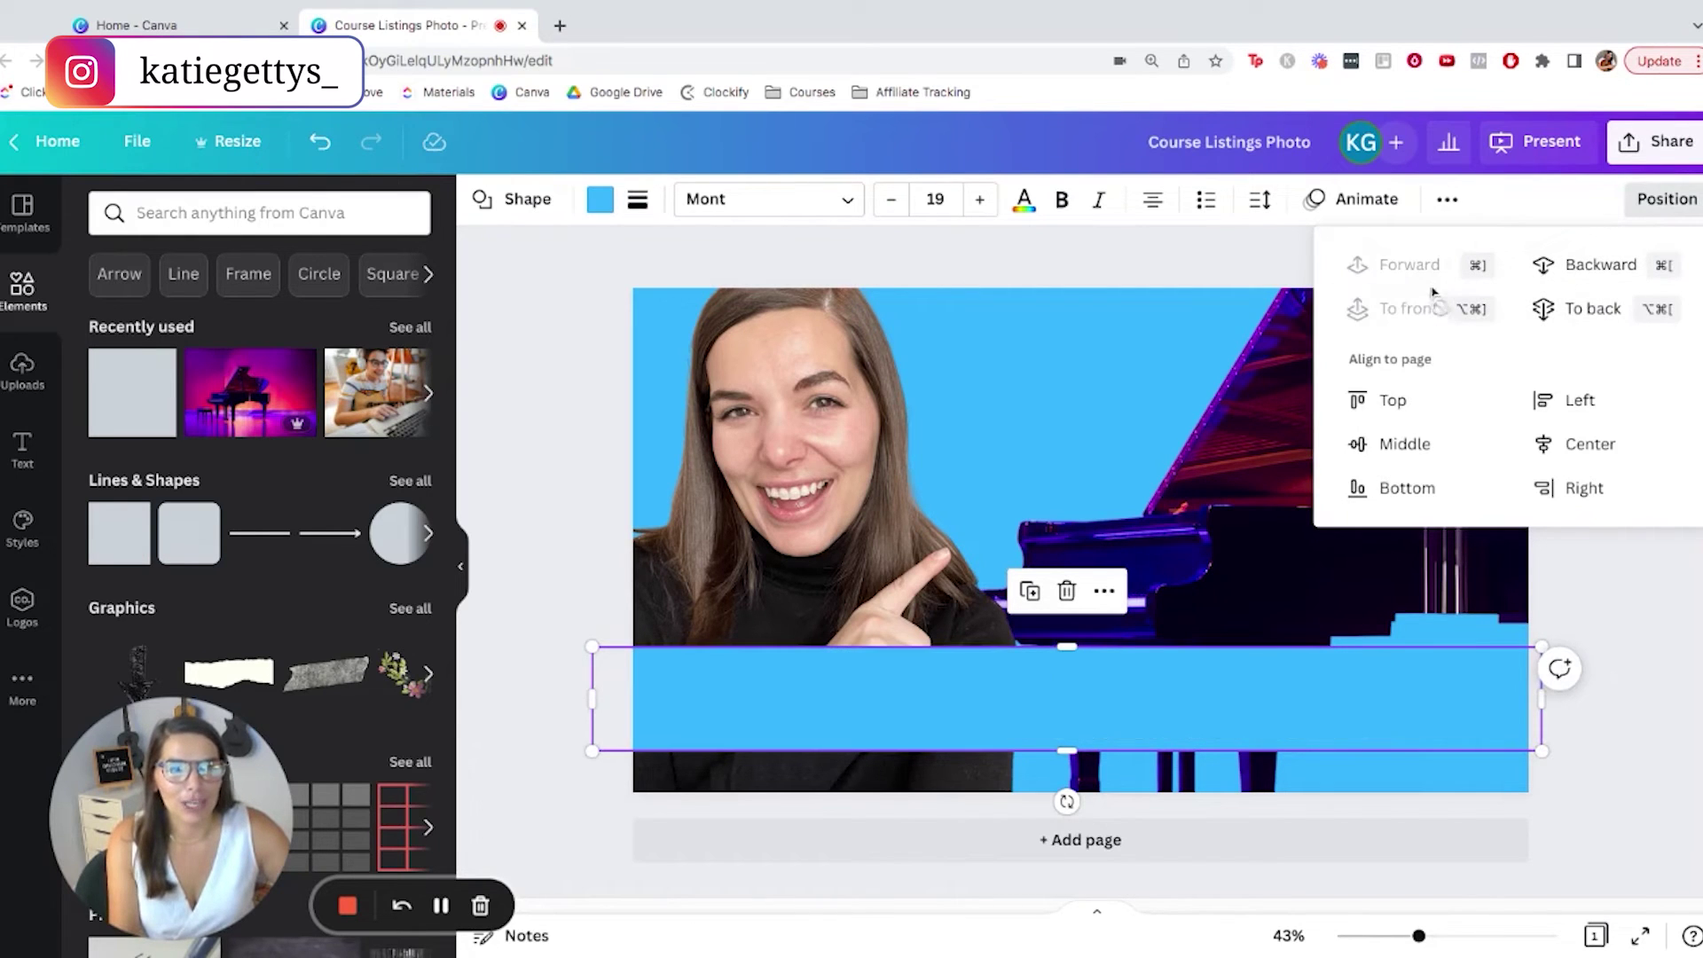
{"action": "left_click", "coordinate": [1592, 265]}
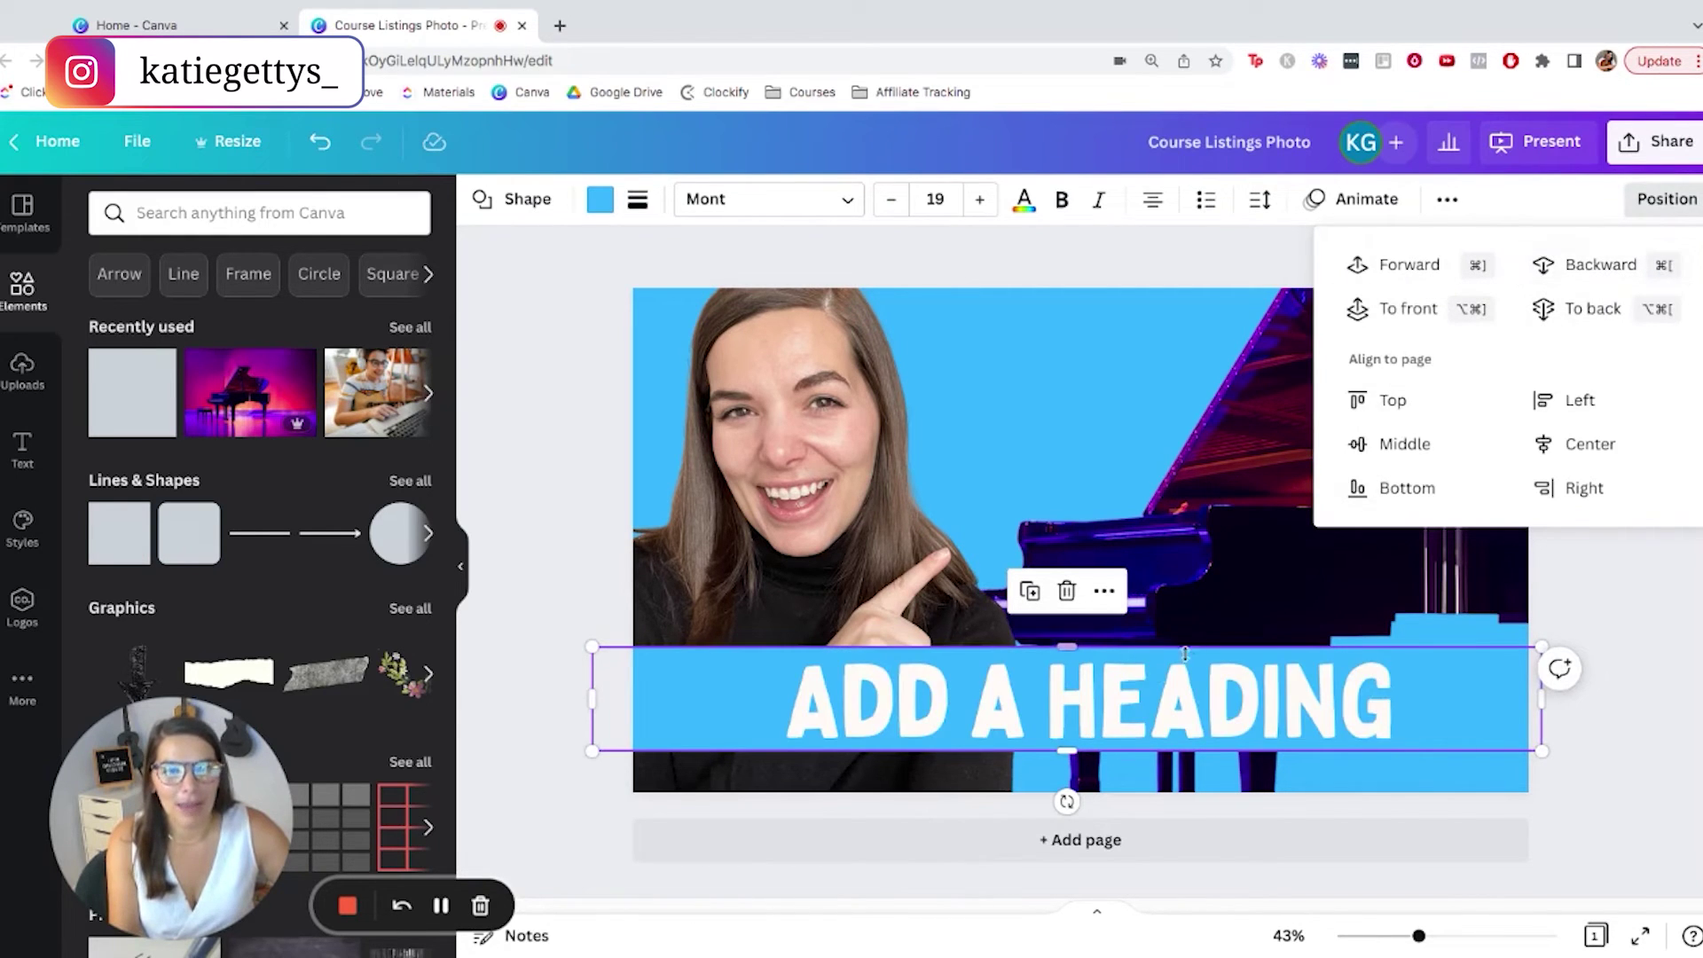
{"action": "left_click", "coordinate": [977, 696]}
{"action": "left_click", "coordinate": [977, 690]}
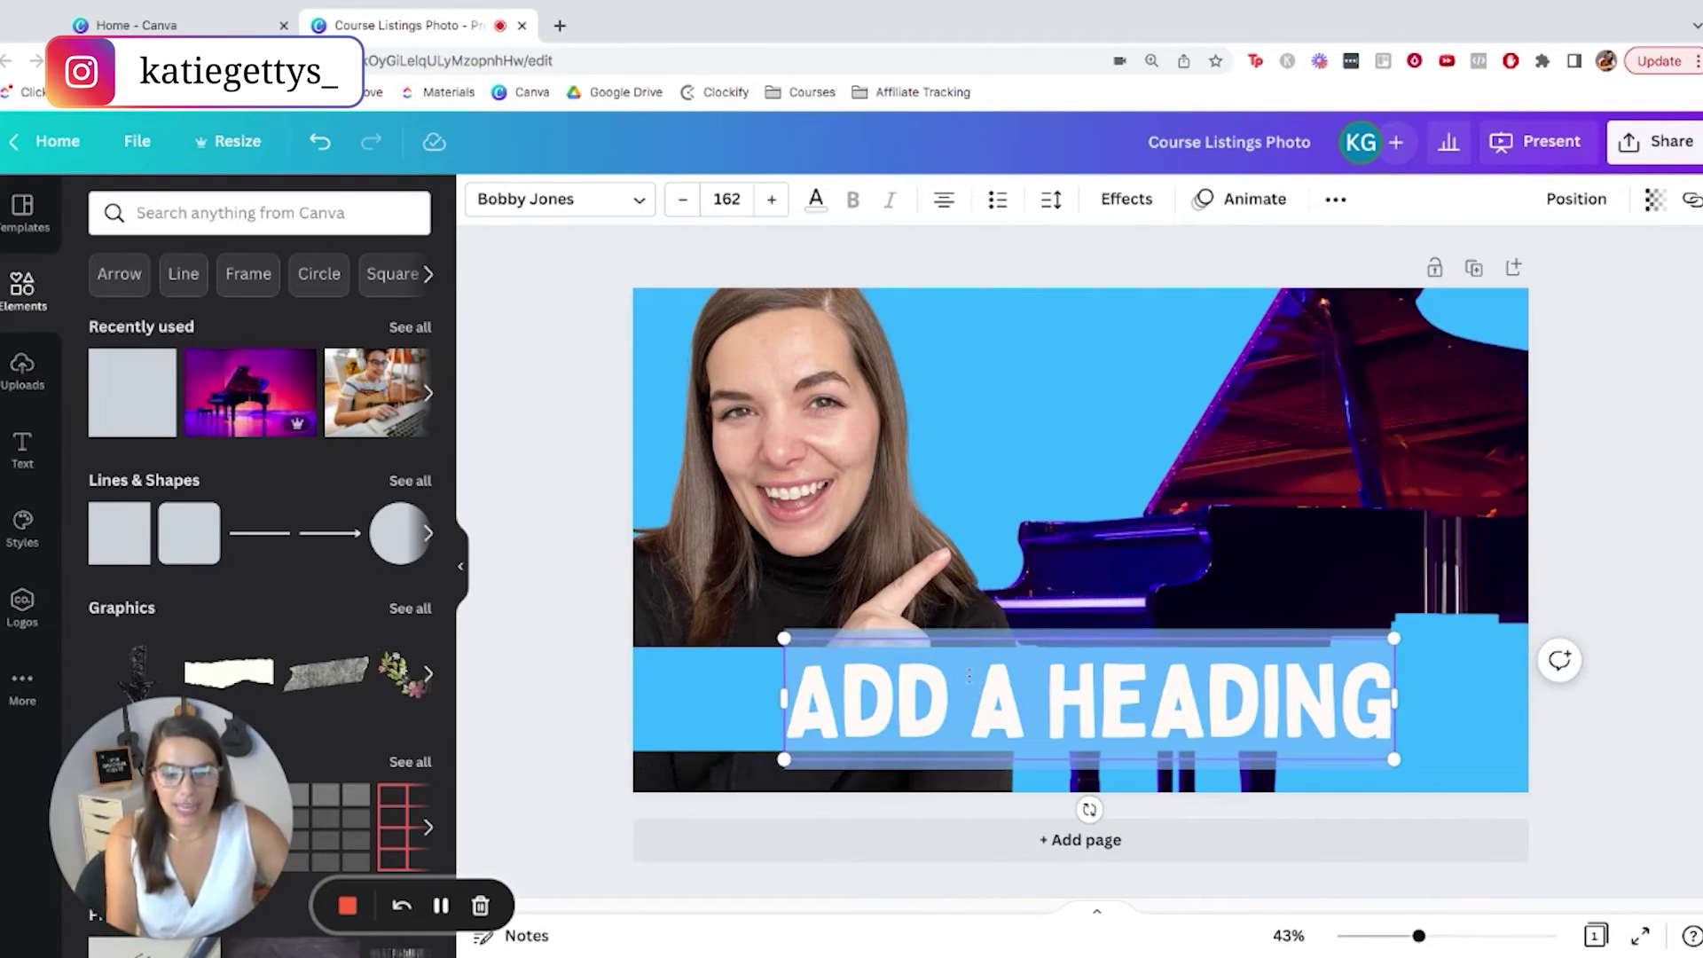
Step: Replace the placeholder heading with '1:1 PIANO', correcting the 'PINAO' typo
{"action": "type", "text": "1:1 PINAO"}
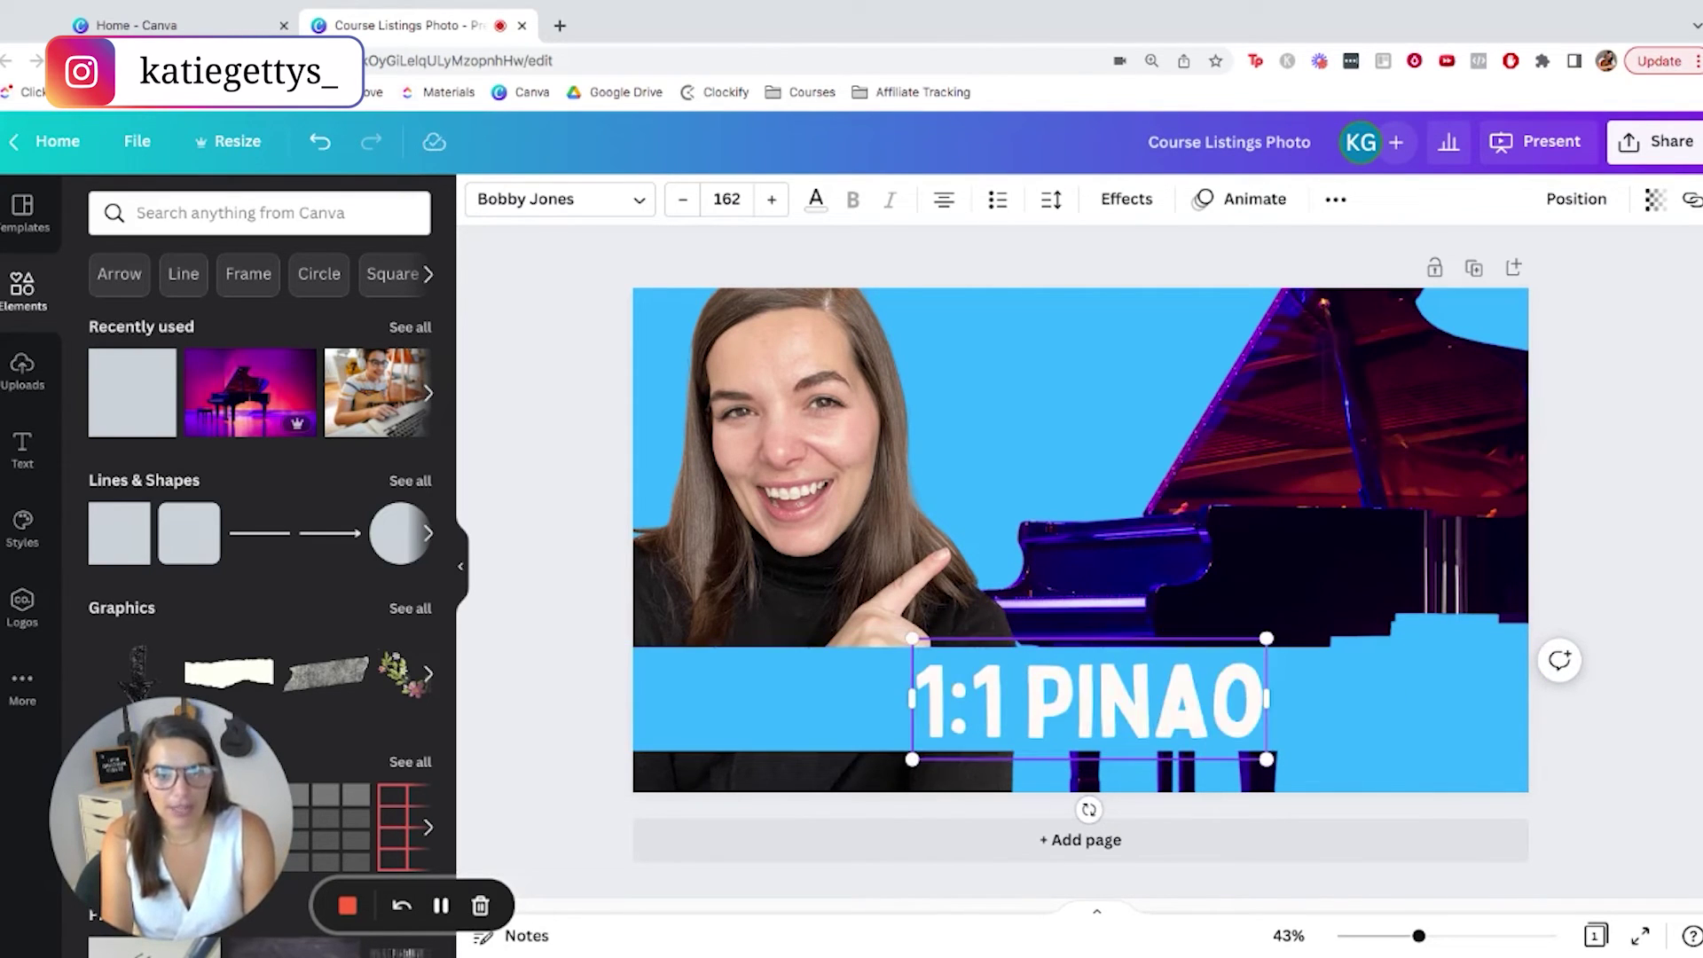
{"action": "key", "text": "BackSpace"}
{"action": "key", "text": "BackSpace"}
{"action": "key", "text": "BackSpace"}
{"action": "type", "text": "ANO"}
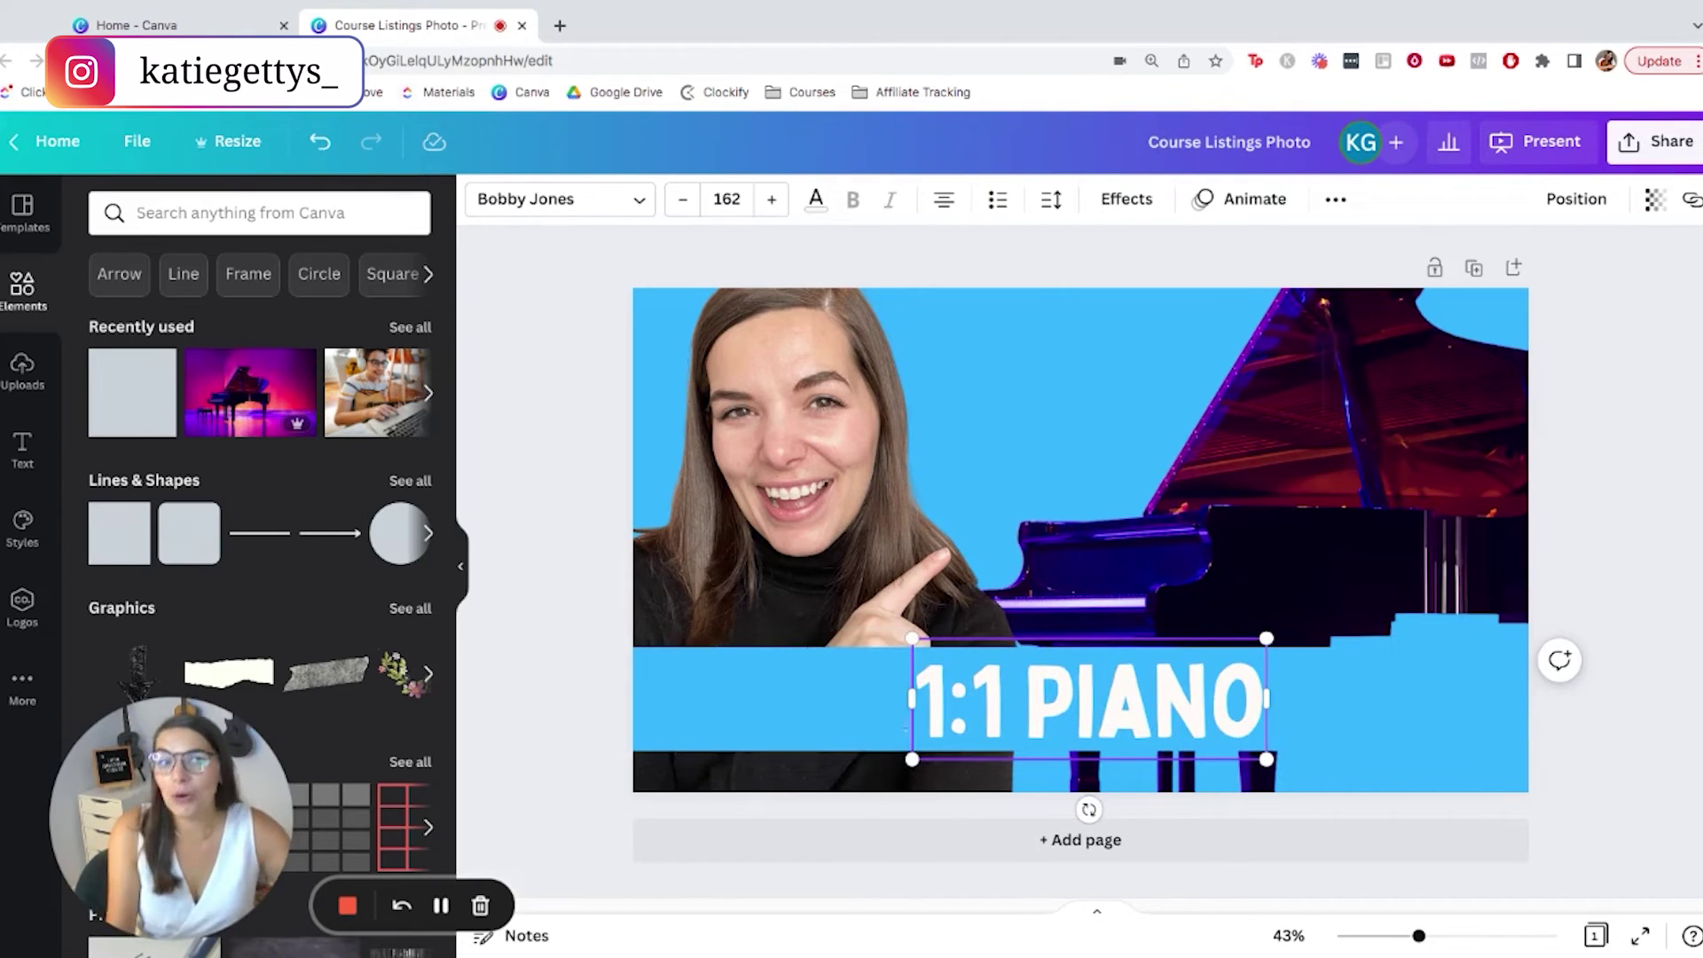
{"action": "left_click", "coordinate": [578, 626]}
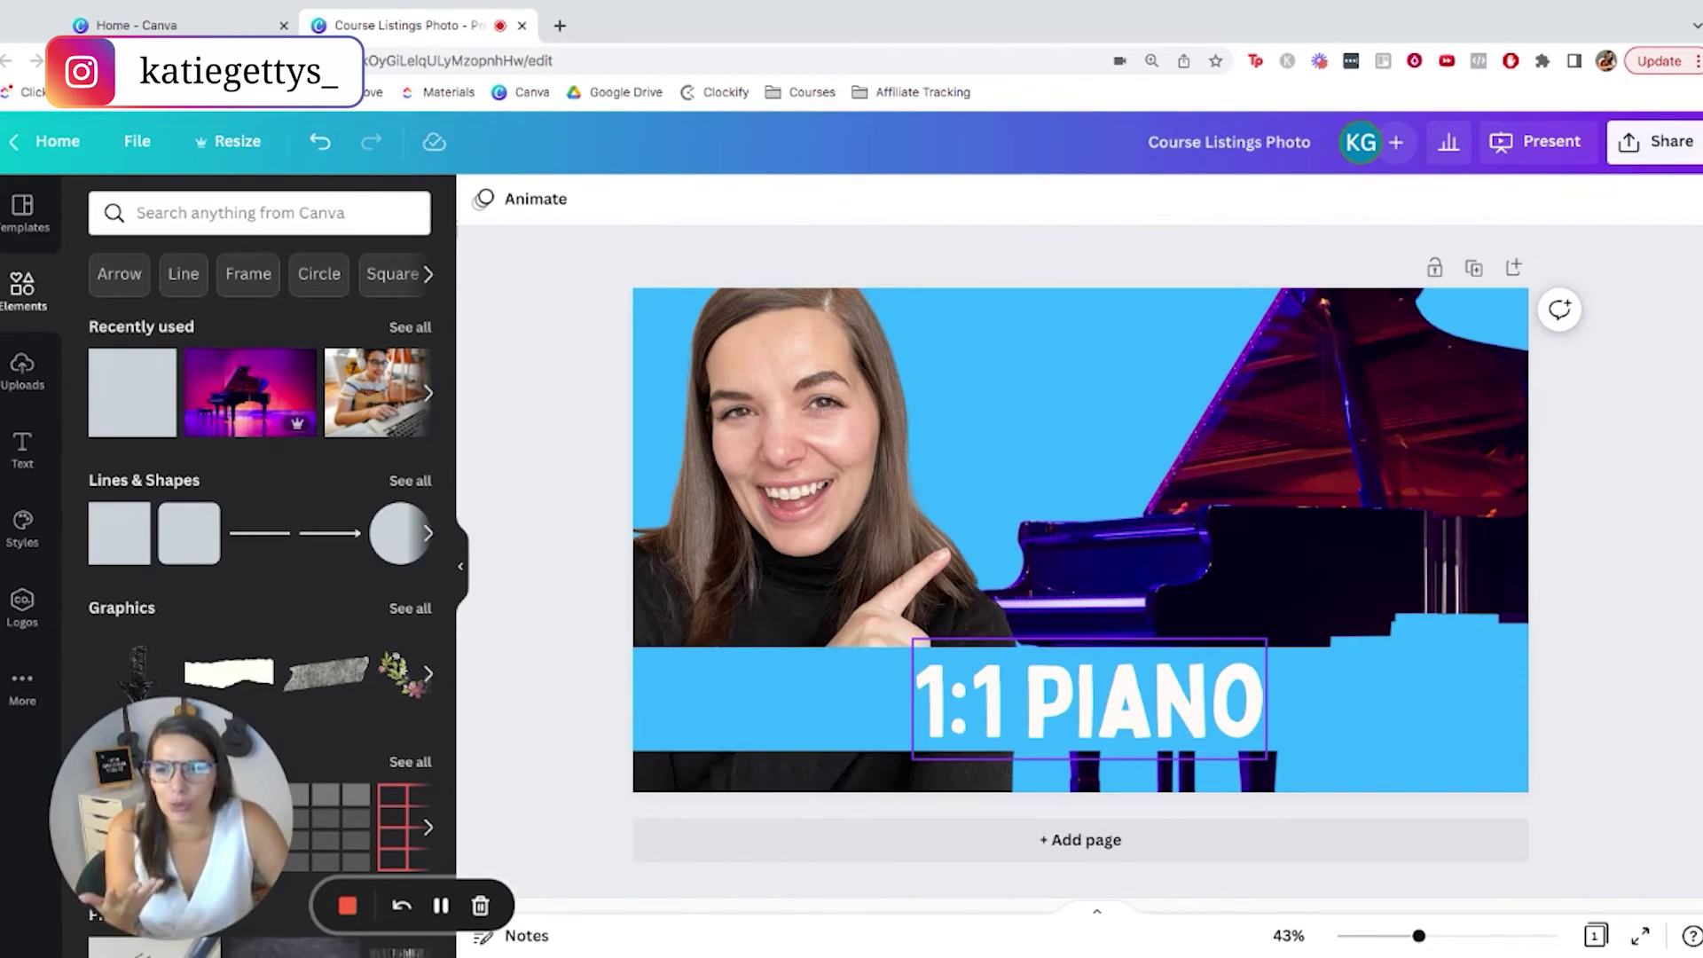
{"action": "left_click", "coordinate": [1089, 701]}
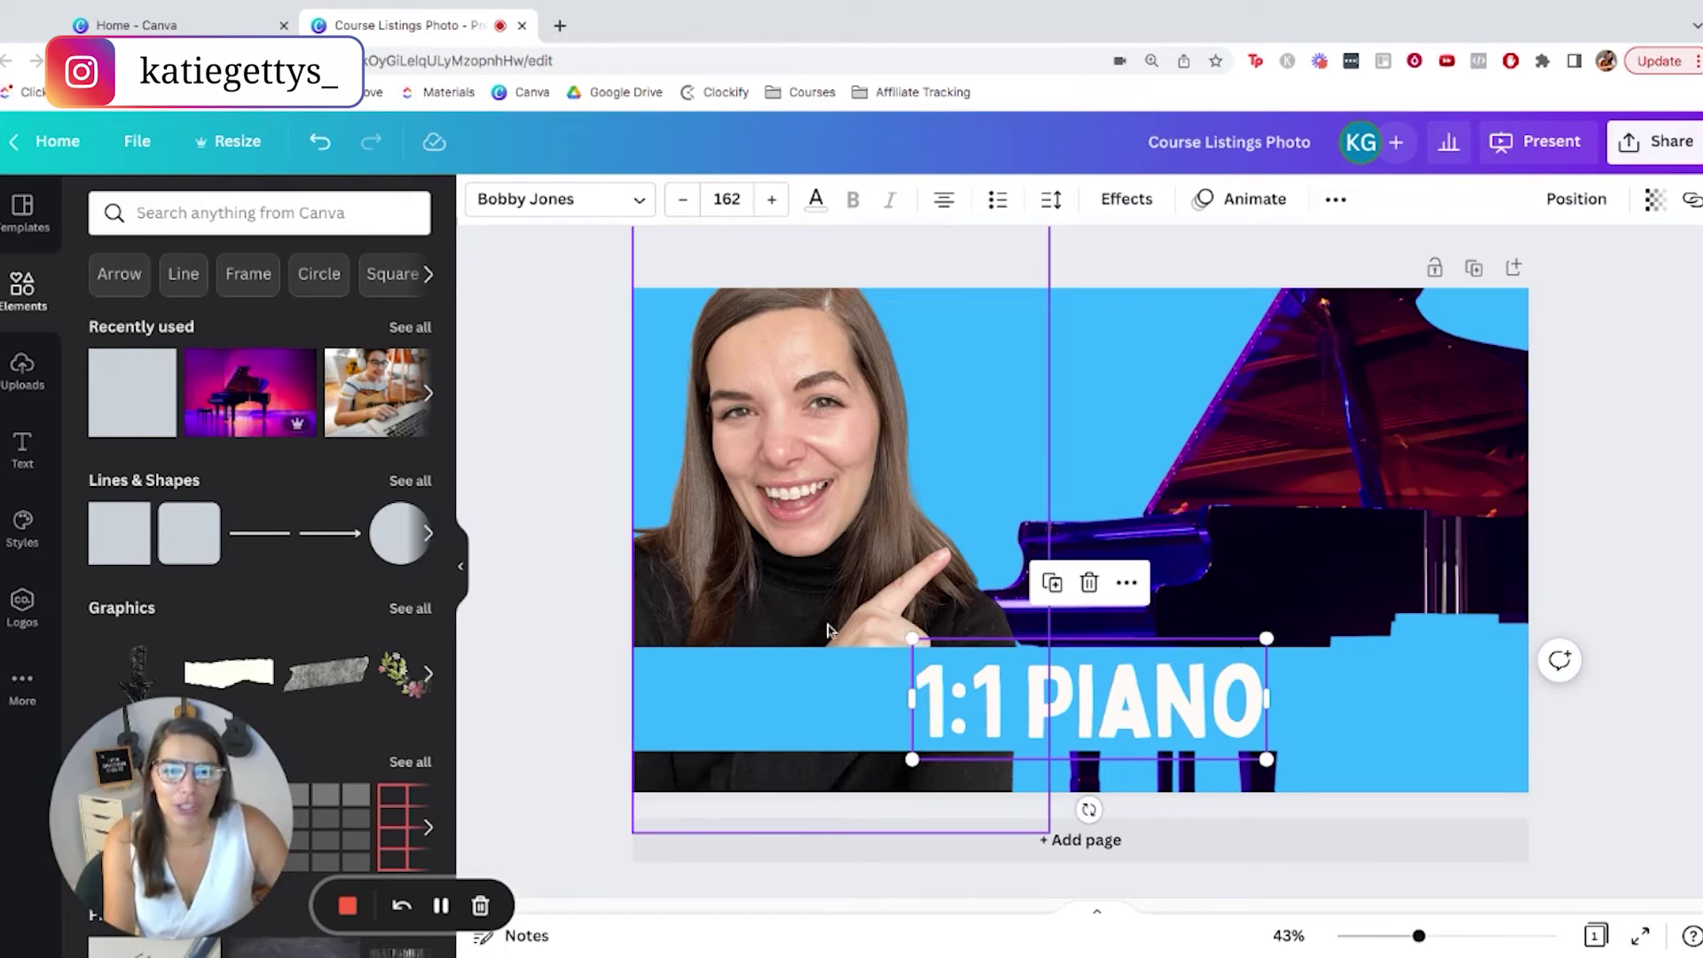
Step: Try a Background text effect and a higher text position, then undo both
{"action": "left_click", "coordinate": [1127, 201]}
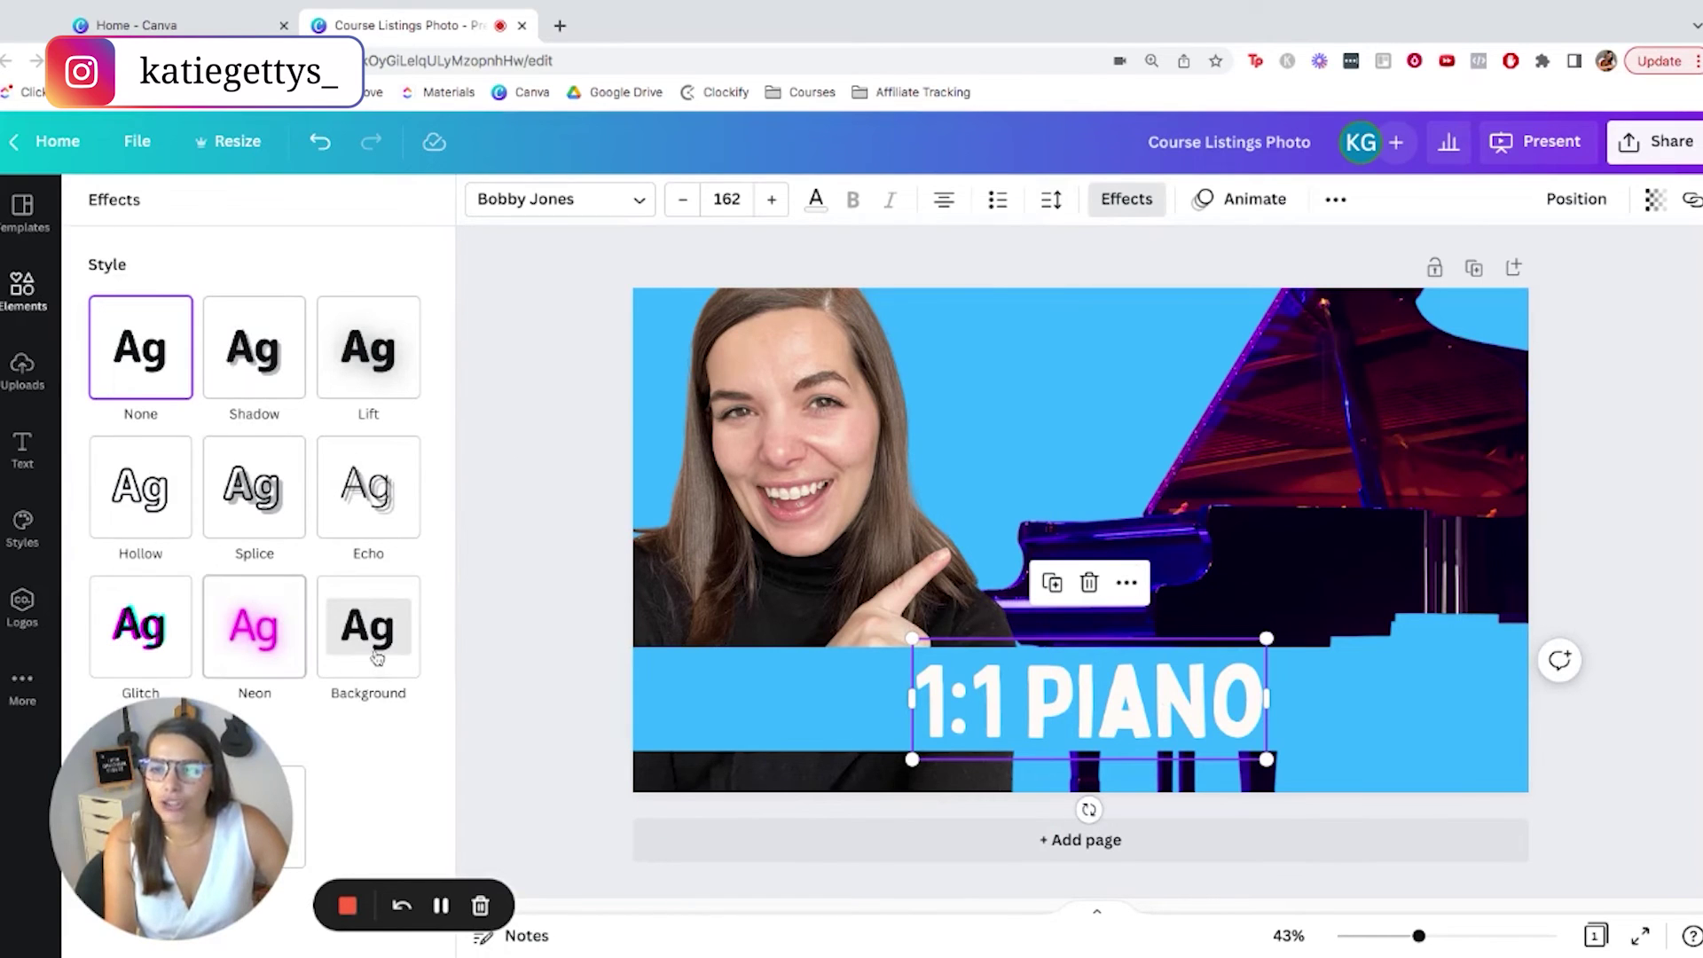
{"action": "left_click", "coordinate": [335, 613]}
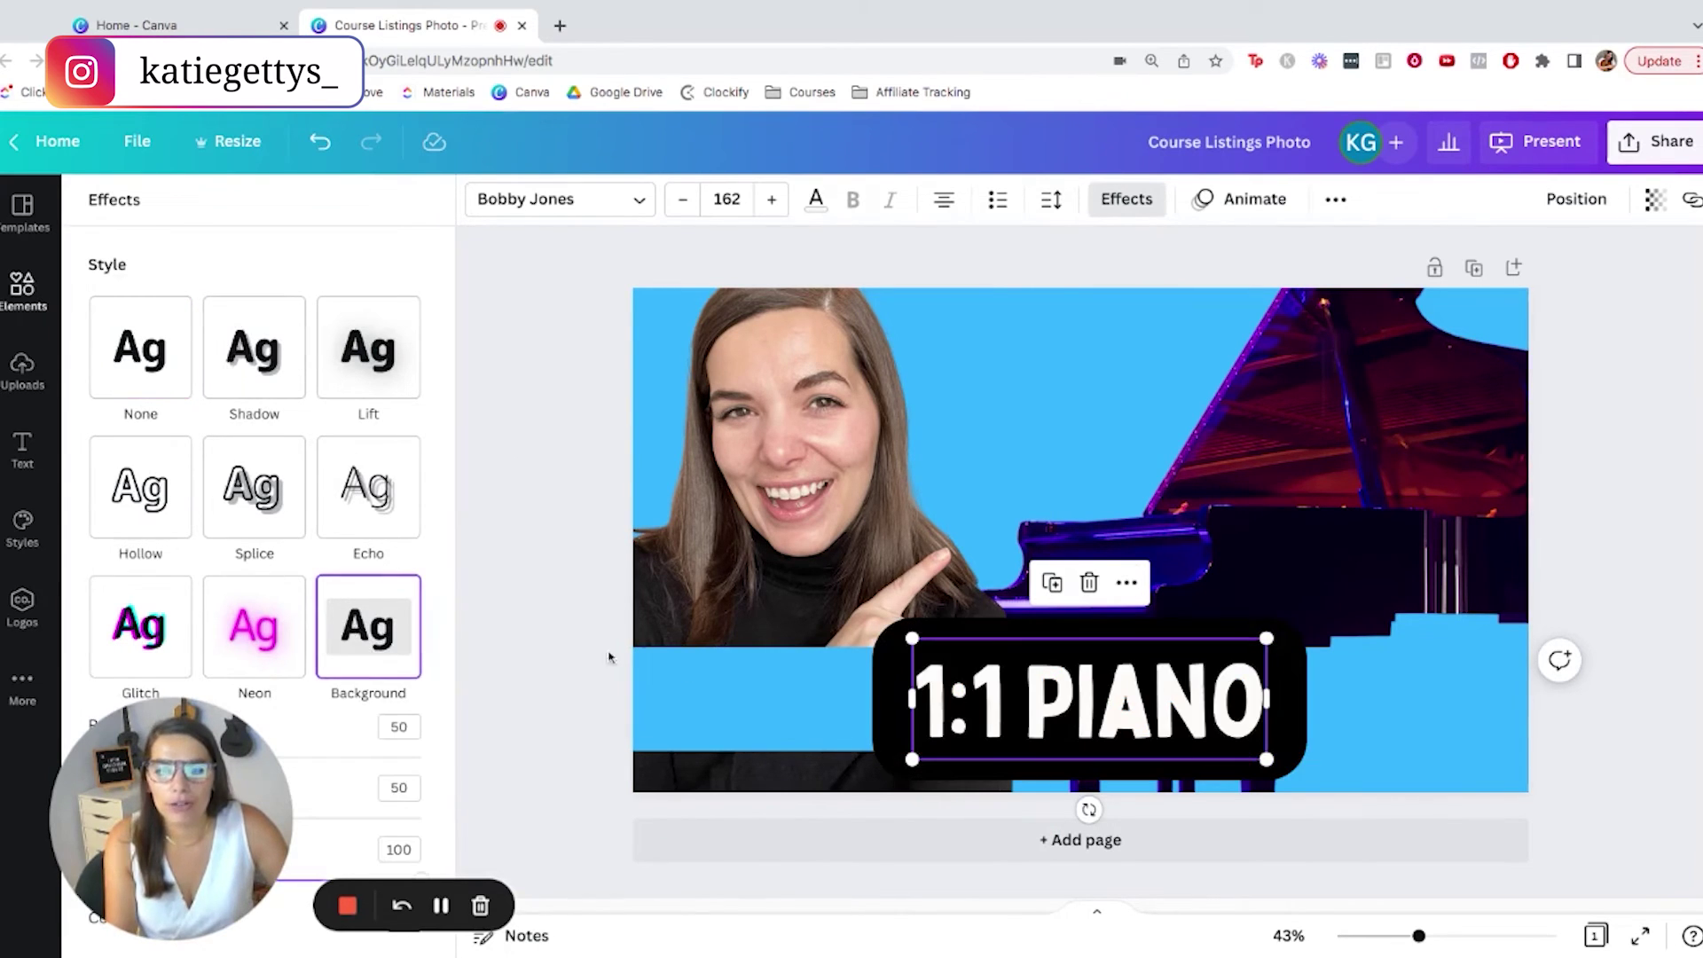
{"action": "left_click", "coordinate": [711, 696]}
{"action": "left_click_drag", "start_coordinate": [943, 703], "coordinate": [931, 426]}
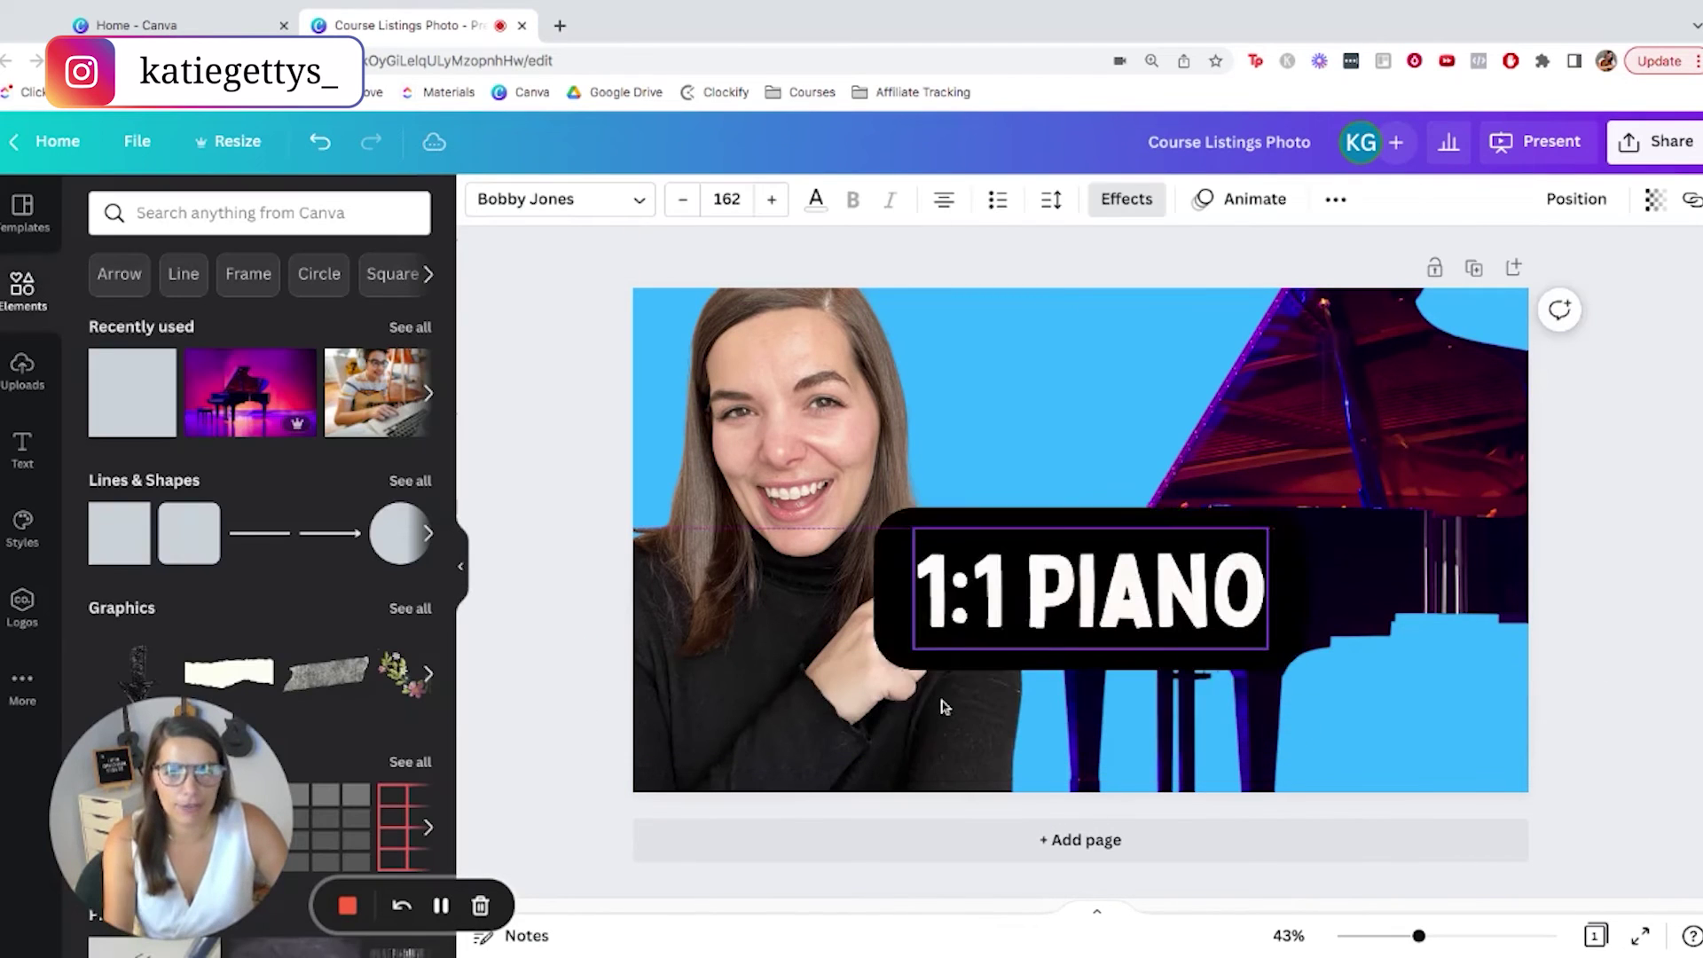
{"action": "key", "text": "ctrl+z"}
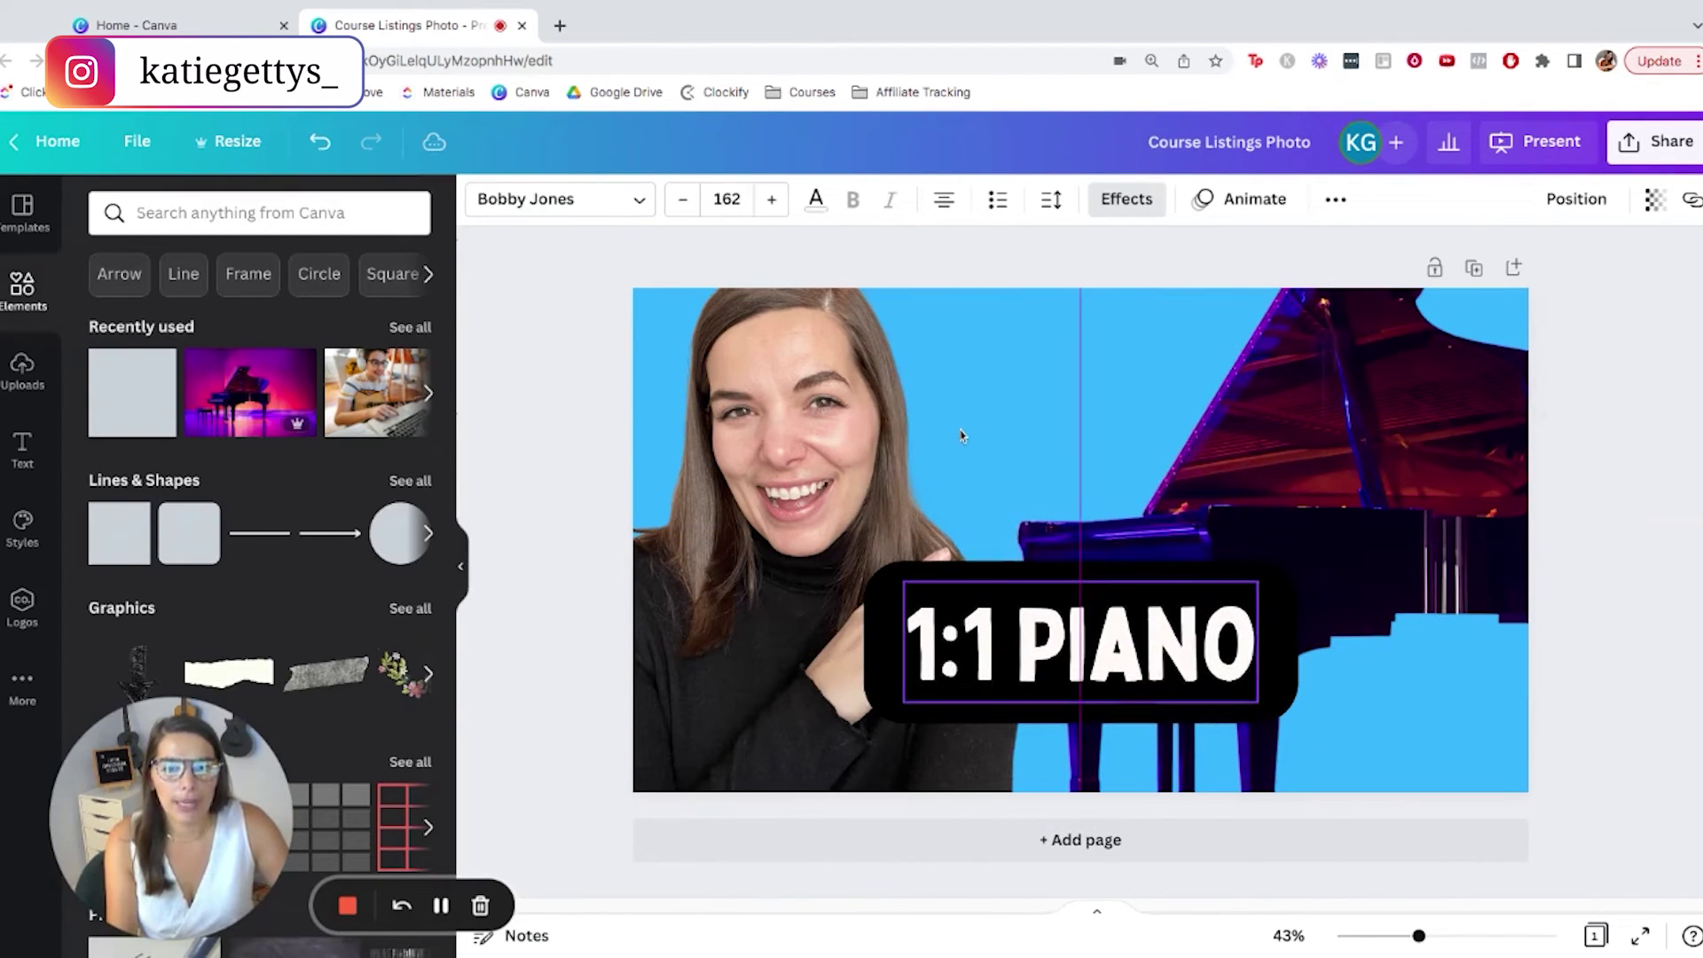
{"action": "key", "text": "ctrl+z"}
{"action": "key", "text": "ctrl+z"}
{"action": "key", "text": "ctrl+z"}
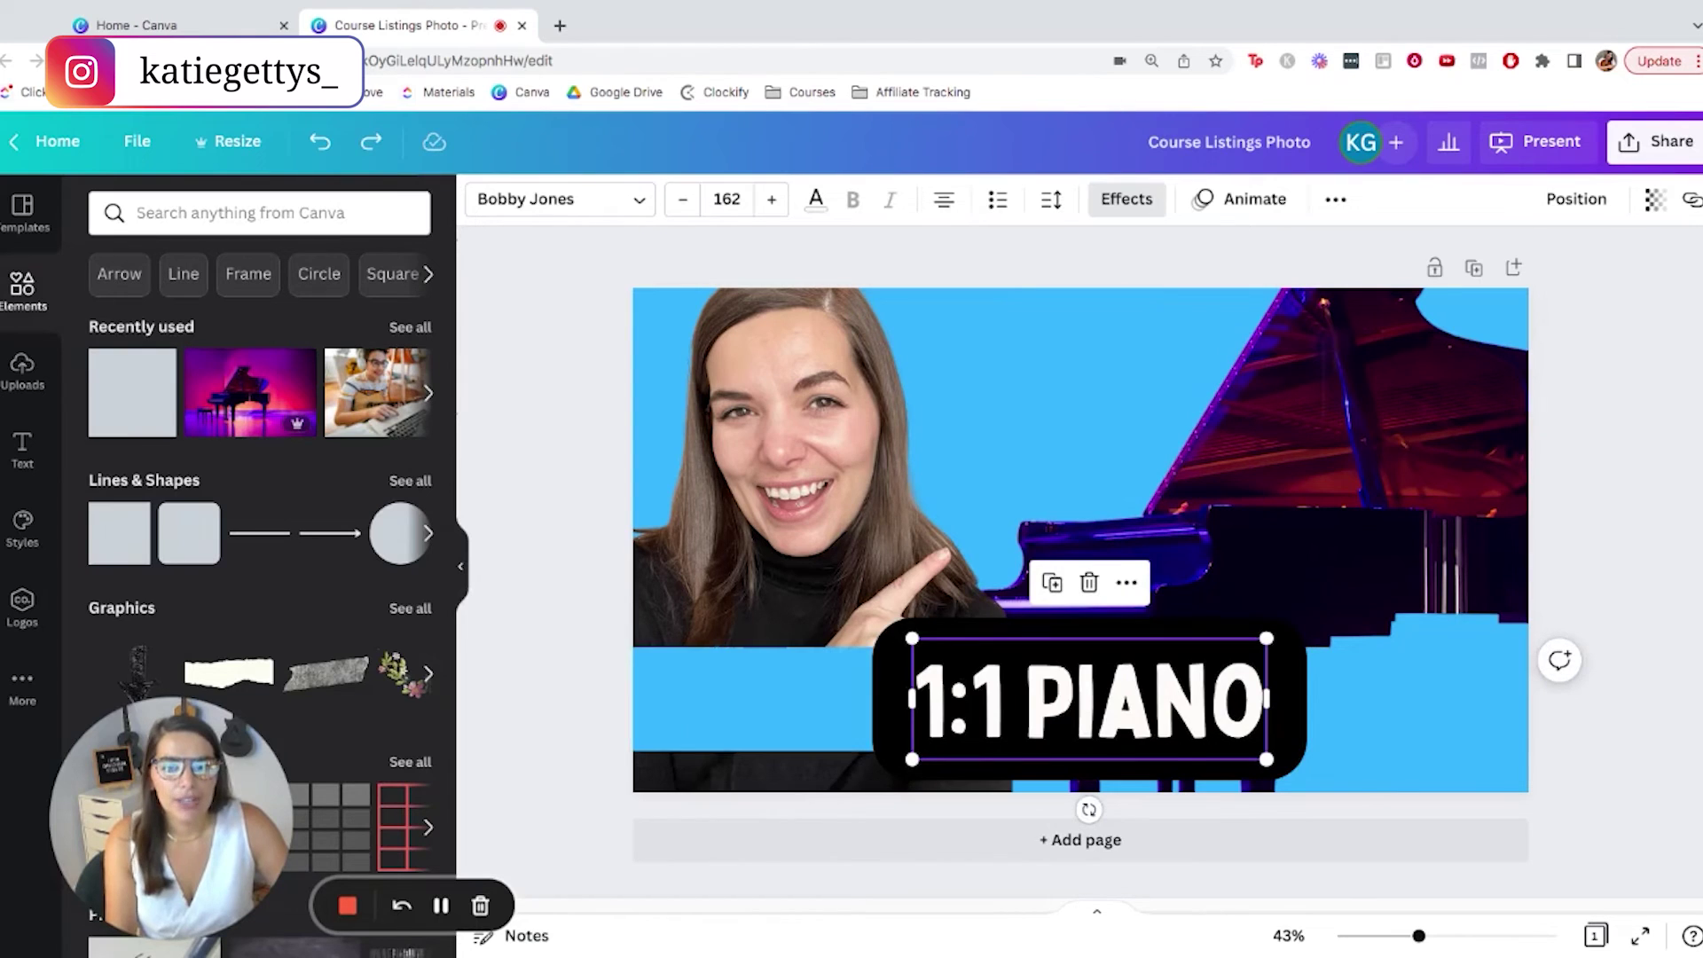
{"action": "key", "text": "ctrl+z"}
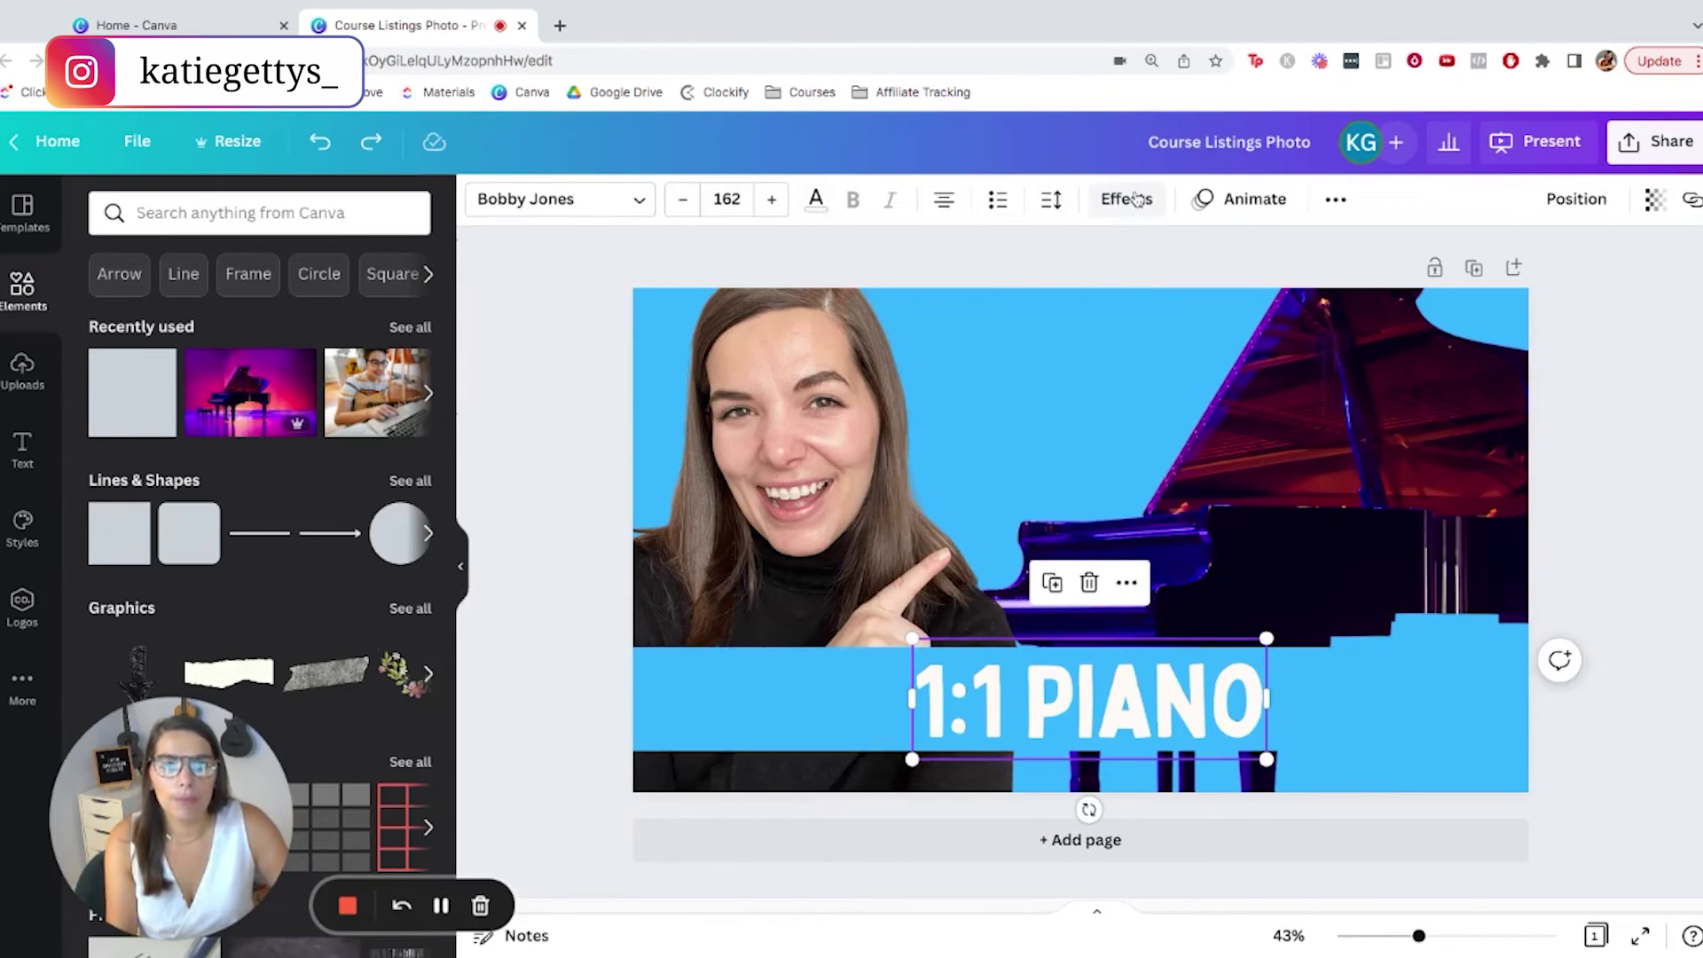
Step: Apply the Splice effect to '1:1 PIANO' with a black effect colour
{"action": "left_click", "coordinate": [1135, 199]}
{"action": "left_click", "coordinate": [164, 504]}
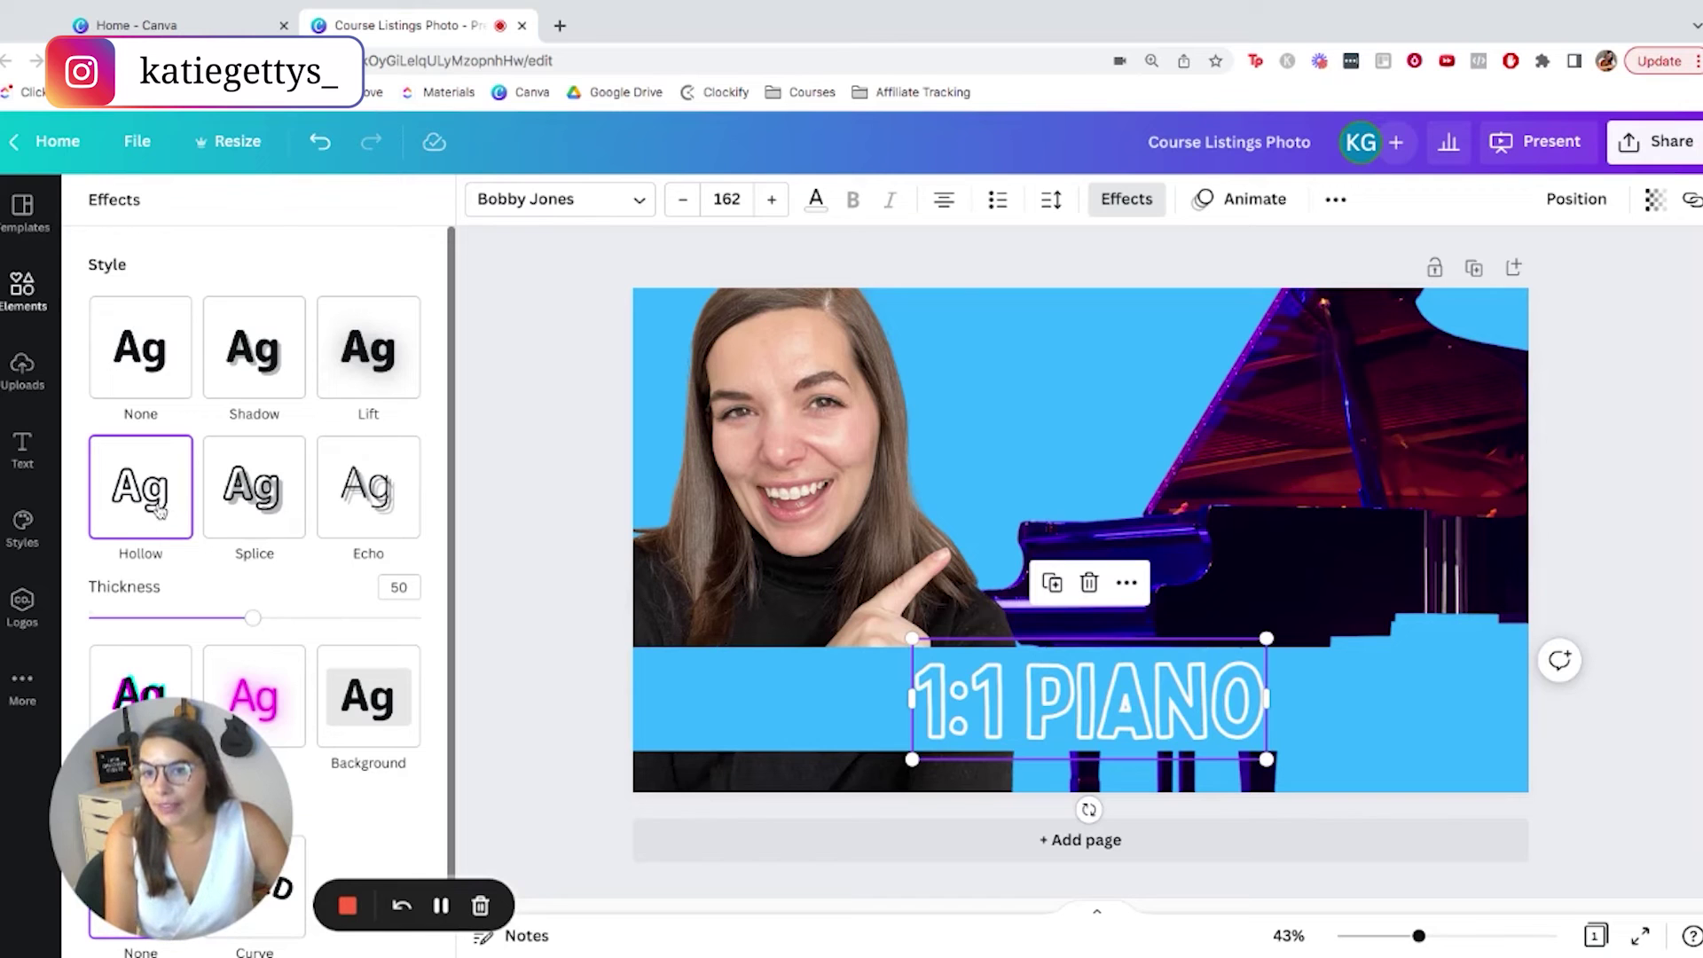
{"action": "left_click", "coordinate": [258, 483]}
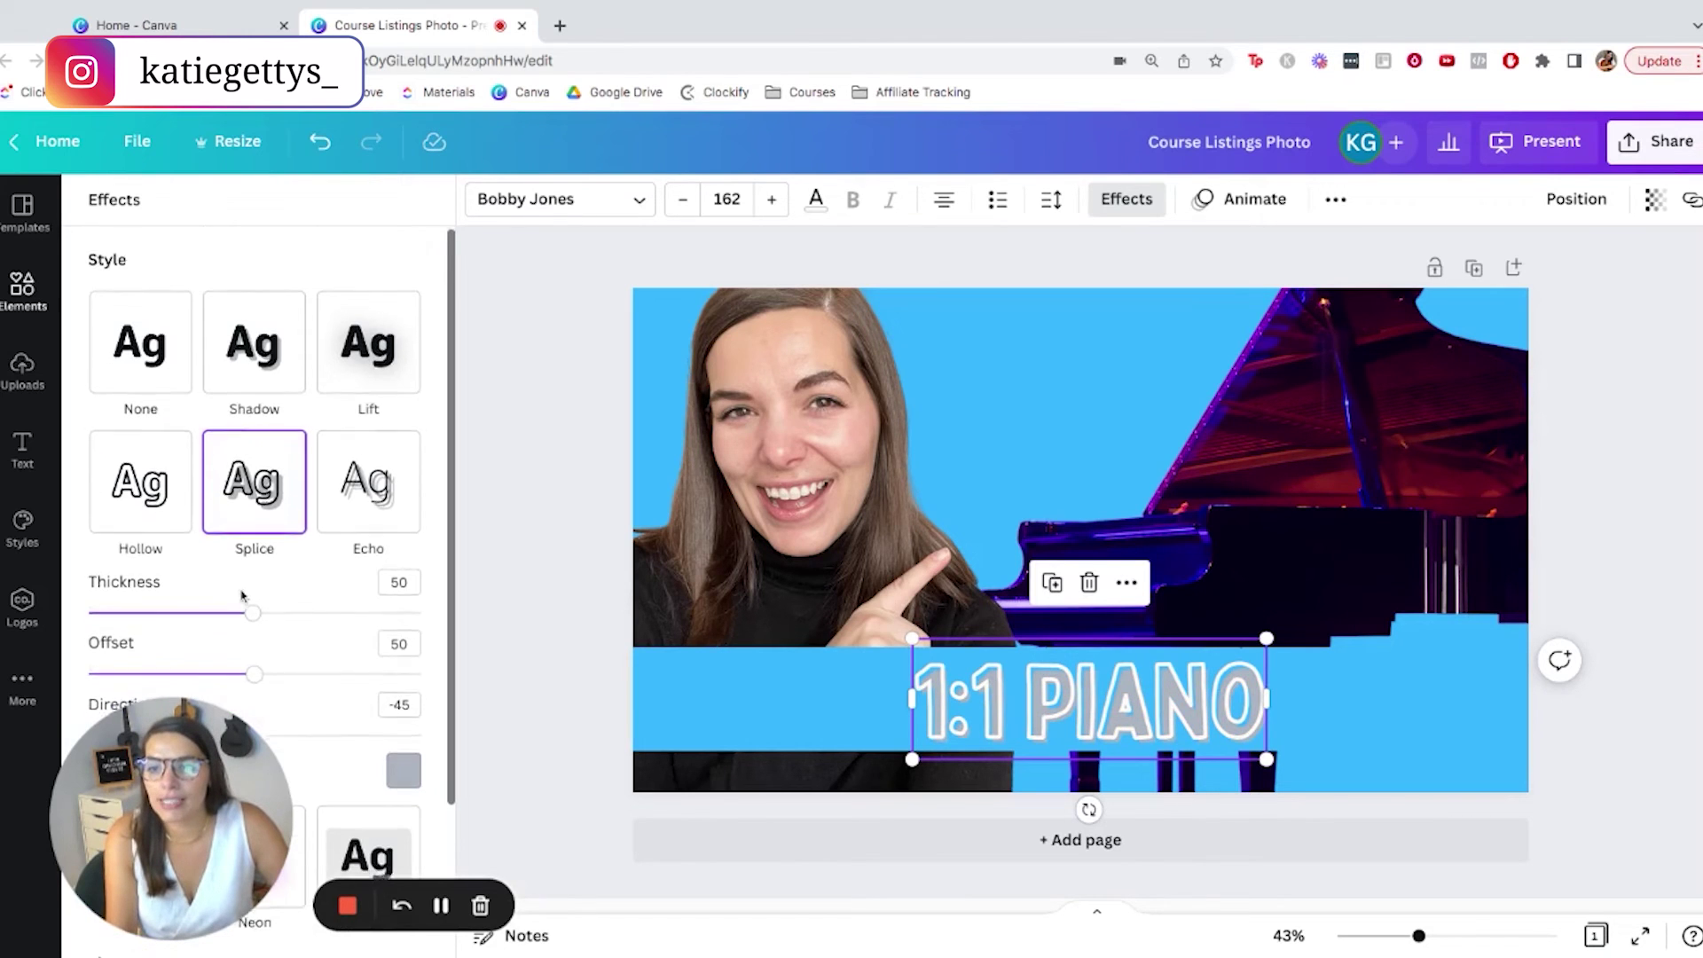
{"action": "scroll", "coordinate": [239, 589], "scroll_direction": "down", "scroll_amount": 1}
{"action": "scroll", "coordinate": [240, 589], "scroll_direction": "down", "scroll_amount": 1}
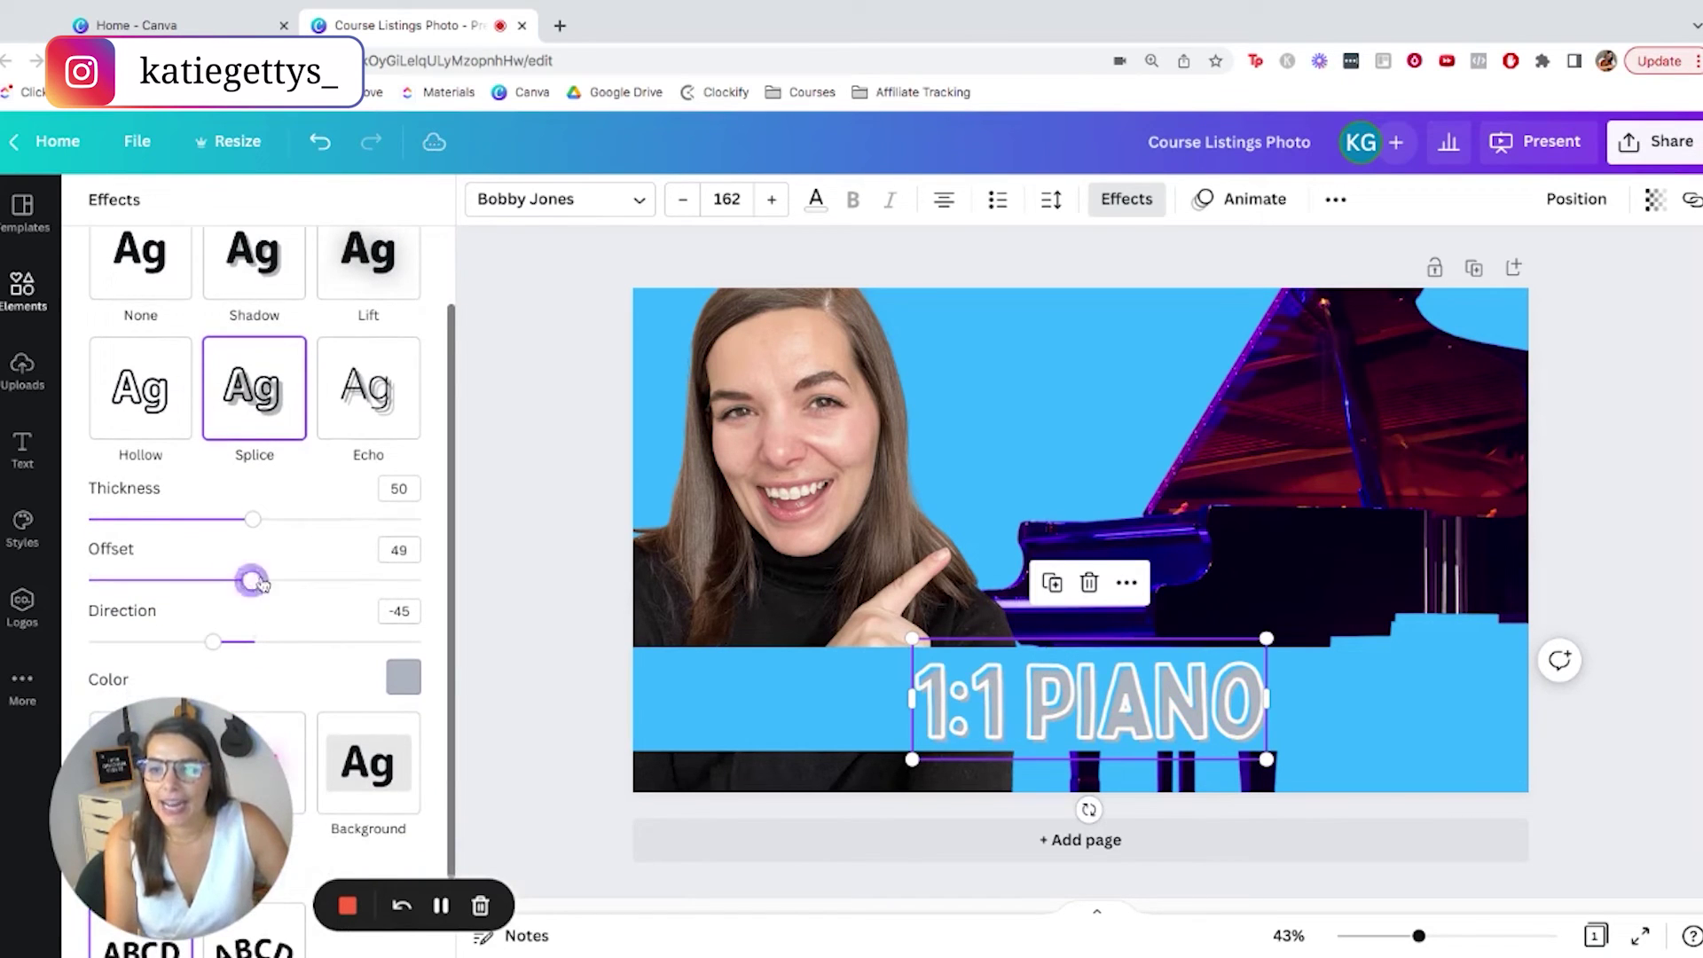
{"action": "left_click", "coordinate": [404, 677]}
{"action": "left_click", "coordinate": [186, 369]}
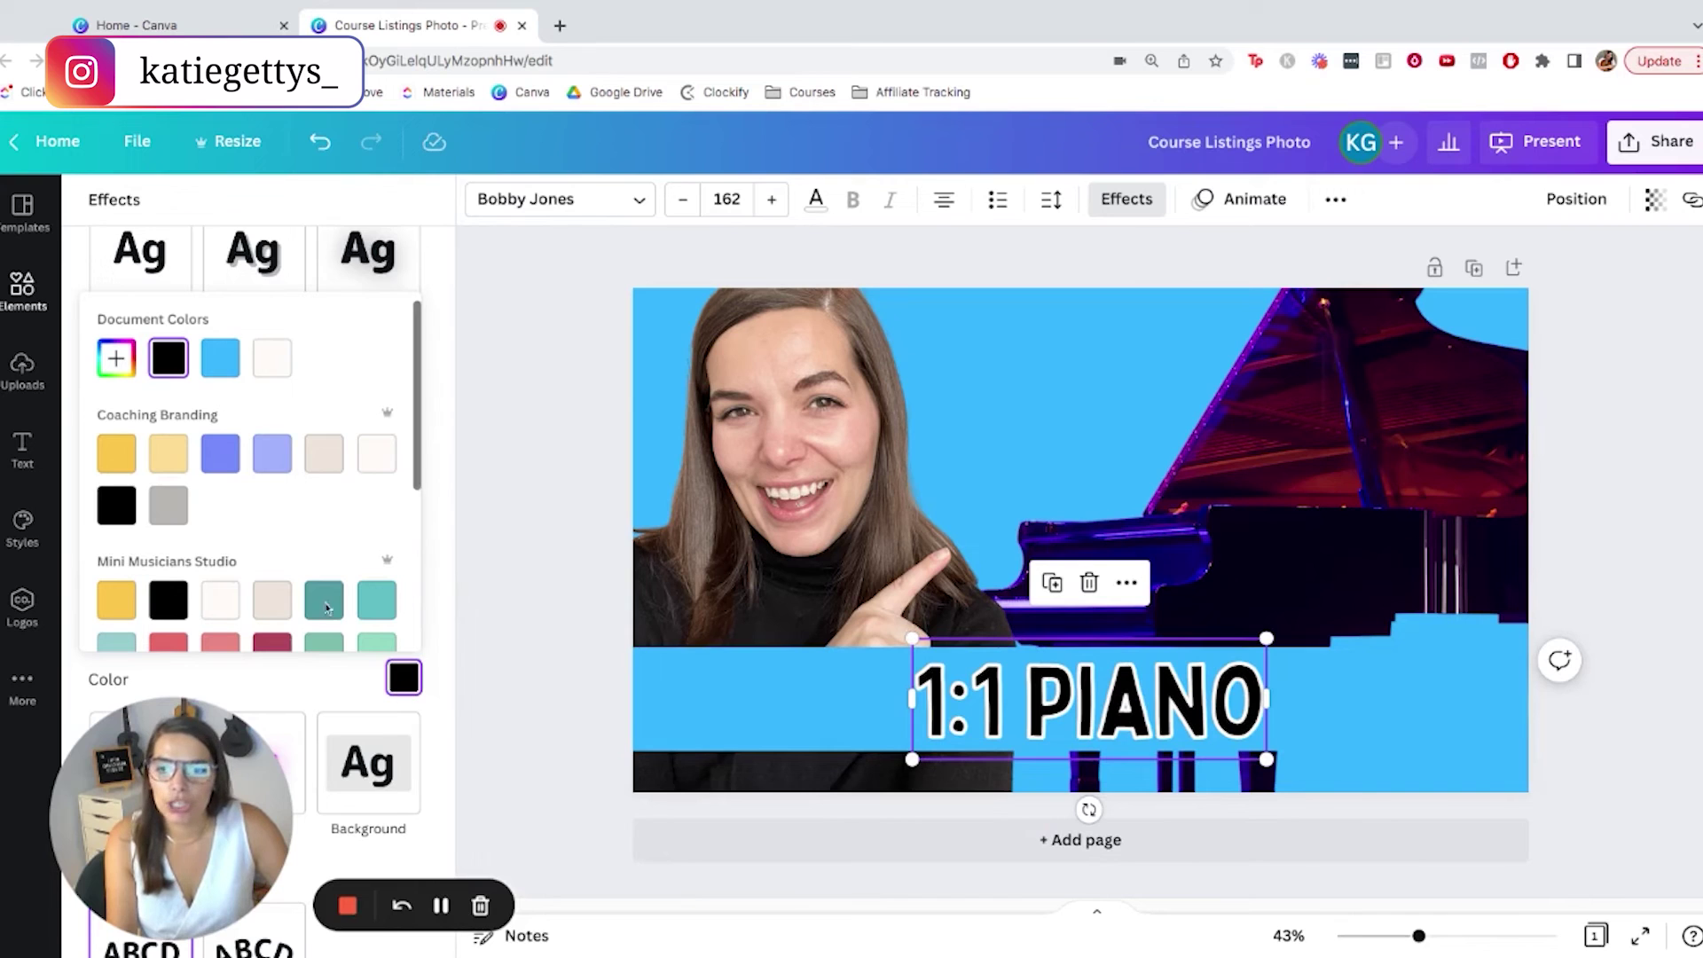
{"action": "scroll", "coordinate": [324, 596], "scroll_direction": "down", "scroll_amount": 1}
Step: Try a yellow text colour on '1:1 PIANO', then undo it
{"action": "left_click", "coordinate": [816, 201]}
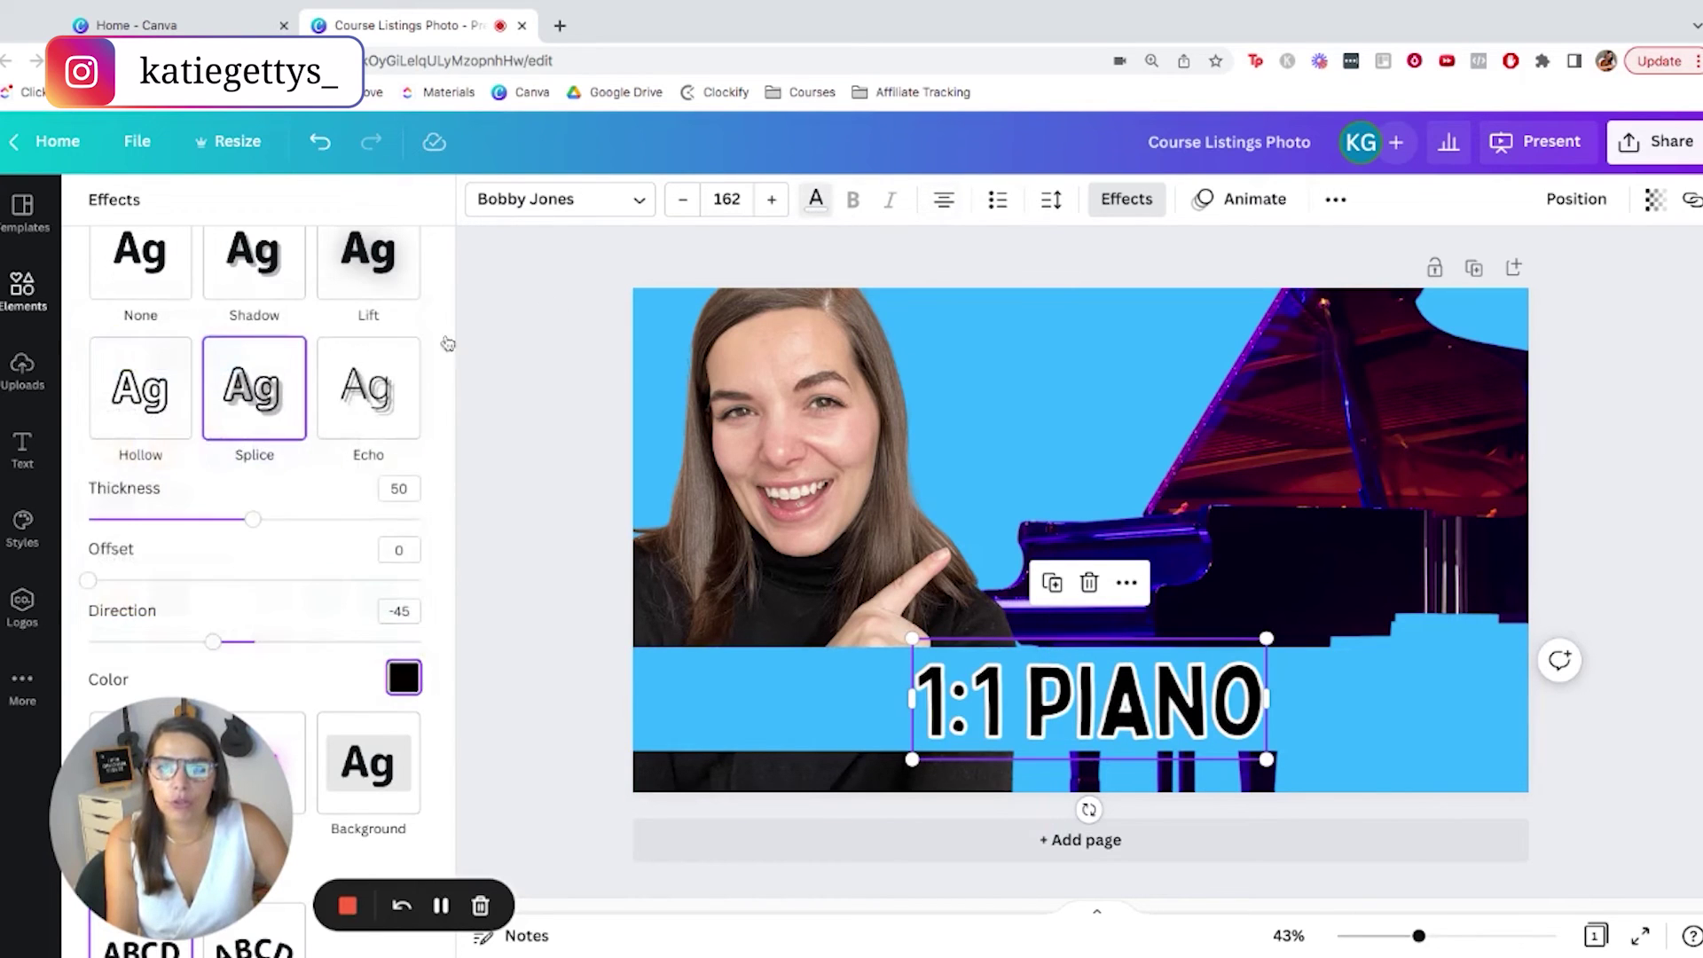
{"action": "left_click", "coordinate": [121, 483]}
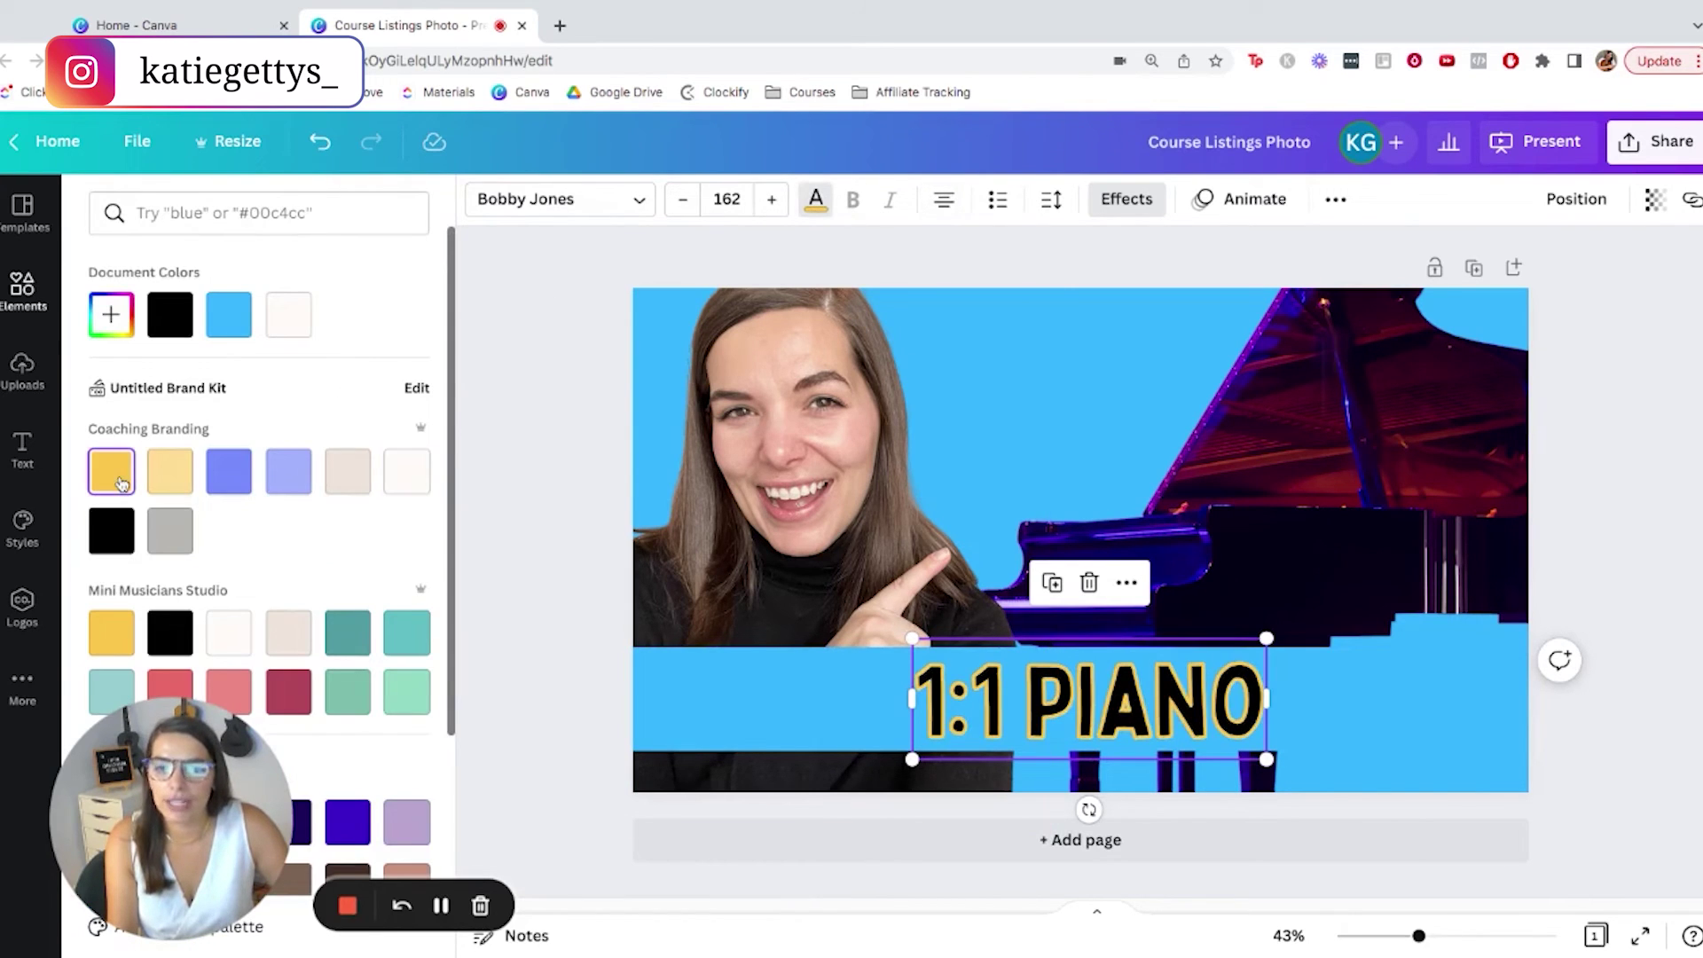
{"action": "key", "text": "ctrl+z"}
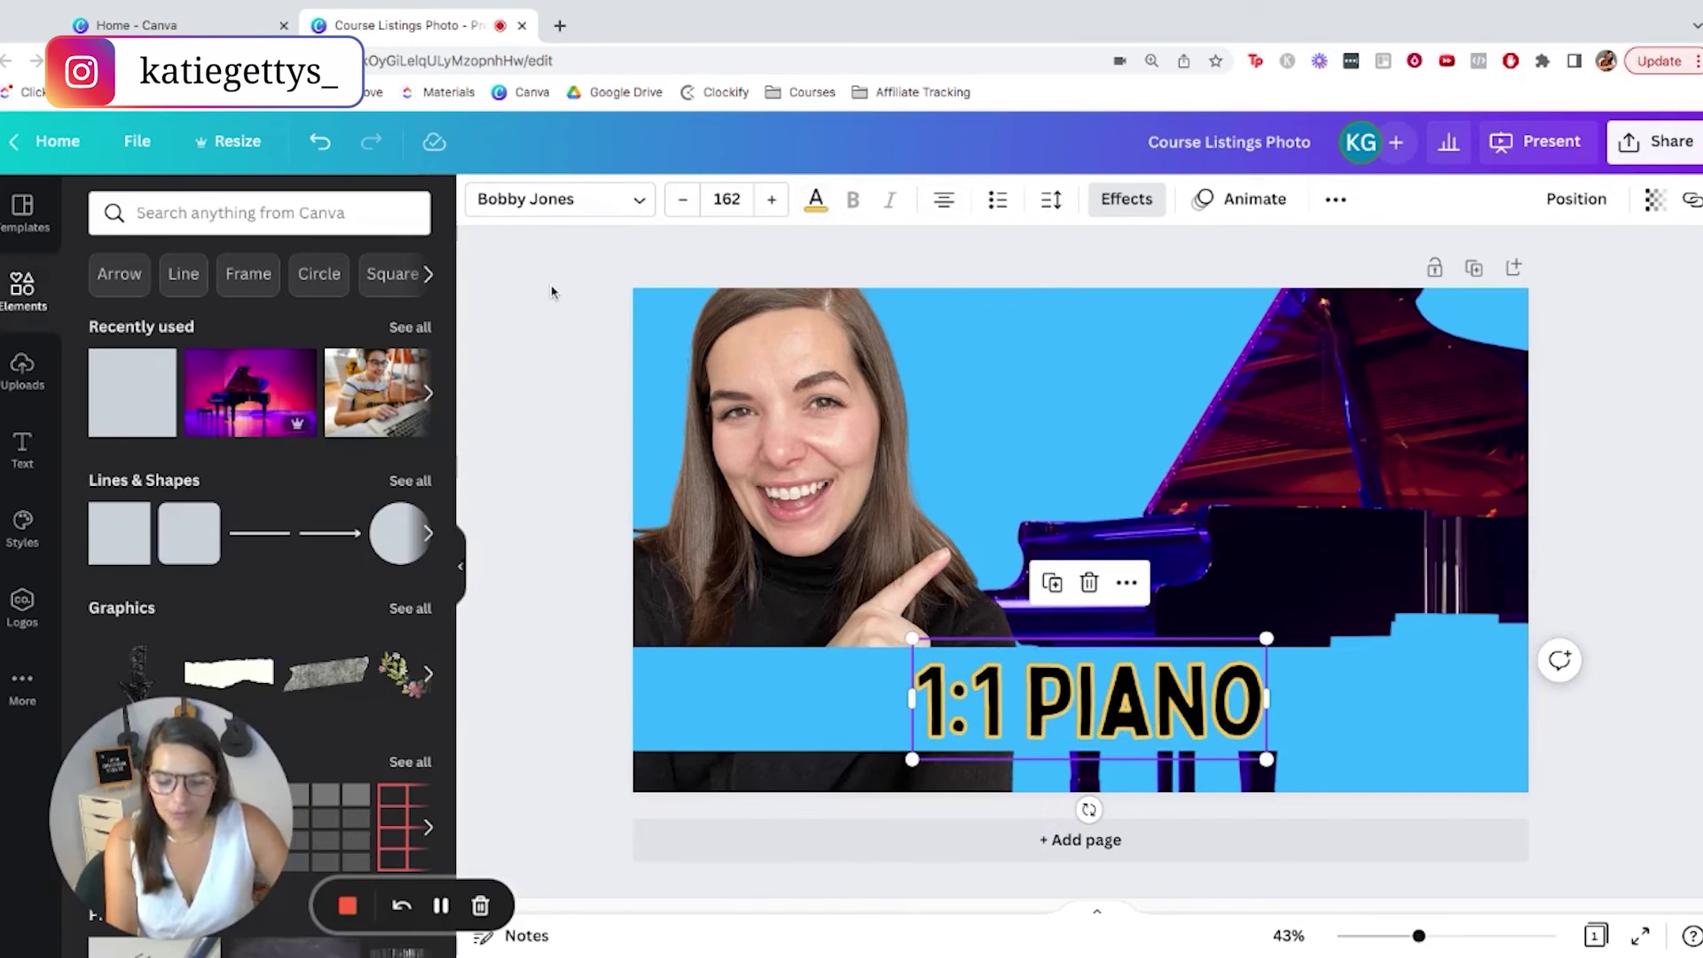
{"action": "left_click", "coordinate": [749, 709]}
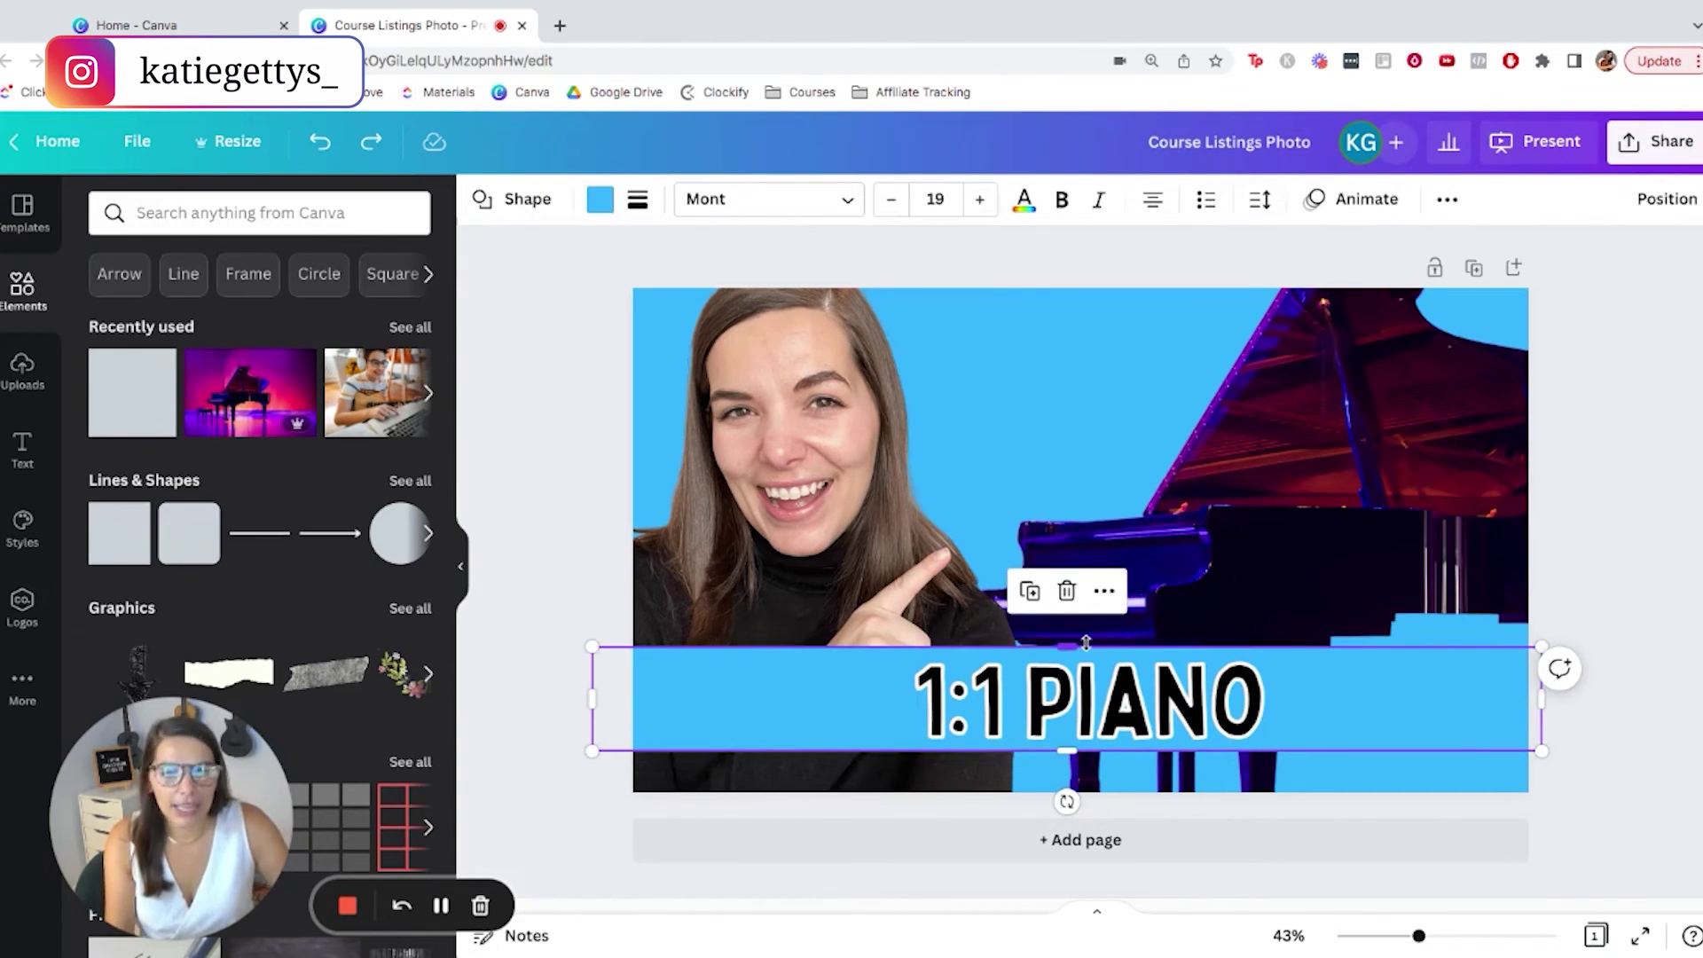
Step: Make the blue band taller and set its transparency to about 70
{"action": "left_click_drag", "start_coordinate": [1067, 647], "coordinate": [1067, 637]}
{"action": "left_click_drag", "start_coordinate": [1071, 754], "coordinate": [1070, 763]}
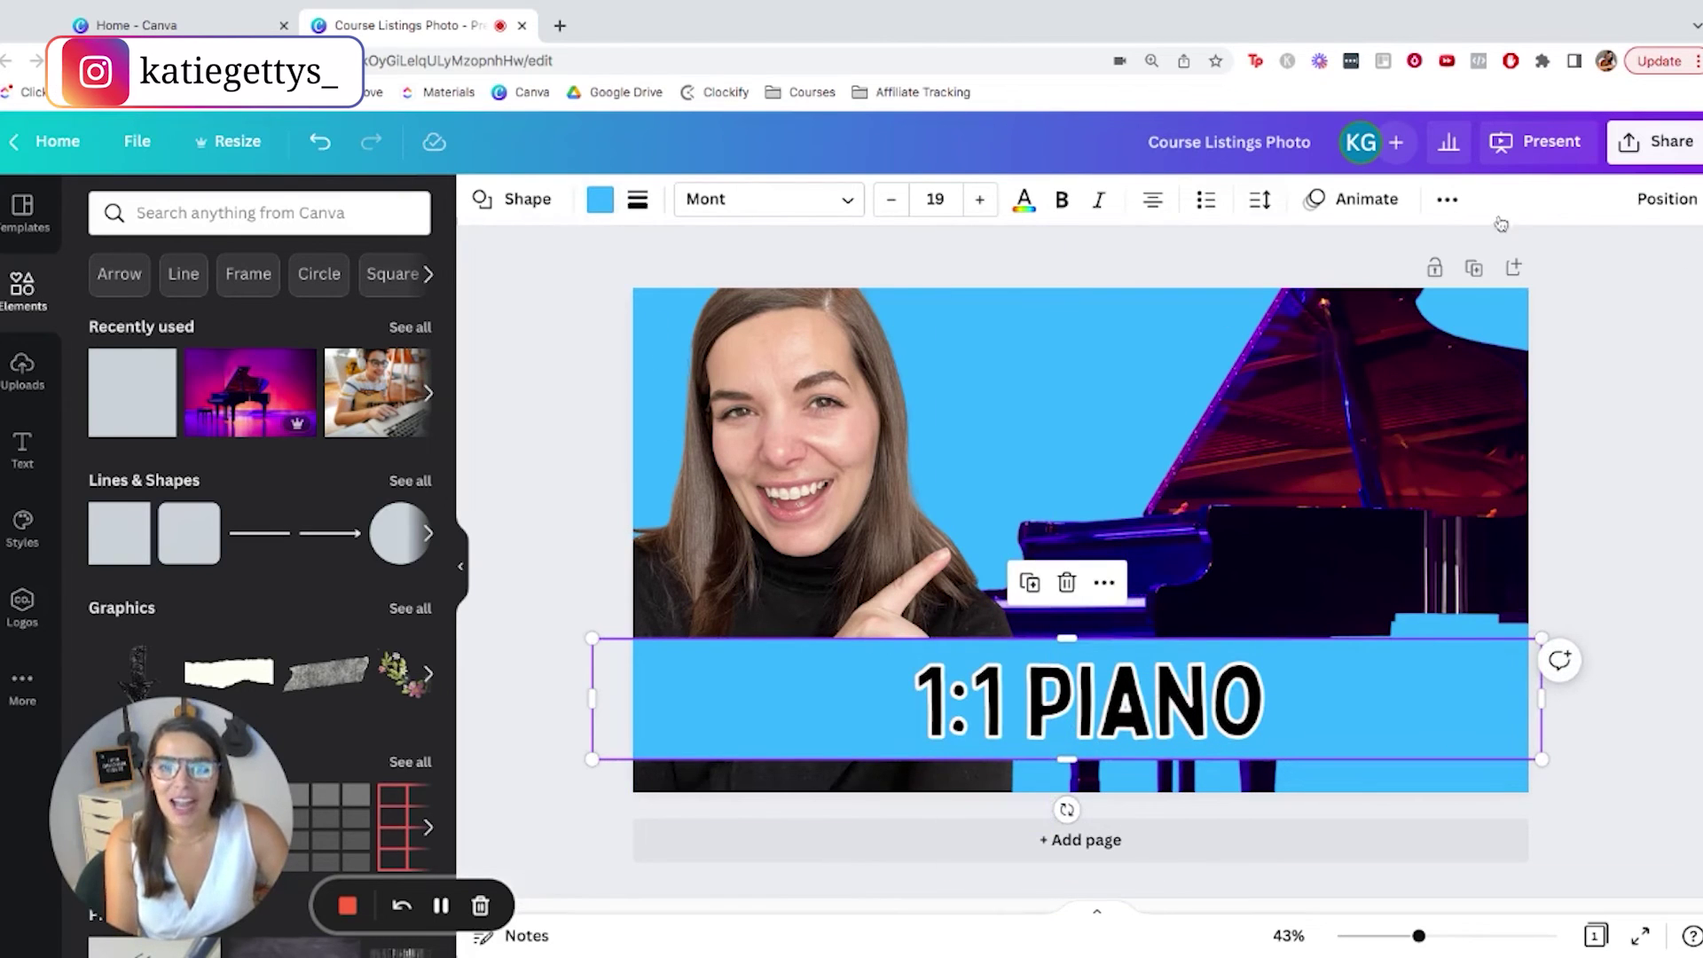
{"action": "left_click", "coordinate": [1447, 199]}
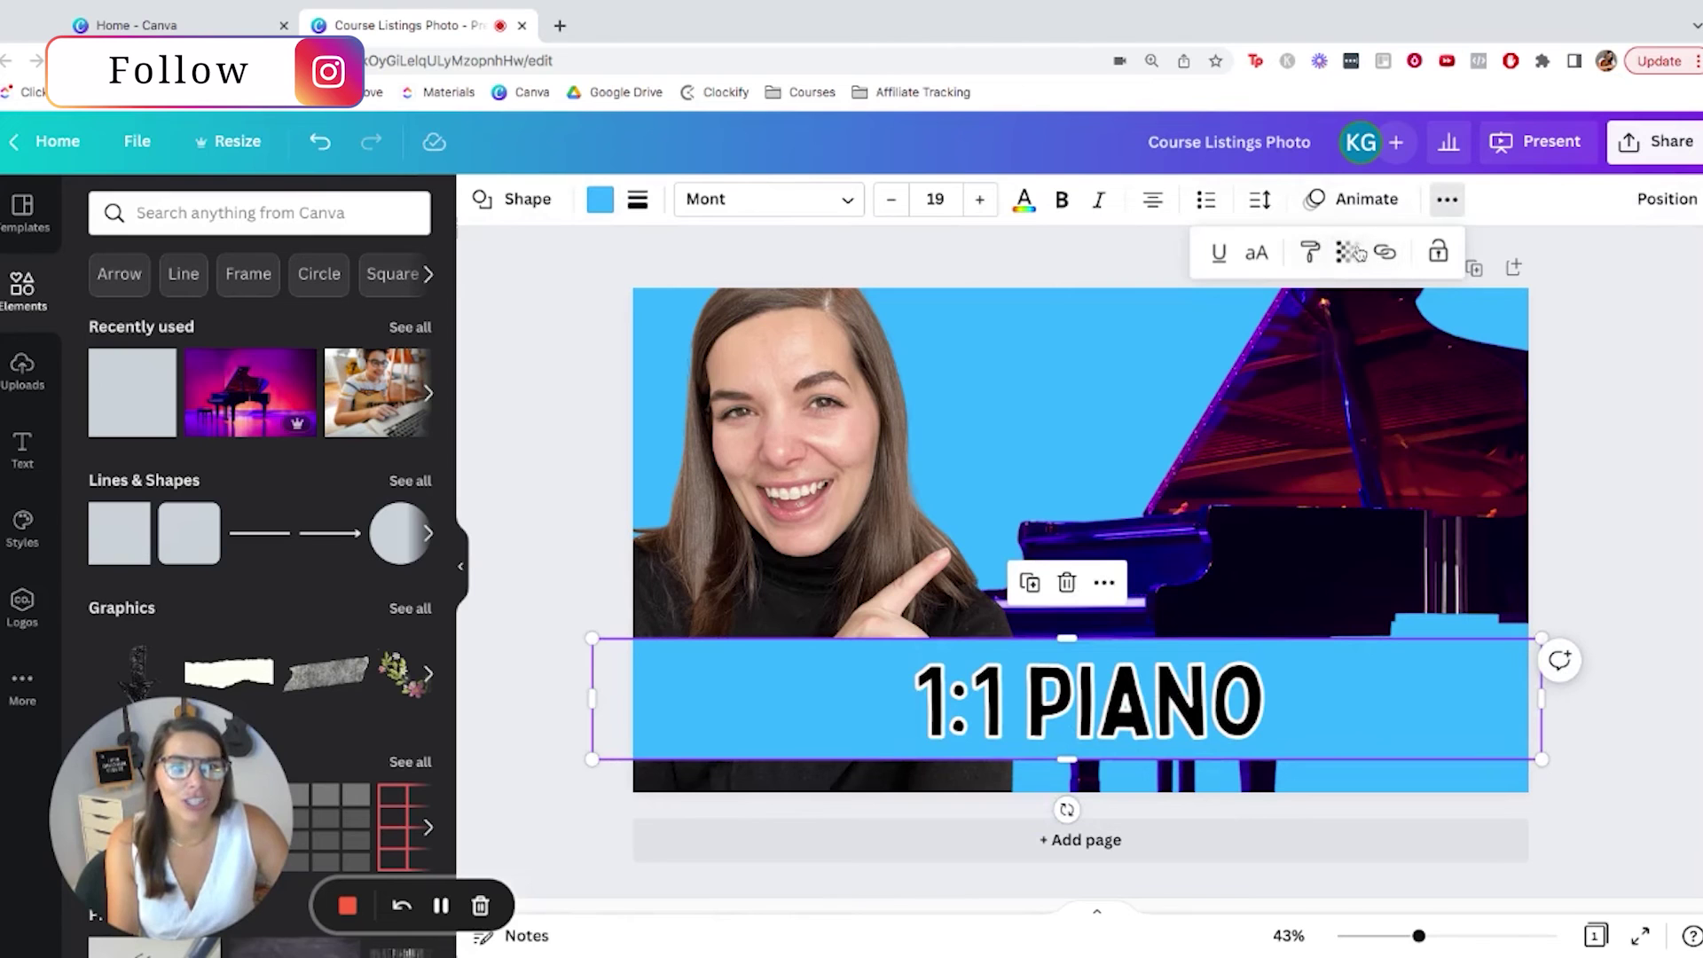
{"action": "left_click", "coordinate": [1346, 252]}
{"action": "left_click_drag", "start_coordinate": [1333, 339], "coordinate": [1268, 339]}
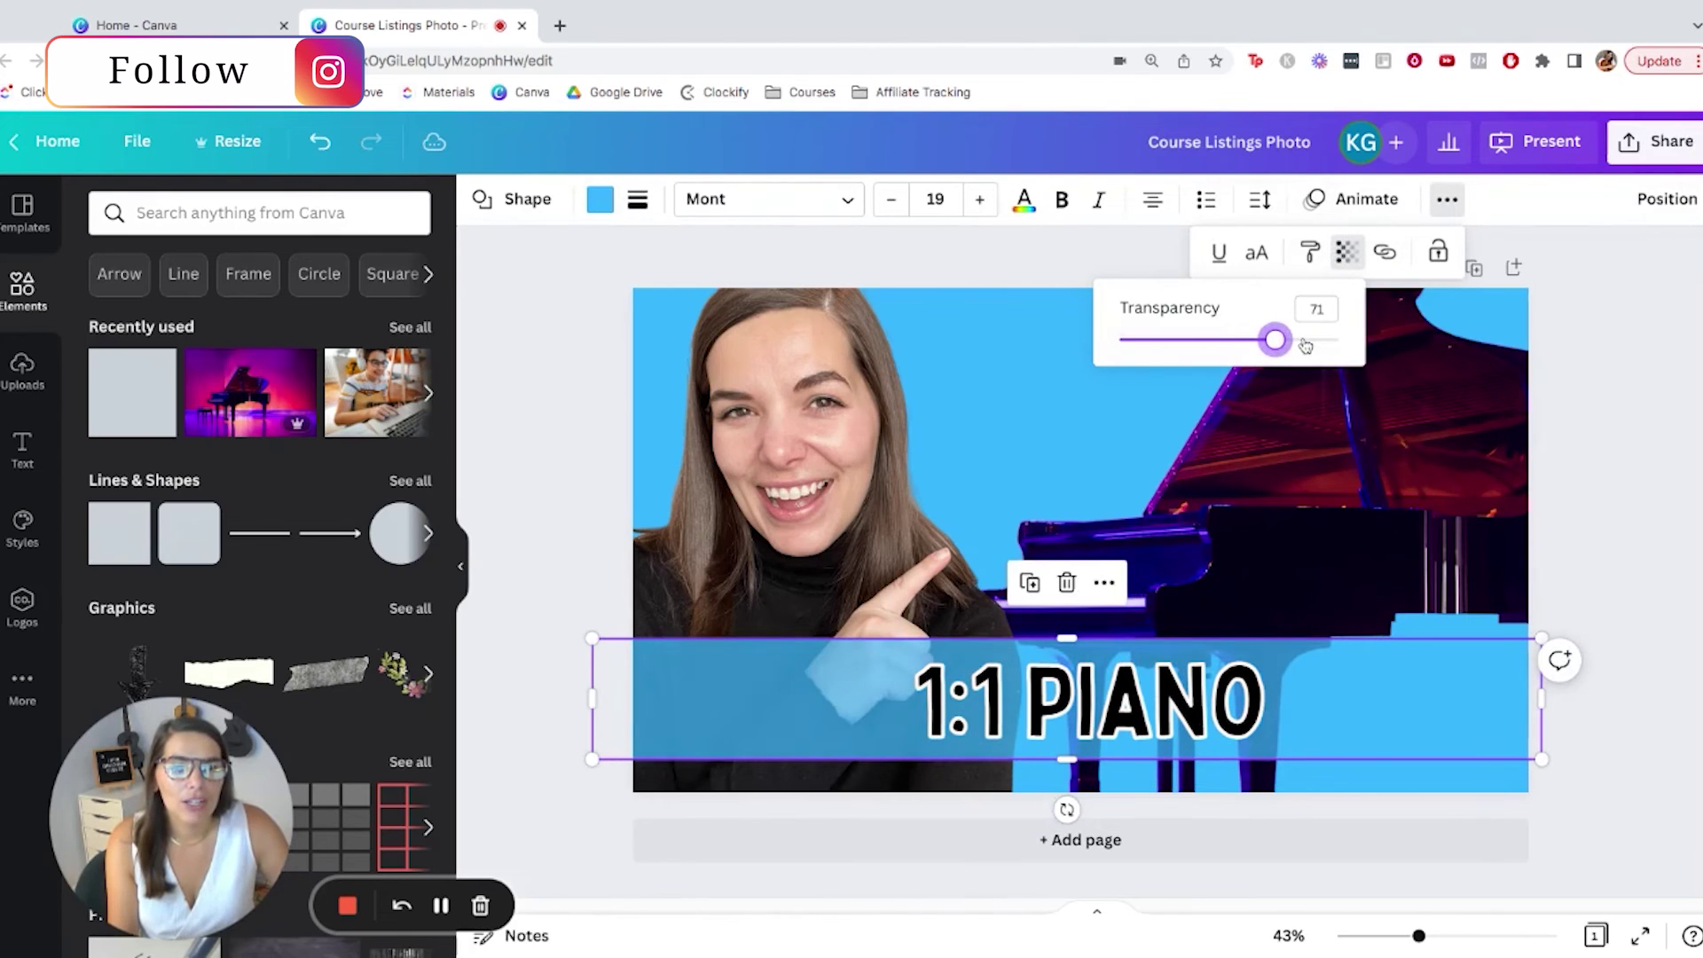
{"action": "key", "text": "Escape"}
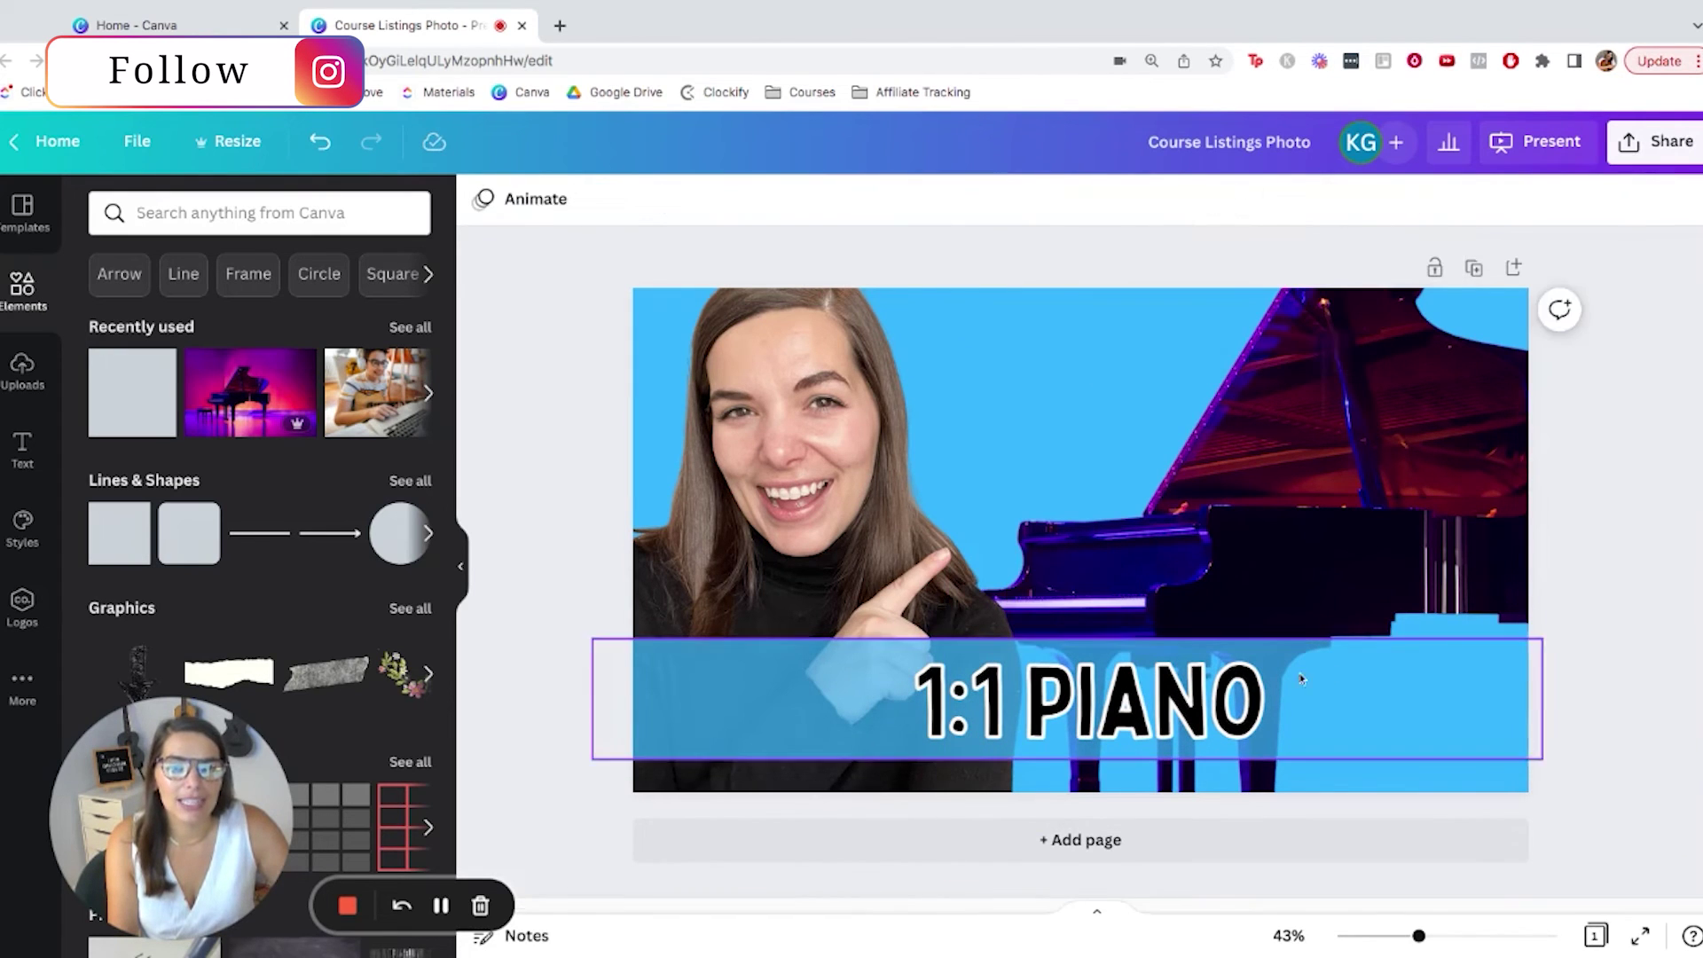
{"action": "key", "text": "Escape"}
Step: Increase the letter spacing of '1:1 PIANO' and shift the piano image right
{"action": "left_click", "coordinate": [1219, 698]}
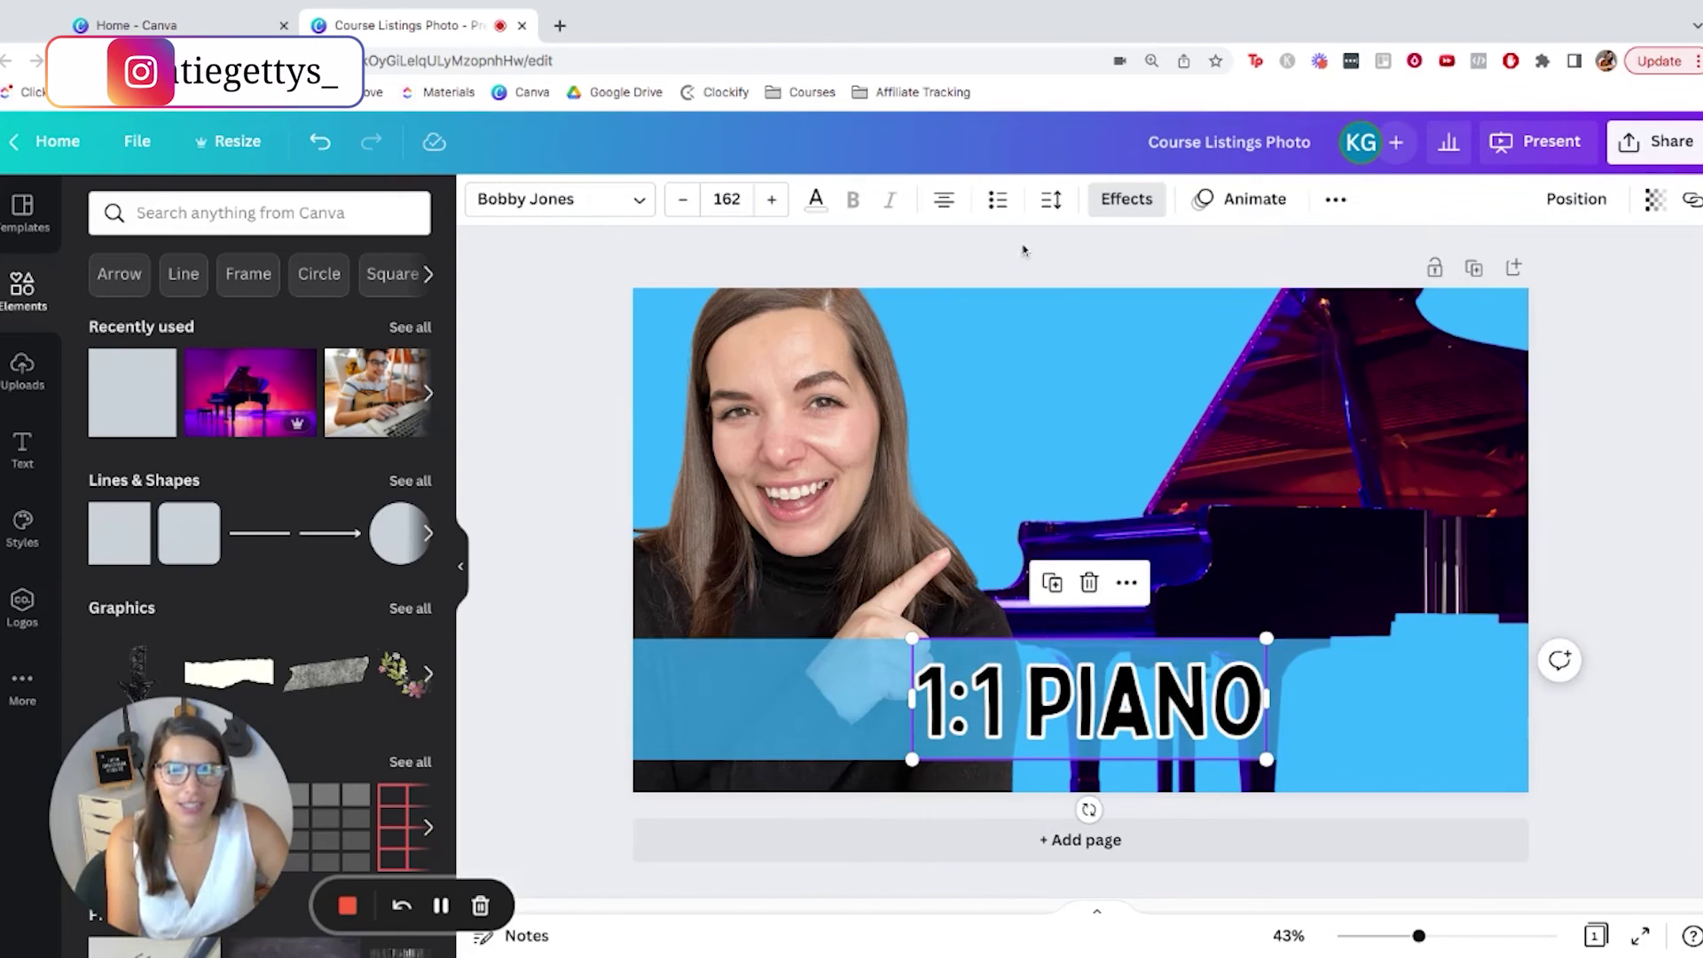
{"action": "left_click", "coordinate": [1051, 202]}
{"action": "left_click_drag", "start_coordinate": [1123, 296], "coordinate": [1141, 296]}
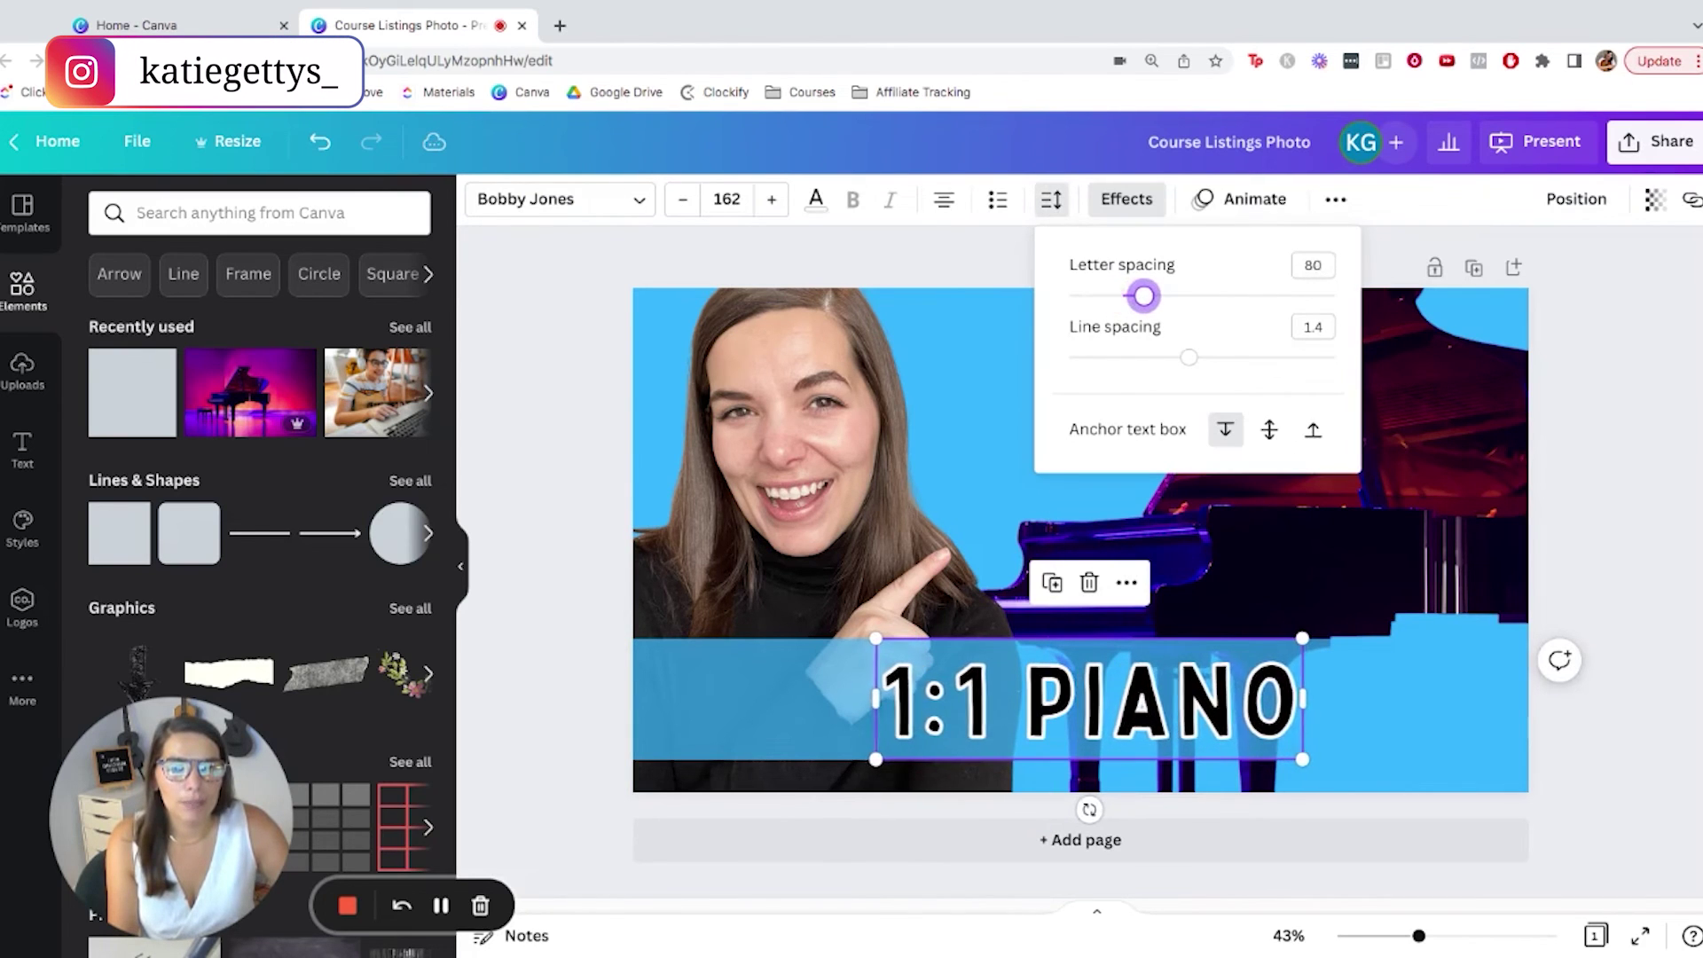
{"action": "left_click", "coordinate": [1677, 519]}
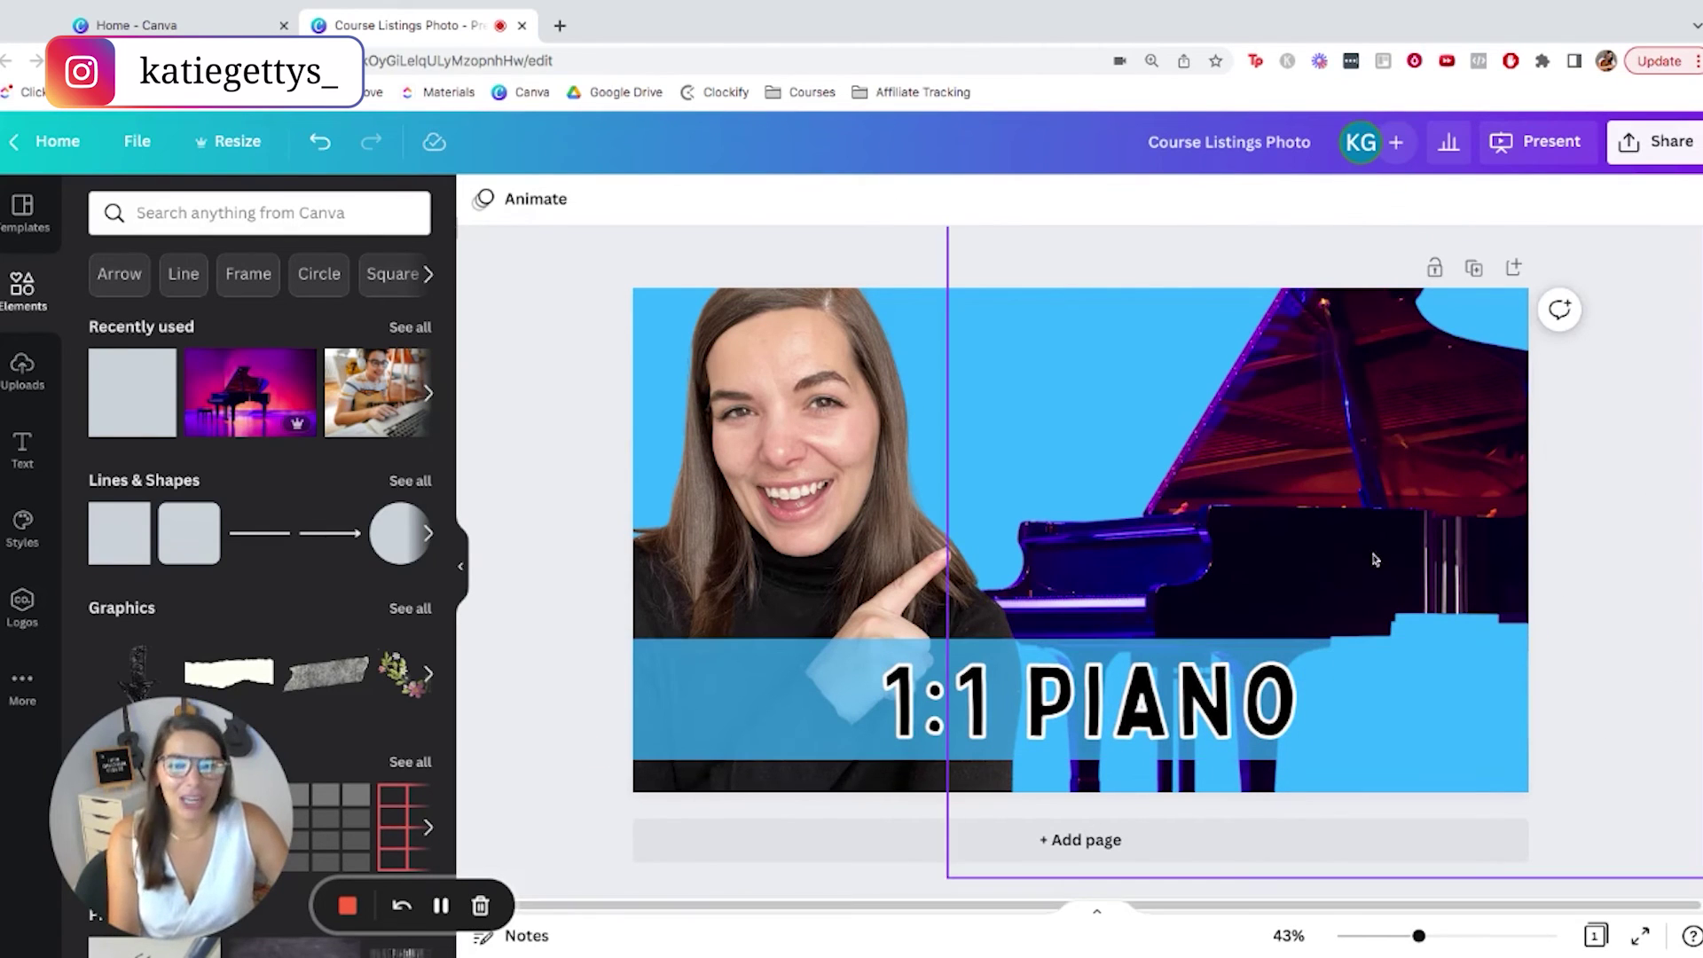
{"action": "left_click_drag", "start_coordinate": [1374, 552], "coordinate": [1424, 539]}
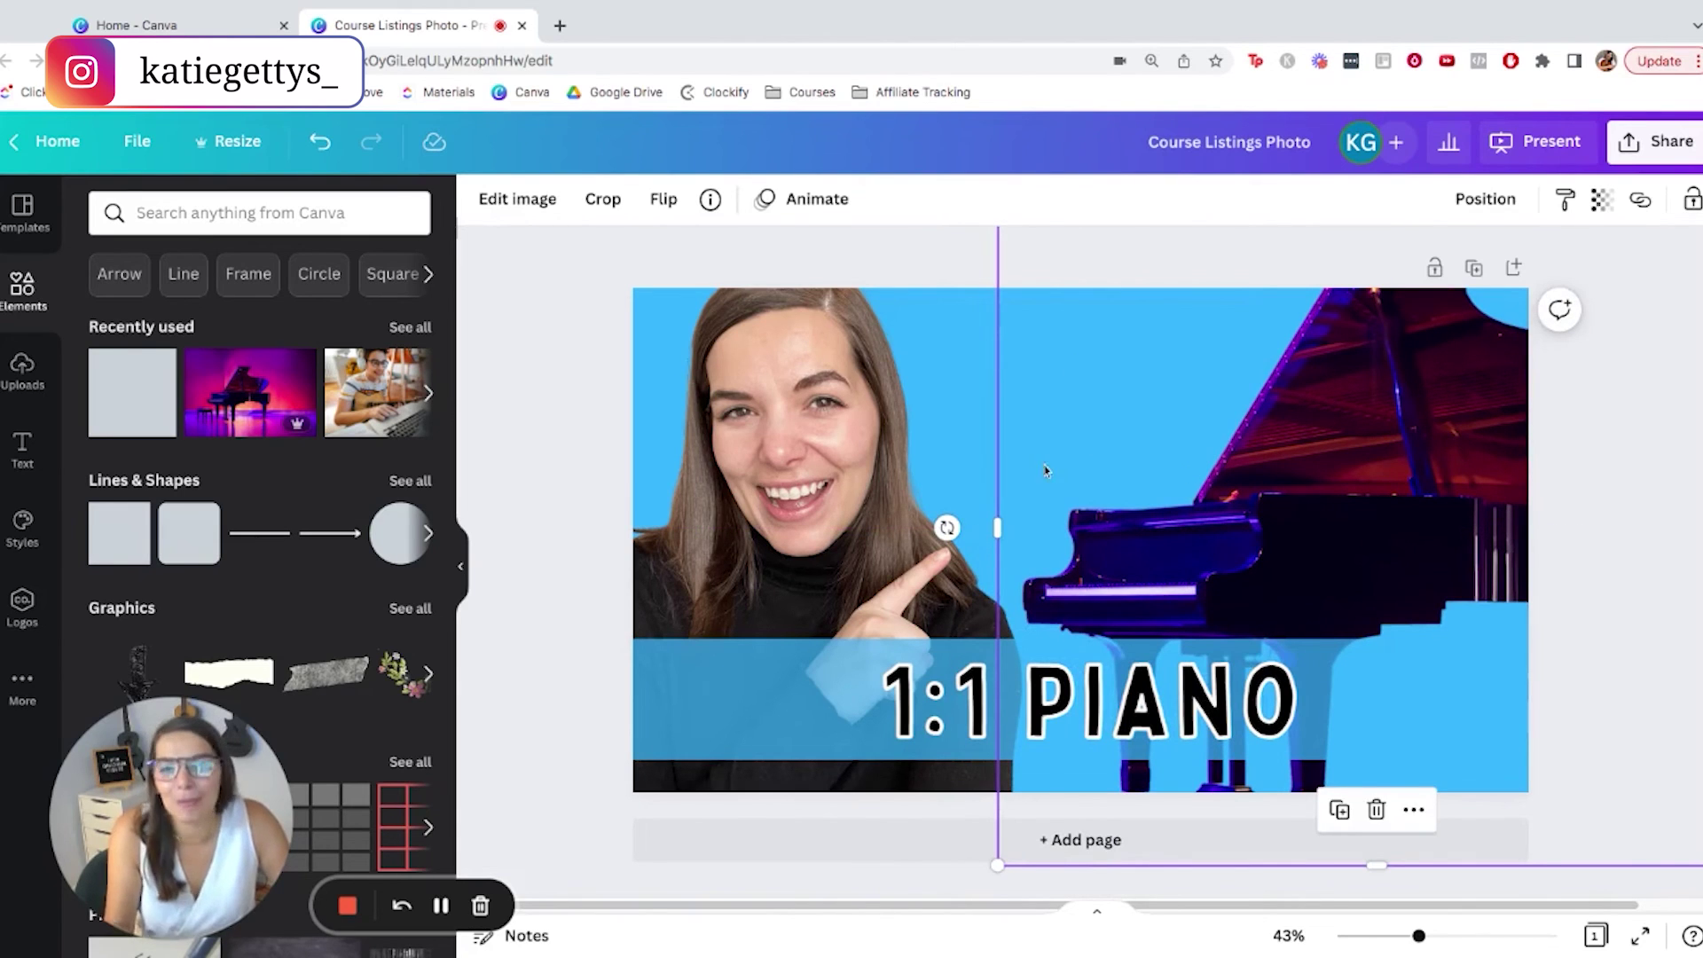
{"action": "left_click", "coordinate": [526, 467]}
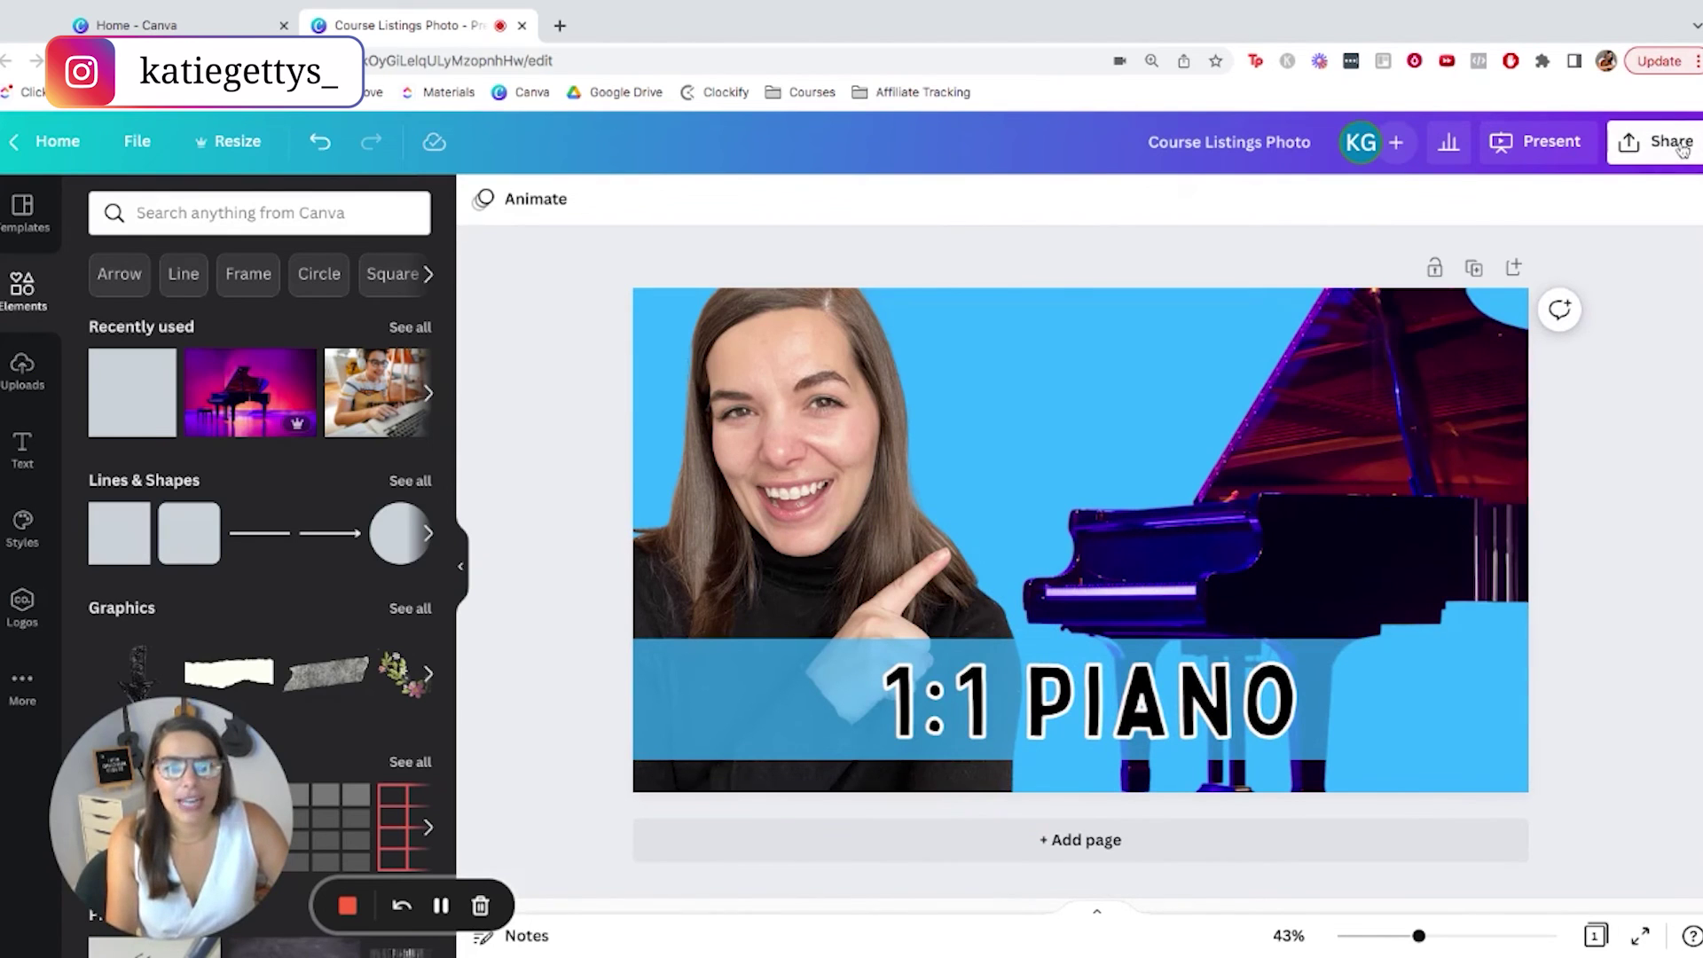
Step: Download the design as a 1920 × 1080 PNG
{"action": "left_click", "coordinate": [1634, 151]}
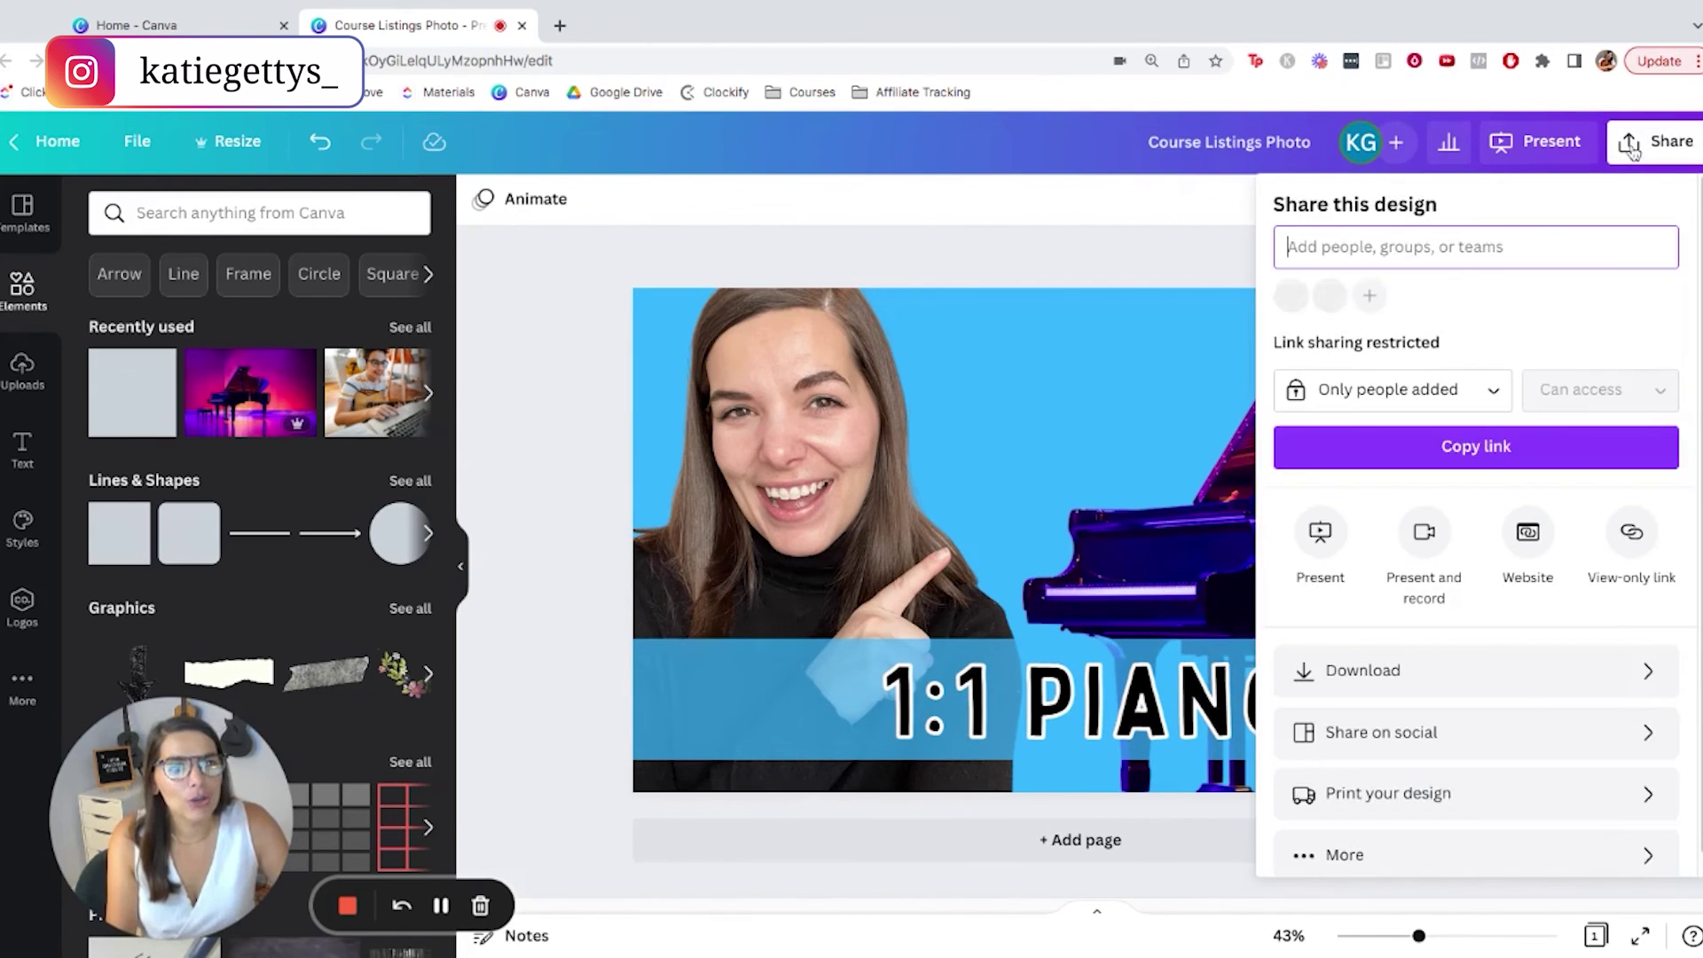
{"action": "left_click", "coordinate": [1445, 685]}
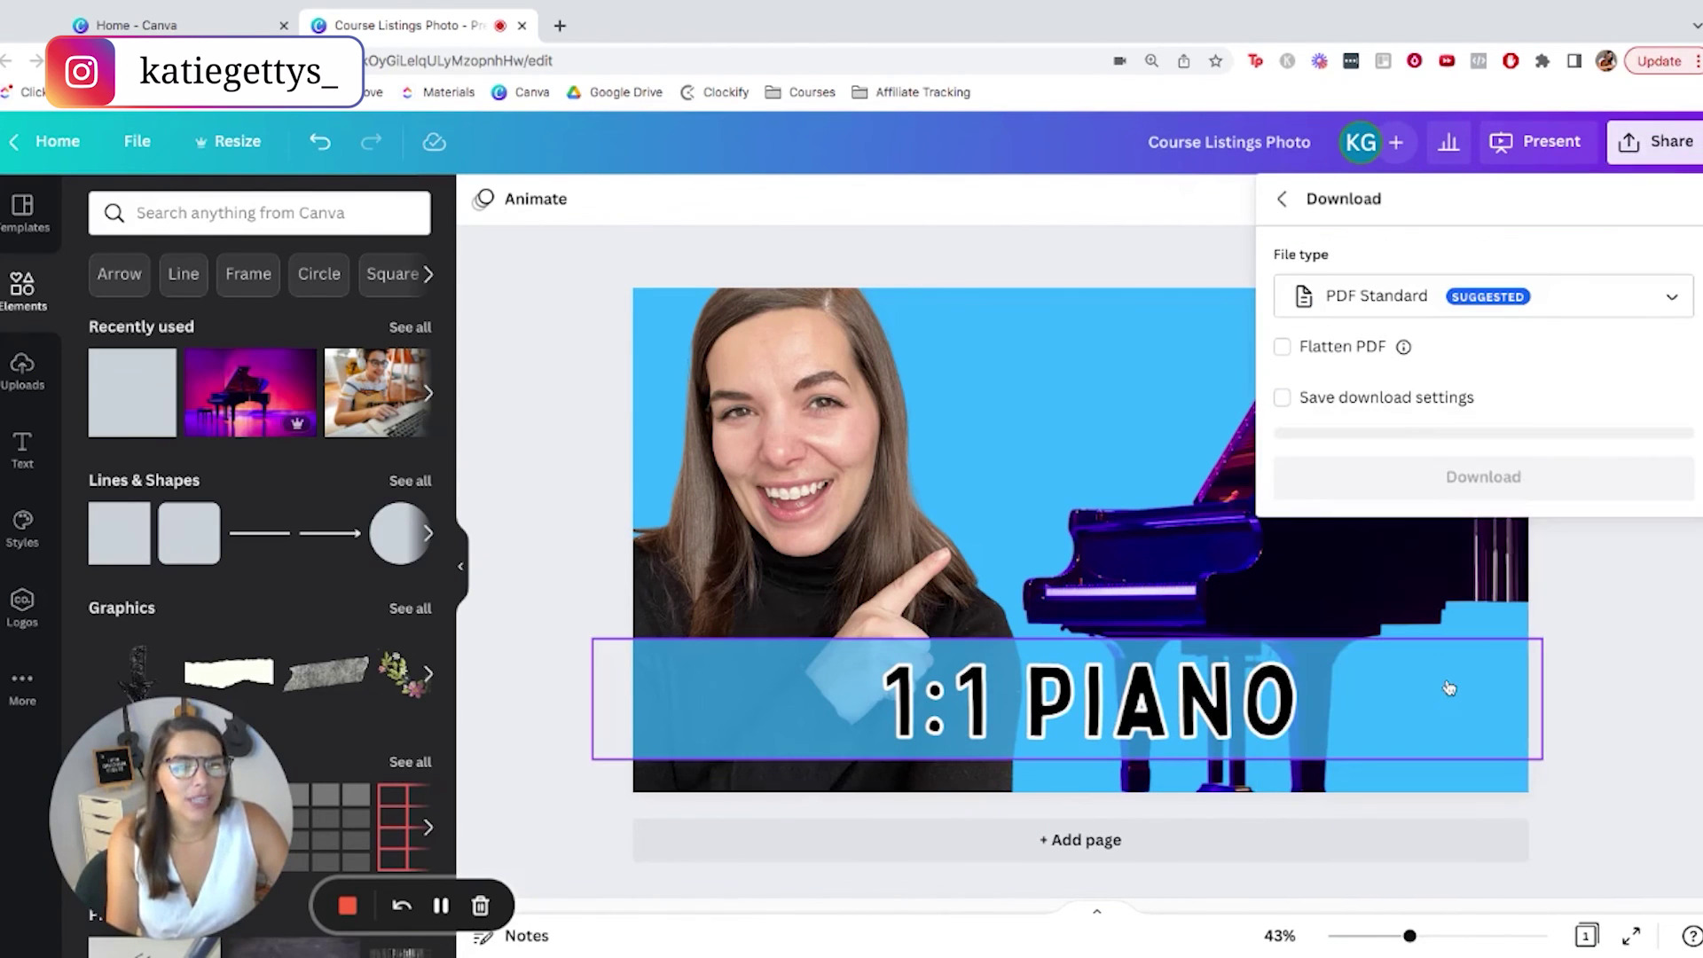
{"action": "left_click", "coordinate": [1366, 309]}
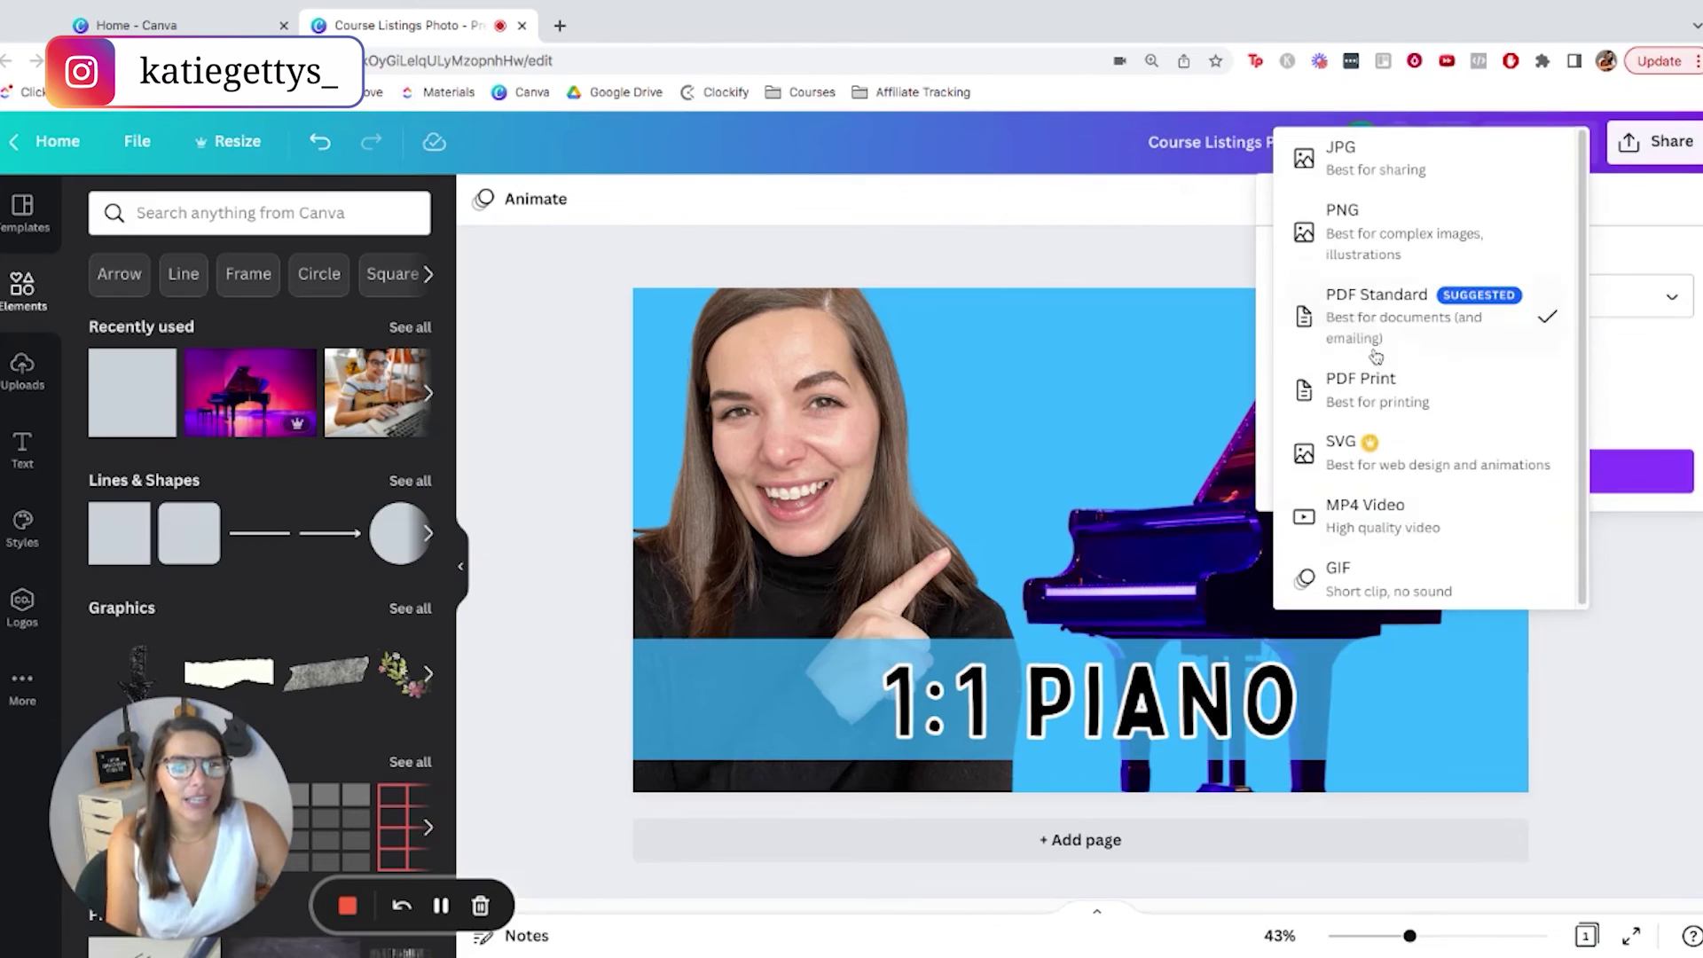
{"action": "left_click", "coordinate": [1385, 234]}
{"action": "left_click", "coordinate": [1493, 600]}
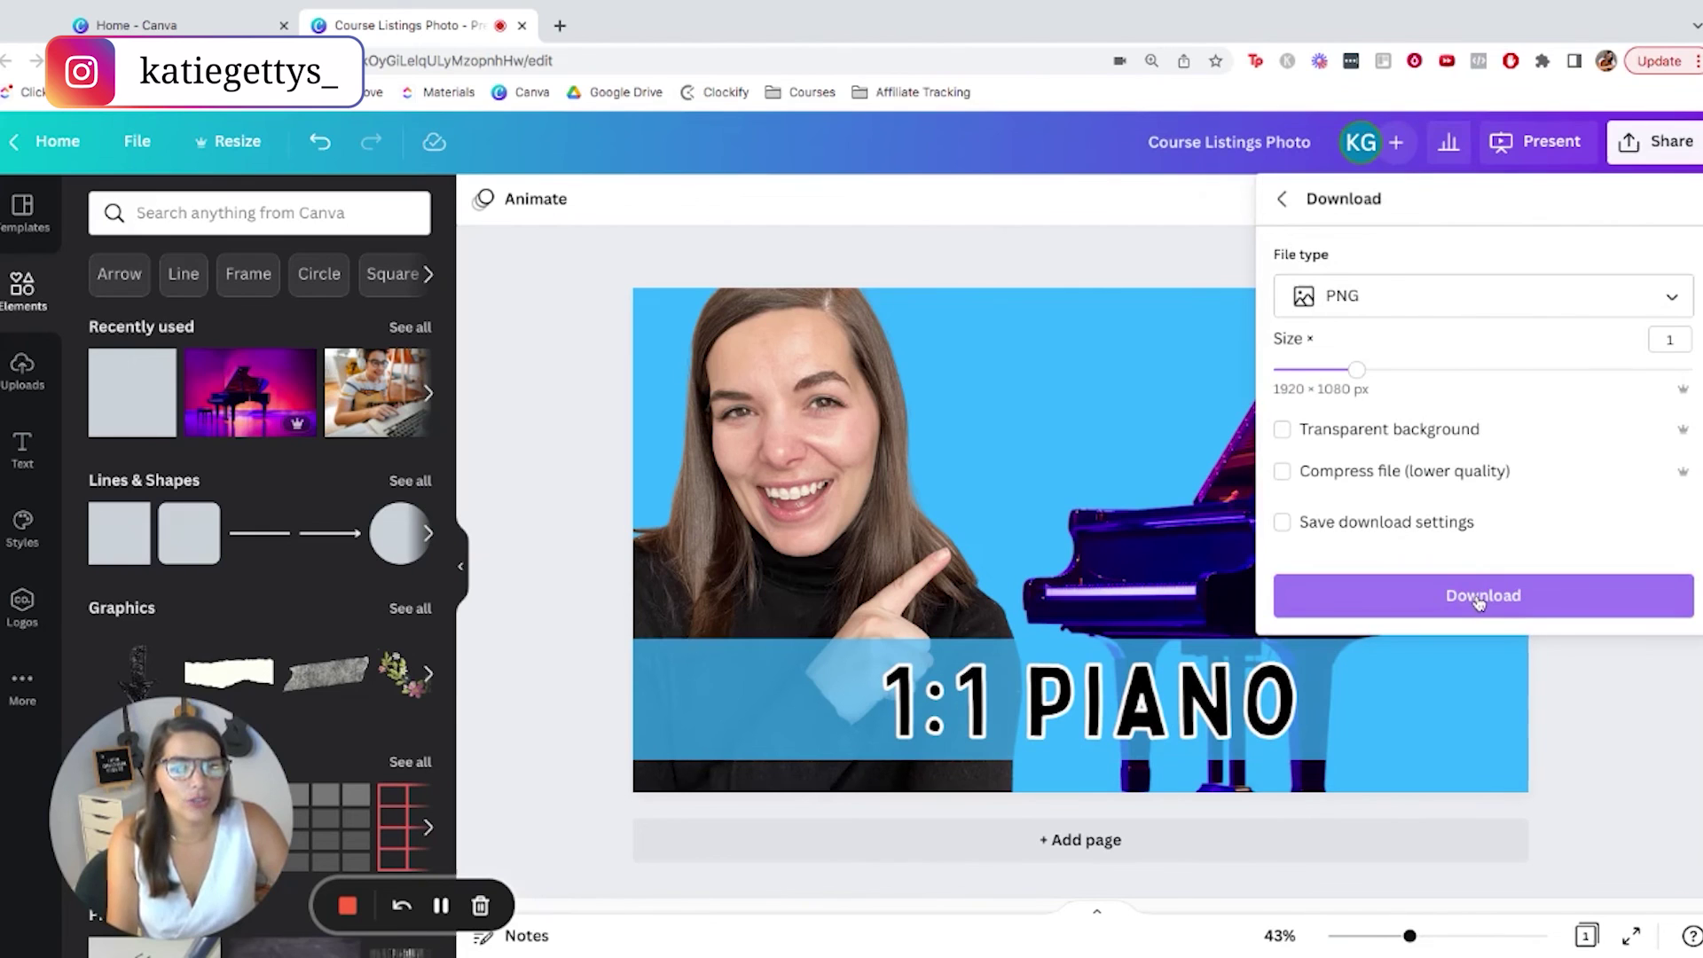